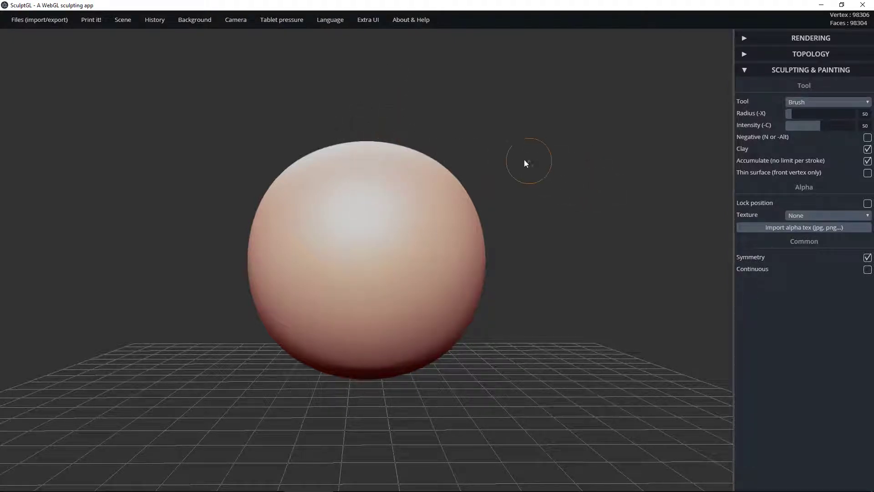
Step: Show the Topology settings and look at the sphere from several angles
{"action": "left_click_drag", "start_coordinate": [511, 157], "coordinate": [585, 86]}
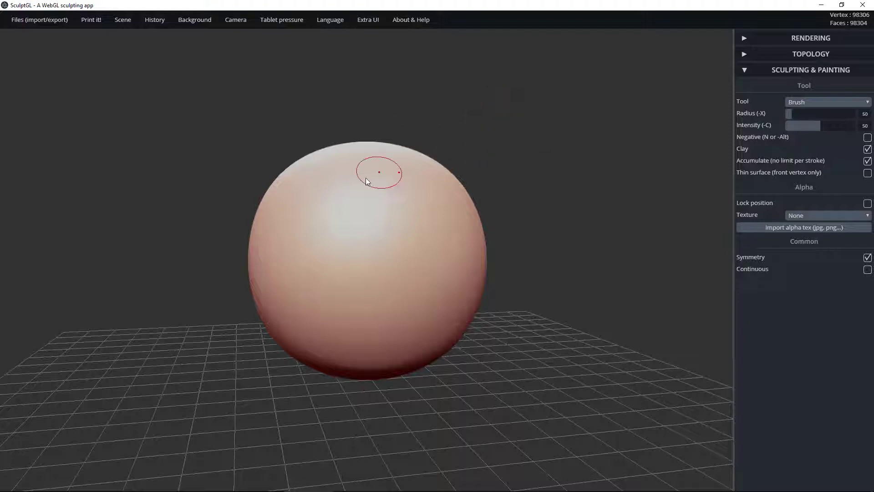
{"action": "left_click_drag", "start_coordinate": [140, 162], "coordinate": [480, 159]}
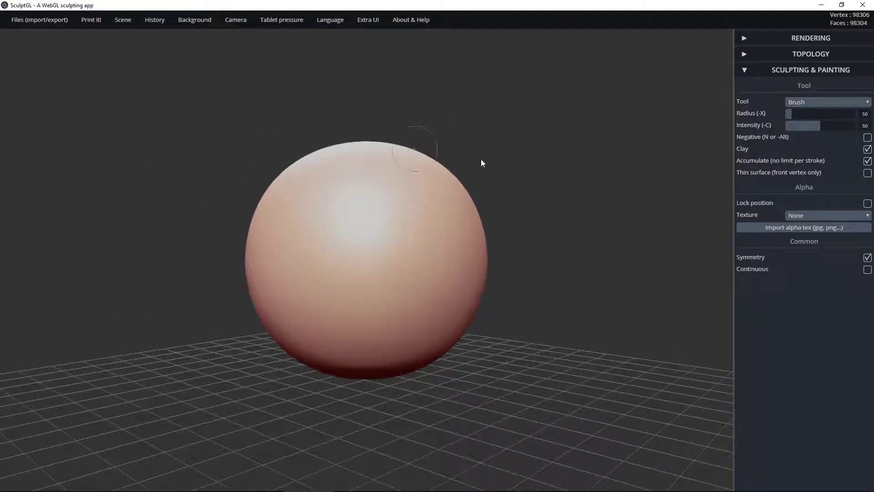
{"action": "left_click_drag", "start_coordinate": [589, 168], "coordinate": [650, 128]}
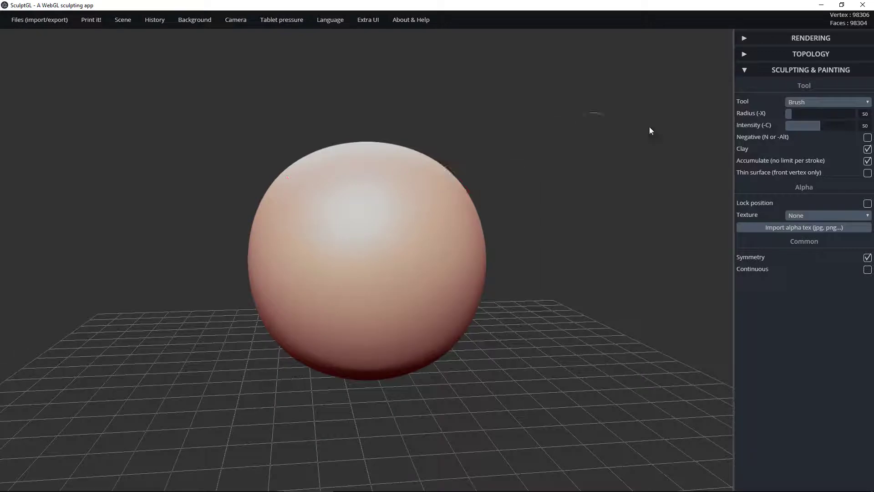
{"action": "left_click", "coordinate": [744, 55]}
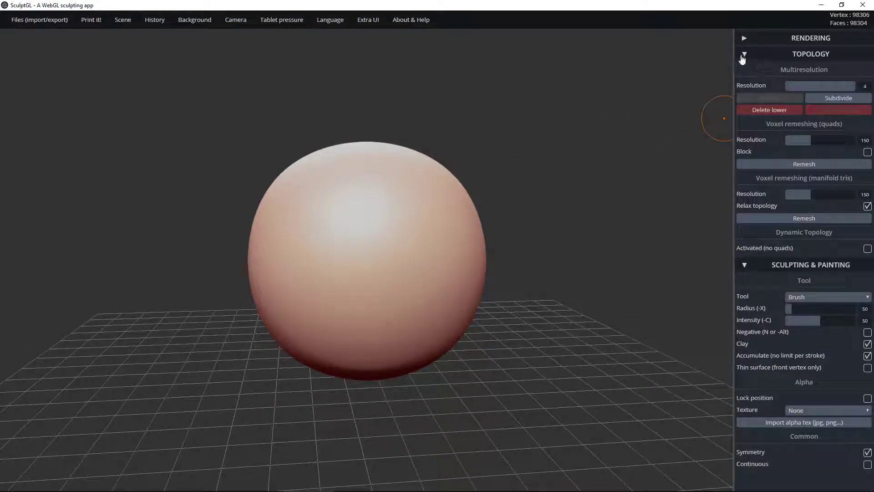
{"action": "mouse_move", "coordinate": [524, 195]}
{"action": "left_mouse_down"}
{"action": "mouse_move", "coordinate": [615, 189]}
{"action": "mouse_move", "coordinate": [577, 271]}
{"action": "mouse_move", "coordinate": [551, 155]}
{"action": "mouse_move", "coordinate": [592, 219]}
{"action": "mouse_move", "coordinate": [552, 193]}
{"action": "mouse_move", "coordinate": [613, 170]}
{"action": "mouse_move", "coordinate": [487, 156]}
{"action": "mouse_move", "coordinate": [630, 141]}
{"action": "left_mouse_up"}
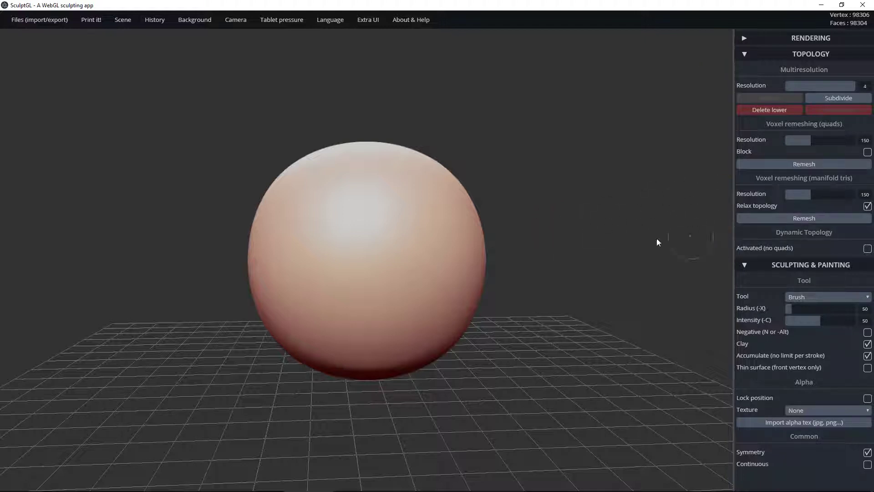
Step: Select the Flatten sculpting tool and set its radius to 53
{"action": "left_click", "coordinate": [810, 296]}
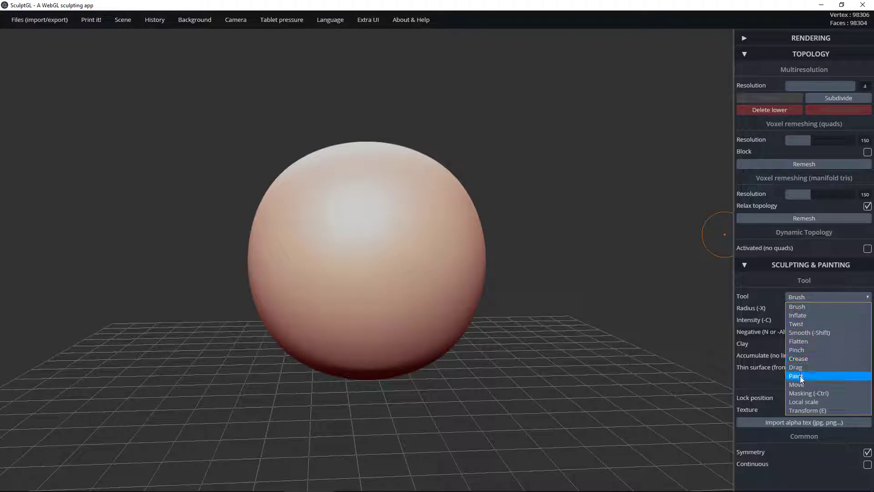
{"action": "left_click", "coordinate": [801, 341]}
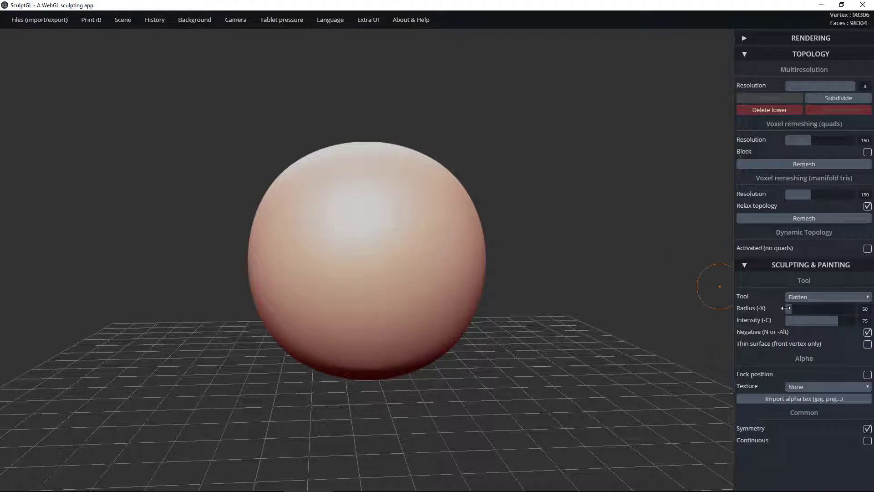
{"action": "left_click_drag", "start_coordinate": [788, 309], "coordinate": [793, 309]}
Step: Flatten the side of the sphere with broad diagonal strokes, keeping symmetry on
{"action": "left_click_drag", "start_coordinate": [520, 240], "coordinate": [498, 277]}
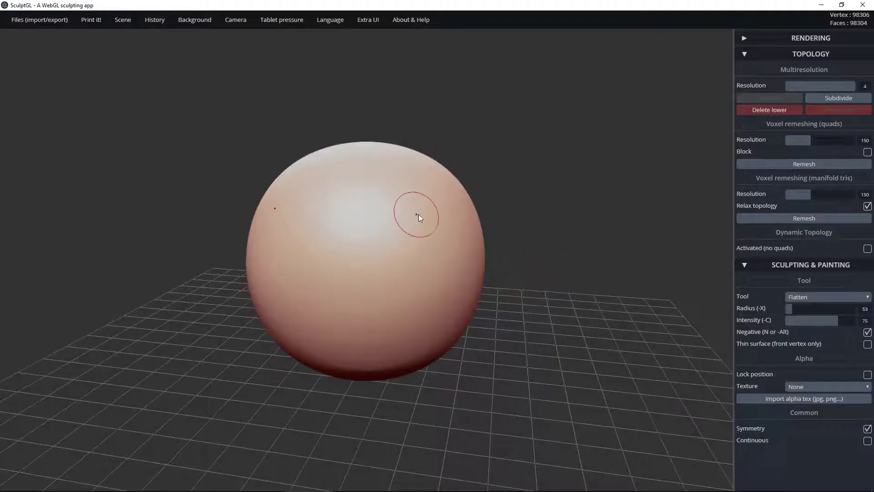
{"action": "left_click_drag", "start_coordinate": [414, 242], "coordinate": [398, 324]}
{"action": "mouse_move", "coordinate": [601, 253]}
{"action": "left_mouse_down"}
{"action": "mouse_move", "coordinate": [508, 225]}
{"action": "mouse_move", "coordinate": [558, 219]}
{"action": "left_mouse_up"}
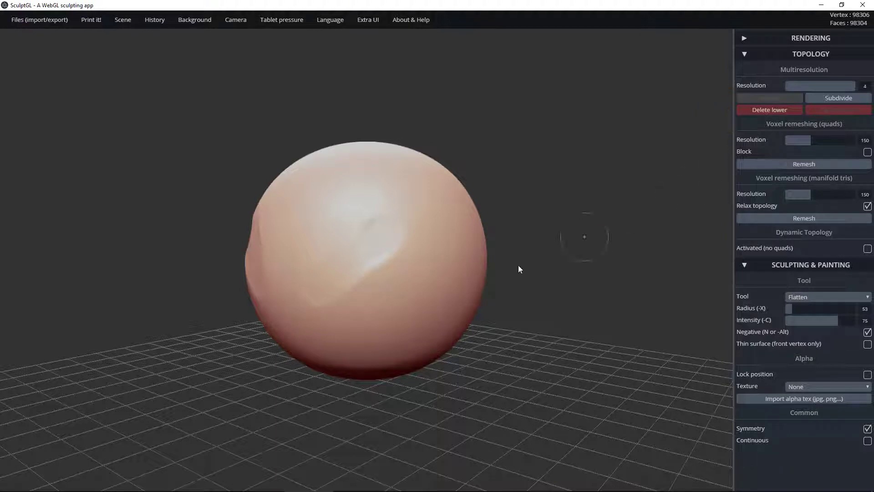
{"action": "mouse_move", "coordinate": [412, 238]}
{"action": "left_mouse_down"}
{"action": "mouse_move", "coordinate": [371, 310]}
{"action": "mouse_move", "coordinate": [383, 246]}
{"action": "mouse_move", "coordinate": [364, 300]}
{"action": "mouse_move", "coordinate": [465, 273]}
{"action": "mouse_move", "coordinate": [425, 330]}
{"action": "left_mouse_up"}
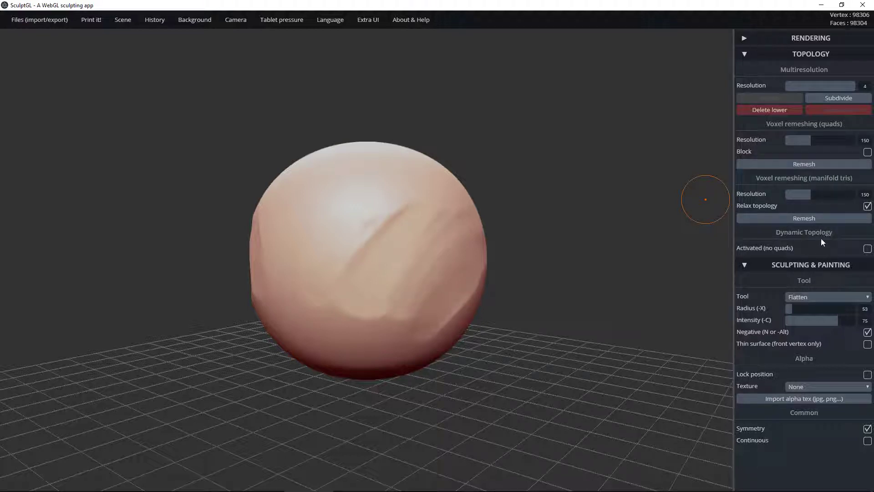
Step: Extend the flattened area across the sphere's lower side with more diagonal Flatten strokes
{"action": "mouse_move", "coordinate": [561, 194]}
{"action": "left_mouse_down"}
{"action": "mouse_move", "coordinate": [408, 240]}
{"action": "mouse_move", "coordinate": [357, 298]}
{"action": "mouse_move", "coordinate": [405, 264]}
{"action": "mouse_move", "coordinate": [415, 287]}
{"action": "mouse_move", "coordinate": [396, 332]}
{"action": "mouse_move", "coordinate": [412, 323]}
{"action": "left_mouse_up"}
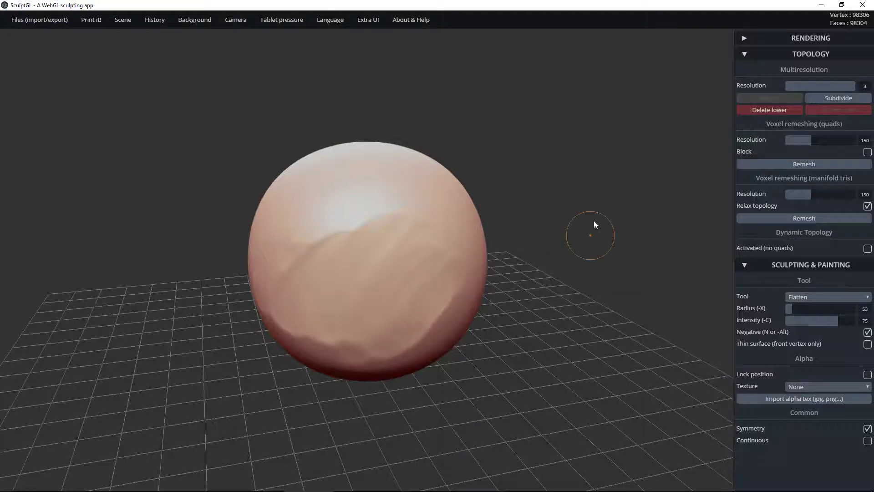
{"action": "mouse_move", "coordinate": [540, 219]}
{"action": "left_mouse_down"}
{"action": "mouse_move", "coordinate": [604, 211]}
{"action": "mouse_move", "coordinate": [591, 244]}
{"action": "left_mouse_up"}
{"action": "mouse_move", "coordinate": [442, 243]}
{"action": "left_mouse_down"}
{"action": "mouse_move", "coordinate": [412, 241]}
{"action": "mouse_move", "coordinate": [441, 243]}
{"action": "mouse_move", "coordinate": [425, 221]}
{"action": "mouse_move", "coordinate": [374, 255]}
{"action": "mouse_move", "coordinate": [353, 287]}
{"action": "mouse_move", "coordinate": [398, 298]}
{"action": "mouse_move", "coordinate": [428, 286]}
{"action": "mouse_move", "coordinate": [414, 314]}
{"action": "mouse_move", "coordinate": [455, 273]}
{"action": "mouse_move", "coordinate": [432, 351]}
{"action": "left_mouse_up"}
{"action": "left_click_drag", "start_coordinate": [460, 261], "coordinate": [401, 341]}
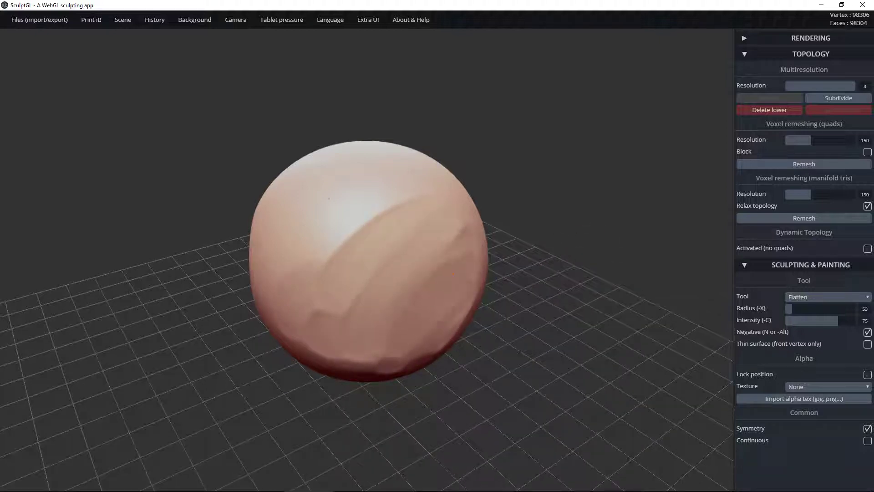
{"action": "mouse_move", "coordinate": [448, 259]}
{"action": "left_mouse_down"}
{"action": "mouse_move", "coordinate": [396, 304]}
{"action": "mouse_move", "coordinate": [408, 320]}
{"action": "left_mouse_up"}
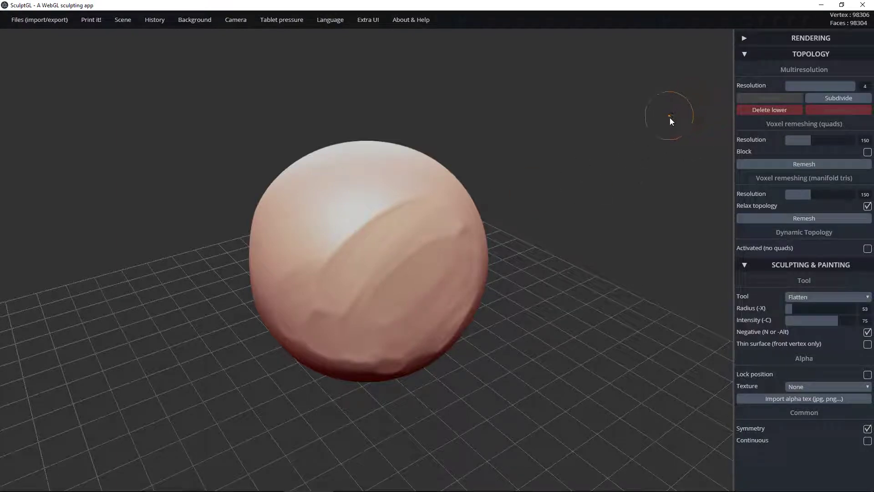
{"action": "mouse_move", "coordinate": [387, 278]}
{"action": "left_mouse_down"}
{"action": "mouse_move", "coordinate": [391, 223]}
{"action": "mouse_move", "coordinate": [341, 296]}
{"action": "mouse_move", "coordinate": [355, 205]}
{"action": "mouse_move", "coordinate": [424, 227]}
{"action": "mouse_move", "coordinate": [382, 332]}
{"action": "mouse_move", "coordinate": [458, 228]}
{"action": "mouse_move", "coordinate": [430, 337]}
{"action": "mouse_move", "coordinate": [465, 269]}
{"action": "left_mouse_up"}
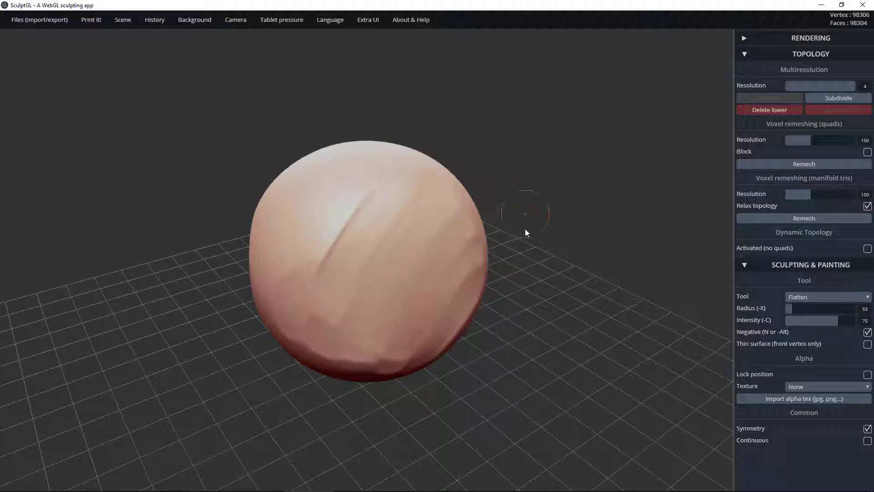
Step: Set the Flatten radius to 85 and cut larger planes across the sphere's side
{"action": "left_click_drag", "start_coordinate": [553, 264], "coordinate": [382, 260]}
{"action": "key", "text": "n"}
{"action": "left_click_drag", "start_coordinate": [783, 308], "coordinate": [792, 308]}
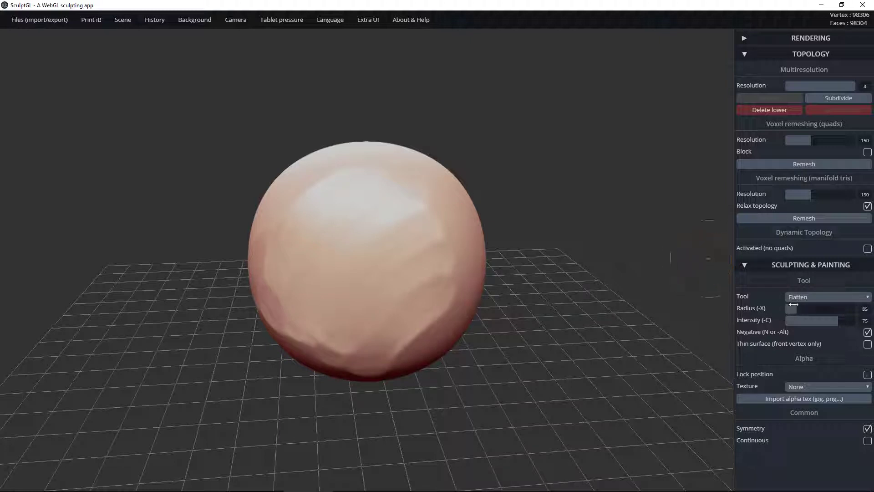
{"action": "mouse_move", "coordinate": [467, 290]}
{"action": "left_mouse_down"}
{"action": "mouse_move", "coordinate": [442, 278]}
{"action": "mouse_move", "coordinate": [428, 310]}
{"action": "mouse_move", "coordinate": [386, 246]}
{"action": "mouse_move", "coordinate": [314, 214]}
{"action": "mouse_move", "coordinate": [387, 274]}
{"action": "mouse_move", "coordinate": [437, 273]}
{"action": "mouse_move", "coordinate": [414, 355]}
{"action": "left_mouse_up"}
{"action": "mouse_move", "coordinate": [509, 251]}
{"action": "left_mouse_down"}
{"action": "mouse_move", "coordinate": [630, 225]}
{"action": "mouse_move", "coordinate": [404, 212]}
{"action": "mouse_move", "coordinate": [387, 196]}
{"action": "mouse_move", "coordinate": [373, 236]}
{"action": "mouse_move", "coordinate": [445, 289]}
{"action": "mouse_move", "coordinate": [387, 237]}
{"action": "mouse_move", "coordinate": [355, 236]}
{"action": "mouse_move", "coordinate": [345, 218]}
{"action": "left_mouse_up"}
{"action": "mouse_move", "coordinate": [387, 283]}
{"action": "left_mouse_down"}
{"action": "mouse_move", "coordinate": [455, 232]}
{"action": "mouse_move", "coordinate": [460, 246]}
{"action": "mouse_move", "coordinate": [392, 232]}
{"action": "mouse_move", "coordinate": [470, 253]}
{"action": "mouse_move", "coordinate": [400, 332]}
{"action": "mouse_move", "coordinate": [377, 343]}
{"action": "left_mouse_up"}
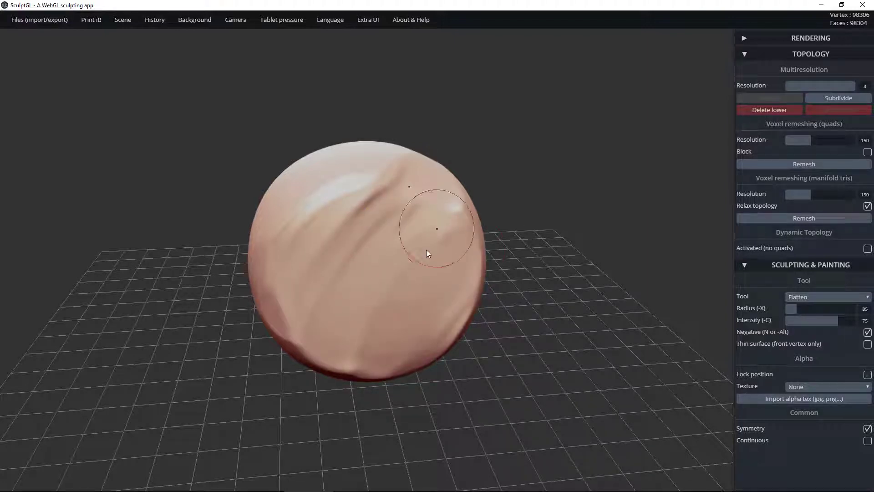
{"action": "mouse_move", "coordinate": [427, 252]}
{"action": "left_mouse_down"}
{"action": "mouse_move", "coordinate": [382, 241]}
{"action": "mouse_move", "coordinate": [359, 305]}
{"action": "left_mouse_up"}
Step: Carve a deep hollow into the middle of the sphere's side with Flatten strokes
{"action": "mouse_move", "coordinate": [346, 272]}
{"action": "left_mouse_down"}
{"action": "mouse_move", "coordinate": [324, 240]}
{"action": "mouse_move", "coordinate": [314, 341]}
{"action": "mouse_move", "coordinate": [346, 364]}
{"action": "mouse_move", "coordinate": [373, 359]}
{"action": "mouse_move", "coordinate": [504, 275]}
{"action": "left_mouse_up"}
{"action": "mouse_move", "coordinate": [577, 251]}
{"action": "left_mouse_down"}
{"action": "mouse_move", "coordinate": [431, 176]}
{"action": "mouse_move", "coordinate": [405, 248]}
{"action": "mouse_move", "coordinate": [355, 333]}
{"action": "mouse_move", "coordinate": [400, 237]}
{"action": "left_mouse_up"}
{"action": "mouse_move", "coordinate": [392, 292]}
{"action": "left_mouse_down"}
{"action": "mouse_move", "coordinate": [444, 341]}
{"action": "mouse_move", "coordinate": [410, 326]}
{"action": "mouse_move", "coordinate": [419, 263]}
{"action": "mouse_move", "coordinate": [355, 280]}
{"action": "mouse_move", "coordinate": [347, 251]}
{"action": "mouse_move", "coordinate": [368, 284]}
{"action": "mouse_move", "coordinate": [401, 256]}
{"action": "mouse_move", "coordinate": [361, 242]}
{"action": "mouse_move", "coordinate": [379, 240]}
{"action": "mouse_move", "coordinate": [341, 313]}
{"action": "left_mouse_up"}
{"action": "mouse_move", "coordinate": [362, 280]}
{"action": "left_mouse_down"}
{"action": "mouse_move", "coordinate": [416, 225]}
{"action": "mouse_move", "coordinate": [377, 257]}
{"action": "mouse_move", "coordinate": [447, 215]}
{"action": "mouse_move", "coordinate": [364, 272]}
{"action": "left_mouse_up"}
{"action": "mouse_move", "coordinate": [400, 238]}
{"action": "left_mouse_down"}
{"action": "mouse_move", "coordinate": [343, 291]}
{"action": "mouse_move", "coordinate": [352, 282]}
{"action": "left_mouse_up"}
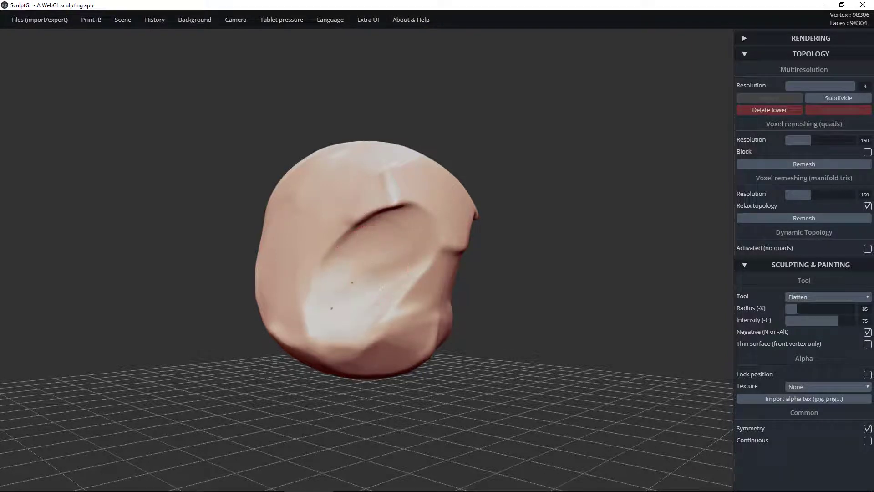
Step: Deepen the side hollow with repeated short diagonal Flatten strokes through its centre
{"action": "left_click_drag", "start_coordinate": [399, 258], "coordinate": [364, 289]}
{"action": "left_click_drag", "start_coordinate": [419, 270], "coordinate": [352, 296]}
{"action": "left_click_drag", "start_coordinate": [404, 266], "coordinate": [368, 292]}
{"action": "left_click_drag", "start_coordinate": [402, 269], "coordinate": [339, 312]}
{"action": "left_click_drag", "start_coordinate": [402, 270], "coordinate": [340, 312]}
{"action": "left_click_drag", "start_coordinate": [403, 238], "coordinate": [349, 260]}
{"action": "left_click_drag", "start_coordinate": [382, 243], "coordinate": [332, 273]}
{"action": "mouse_move", "coordinate": [374, 243]}
{"action": "left_mouse_down"}
{"action": "mouse_move", "coordinate": [306, 273]}
{"action": "mouse_move", "coordinate": [303, 265]}
{"action": "mouse_move", "coordinate": [334, 266]}
{"action": "left_mouse_up"}
{"action": "left_click_drag", "start_coordinate": [394, 243], "coordinate": [333, 289]}
{"action": "left_click_drag", "start_coordinate": [396, 227], "coordinate": [350, 248]}
{"action": "mouse_move", "coordinate": [400, 255]}
{"action": "left_mouse_down"}
{"action": "mouse_move", "coordinate": [382, 263]}
{"action": "mouse_move", "coordinate": [357, 256]}
{"action": "mouse_move", "coordinate": [368, 291]}
{"action": "left_mouse_up"}
Step: Flatten the hollow from the opposite side to shape a C-shaped form with an open front
{"action": "left_click", "coordinate": [443, 278]}
{"action": "mouse_move", "coordinate": [444, 278]}
{"action": "left_mouse_down"}
{"action": "mouse_move", "coordinate": [406, 286]}
{"action": "mouse_move", "coordinate": [416, 279]}
{"action": "mouse_move", "coordinate": [425, 311]}
{"action": "mouse_move", "coordinate": [417, 335]}
{"action": "mouse_move", "coordinate": [400, 332]}
{"action": "mouse_move", "coordinate": [412, 321]}
{"action": "mouse_move", "coordinate": [397, 337]}
{"action": "mouse_move", "coordinate": [408, 298]}
{"action": "mouse_move", "coordinate": [378, 255]}
{"action": "mouse_move", "coordinate": [396, 264]}
{"action": "mouse_move", "coordinate": [400, 241]}
{"action": "mouse_move", "coordinate": [354, 256]}
{"action": "mouse_move", "coordinate": [346, 277]}
{"action": "mouse_move", "coordinate": [388, 272]}
{"action": "mouse_move", "coordinate": [390, 292]}
{"action": "mouse_move", "coordinate": [400, 262]}
{"action": "mouse_move", "coordinate": [387, 276]}
{"action": "mouse_move", "coordinate": [413, 264]}
{"action": "left_mouse_up"}
{"action": "mouse_move", "coordinate": [530, 247]}
{"action": "left_mouse_down"}
{"action": "mouse_move", "coordinate": [540, 220]}
{"action": "mouse_move", "coordinate": [642, 249]}
{"action": "mouse_move", "coordinate": [448, 285]}
{"action": "mouse_move", "coordinate": [422, 261]}
{"action": "mouse_move", "coordinate": [417, 252]}
{"action": "mouse_move", "coordinate": [427, 248]}
{"action": "mouse_move", "coordinate": [416, 234]}
{"action": "mouse_move", "coordinate": [412, 250]}
{"action": "left_mouse_up"}
{"action": "left_click_drag", "start_coordinate": [503, 271], "coordinate": [415, 237]}
{"action": "mouse_move", "coordinate": [358, 269]}
{"action": "left_mouse_down"}
{"action": "mouse_move", "coordinate": [374, 248]}
{"action": "mouse_move", "coordinate": [413, 244]}
{"action": "left_mouse_up"}
{"action": "mouse_move", "coordinate": [449, 222]}
{"action": "left_mouse_down"}
{"action": "mouse_move", "coordinate": [407, 284]}
{"action": "mouse_move", "coordinate": [396, 280]}
{"action": "mouse_move", "coordinate": [424, 245]}
{"action": "left_mouse_up"}
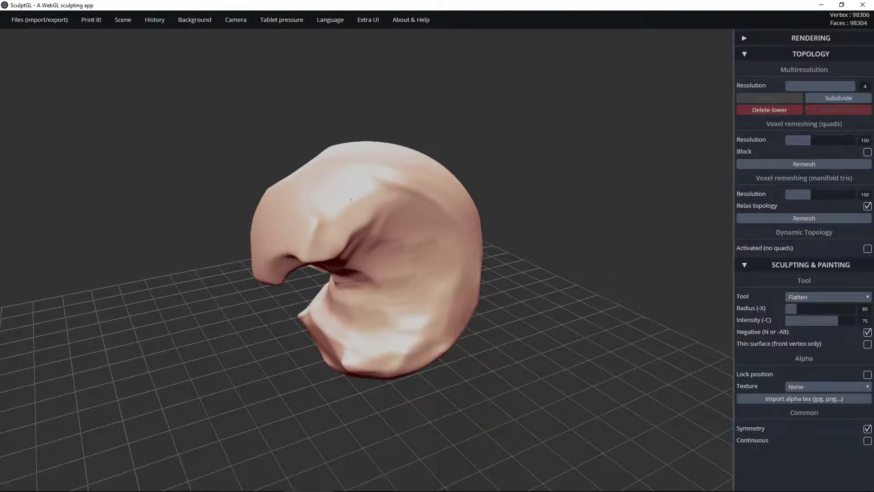
Step: Work both sides of the front opening with Flatten strokes to cut it deeper into the form
{"action": "left_click_drag", "start_coordinate": [536, 208], "coordinate": [553, 200]}
{"action": "mouse_move", "coordinate": [314, 285]}
{"action": "left_mouse_down"}
{"action": "mouse_move", "coordinate": [380, 267]}
{"action": "mouse_move", "coordinate": [336, 253]}
{"action": "left_mouse_up"}
{"action": "mouse_move", "coordinate": [175, 344]}
{"action": "left_mouse_down"}
{"action": "mouse_move", "coordinate": [407, 296]}
{"action": "mouse_move", "coordinate": [457, 268]}
{"action": "left_mouse_up"}
{"action": "left_click_drag", "start_coordinate": [370, 247], "coordinate": [371, 258]}
{"action": "mouse_move", "coordinate": [214, 262]}
{"action": "left_mouse_down"}
{"action": "mouse_move", "coordinate": [217, 310]}
{"action": "mouse_move", "coordinate": [332, 334]}
{"action": "mouse_move", "coordinate": [336, 346]}
{"action": "left_mouse_up"}
{"action": "mouse_move", "coordinate": [340, 256]}
{"action": "left_mouse_down"}
{"action": "mouse_move", "coordinate": [359, 242]}
{"action": "mouse_move", "coordinate": [335, 230]}
{"action": "mouse_move", "coordinate": [309, 234]}
{"action": "mouse_move", "coordinate": [331, 252]}
{"action": "mouse_move", "coordinate": [359, 228]}
{"action": "left_mouse_up"}
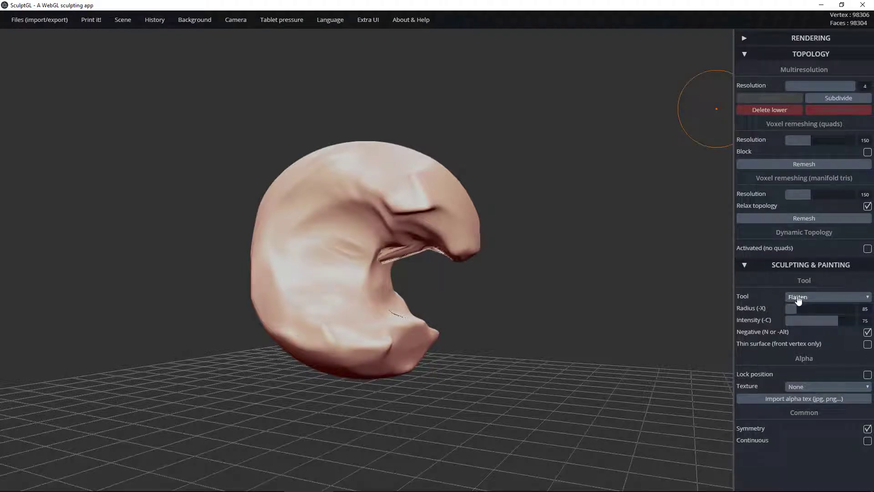
Step: Set the Flatten radius to 56 and refine the concave inner side of the C-shape
{"action": "left_click_drag", "start_coordinate": [793, 309], "coordinate": [789, 308]}
{"action": "left_click_drag", "start_coordinate": [329, 201], "coordinate": [293, 238]}
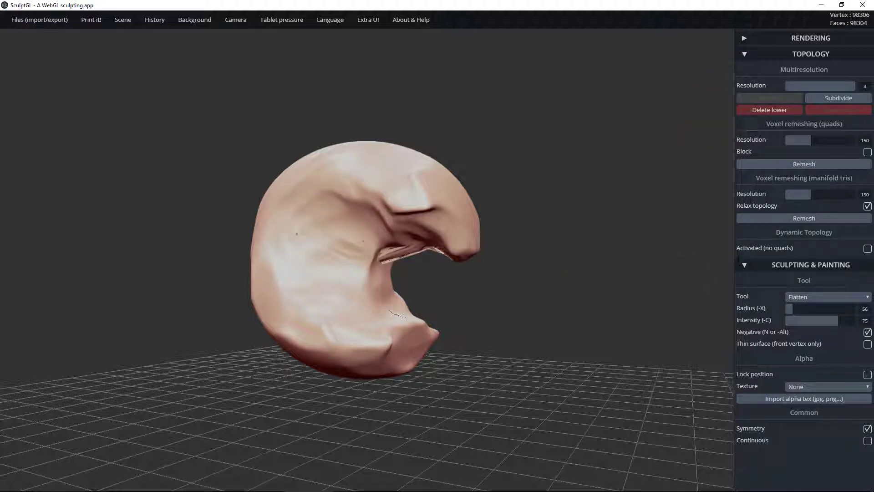
{"action": "left_click", "coordinate": [375, 258]}
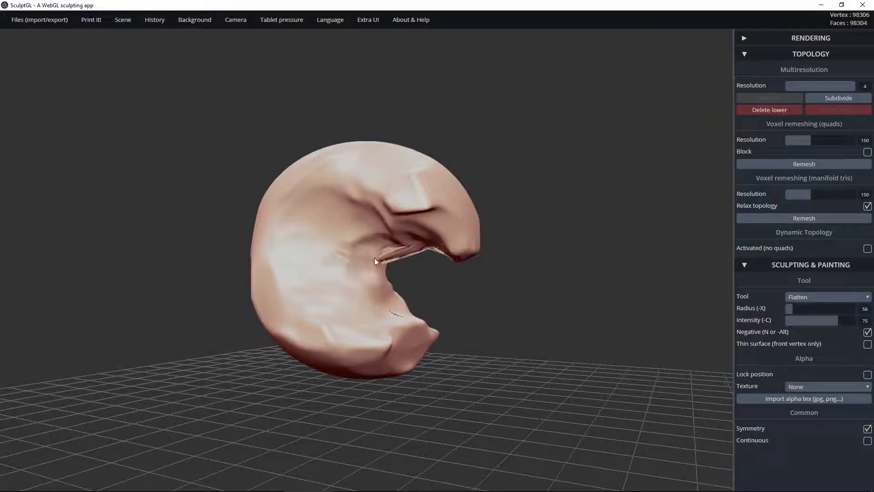
{"action": "mouse_move", "coordinate": [382, 258]}
{"action": "left_mouse_down"}
{"action": "mouse_move", "coordinate": [296, 228]}
{"action": "mouse_move", "coordinate": [313, 194]}
{"action": "left_mouse_up"}
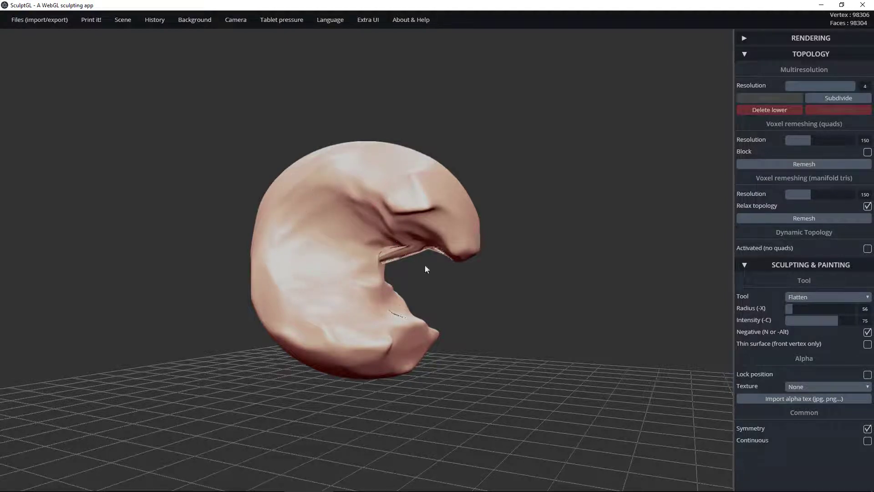
{"action": "mouse_move", "coordinate": [499, 281]}
{"action": "left_mouse_down"}
{"action": "mouse_move", "coordinate": [472, 257]}
{"action": "mouse_move", "coordinate": [303, 260]}
{"action": "mouse_move", "coordinate": [180, 279]}
{"action": "mouse_move", "coordinate": [368, 242]}
{"action": "mouse_move", "coordinate": [383, 250]}
{"action": "mouse_move", "coordinate": [400, 234]}
{"action": "mouse_move", "coordinate": [376, 227]}
{"action": "left_mouse_up"}
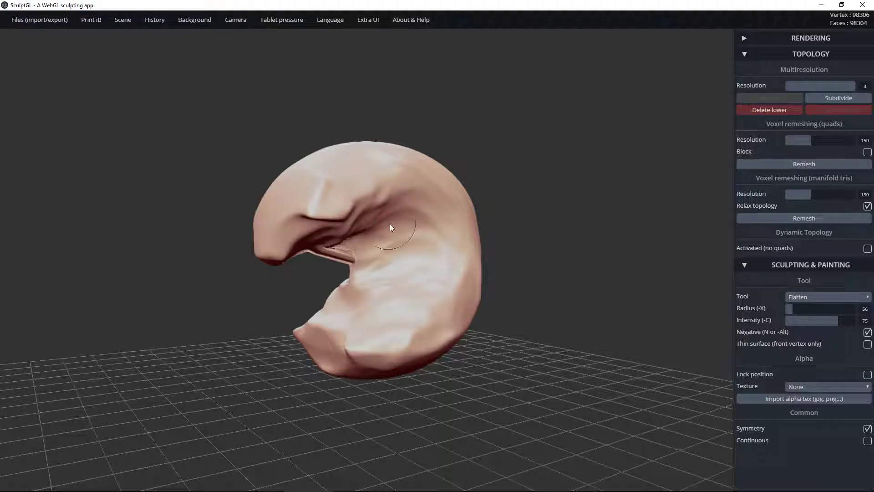
Step: Flatten the concave side face from the inner opening out to the thick outer edge
{"action": "mouse_move", "coordinate": [412, 239]}
{"action": "left_mouse_down"}
{"action": "mouse_move", "coordinate": [414, 222]}
{"action": "mouse_move", "coordinate": [430, 221]}
{"action": "left_mouse_up"}
{"action": "left_click_drag", "start_coordinate": [553, 178], "coordinate": [473, 195]}
{"action": "mouse_move", "coordinate": [451, 259]}
{"action": "left_mouse_down"}
{"action": "mouse_move", "coordinate": [435, 216]}
{"action": "mouse_move", "coordinate": [419, 245]}
{"action": "mouse_move", "coordinate": [364, 216]}
{"action": "mouse_move", "coordinate": [409, 201]}
{"action": "mouse_move", "coordinate": [352, 182]}
{"action": "mouse_move", "coordinate": [369, 186]}
{"action": "mouse_move", "coordinate": [407, 238]}
{"action": "mouse_move", "coordinate": [409, 191]}
{"action": "mouse_move", "coordinate": [432, 204]}
{"action": "mouse_move", "coordinate": [428, 195]}
{"action": "mouse_move", "coordinate": [437, 254]}
{"action": "mouse_move", "coordinate": [427, 293]}
{"action": "left_mouse_up"}
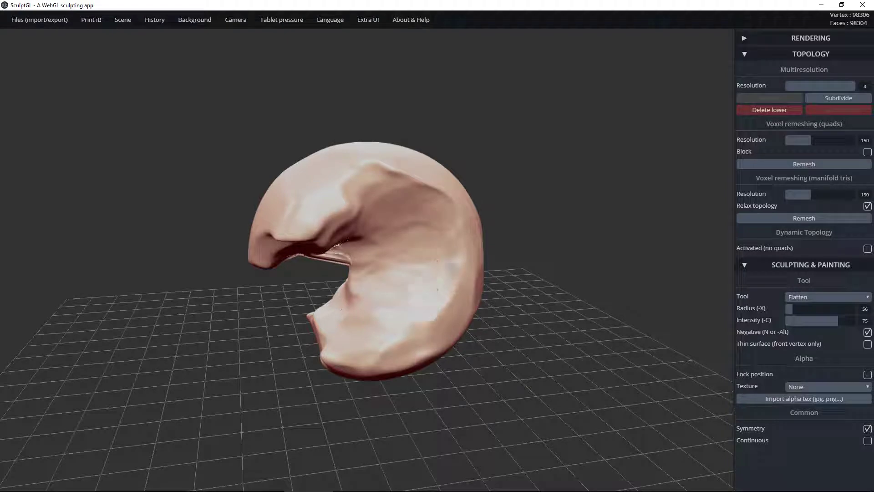
{"action": "mouse_move", "coordinate": [288, 299]}
{"action": "left_mouse_down"}
{"action": "mouse_move", "coordinate": [250, 292]}
{"action": "mouse_move", "coordinate": [530, 255]}
{"action": "mouse_move", "coordinate": [260, 264]}
{"action": "mouse_move", "coordinate": [405, 269]}
{"action": "mouse_move", "coordinate": [391, 260]}
{"action": "left_mouse_up"}
{"action": "mouse_move", "coordinate": [377, 231]}
{"action": "left_mouse_down"}
{"action": "mouse_move", "coordinate": [371, 204]}
{"action": "mouse_move", "coordinate": [347, 211]}
{"action": "mouse_move", "coordinate": [374, 162]}
{"action": "mouse_move", "coordinate": [345, 232]}
{"action": "left_mouse_up"}
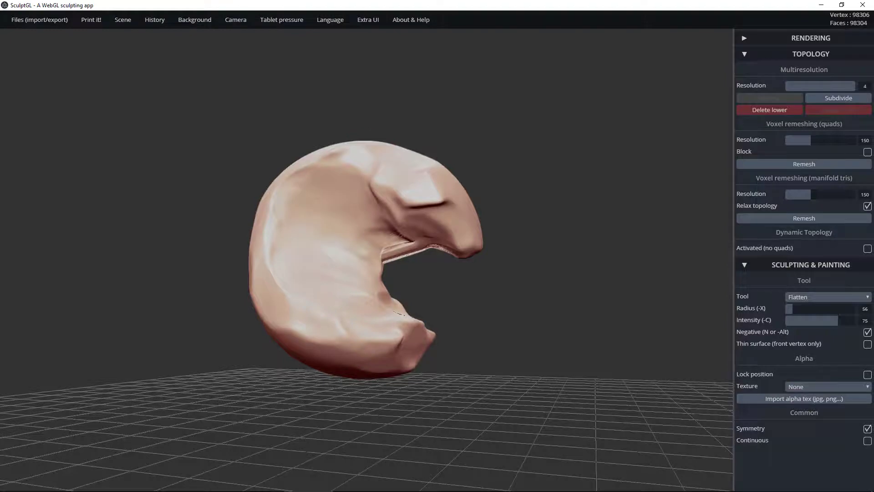
Step: Even out the concave side face and its upper rim with Flatten strokes
{"action": "left_click_drag", "start_coordinate": [226, 254], "coordinate": [286, 298]}
{"action": "mouse_move", "coordinate": [334, 265]}
{"action": "left_mouse_down"}
{"action": "mouse_move", "coordinate": [321, 248]}
{"action": "mouse_move", "coordinate": [304, 262]}
{"action": "left_mouse_up"}
{"action": "left_click_drag", "start_coordinate": [574, 261], "coordinate": [513, 160]}
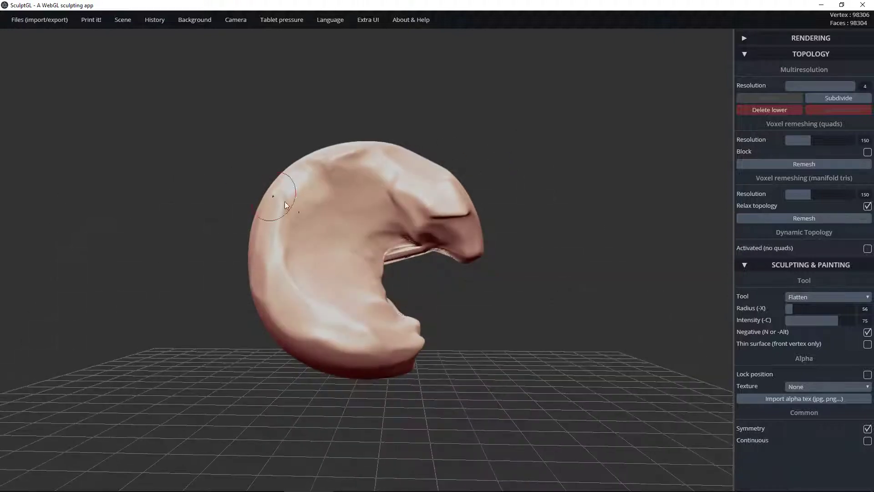
{"action": "mouse_move", "coordinate": [324, 186]}
{"action": "left_mouse_down"}
{"action": "mouse_move", "coordinate": [298, 191]}
{"action": "mouse_move", "coordinate": [285, 230]}
{"action": "left_mouse_up"}
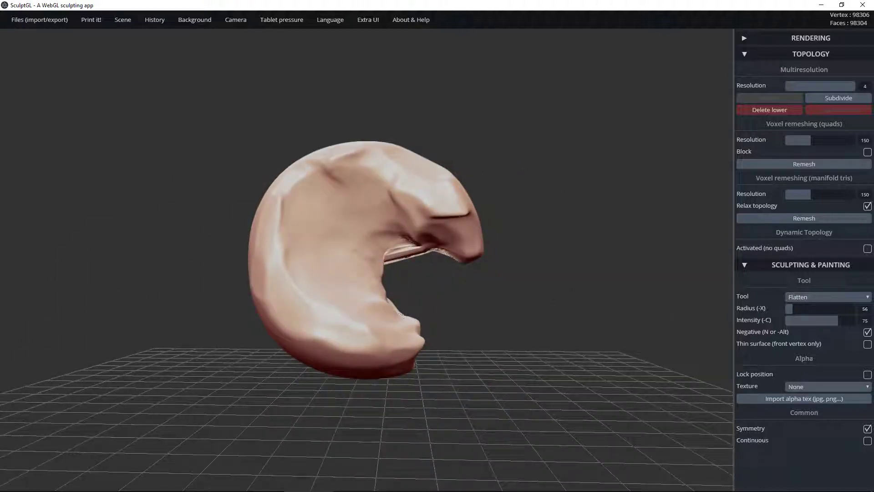
{"action": "left_click_drag", "start_coordinate": [365, 233], "coordinate": [357, 258]}
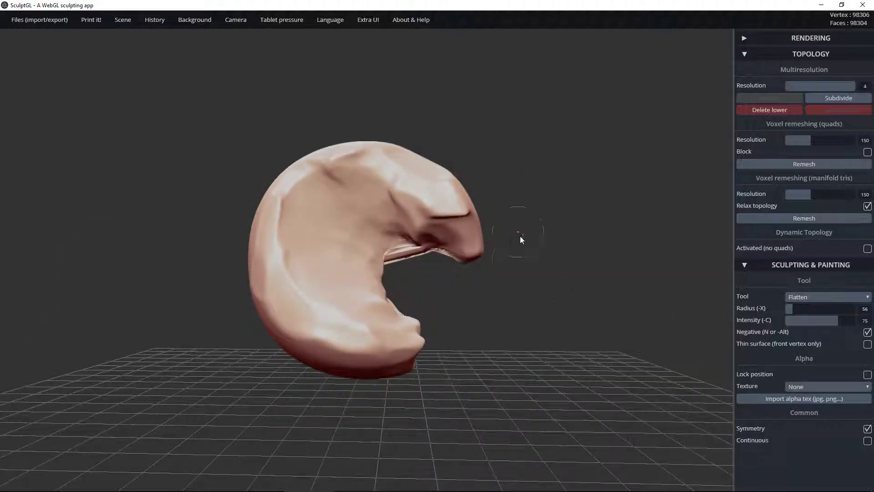
Step: Flatten the recess beneath the upper overhang, working out toward the back of the C-shape
{"action": "mouse_move", "coordinate": [520, 240]}
{"action": "left_mouse_down"}
{"action": "mouse_move", "coordinate": [582, 244]}
{"action": "mouse_move", "coordinate": [317, 219]}
{"action": "mouse_move", "coordinate": [90, 258]}
{"action": "mouse_move", "coordinate": [394, 229]}
{"action": "left_mouse_up"}
{"action": "mouse_move", "coordinate": [421, 191]}
{"action": "left_mouse_down"}
{"action": "mouse_move", "coordinate": [407, 201]}
{"action": "mouse_move", "coordinate": [432, 190]}
{"action": "left_mouse_up"}
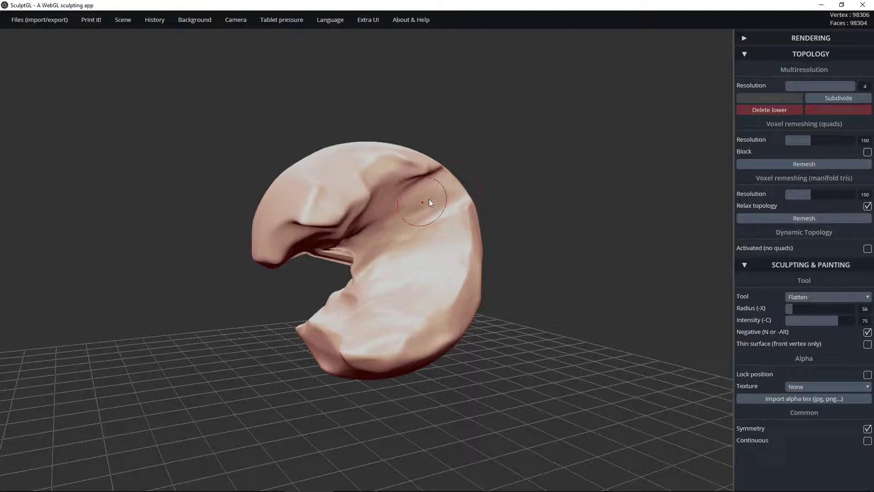
{"action": "mouse_move", "coordinate": [517, 171]}
{"action": "left_mouse_down"}
{"action": "mouse_move", "coordinate": [529, 185]}
{"action": "mouse_move", "coordinate": [494, 206]}
{"action": "left_mouse_up"}
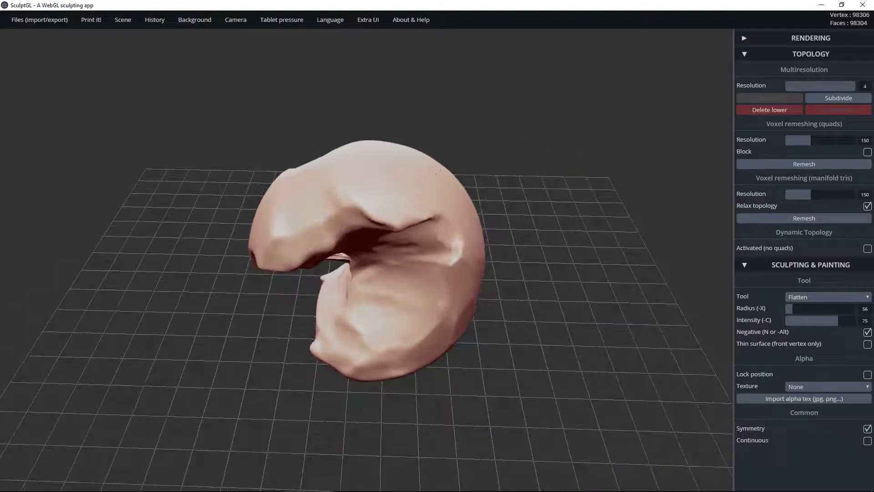
{"action": "left_click_drag", "start_coordinate": [436, 225], "coordinate": [424, 229]}
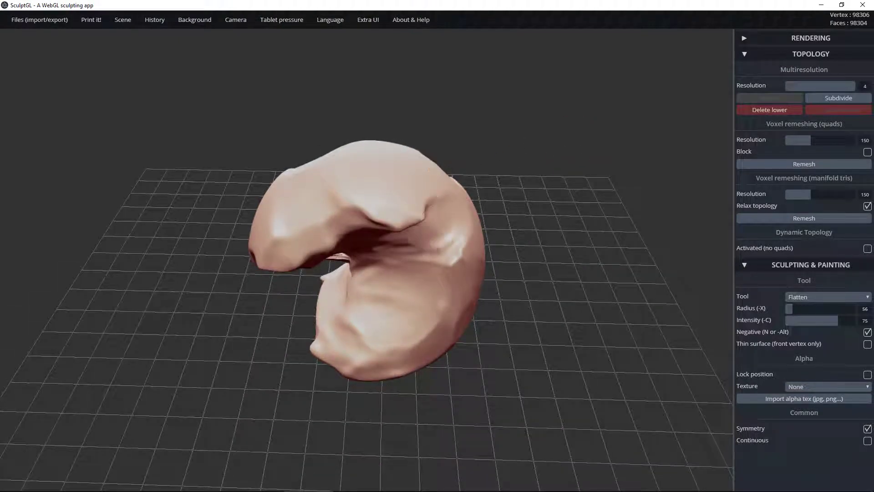
Step: Flatten the inner edge of the opening and the hollow below the overhanging ridge
{"action": "left_click_drag", "start_coordinate": [227, 340], "coordinate": [395, 237]}
{"action": "left_click_drag", "start_coordinate": [364, 261], "coordinate": [382, 248]}
{"action": "mouse_move", "coordinate": [230, 282]}
{"action": "left_mouse_down"}
{"action": "mouse_move", "coordinate": [353, 302]}
{"action": "mouse_move", "coordinate": [283, 271]}
{"action": "mouse_move", "coordinate": [178, 318]}
{"action": "mouse_move", "coordinate": [252, 361]}
{"action": "mouse_move", "coordinate": [383, 332]}
{"action": "left_mouse_up"}
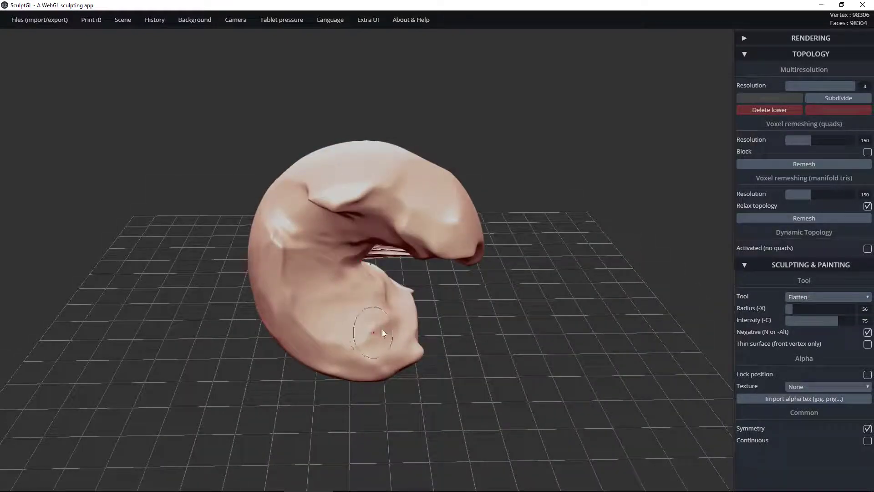
{"action": "left_click_drag", "start_coordinate": [354, 261], "coordinate": [364, 267]}
{"action": "mouse_move", "coordinate": [296, 243]}
{"action": "left_mouse_down"}
{"action": "mouse_move", "coordinate": [317, 224]}
{"action": "mouse_move", "coordinate": [301, 234]}
{"action": "mouse_move", "coordinate": [296, 207]}
{"action": "mouse_move", "coordinate": [280, 250]}
{"action": "mouse_move", "coordinate": [271, 236]}
{"action": "mouse_move", "coordinate": [293, 234]}
{"action": "mouse_move", "coordinate": [317, 252]}
{"action": "mouse_move", "coordinate": [311, 241]}
{"action": "left_mouse_up"}
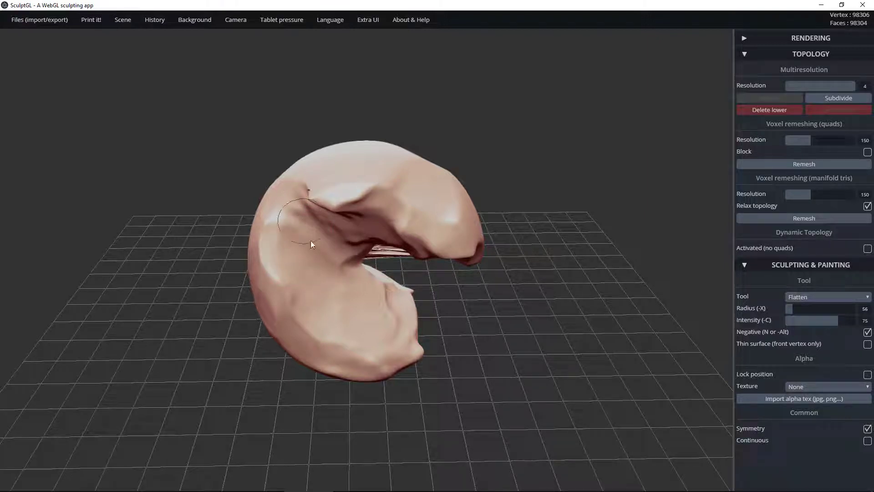
{"action": "left_click_drag", "start_coordinate": [289, 201], "coordinate": [289, 244]}
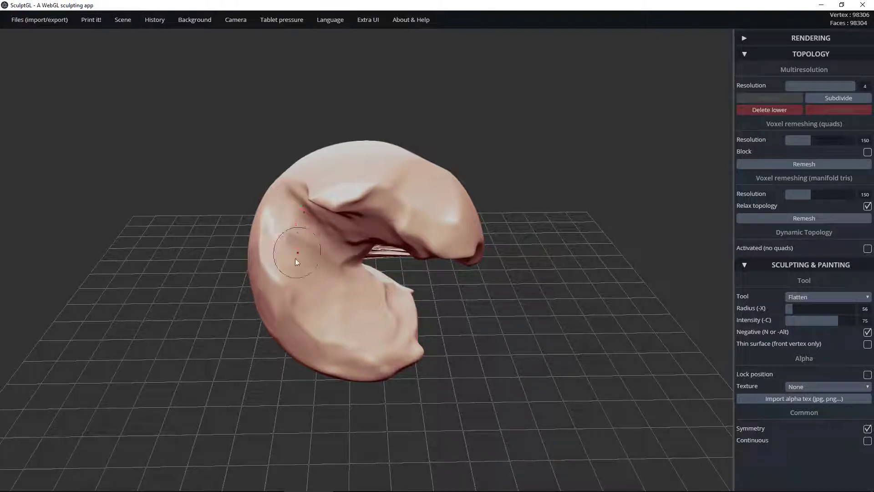
{"action": "mouse_move", "coordinate": [345, 233]}
{"action": "left_mouse_down"}
{"action": "mouse_move", "coordinate": [354, 228]}
{"action": "mouse_move", "coordinate": [352, 252]}
{"action": "left_mouse_up"}
{"action": "mouse_move", "coordinate": [519, 177]}
{"action": "left_mouse_down"}
{"action": "mouse_move", "coordinate": [520, 125]}
{"action": "mouse_move", "coordinate": [545, 130]}
{"action": "mouse_move", "coordinate": [523, 107]}
{"action": "mouse_move", "coordinate": [353, 117]}
{"action": "mouse_move", "coordinate": [350, 222]}
{"action": "left_mouse_up"}
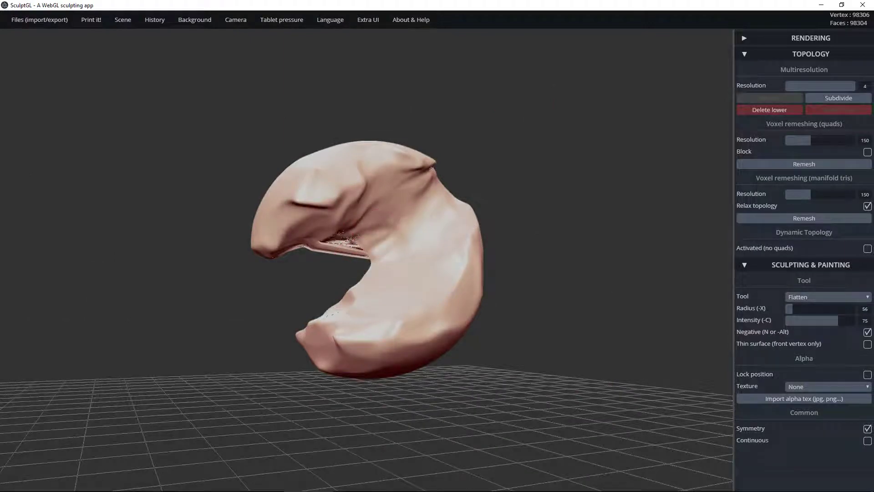
Step: Flatten the side face and end of the lower arm of the C-shape
{"action": "mouse_move", "coordinate": [564, 137]}
{"action": "left_mouse_down"}
{"action": "mouse_move", "coordinate": [478, 238]}
{"action": "mouse_move", "coordinate": [409, 293]}
{"action": "mouse_move", "coordinate": [431, 300]}
{"action": "mouse_move", "coordinate": [438, 277]}
{"action": "mouse_move", "coordinate": [414, 300]}
{"action": "left_mouse_up"}
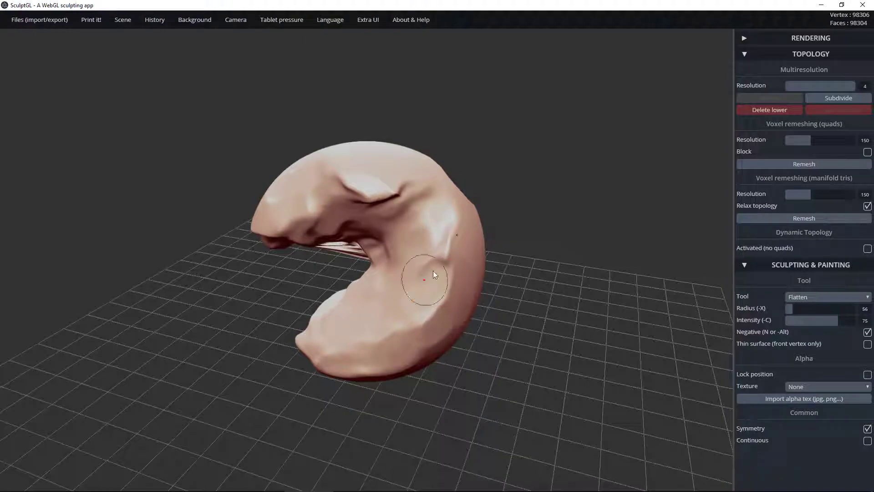
{"action": "mouse_move", "coordinate": [343, 293]}
{"action": "right_mouse_down"}
{"action": "mouse_move", "coordinate": [404, 289]}
{"action": "mouse_move", "coordinate": [356, 283]}
{"action": "mouse_move", "coordinate": [319, 327]}
{"action": "mouse_move", "coordinate": [430, 316]}
{"action": "mouse_move", "coordinate": [134, 329]}
{"action": "mouse_move", "coordinate": [331, 357]}
{"action": "mouse_move", "coordinate": [354, 348]}
{"action": "right_mouse_up"}
{"action": "mouse_move", "coordinate": [353, 328]}
{"action": "left_mouse_down"}
{"action": "mouse_move", "coordinate": [337, 318]}
{"action": "mouse_move", "coordinate": [342, 338]}
{"action": "mouse_move", "coordinate": [363, 313]}
{"action": "mouse_move", "coordinate": [376, 325]}
{"action": "left_mouse_up"}
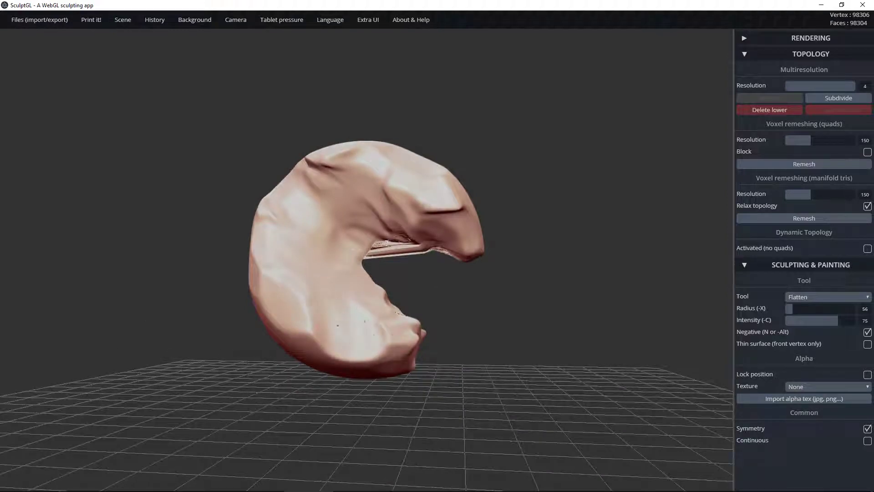
{"action": "mouse_move", "coordinate": [318, 351]}
{"action": "left_mouse_down"}
{"action": "mouse_move", "coordinate": [310, 339]}
{"action": "mouse_move", "coordinate": [315, 311]}
{"action": "left_mouse_up"}
Step: Square off the tip of the lower arm and even out its inner edge with Flatten strokes
{"action": "left_click_drag", "start_coordinate": [546, 260], "coordinate": [244, 292]}
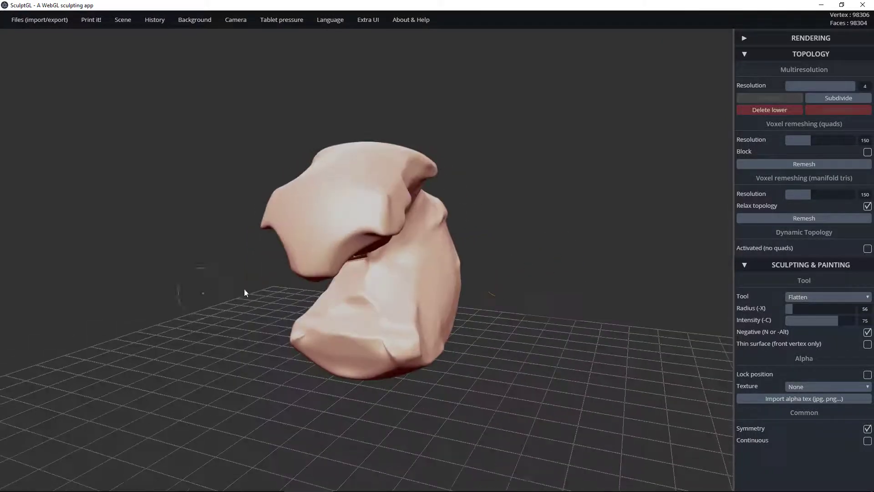
{"action": "mouse_move", "coordinate": [480, 312]}
{"action": "left_mouse_down"}
{"action": "mouse_move", "coordinate": [406, 367]}
{"action": "mouse_move", "coordinate": [367, 347]}
{"action": "mouse_move", "coordinate": [448, 322]}
{"action": "mouse_move", "coordinate": [393, 319]}
{"action": "mouse_move", "coordinate": [405, 291]}
{"action": "mouse_move", "coordinate": [413, 321]}
{"action": "left_mouse_up"}
{"action": "left_click_drag", "start_coordinate": [562, 234], "coordinate": [478, 193]}
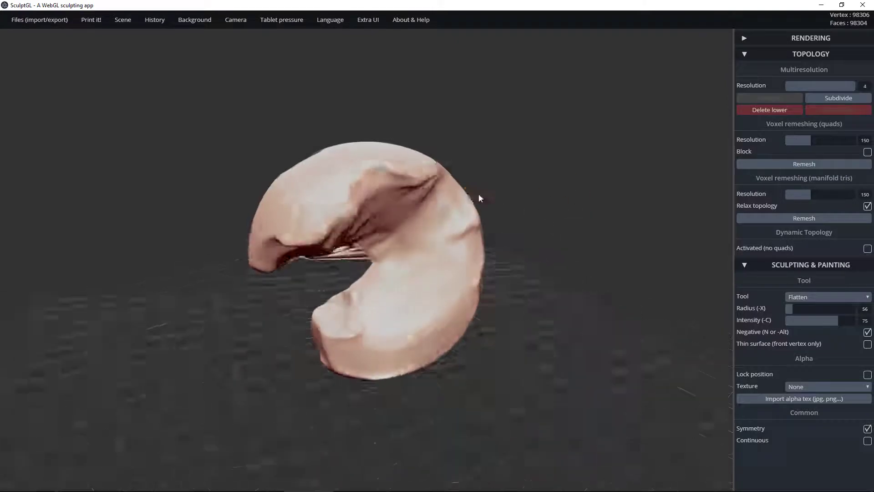
{"action": "mouse_move", "coordinate": [350, 269]}
{"action": "left_mouse_down"}
{"action": "mouse_move", "coordinate": [359, 280]}
{"action": "mouse_move", "coordinate": [364, 273]}
{"action": "mouse_move", "coordinate": [365, 295]}
{"action": "mouse_move", "coordinate": [359, 269]}
{"action": "left_mouse_up"}
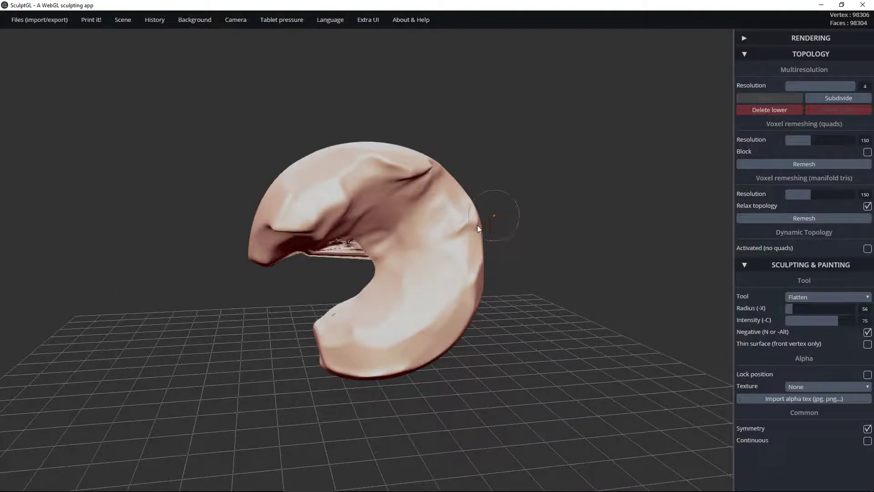
Step: Flatten the outer back edge and the hollow side face beneath the upper overhang
{"action": "left_click_drag", "start_coordinate": [477, 225], "coordinate": [501, 211]}
{"action": "mouse_move", "coordinate": [378, 209]}
{"action": "left_mouse_down"}
{"action": "mouse_move", "coordinate": [330, 198]}
{"action": "mouse_move", "coordinate": [360, 184]}
{"action": "left_mouse_up"}
{"action": "left_click_drag", "start_coordinate": [392, 228], "coordinate": [396, 257]}
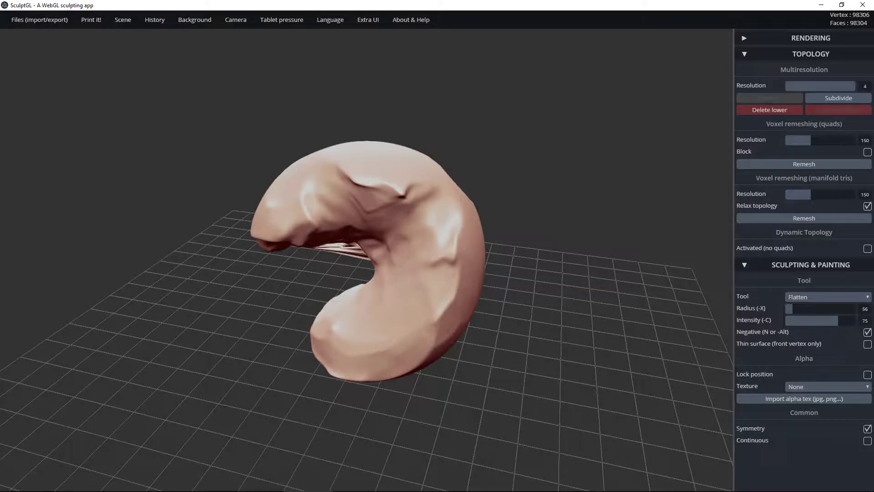
{"action": "mouse_move", "coordinate": [541, 290]}
{"action": "left_mouse_down"}
{"action": "mouse_move", "coordinate": [671, 232]}
{"action": "mouse_move", "coordinate": [526, 173]}
{"action": "mouse_move", "coordinate": [368, 166]}
{"action": "mouse_move", "coordinate": [366, 217]}
{"action": "mouse_move", "coordinate": [385, 214]}
{"action": "mouse_move", "coordinate": [391, 201]}
{"action": "left_mouse_up"}
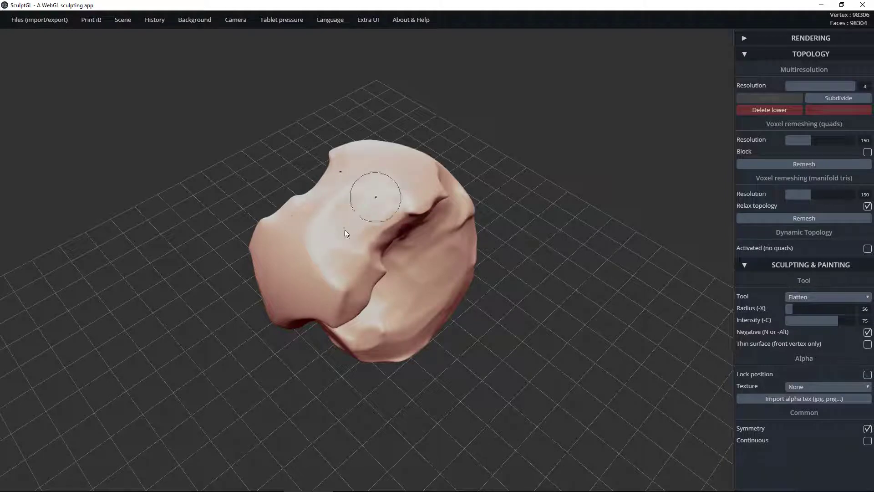
Step: Flatten the front and sides of the upper arm into angled facets that taper toward its end
{"action": "mouse_move", "coordinate": [350, 236]}
{"action": "left_mouse_down"}
{"action": "mouse_move", "coordinate": [333, 214]}
{"action": "mouse_move", "coordinate": [337, 184]}
{"action": "left_mouse_up"}
{"action": "mouse_move", "coordinate": [331, 245]}
{"action": "left_mouse_down"}
{"action": "mouse_move", "coordinate": [351, 250]}
{"action": "mouse_move", "coordinate": [387, 202]}
{"action": "mouse_move", "coordinate": [396, 219]}
{"action": "mouse_move", "coordinate": [357, 229]}
{"action": "mouse_move", "coordinate": [381, 201]}
{"action": "mouse_move", "coordinate": [379, 220]}
{"action": "mouse_move", "coordinate": [309, 279]}
{"action": "mouse_move", "coordinate": [331, 250]}
{"action": "left_mouse_up"}
{"action": "mouse_move", "coordinate": [171, 328]}
{"action": "left_mouse_down"}
{"action": "mouse_move", "coordinate": [396, 232]}
{"action": "mouse_move", "coordinate": [353, 247]}
{"action": "mouse_move", "coordinate": [330, 208]}
{"action": "mouse_move", "coordinate": [291, 258]}
{"action": "mouse_move", "coordinate": [314, 248]}
{"action": "mouse_move", "coordinate": [310, 239]}
{"action": "mouse_move", "coordinate": [334, 253]}
{"action": "mouse_move", "coordinate": [323, 250]}
{"action": "mouse_move", "coordinate": [328, 260]}
{"action": "mouse_move", "coordinate": [317, 269]}
{"action": "mouse_move", "coordinate": [309, 248]}
{"action": "left_mouse_up"}
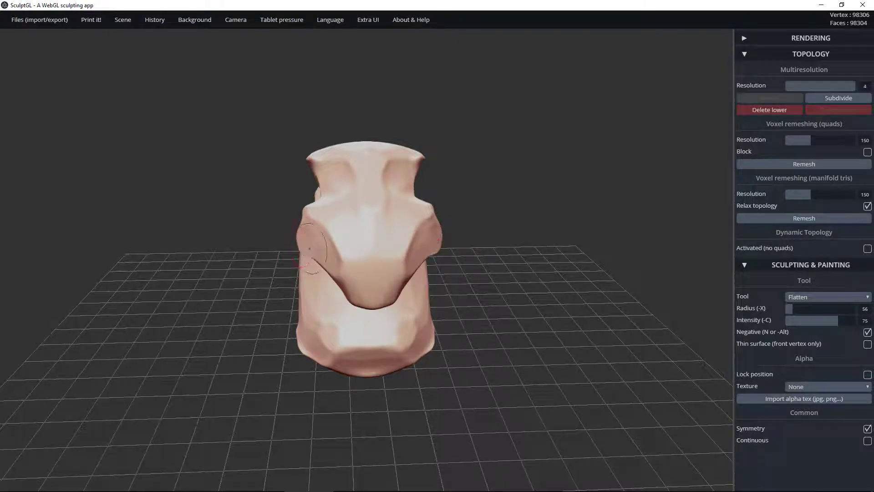
{"action": "mouse_move", "coordinate": [221, 320]}
{"action": "left_mouse_down"}
{"action": "mouse_move", "coordinate": [188, 318]}
{"action": "mouse_move", "coordinate": [324, 304]}
{"action": "mouse_move", "coordinate": [395, 238]}
{"action": "mouse_move", "coordinate": [401, 246]}
{"action": "left_mouse_up"}
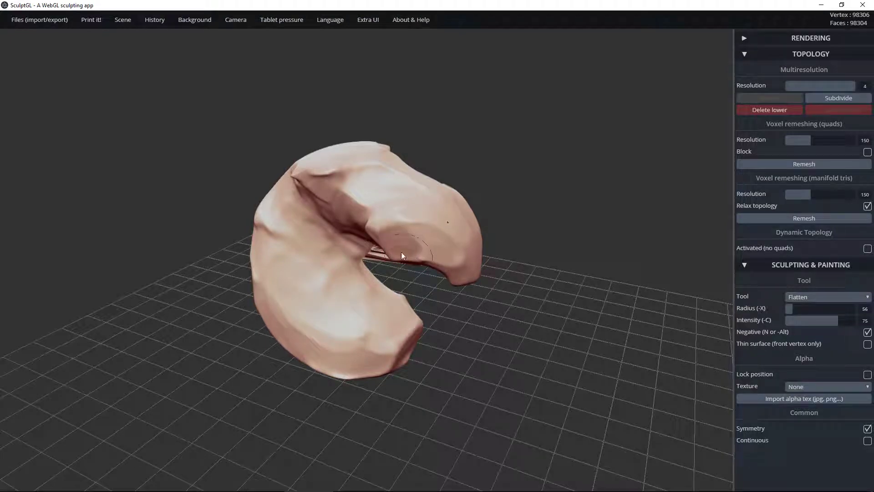
Step: Slim the upper arm's side toward its tip and flatten the side face near the back
{"action": "mouse_move", "coordinate": [562, 209]}
{"action": "left_mouse_down"}
{"action": "mouse_move", "coordinate": [471, 175]}
{"action": "mouse_move", "coordinate": [511, 112]}
{"action": "mouse_move", "coordinate": [490, 152]}
{"action": "mouse_move", "coordinate": [396, 156]}
{"action": "mouse_move", "coordinate": [341, 241]}
{"action": "mouse_move", "coordinate": [360, 267]}
{"action": "mouse_move", "coordinate": [360, 228]}
{"action": "mouse_move", "coordinate": [393, 210]}
{"action": "mouse_move", "coordinate": [372, 248]}
{"action": "mouse_move", "coordinate": [328, 262]}
{"action": "mouse_move", "coordinate": [353, 229]}
{"action": "left_mouse_up"}
{"action": "mouse_move", "coordinate": [538, 164]}
{"action": "left_mouse_down"}
{"action": "mouse_move", "coordinate": [548, 156]}
{"action": "mouse_move", "coordinate": [410, 121]}
{"action": "left_mouse_up"}
{"action": "mouse_move", "coordinate": [419, 242]}
{"action": "left_mouse_down"}
{"action": "mouse_move", "coordinate": [412, 309]}
{"action": "mouse_move", "coordinate": [416, 285]}
{"action": "mouse_move", "coordinate": [410, 291]}
{"action": "mouse_move", "coordinate": [437, 289]}
{"action": "left_mouse_up"}
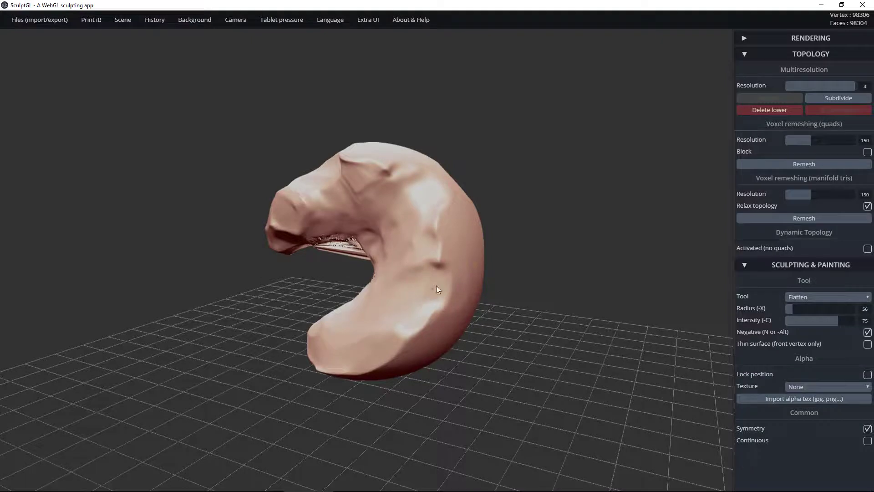
Step: Flatten the outer back of the C-shape and the ridges along its sides
{"action": "mouse_move", "coordinate": [569, 231]}
{"action": "left_mouse_down"}
{"action": "mouse_move", "coordinate": [383, 263]}
{"action": "mouse_move", "coordinate": [319, 294]}
{"action": "mouse_move", "coordinate": [328, 313]}
{"action": "mouse_move", "coordinate": [349, 313]}
{"action": "mouse_move", "coordinate": [339, 329]}
{"action": "left_mouse_up"}
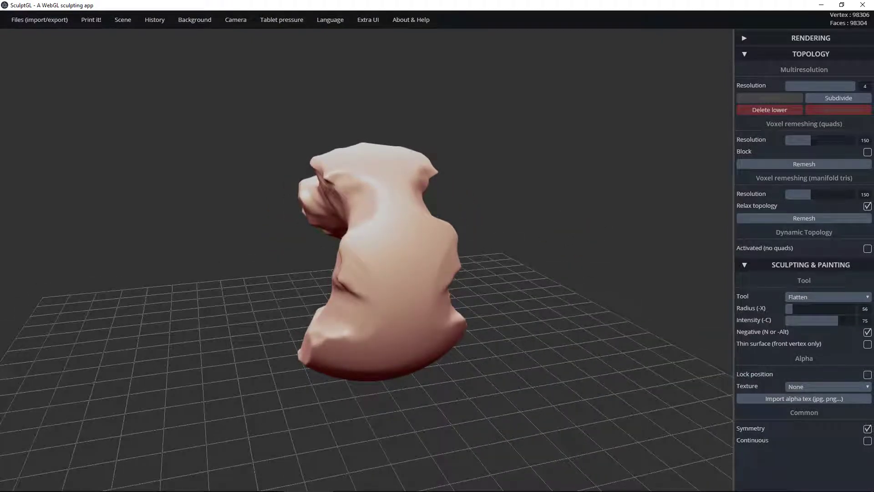
{"action": "left_click_drag", "start_coordinate": [319, 300], "coordinate": [318, 297]}
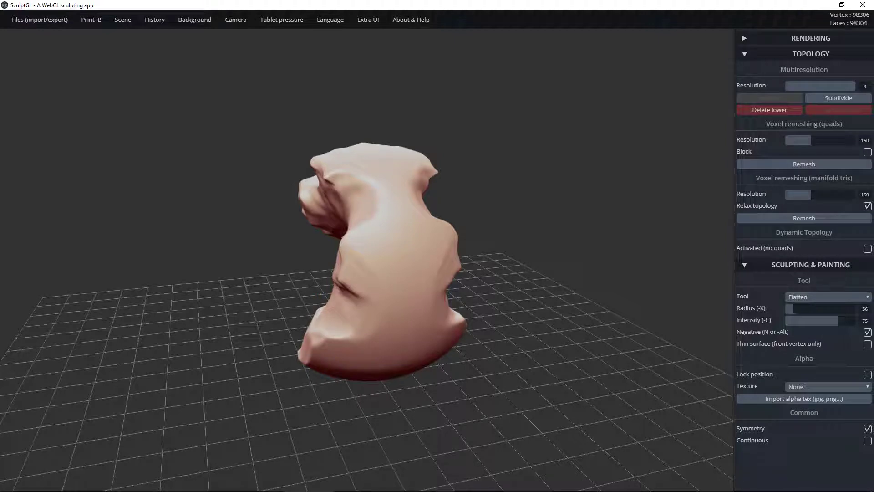
{"action": "mouse_move", "coordinate": [491, 297]}
{"action": "left_mouse_down"}
{"action": "mouse_move", "coordinate": [408, 193]}
{"action": "mouse_move", "coordinate": [365, 274]}
{"action": "mouse_move", "coordinate": [397, 313]}
{"action": "mouse_move", "coordinate": [402, 340]}
{"action": "mouse_move", "coordinate": [387, 343]}
{"action": "mouse_move", "coordinate": [368, 295]}
{"action": "mouse_move", "coordinate": [370, 314]}
{"action": "mouse_move", "coordinate": [336, 320]}
{"action": "mouse_move", "coordinate": [331, 166]}
{"action": "left_mouse_up"}
{"action": "left_click_drag", "start_coordinate": [506, 181], "coordinate": [458, 265]}
{"action": "mouse_move", "coordinate": [386, 310]}
{"action": "left_mouse_down"}
{"action": "mouse_move", "coordinate": [394, 280]}
{"action": "mouse_move", "coordinate": [391, 287]}
{"action": "left_mouse_up"}
{"action": "left_click_drag", "start_coordinate": [401, 294], "coordinate": [391, 274]}
Step: Flatten across the front of the upper arm to carve stepped planes above its tip
{"action": "mouse_move", "coordinate": [546, 170]}
{"action": "left_mouse_down"}
{"action": "mouse_move", "coordinate": [422, 182]}
{"action": "mouse_move", "coordinate": [460, 176]}
{"action": "mouse_move", "coordinate": [469, 158]}
{"action": "mouse_move", "coordinate": [541, 101]}
{"action": "mouse_move", "coordinate": [517, 108]}
{"action": "mouse_move", "coordinate": [419, 248]}
{"action": "mouse_move", "coordinate": [430, 236]}
{"action": "mouse_move", "coordinate": [443, 258]}
{"action": "left_mouse_up"}
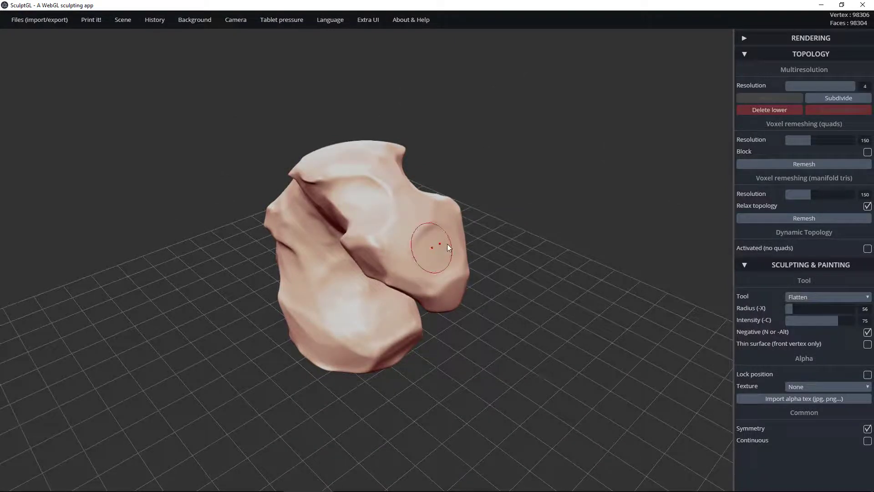
{"action": "left_click_drag", "start_coordinate": [542, 218], "coordinate": [451, 184]}
{"action": "mouse_move", "coordinate": [376, 239]}
{"action": "left_mouse_down"}
{"action": "mouse_move", "coordinate": [394, 262]}
{"action": "mouse_move", "coordinate": [371, 254]}
{"action": "left_mouse_up"}
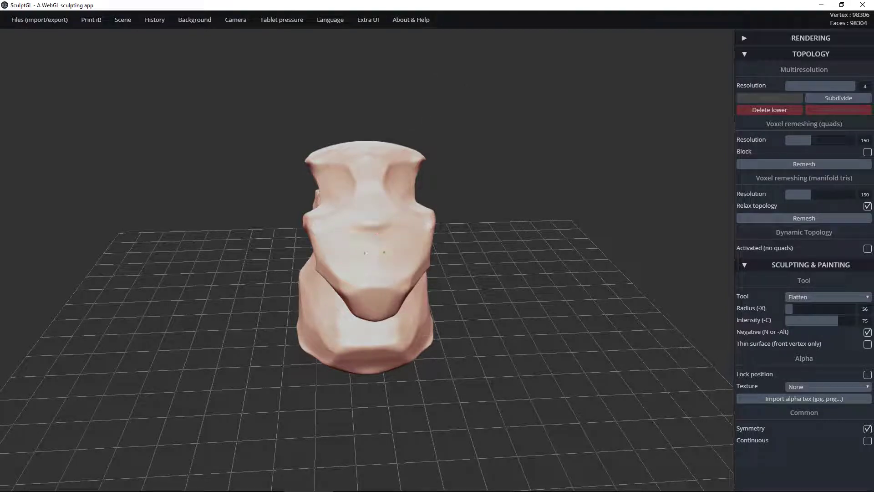
{"action": "mouse_move", "coordinate": [382, 252]}
{"action": "left_mouse_down"}
{"action": "mouse_move", "coordinate": [419, 271]}
{"action": "mouse_move", "coordinate": [417, 280]}
{"action": "left_mouse_up"}
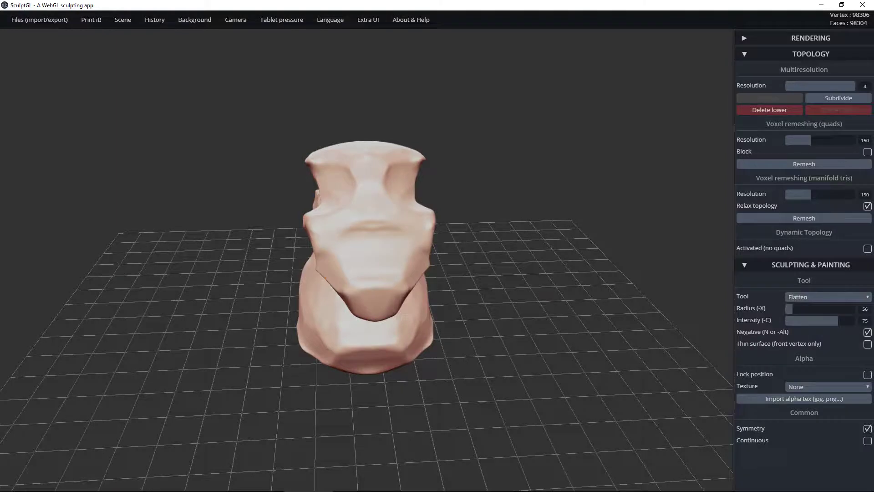
Step: Flatten the sides and underside of the upper arm's tip to form a narrow snout with a facet behind it
{"action": "mouse_move", "coordinate": [522, 247]}
{"action": "left_mouse_down"}
{"action": "mouse_move", "coordinate": [524, 219]}
{"action": "mouse_move", "coordinate": [505, 203]}
{"action": "left_mouse_up"}
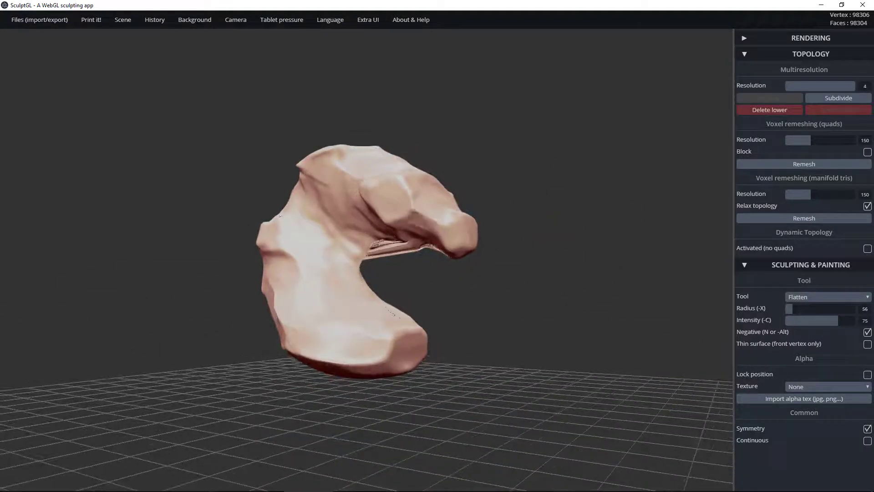
{"action": "mouse_move", "coordinate": [506, 243]}
{"action": "left_mouse_down"}
{"action": "mouse_move", "coordinate": [472, 286]}
{"action": "mouse_move", "coordinate": [469, 255]}
{"action": "mouse_move", "coordinate": [478, 237]}
{"action": "mouse_move", "coordinate": [534, 227]}
{"action": "mouse_move", "coordinate": [521, 228]}
{"action": "left_mouse_up"}
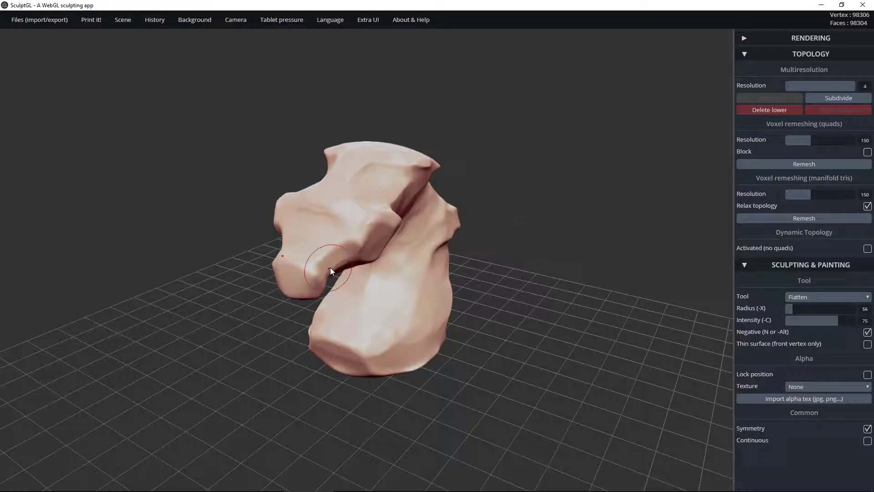
{"action": "mouse_move", "coordinate": [550, 227]}
{"action": "left_mouse_down"}
{"action": "mouse_move", "coordinate": [487, 136]}
{"action": "mouse_move", "coordinate": [566, 102]}
{"action": "mouse_move", "coordinate": [498, 141]}
{"action": "left_mouse_up"}
{"action": "left_click_drag", "start_coordinate": [240, 285], "coordinate": [275, 255]}
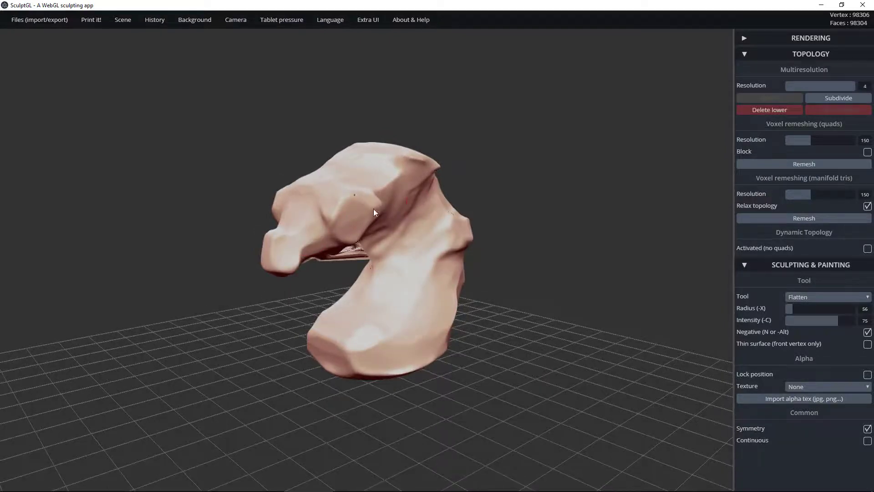
{"action": "left_click_drag", "start_coordinate": [547, 178], "coordinate": [441, 178]}
{"action": "left_click_drag", "start_coordinate": [358, 175], "coordinate": [376, 172]}
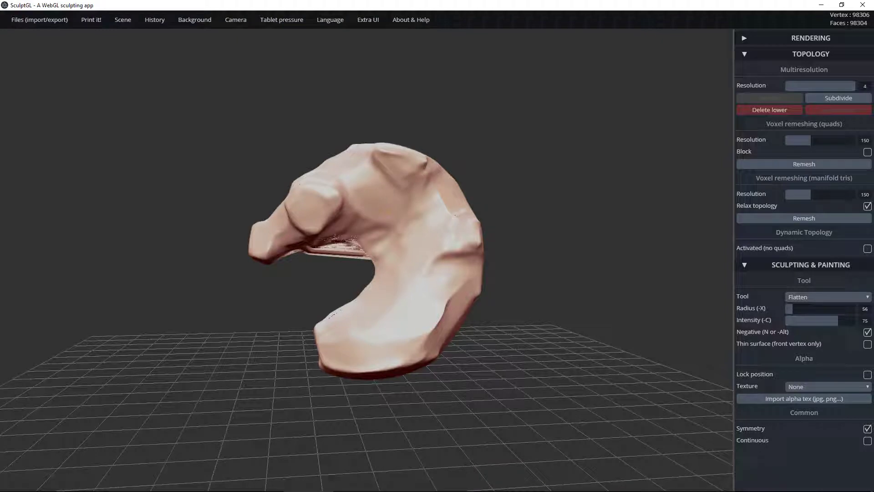
Step: Flatten the lower arm's side face, outer edge and end into broad facets
{"action": "mouse_move", "coordinate": [468, 234]}
{"action": "left_mouse_down"}
{"action": "mouse_move", "coordinate": [549, 287]}
{"action": "mouse_move", "coordinate": [452, 306]}
{"action": "mouse_move", "coordinate": [380, 306]}
{"action": "left_mouse_up"}
{"action": "left_click_drag", "start_coordinate": [309, 310], "coordinate": [532, 240]}
{"action": "left_click_drag", "start_coordinate": [460, 234], "coordinate": [585, 317]}
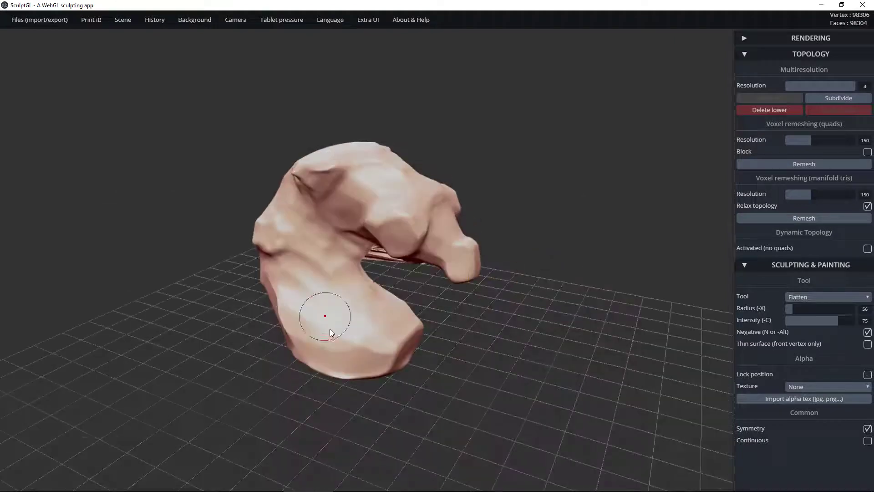
{"action": "left_click_drag", "start_coordinate": [346, 337], "coordinate": [337, 334]}
{"action": "mouse_move", "coordinate": [505, 352]}
{"action": "left_mouse_down"}
{"action": "mouse_move", "coordinate": [388, 364]}
{"action": "mouse_move", "coordinate": [319, 357]}
{"action": "left_mouse_up"}
{"action": "mouse_move", "coordinate": [403, 343]}
{"action": "left_mouse_down"}
{"action": "mouse_move", "coordinate": [345, 332]}
{"action": "mouse_move", "coordinate": [336, 354]}
{"action": "left_mouse_up"}
{"action": "mouse_move", "coordinate": [478, 257]}
{"action": "left_mouse_down"}
{"action": "mouse_move", "coordinate": [435, 241]}
{"action": "mouse_move", "coordinate": [273, 243]}
{"action": "left_mouse_up"}
{"action": "mouse_move", "coordinate": [395, 360]}
{"action": "left_mouse_down"}
{"action": "mouse_move", "coordinate": [364, 341]}
{"action": "mouse_move", "coordinate": [393, 352]}
{"action": "left_mouse_up"}
{"action": "mouse_move", "coordinate": [472, 276]}
{"action": "left_mouse_down"}
{"action": "mouse_move", "coordinate": [470, 302]}
{"action": "mouse_move", "coordinate": [411, 350]}
{"action": "left_mouse_up"}
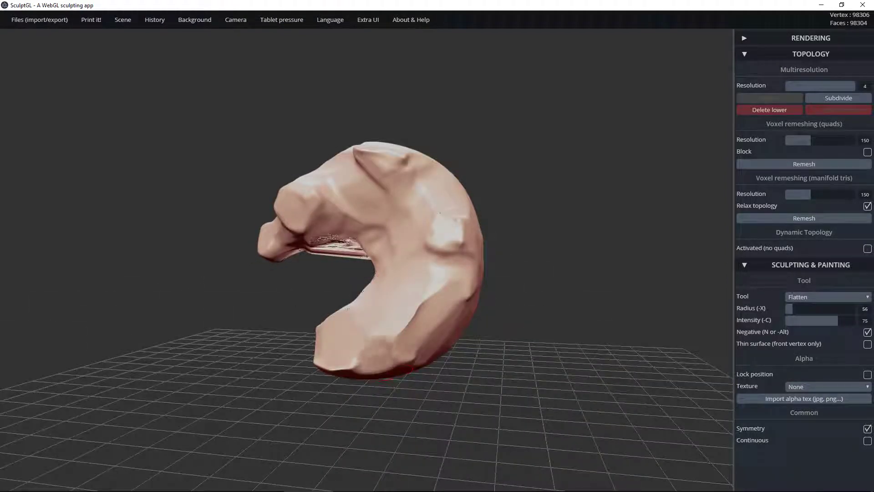
Step: Flatten the back of the C-shape and smooth its centre strip
{"action": "mouse_move", "coordinate": [591, 294]}
{"action": "left_mouse_down"}
{"action": "mouse_move", "coordinate": [366, 256]}
{"action": "mouse_move", "coordinate": [380, 297]}
{"action": "mouse_move", "coordinate": [384, 255]}
{"action": "mouse_move", "coordinate": [397, 289]}
{"action": "left_mouse_up"}
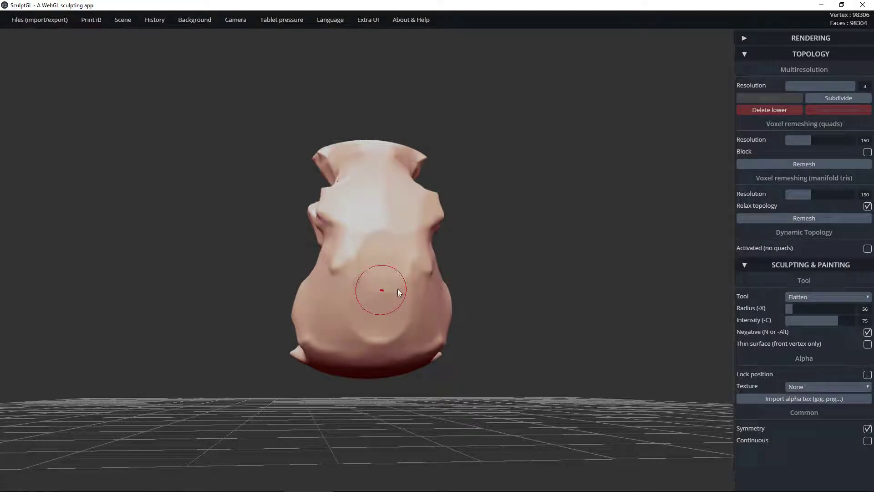
{"action": "mouse_move", "coordinate": [610, 296]}
{"action": "left_mouse_down"}
{"action": "mouse_move", "coordinate": [599, 287]}
{"action": "mouse_move", "coordinate": [588, 187]}
{"action": "mouse_move", "coordinate": [577, 219]}
{"action": "mouse_move", "coordinate": [548, 175]}
{"action": "mouse_move", "coordinate": [591, 141]}
{"action": "mouse_move", "coordinate": [499, 155]}
{"action": "left_mouse_up"}
{"action": "mouse_move", "coordinate": [365, 242]}
{"action": "left_mouse_down", "text": "shift"}
{"action": "mouse_move", "coordinate": [345, 246]}
{"action": "mouse_move", "coordinate": [364, 268]}
{"action": "left_mouse_up", "text": "shift"}
{"action": "mouse_move", "coordinate": [309, 309]}
{"action": "left_mouse_down"}
{"action": "mouse_move", "coordinate": [359, 272]}
{"action": "mouse_move", "coordinate": [446, 315]}
{"action": "mouse_move", "coordinate": [444, 292]}
{"action": "left_mouse_up"}
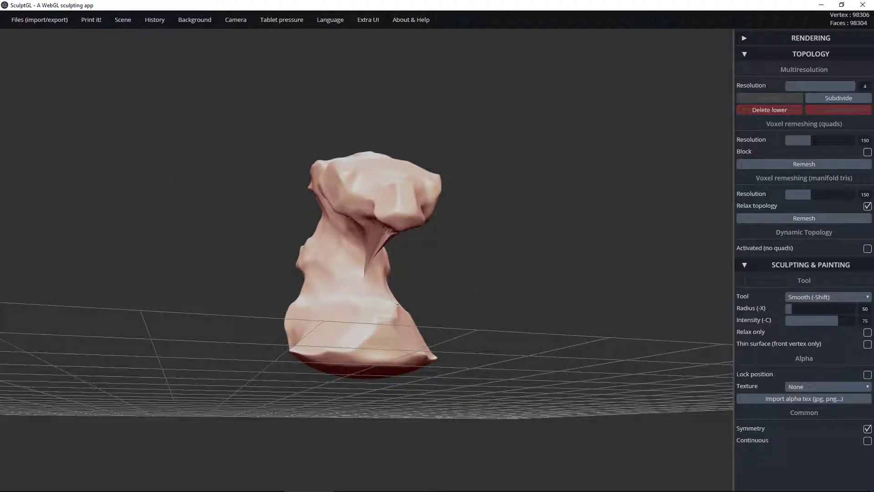
Step: Work close up on the inner corner of the opening, flattening where the upper arm meets the back
{"action": "mouse_move", "coordinate": [387, 266]}
{"action": "left_mouse_down"}
{"action": "mouse_move", "coordinate": [364, 248]}
{"action": "mouse_move", "coordinate": [378, 239]}
{"action": "mouse_move", "coordinate": [382, 249]}
{"action": "mouse_move", "coordinate": [348, 254]}
{"action": "mouse_move", "coordinate": [367, 248]}
{"action": "left_mouse_up"}
{"action": "mouse_move", "coordinate": [448, 214]}
{"action": "right_mouse_down", "text": "ctrl"}
{"action": "mouse_move", "coordinate": [501, 266]}
{"action": "mouse_move", "coordinate": [472, 269]}
{"action": "mouse_move", "coordinate": [548, 344]}
{"action": "right_mouse_up", "text": "ctrl"}
{"action": "mouse_move", "coordinate": [462, 267]}
{"action": "right_mouse_down"}
{"action": "mouse_move", "coordinate": [530, 288]}
{"action": "mouse_move", "coordinate": [432, 259]}
{"action": "right_mouse_up"}
{"action": "left_click_drag", "start_coordinate": [400, 241], "coordinate": [392, 237]}
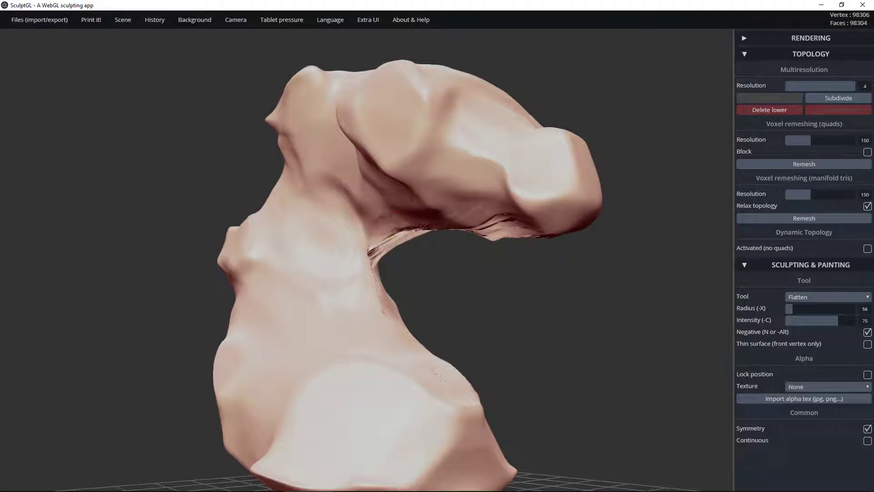
{"action": "mouse_move", "coordinate": [456, 235]}
{"action": "right_mouse_down"}
{"action": "mouse_move", "coordinate": [386, 227]}
{"action": "mouse_move", "coordinate": [366, 243]}
{"action": "right_mouse_up"}
{"action": "mouse_move", "coordinate": [363, 230]}
{"action": "left_mouse_down"}
{"action": "mouse_move", "coordinate": [359, 216]}
{"action": "mouse_move", "coordinate": [378, 231]}
{"action": "mouse_move", "coordinate": [361, 230]}
{"action": "mouse_move", "coordinate": [366, 254]}
{"action": "mouse_move", "coordinate": [346, 200]}
{"action": "mouse_move", "coordinate": [364, 303]}
{"action": "left_mouse_up"}
Step: Flatten the stretched web beneath the upper arm and blend it into the side face
{"action": "left_click_drag", "start_coordinate": [553, 234], "coordinate": [405, 287]}
{"action": "left_click_drag", "start_coordinate": [251, 257], "coordinate": [315, 236]}
{"action": "mouse_move", "coordinate": [217, 272]}
{"action": "left_mouse_down"}
{"action": "mouse_move", "coordinate": [283, 234]}
{"action": "mouse_move", "coordinate": [260, 223]}
{"action": "mouse_move", "coordinate": [296, 218]}
{"action": "left_mouse_up"}
{"action": "mouse_move", "coordinate": [564, 201]}
{"action": "left_mouse_down"}
{"action": "mouse_move", "coordinate": [517, 195]}
{"action": "mouse_move", "coordinate": [442, 207]}
{"action": "left_mouse_up"}
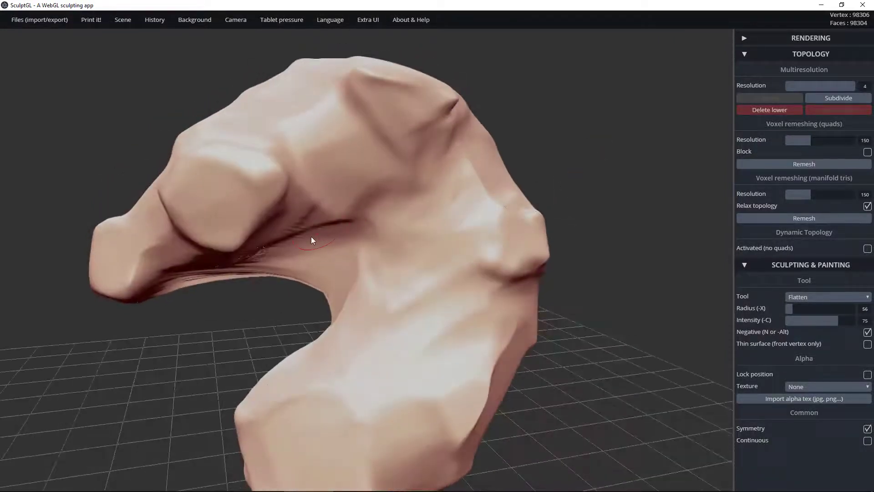
{"action": "left_click_drag", "start_coordinate": [311, 240], "coordinate": [411, 202]}
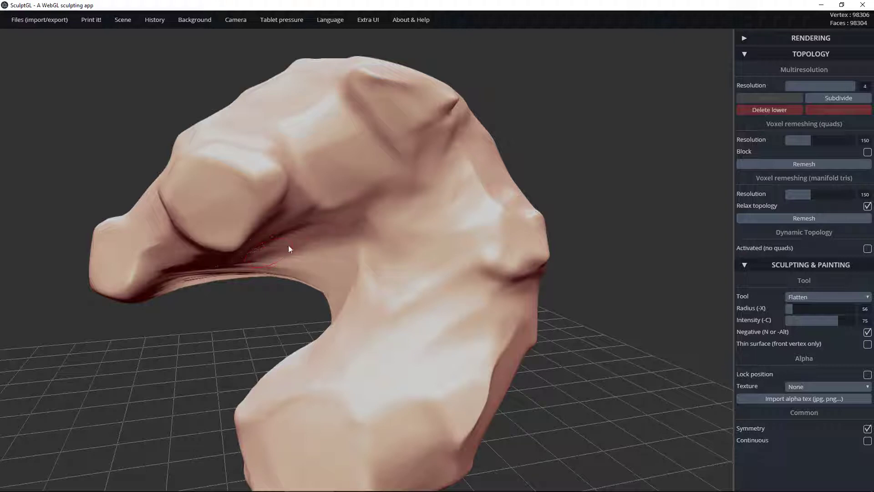
{"action": "left_click_drag", "start_coordinate": [178, 285], "coordinate": [314, 273]}
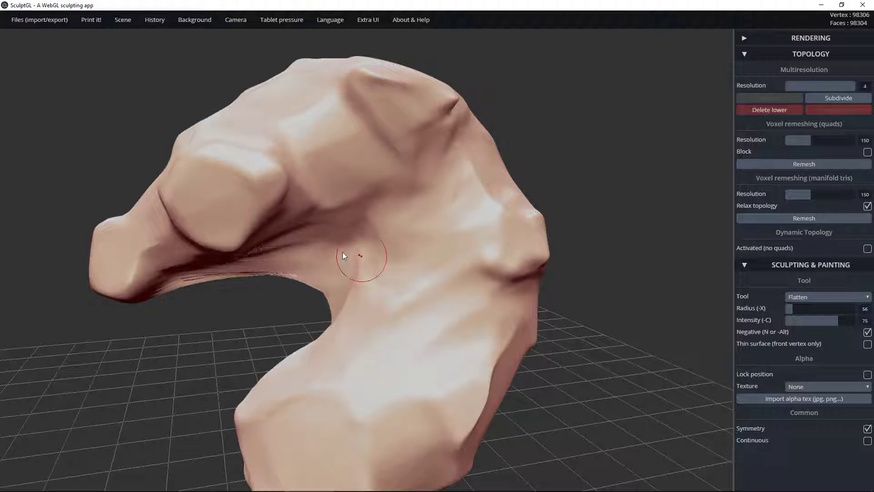
Step: Smooth the rippled web and its lower rim beneath the upper arm
{"action": "left_click_drag", "start_coordinate": [257, 253], "coordinate": [296, 248], "text": "shift"}
{"action": "left_click_drag", "start_coordinate": [253, 269], "coordinate": [164, 287]}
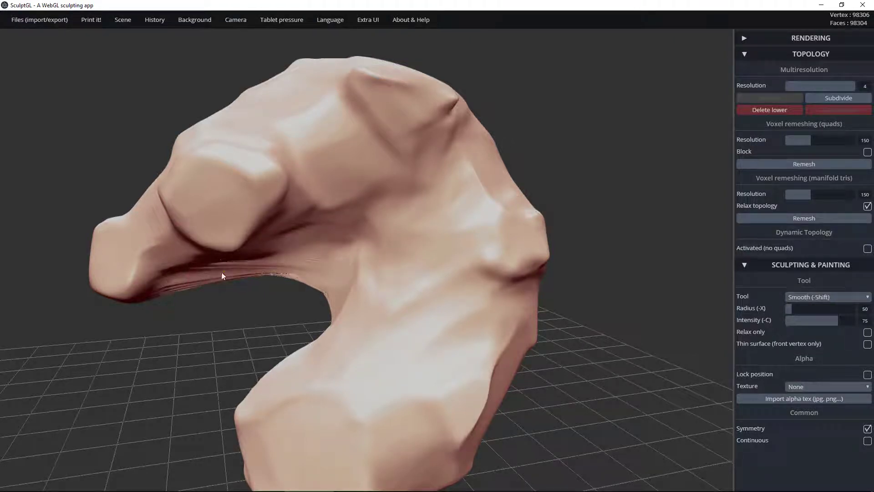
{"action": "left_click_drag", "start_coordinate": [269, 272], "coordinate": [328, 260], "text": "shift"}
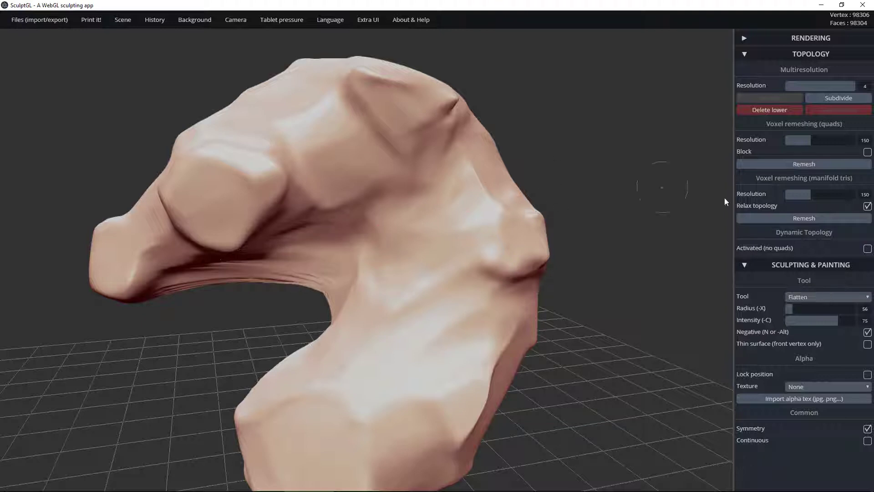
Step: With the Move tool, push the web beneath the upper arm up into the arm to deepen the opening
{"action": "left_click", "coordinate": [808, 296]}
{"action": "left_click", "coordinate": [805, 383]}
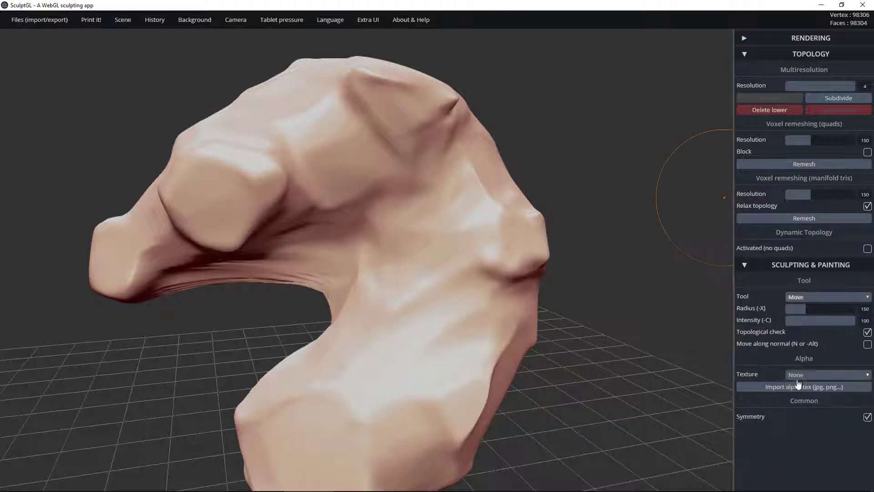
{"action": "left_click_drag", "start_coordinate": [292, 282], "coordinate": [304, 242]}
{"action": "left_click_drag", "start_coordinate": [208, 277], "coordinate": [201, 258]}
{"action": "mouse_move", "coordinate": [305, 231]}
{"action": "left_mouse_down"}
{"action": "mouse_move", "coordinate": [316, 218]}
{"action": "mouse_move", "coordinate": [363, 233]}
{"action": "mouse_move", "coordinate": [318, 214]}
{"action": "left_mouse_up"}
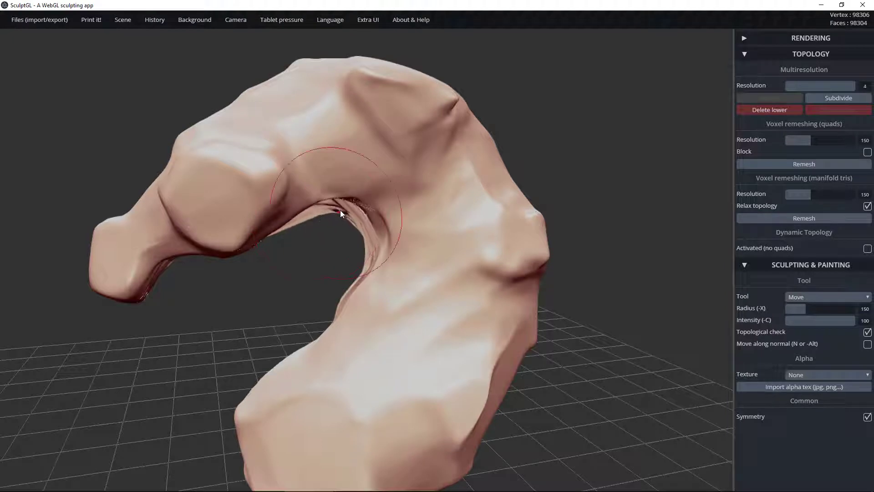
Step: Adjust the inner rim of the opening on both sides of the form with the Move tool
{"action": "left_click_drag", "start_coordinate": [345, 292], "coordinate": [359, 299]}
{"action": "left_click_drag", "start_coordinate": [190, 334], "coordinate": [374, 279]}
{"action": "left_click_drag", "start_coordinate": [189, 264], "coordinate": [355, 276]}
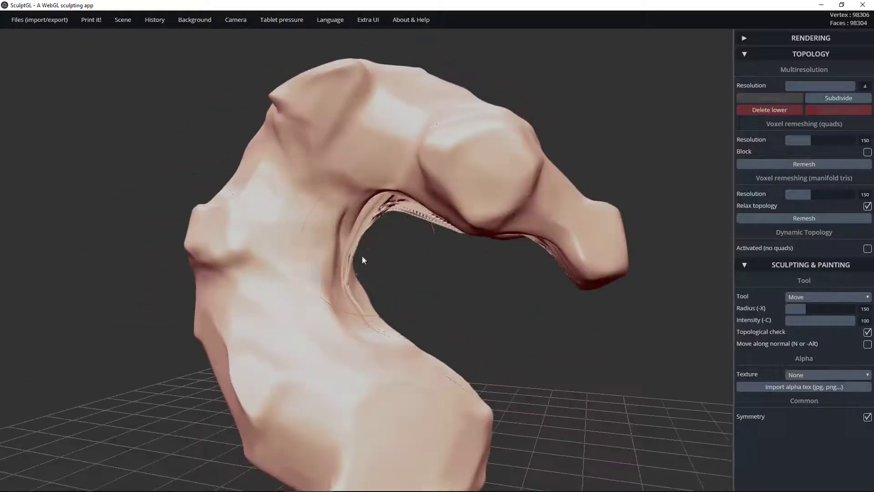
{"action": "mouse_move", "coordinate": [368, 221]}
{"action": "left_mouse_down"}
{"action": "mouse_move", "coordinate": [379, 221]}
{"action": "mouse_move", "coordinate": [344, 216]}
{"action": "mouse_move", "coordinate": [374, 212]}
{"action": "mouse_move", "coordinate": [360, 203]}
{"action": "mouse_move", "coordinate": [346, 215]}
{"action": "mouse_move", "coordinate": [347, 281]}
{"action": "left_mouse_up"}
Step: Smooth the inside of the opening and pull its inner edge back and upward with the Move tool
{"action": "key", "text": "shift"}
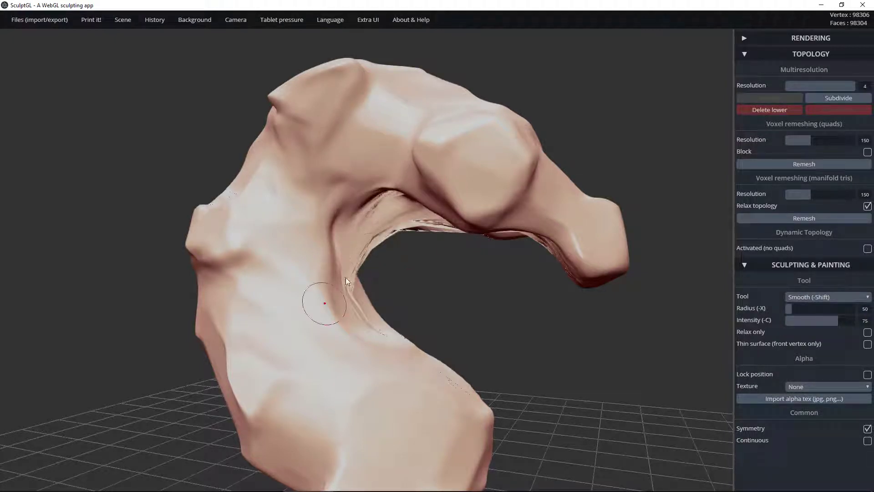
{"action": "mouse_move", "coordinate": [397, 222]}
{"action": "left_mouse_down", "text": "shift"}
{"action": "mouse_move", "coordinate": [375, 200]}
{"action": "mouse_move", "coordinate": [387, 201]}
{"action": "mouse_move", "coordinate": [405, 233]}
{"action": "mouse_move", "coordinate": [389, 223]}
{"action": "mouse_move", "coordinate": [409, 210]}
{"action": "mouse_move", "coordinate": [399, 193]}
{"action": "left_mouse_up", "text": "shift"}
{"action": "left_click_drag", "start_coordinate": [355, 226], "coordinate": [320, 227]}
{"action": "left_click_drag", "start_coordinate": [394, 192], "coordinate": [388, 146]}
{"action": "left_click_drag", "start_coordinate": [329, 211], "coordinate": [369, 150]}
Step: Smooth the thin inner surface and creased rim of the opening from several angles
{"action": "mouse_move", "coordinate": [438, 269]}
{"action": "left_mouse_down"}
{"action": "mouse_move", "coordinate": [378, 227]}
{"action": "mouse_move", "coordinate": [355, 178]}
{"action": "mouse_move", "coordinate": [350, 278]}
{"action": "left_mouse_up"}
{"action": "key", "text": "shift"}
{"action": "mouse_move", "coordinate": [416, 139]}
{"action": "left_mouse_down", "text": "shift"}
{"action": "mouse_move", "coordinate": [443, 152]}
{"action": "mouse_move", "coordinate": [400, 177]}
{"action": "mouse_move", "coordinate": [388, 200]}
{"action": "mouse_move", "coordinate": [381, 187]}
{"action": "left_mouse_up", "text": "shift"}
{"action": "mouse_move", "coordinate": [437, 241]}
{"action": "left_mouse_down"}
{"action": "mouse_move", "coordinate": [540, 286]}
{"action": "mouse_move", "coordinate": [610, 360]}
{"action": "left_mouse_up"}
{"action": "left_click_drag", "start_coordinate": [337, 203], "coordinate": [361, 214], "text": "shift"}
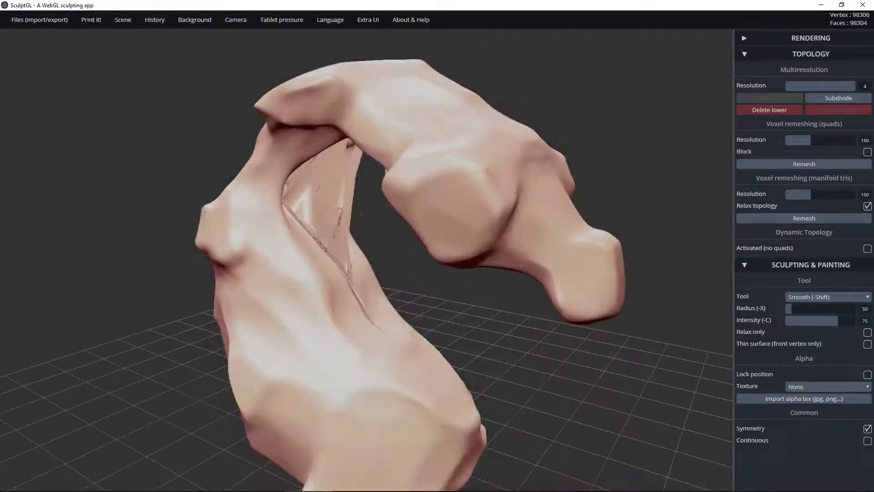
{"action": "left_click_drag", "start_coordinate": [406, 283], "coordinate": [573, 296]}
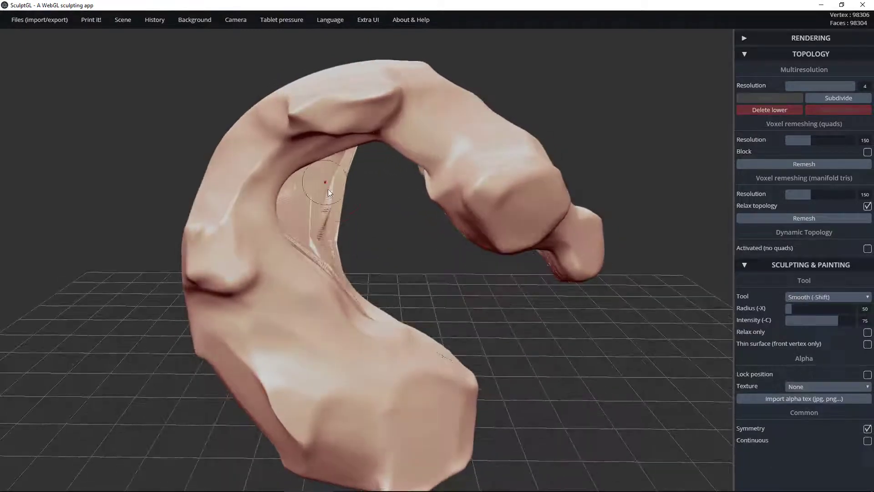
Step: Activate dynamic topology and push the thin inner wall of the opening back and upward with the Move tool
{"action": "key", "text": "g"}
{"action": "left_click_drag", "start_coordinate": [411, 267], "coordinate": [420, 249]}
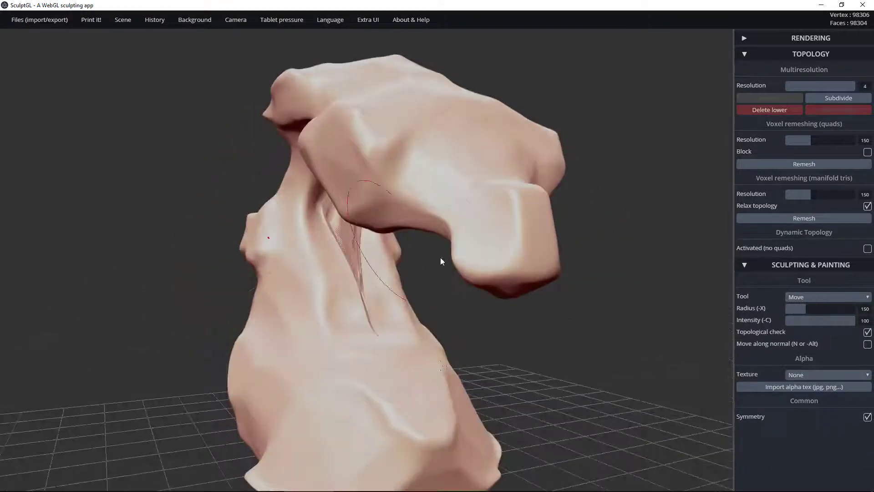
{"action": "mouse_move", "coordinate": [662, 319]}
{"action": "left_mouse_down"}
{"action": "mouse_move", "coordinate": [390, 267]}
{"action": "mouse_move", "coordinate": [338, 316]}
{"action": "left_mouse_up"}
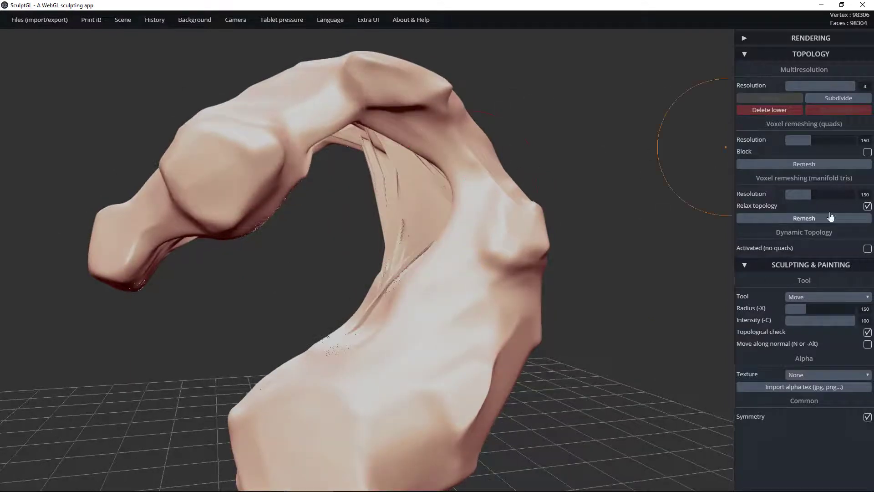
{"action": "left_click", "coordinate": [867, 249]}
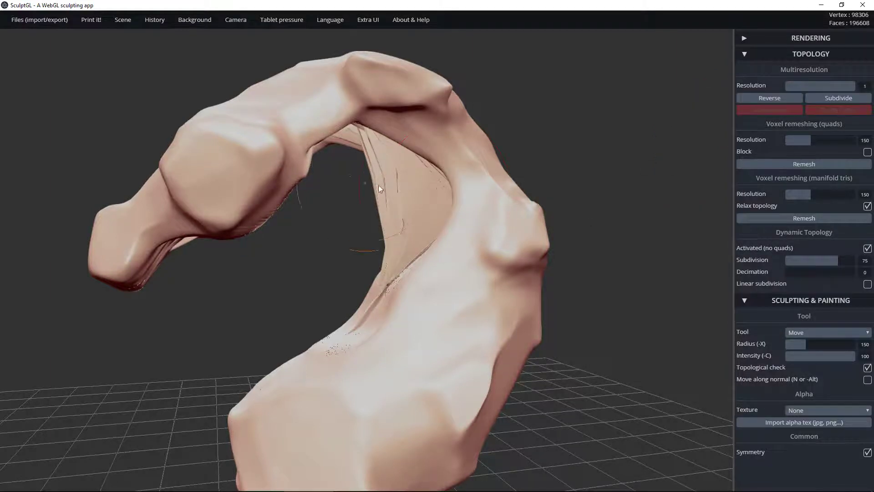
{"action": "mouse_move", "coordinate": [404, 215]}
{"action": "left_mouse_down"}
{"action": "mouse_move", "coordinate": [429, 192]}
{"action": "mouse_move", "coordinate": [405, 196]}
{"action": "mouse_move", "coordinate": [415, 194]}
{"action": "mouse_move", "coordinate": [417, 209]}
{"action": "mouse_move", "coordinate": [450, 200]}
{"action": "mouse_move", "coordinate": [417, 205]}
{"action": "mouse_move", "coordinate": [428, 219]}
{"action": "mouse_move", "coordinate": [416, 241]}
{"action": "mouse_move", "coordinate": [414, 187]}
{"action": "left_mouse_up"}
{"action": "key", "text": "shift"}
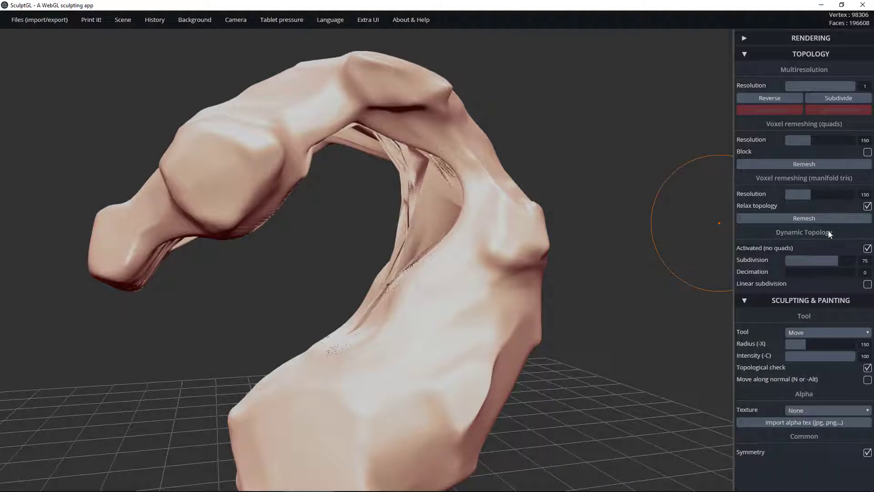
Step: Build up the inner wall of the opening with the Brush tool, and deactivate dynamic topology
{"action": "left_click", "coordinate": [809, 335]}
{"action": "left_click", "coordinate": [806, 342]}
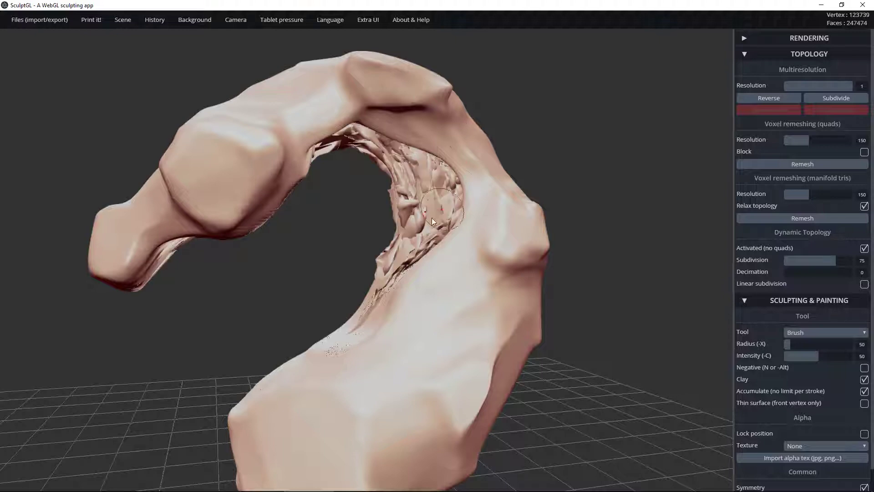
{"action": "mouse_move", "coordinate": [267, 285]}
{"action": "left_mouse_down"}
{"action": "mouse_move", "coordinate": [328, 275]}
{"action": "mouse_move", "coordinate": [449, 233]}
{"action": "mouse_move", "coordinate": [661, 265]}
{"action": "mouse_move", "coordinate": [795, 314]}
{"action": "left_mouse_up"}
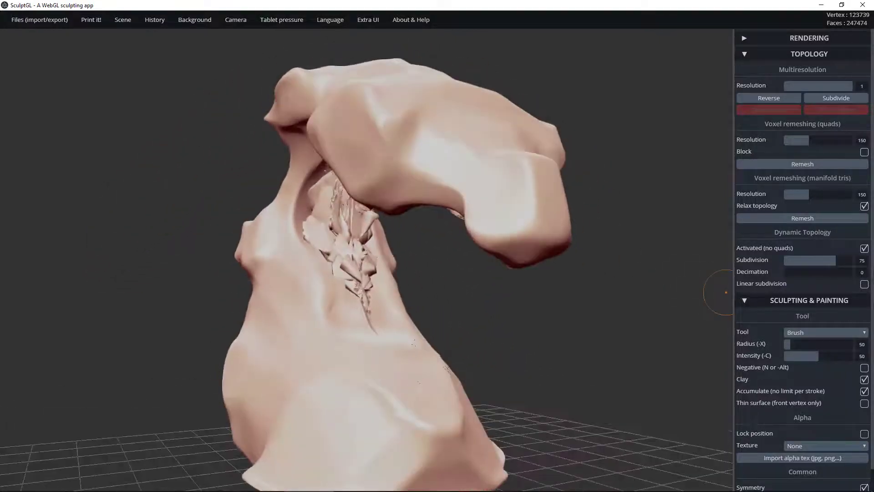
{"action": "left_click", "coordinate": [864, 248]}
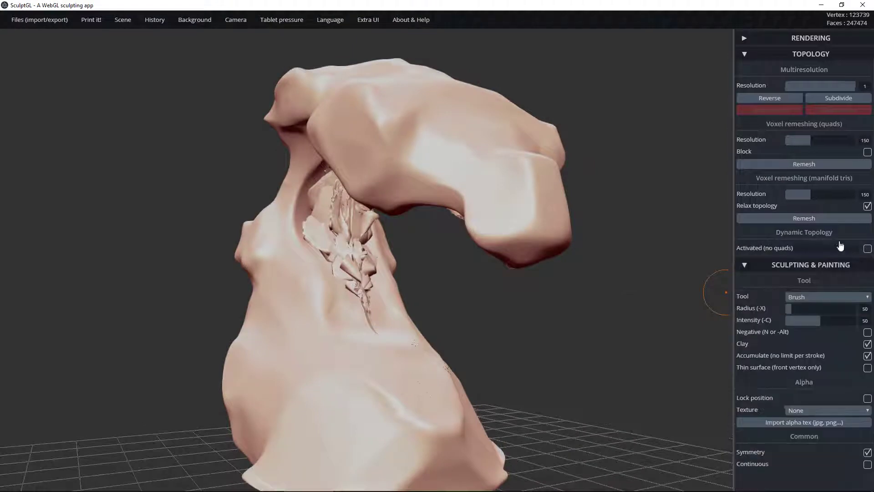
Step: Smooth the jagged inner wall beneath the upper arm from both sides of the form
{"action": "mouse_move", "coordinate": [450, 264]}
{"action": "left_mouse_down"}
{"action": "mouse_move", "coordinate": [523, 288]}
{"action": "mouse_move", "coordinate": [285, 181]}
{"action": "mouse_move", "coordinate": [336, 191]}
{"action": "mouse_move", "coordinate": [337, 207]}
{"action": "mouse_move", "coordinate": [314, 211]}
{"action": "mouse_move", "coordinate": [318, 259]}
{"action": "left_mouse_up"}
{"action": "mouse_move", "coordinate": [304, 205]}
{"action": "left_mouse_down", "text": "shift"}
{"action": "mouse_move", "coordinate": [310, 232]}
{"action": "mouse_move", "coordinate": [341, 182]}
{"action": "mouse_move", "coordinate": [301, 200]}
{"action": "mouse_move", "coordinate": [298, 223]}
{"action": "mouse_move", "coordinate": [350, 282]}
{"action": "mouse_move", "coordinate": [339, 260]}
{"action": "mouse_move", "coordinate": [355, 291]}
{"action": "left_mouse_up", "text": "shift"}
{"action": "left_click_drag", "start_coordinate": [423, 278], "coordinate": [283, 233]}
{"action": "mouse_move", "coordinate": [405, 200]}
{"action": "left_mouse_down", "text": "shift"}
{"action": "mouse_move", "coordinate": [387, 246]}
{"action": "mouse_move", "coordinate": [433, 234]}
{"action": "left_mouse_up", "text": "shift"}
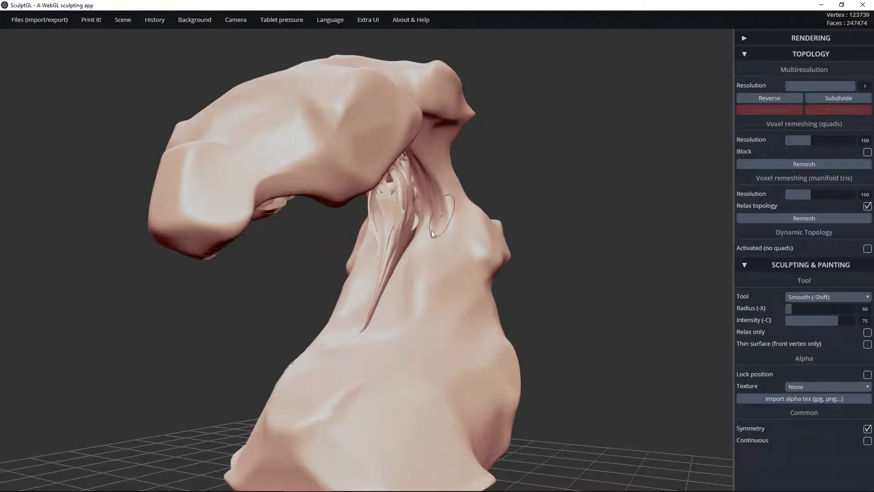
{"action": "mouse_move", "coordinate": [432, 233]}
{"action": "left_mouse_down", "text": "shift"}
{"action": "mouse_move", "coordinate": [400, 239]}
{"action": "mouse_move", "coordinate": [432, 230]}
{"action": "left_mouse_up", "text": "shift"}
{"action": "mouse_move", "coordinate": [205, 310]}
{"action": "left_mouse_down"}
{"action": "mouse_move", "coordinate": [395, 307]}
{"action": "mouse_move", "coordinate": [351, 195]}
{"action": "mouse_move", "coordinate": [392, 189]}
{"action": "left_mouse_up"}
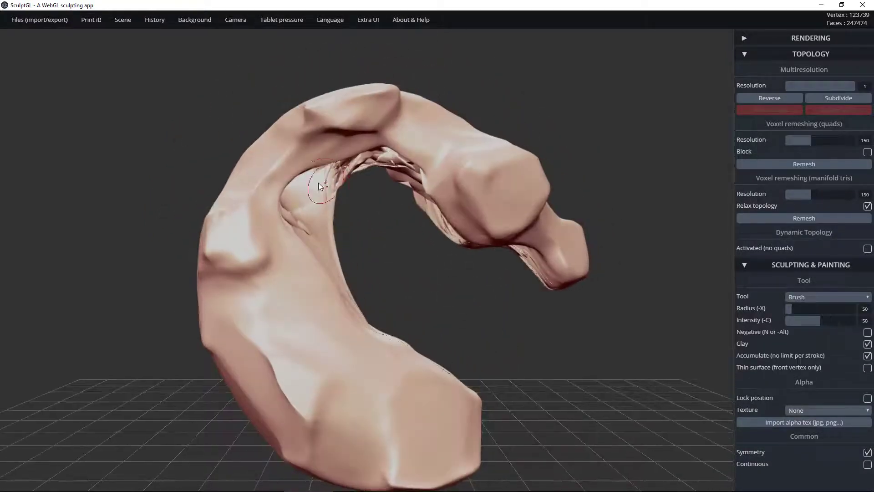
Step: Brush and smooth the torn surface at the top of the opening up close
{"action": "right_click_drag", "start_coordinate": [400, 195], "coordinate": [565, 271], "text": "ctrl"}
{"action": "mouse_move", "coordinate": [384, 204]}
{"action": "right_mouse_down", "text": "ctrl"}
{"action": "mouse_move", "coordinate": [400, 209]}
{"action": "mouse_move", "coordinate": [456, 273]}
{"action": "right_mouse_up", "text": "ctrl"}
{"action": "mouse_move", "coordinate": [441, 272]}
{"action": "left_mouse_down"}
{"action": "mouse_move", "coordinate": [278, 189]}
{"action": "mouse_move", "coordinate": [355, 141]}
{"action": "left_mouse_up"}
{"action": "mouse_move", "coordinate": [359, 143]}
{"action": "left_mouse_down"}
{"action": "mouse_move", "coordinate": [370, 121]}
{"action": "mouse_move", "coordinate": [405, 139]}
{"action": "mouse_move", "coordinate": [401, 162]}
{"action": "left_mouse_up"}
{"action": "mouse_move", "coordinate": [363, 120]}
{"action": "left_mouse_down"}
{"action": "mouse_move", "coordinate": [326, 123]}
{"action": "mouse_move", "coordinate": [332, 89]}
{"action": "mouse_move", "coordinate": [346, 80]}
{"action": "mouse_move", "coordinate": [351, 110]}
{"action": "left_mouse_up"}
{"action": "mouse_move", "coordinate": [332, 143]}
{"action": "left_mouse_down"}
{"action": "mouse_move", "coordinate": [351, 114]}
{"action": "mouse_move", "coordinate": [327, 147]}
{"action": "left_mouse_up"}
{"action": "key", "text": "shift"}
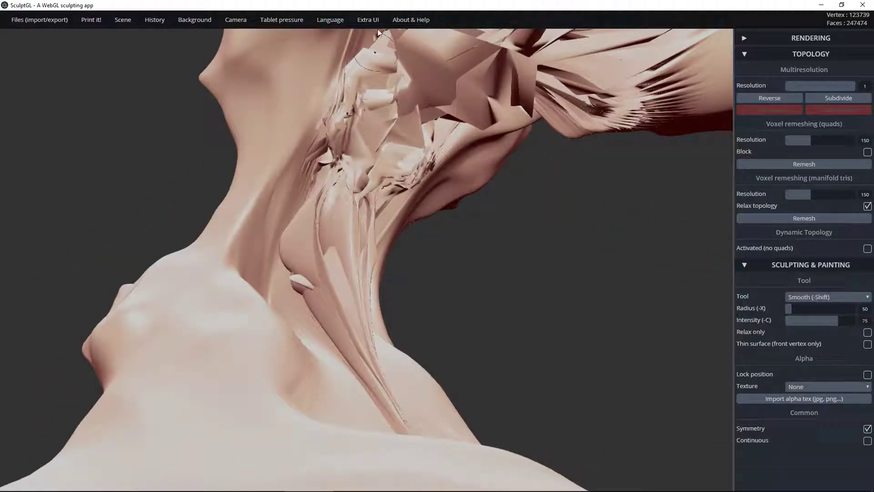
{"action": "mouse_move", "coordinate": [364, 114]}
{"action": "left_mouse_down"}
{"action": "mouse_move", "coordinate": [346, 122]}
{"action": "mouse_move", "coordinate": [323, 159]}
{"action": "left_mouse_up"}
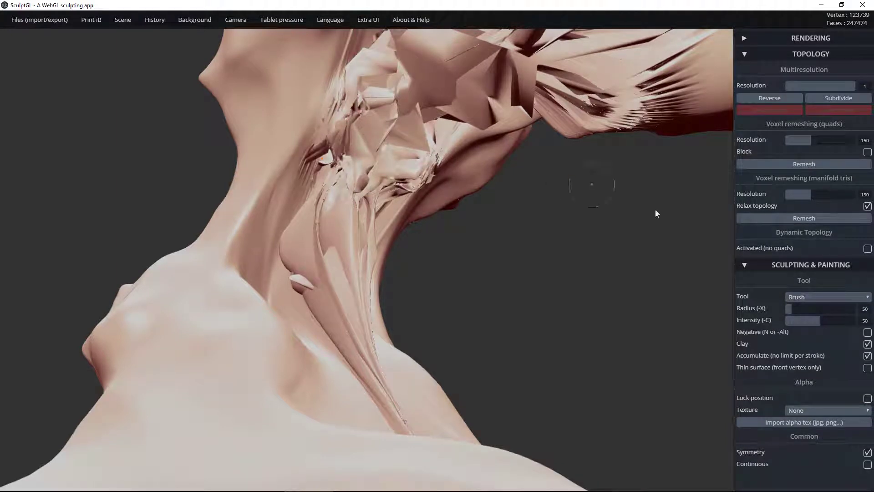
Step: With the Inflate tool, thicken the inner rim of the opening beneath the upper arm
{"action": "left_click", "coordinate": [813, 298]}
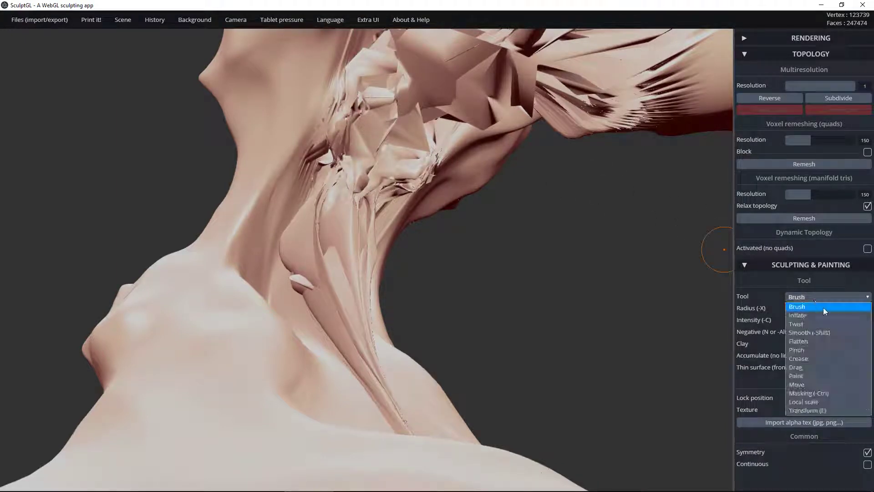
{"action": "left_click", "coordinate": [806, 316]}
{"action": "mouse_move", "coordinate": [418, 162]}
{"action": "left_mouse_down"}
{"action": "mouse_move", "coordinate": [427, 141]}
{"action": "mouse_move", "coordinate": [434, 155]}
{"action": "mouse_move", "coordinate": [417, 114]}
{"action": "mouse_move", "coordinate": [440, 124]}
{"action": "mouse_move", "coordinate": [328, 141]}
{"action": "mouse_move", "coordinate": [345, 123]}
{"action": "mouse_move", "coordinate": [312, 167]}
{"action": "mouse_move", "coordinate": [323, 163]}
{"action": "mouse_move", "coordinate": [304, 163]}
{"action": "mouse_move", "coordinate": [323, 148]}
{"action": "mouse_move", "coordinate": [301, 176]}
{"action": "mouse_move", "coordinate": [313, 162]}
{"action": "mouse_move", "coordinate": [374, 247]}
{"action": "left_mouse_up"}
{"action": "mouse_move", "coordinate": [523, 276]}
{"action": "left_mouse_down"}
{"action": "mouse_move", "coordinate": [536, 353]}
{"action": "mouse_move", "coordinate": [528, 334]}
{"action": "left_mouse_up"}
{"action": "mouse_move", "coordinate": [273, 154]}
{"action": "left_mouse_down"}
{"action": "mouse_move", "coordinate": [311, 139]}
{"action": "mouse_move", "coordinate": [308, 150]}
{"action": "mouse_move", "coordinate": [318, 160]}
{"action": "mouse_move", "coordinate": [261, 194]}
{"action": "mouse_move", "coordinate": [234, 232]}
{"action": "mouse_move", "coordinate": [244, 391]}
{"action": "left_mouse_up"}
{"action": "mouse_move", "coordinate": [226, 244]}
{"action": "left_mouse_down"}
{"action": "mouse_move", "coordinate": [224, 302]}
{"action": "mouse_move", "coordinate": [257, 194]}
{"action": "mouse_move", "coordinate": [319, 140]}
{"action": "left_mouse_up"}
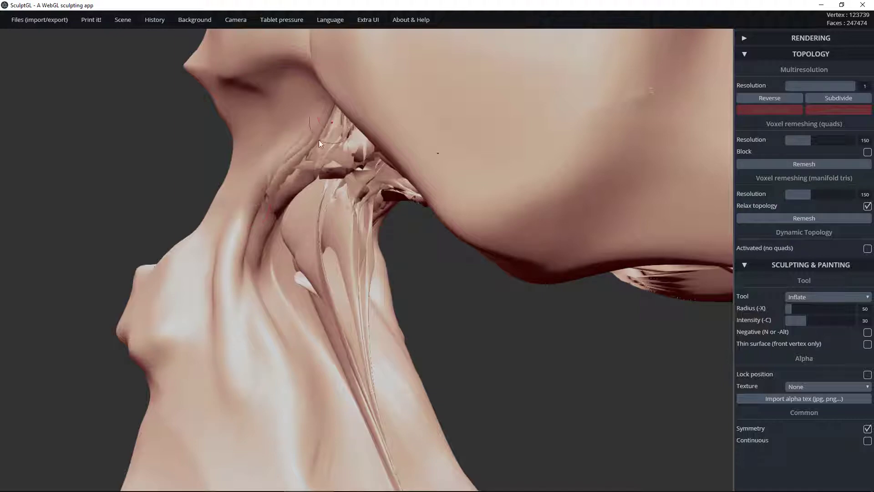
Step: Inflate a raised ridge along the rim of the opening and down onto the lower body
{"action": "mouse_move", "coordinate": [264, 168]}
{"action": "right_mouse_down"}
{"action": "mouse_move", "coordinate": [320, 130]}
{"action": "mouse_move", "coordinate": [293, 140]}
{"action": "right_mouse_up"}
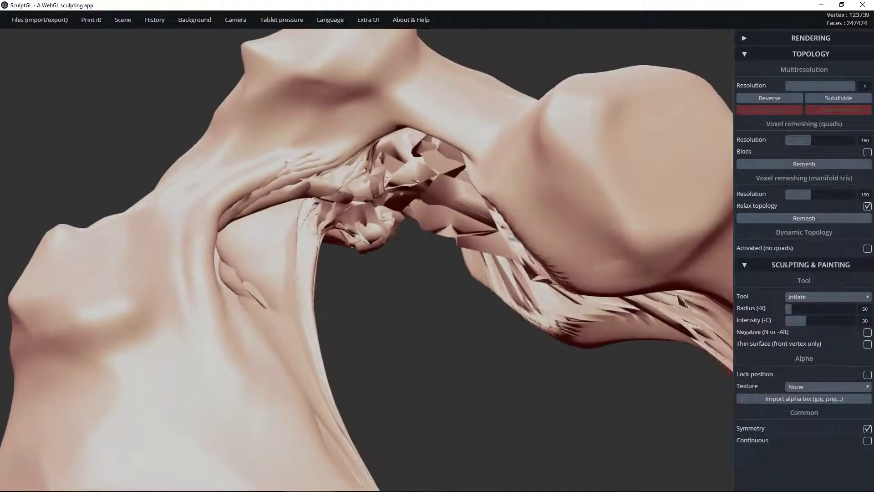
{"action": "mouse_move", "coordinate": [336, 143]}
{"action": "left_mouse_down"}
{"action": "mouse_move", "coordinate": [387, 122]}
{"action": "mouse_move", "coordinate": [447, 135]}
{"action": "mouse_move", "coordinate": [459, 149]}
{"action": "mouse_move", "coordinate": [430, 139]}
{"action": "mouse_move", "coordinate": [455, 139]}
{"action": "mouse_move", "coordinate": [391, 137]}
{"action": "mouse_move", "coordinate": [302, 156]}
{"action": "mouse_move", "coordinate": [264, 186]}
{"action": "mouse_move", "coordinate": [227, 241]}
{"action": "left_mouse_up"}
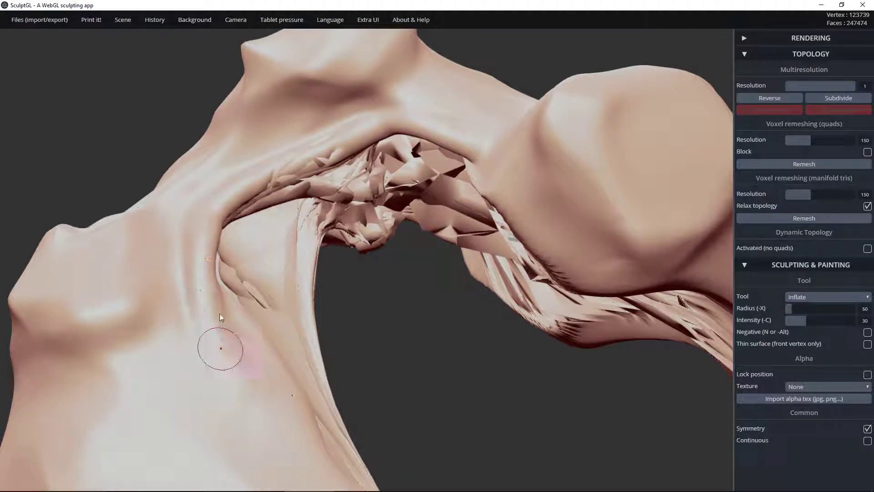
{"action": "mouse_move", "coordinate": [210, 318]}
{"action": "left_mouse_down"}
{"action": "mouse_move", "coordinate": [240, 404]}
{"action": "mouse_move", "coordinate": [214, 346]}
{"action": "mouse_move", "coordinate": [221, 350]}
{"action": "left_mouse_up"}
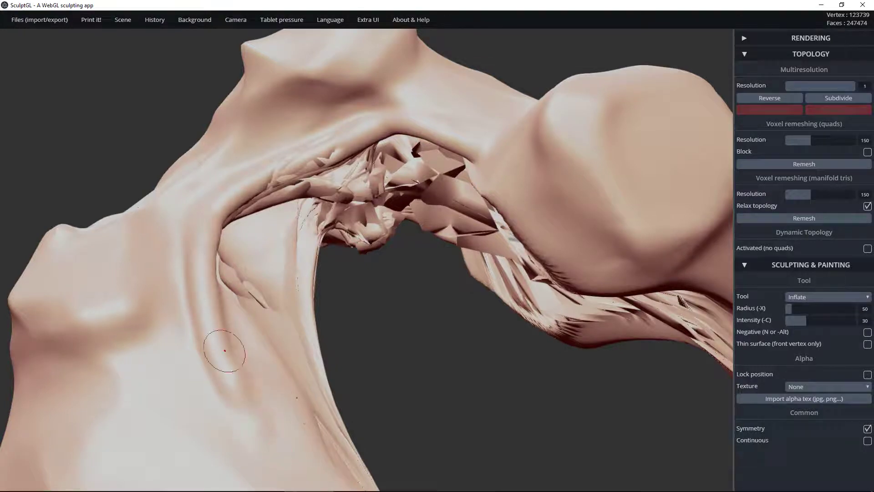
Step: Inflate the arched rim under the upper arm from the opposite side of the form
{"action": "mouse_move", "coordinate": [418, 312]}
{"action": "left_mouse_down"}
{"action": "mouse_move", "coordinate": [537, 334]}
{"action": "mouse_move", "coordinate": [640, 130]}
{"action": "mouse_move", "coordinate": [527, 142]}
{"action": "mouse_move", "coordinate": [439, 207]}
{"action": "left_mouse_up"}
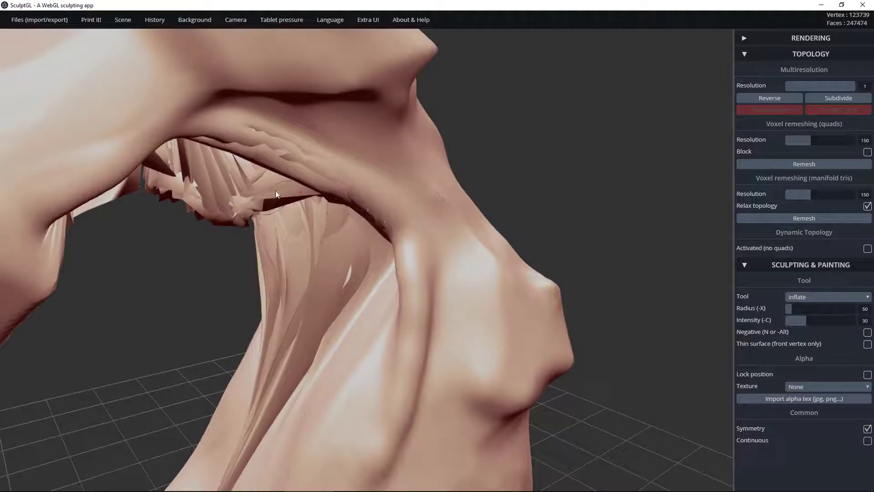
{"action": "mouse_move", "coordinate": [326, 167]}
{"action": "left_mouse_down"}
{"action": "mouse_move", "coordinate": [209, 132]}
{"action": "mouse_move", "coordinate": [274, 127]}
{"action": "mouse_move", "coordinate": [305, 168]}
{"action": "mouse_move", "coordinate": [298, 137]}
{"action": "mouse_move", "coordinate": [173, 132]}
{"action": "mouse_move", "coordinate": [114, 141]}
{"action": "left_mouse_up"}
{"action": "mouse_move", "coordinate": [226, 144]}
{"action": "left_mouse_down"}
{"action": "mouse_move", "coordinate": [173, 134]}
{"action": "mouse_move", "coordinate": [231, 135]}
{"action": "left_mouse_up"}
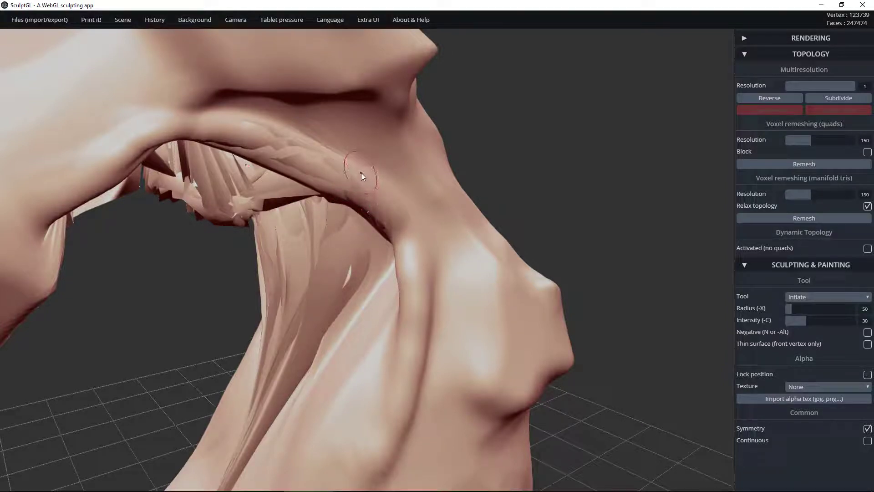
{"action": "left_click_drag", "start_coordinate": [561, 130], "coordinate": [374, 177]}
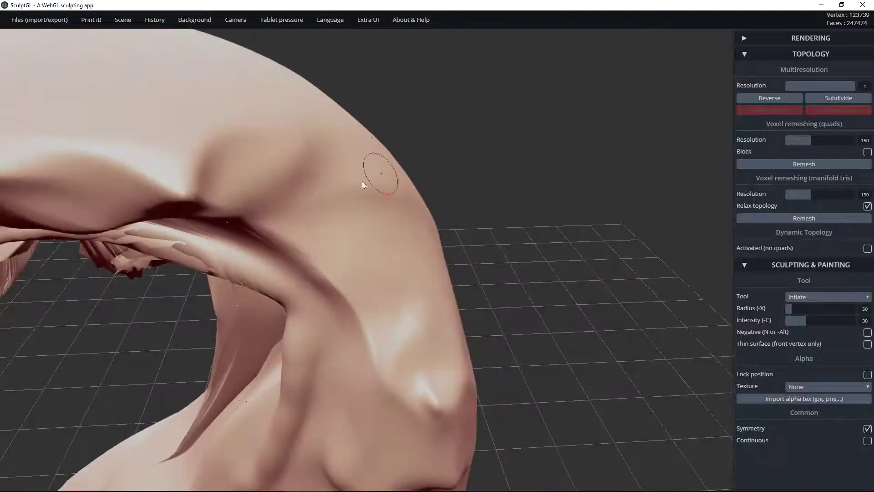
{"action": "mouse_move", "coordinate": [247, 228]}
{"action": "left_mouse_down"}
{"action": "mouse_move", "coordinate": [316, 266]}
{"action": "mouse_move", "coordinate": [182, 187]}
{"action": "left_mouse_up"}
{"action": "mouse_move", "coordinate": [250, 217]}
{"action": "left_mouse_down"}
{"action": "mouse_move", "coordinate": [381, 255]}
{"action": "mouse_move", "coordinate": [311, 239]}
{"action": "mouse_move", "coordinate": [354, 258]}
{"action": "mouse_move", "coordinate": [253, 225]}
{"action": "left_mouse_up"}
Step: Inflate a long curved ridge across the side of the neck, from the upper arm down toward the side knob
{"action": "mouse_move", "coordinate": [297, 204]}
{"action": "right_mouse_down"}
{"action": "mouse_move", "coordinate": [300, 142]}
{"action": "mouse_move", "coordinate": [184, 203]}
{"action": "mouse_move", "coordinate": [361, 315]}
{"action": "right_mouse_up"}
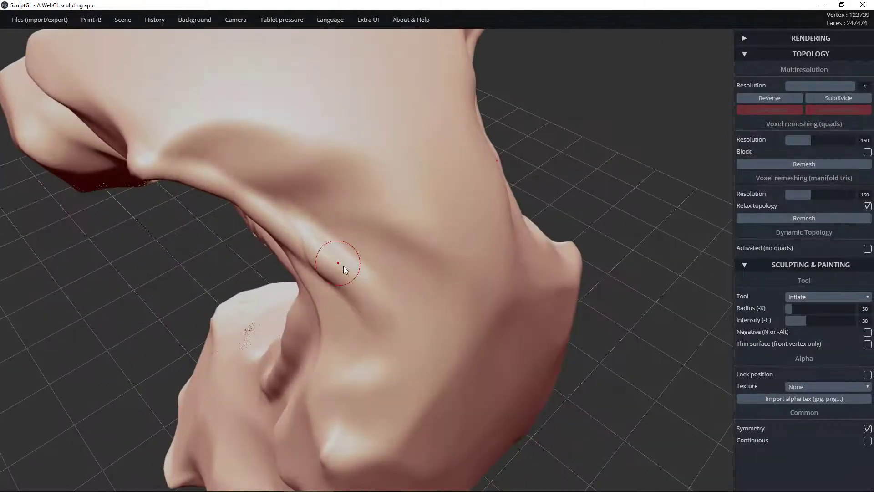
{"action": "left_click_drag", "start_coordinate": [397, 414], "coordinate": [396, 331]}
{"action": "mouse_move", "coordinate": [400, 373]}
{"action": "left_mouse_down"}
{"action": "mouse_move", "coordinate": [393, 342]}
{"action": "mouse_move", "coordinate": [319, 224]}
{"action": "left_mouse_up"}
{"action": "left_click_drag", "start_coordinate": [350, 284], "coordinate": [275, 195]}
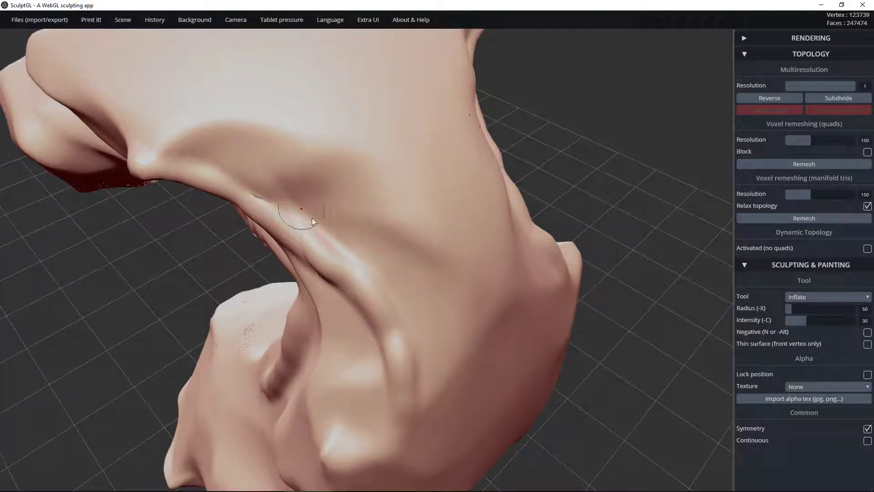
{"action": "mouse_move", "coordinate": [296, 223]}
{"action": "left_mouse_down"}
{"action": "mouse_move", "coordinate": [266, 91]}
{"action": "mouse_move", "coordinate": [278, 238]}
{"action": "left_mouse_up"}
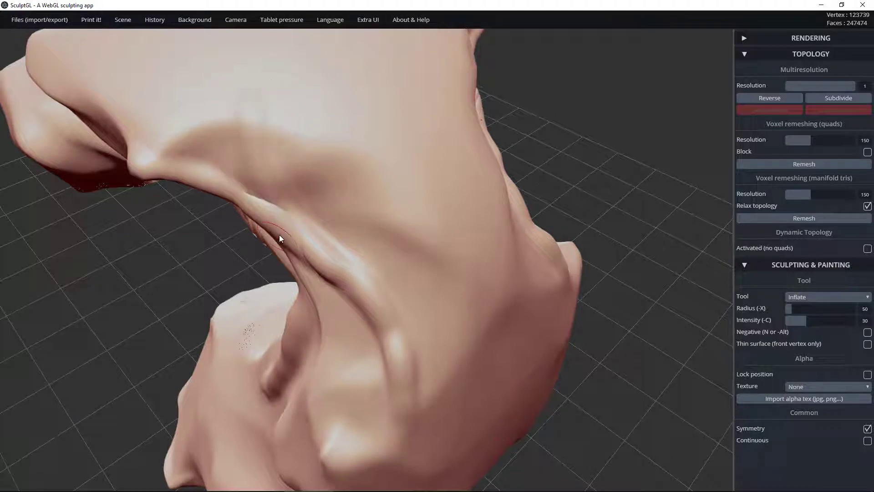
Step: Extend the neck ridge up over the arm and inflate a raised ring around the side knob
{"action": "left_click_drag", "start_coordinate": [273, 191], "coordinate": [392, 360]}
{"action": "mouse_move", "coordinate": [399, 420]}
{"action": "left_mouse_down"}
{"action": "mouse_move", "coordinate": [396, 432]}
{"action": "mouse_move", "coordinate": [335, 449]}
{"action": "mouse_move", "coordinate": [351, 373]}
{"action": "left_mouse_up"}
{"action": "mouse_move", "coordinate": [324, 339]}
{"action": "left_mouse_down"}
{"action": "mouse_move", "coordinate": [318, 384]}
{"action": "mouse_move", "coordinate": [382, 387]}
{"action": "mouse_move", "coordinate": [365, 347]}
{"action": "left_mouse_up"}
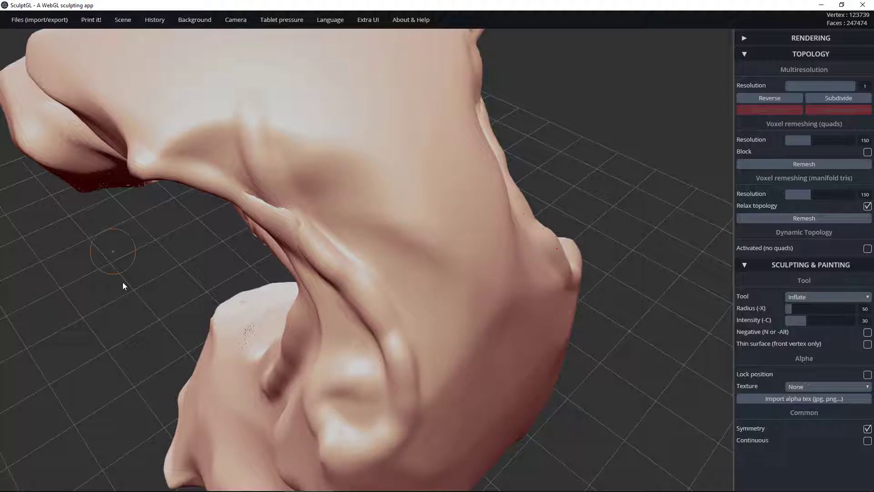
Step: Examine the inflated neck ridges and the rim of the opening from lower angles
{"action": "mouse_move", "coordinate": [101, 323]}
{"action": "left_mouse_down"}
{"action": "mouse_move", "coordinate": [206, 277]}
{"action": "mouse_move", "coordinate": [133, 330]}
{"action": "left_mouse_up"}
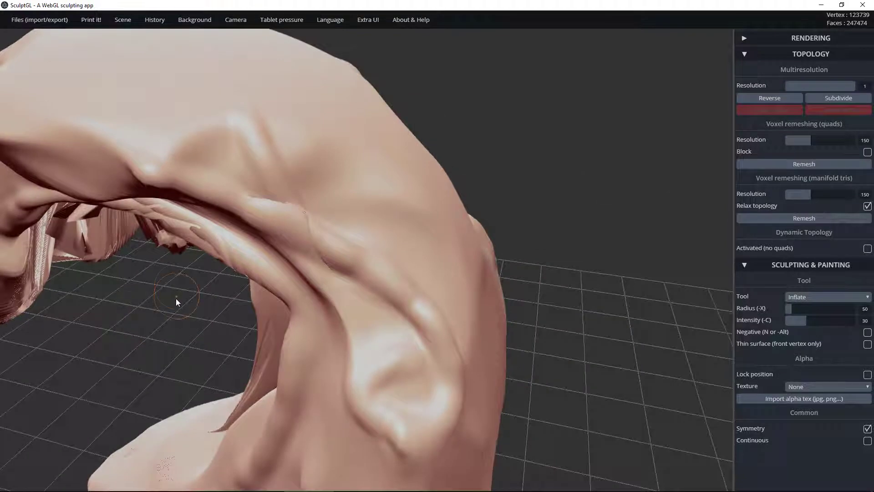
{"action": "key", "text": "1"}
{"action": "key", "text": "4"}
{"action": "left_click_drag", "start_coordinate": [140, 321], "coordinate": [309, 249]}
{"action": "key", "text": "2"}
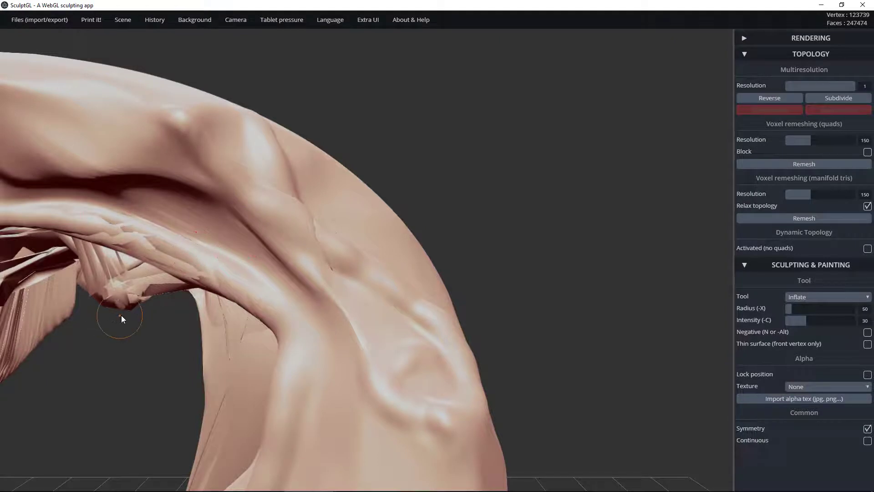
{"action": "key", "text": "4"}
{"action": "key", "text": "2"}
{"action": "key", "text": "ctrl"}
Step: Examine the stretched surface inside the opening up close and the overall form from the front
{"action": "mouse_move", "coordinate": [132, 377]}
{"action": "left_mouse_down"}
{"action": "mouse_move", "coordinate": [241, 307]}
{"action": "mouse_move", "coordinate": [491, 226]}
{"action": "left_mouse_up"}
{"action": "key", "text": "n"}
{"action": "left_click_drag", "start_coordinate": [326, 302], "coordinate": [403, 234]}
{"action": "mouse_move", "coordinate": [304, 317]}
{"action": "left_mouse_down"}
{"action": "mouse_move", "coordinate": [398, 286]}
{"action": "mouse_move", "coordinate": [388, 338]}
{"action": "mouse_move", "coordinate": [506, 375]}
{"action": "mouse_move", "coordinate": [475, 369]}
{"action": "left_mouse_up"}
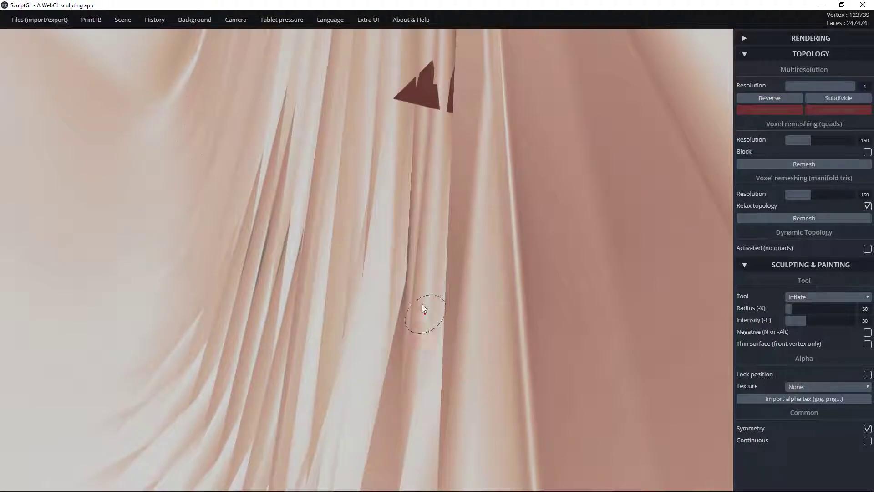
{"action": "mouse_move", "coordinate": [387, 308]}
{"action": "right_mouse_down", "text": "ctrl"}
{"action": "mouse_move", "coordinate": [392, 296]}
{"action": "mouse_move", "coordinate": [416, 324]}
{"action": "mouse_move", "coordinate": [355, 71]}
{"action": "right_mouse_up", "text": "ctrl"}
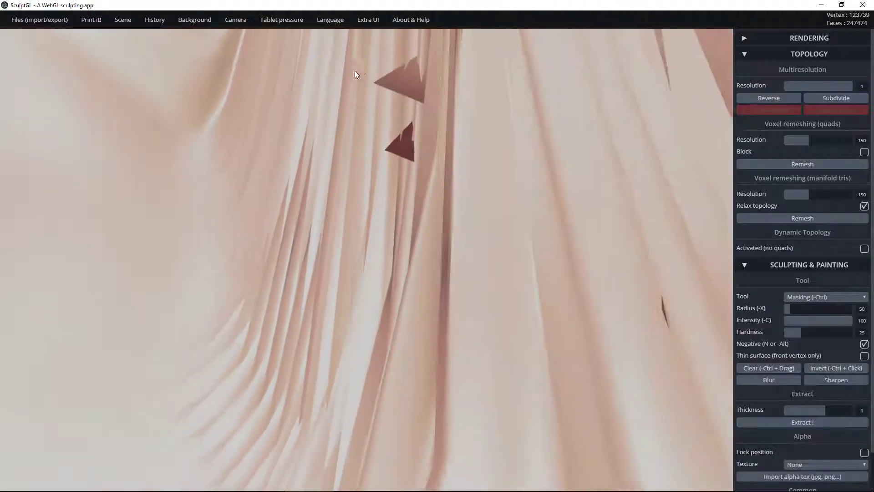
{"action": "right_click_drag", "start_coordinate": [595, 397], "coordinate": [263, 12], "text": "ctrl"}
{"action": "mouse_move", "coordinate": [607, 325]}
{"action": "right_mouse_down", "text": "ctrl"}
{"action": "mouse_move", "coordinate": [190, 52]}
{"action": "mouse_move", "coordinate": [127, 25]}
{"action": "right_mouse_up", "text": "ctrl"}
{"action": "right_click_drag", "start_coordinate": [511, 253], "coordinate": [18, 84], "text": "ctrl"}
{"action": "right_click_drag", "start_coordinate": [500, 241], "coordinate": [128, 192], "text": "ctrl"}
{"action": "right_click_drag", "start_coordinate": [428, 242], "coordinate": [279, 250], "text": "ctrl"}
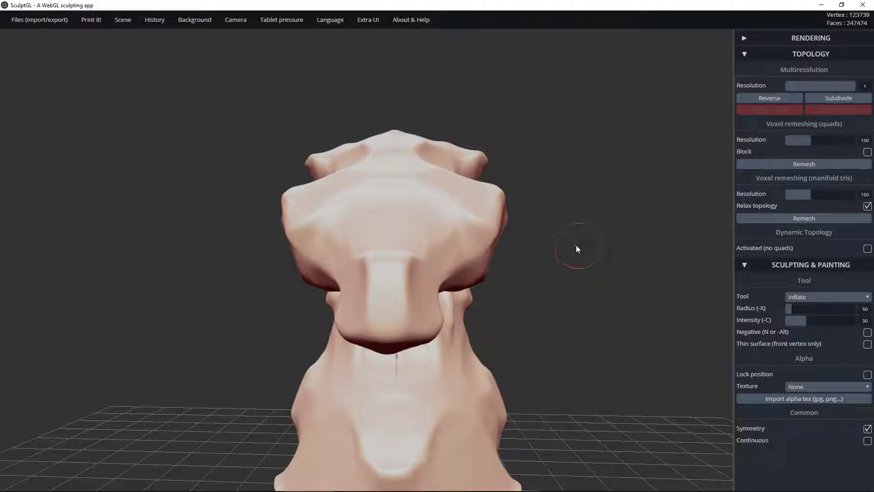
{"action": "left_click_drag", "start_coordinate": [582, 230], "coordinate": [432, 267]}
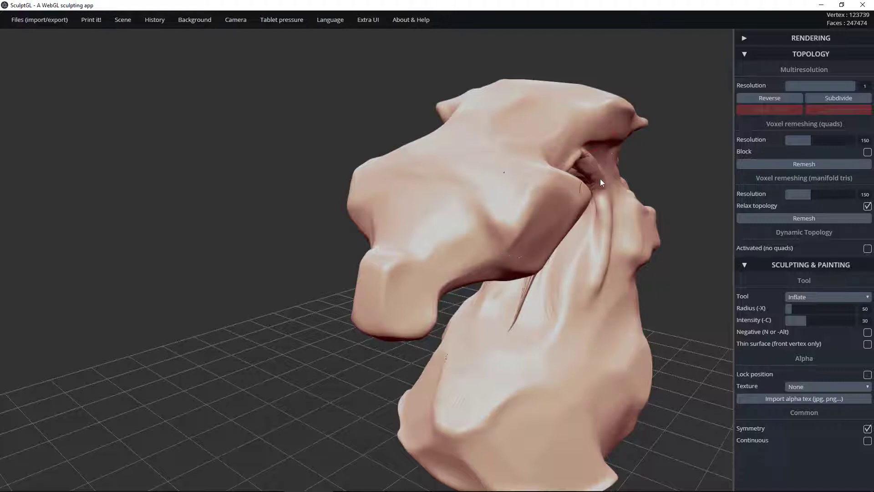
Step: Inflate the rim where the opening meets the head and a ridge along the lower edge of the cheek and snout
{"action": "key", "text": "n"}
{"action": "key", "text": "n"}
{"action": "left_click_drag", "start_coordinate": [675, 286], "coordinate": [519, 235]}
{"action": "mouse_move", "coordinate": [597, 226]}
{"action": "left_mouse_down"}
{"action": "mouse_move", "coordinate": [569, 187]}
{"action": "mouse_move", "coordinate": [526, 179]}
{"action": "mouse_move", "coordinate": [522, 149]}
{"action": "left_mouse_up"}
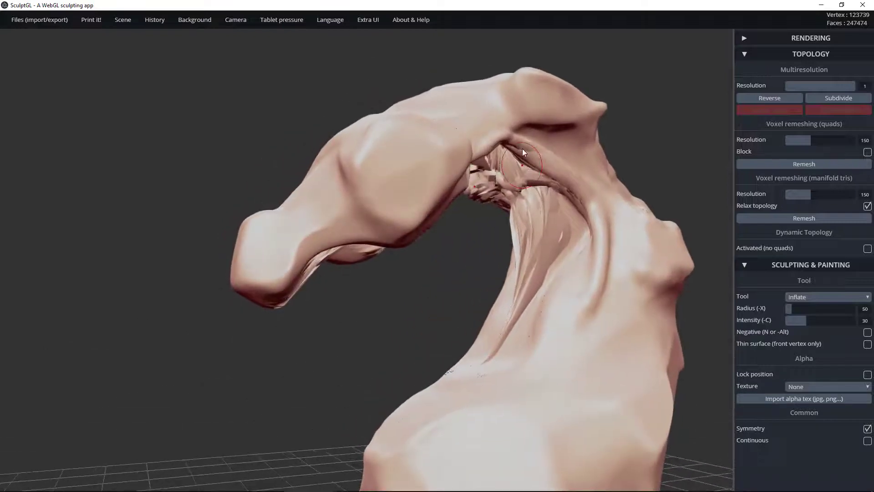
{"action": "mouse_move", "coordinate": [498, 147]}
{"action": "left_mouse_down"}
{"action": "mouse_move", "coordinate": [561, 170]}
{"action": "mouse_move", "coordinate": [510, 141]}
{"action": "left_mouse_up"}
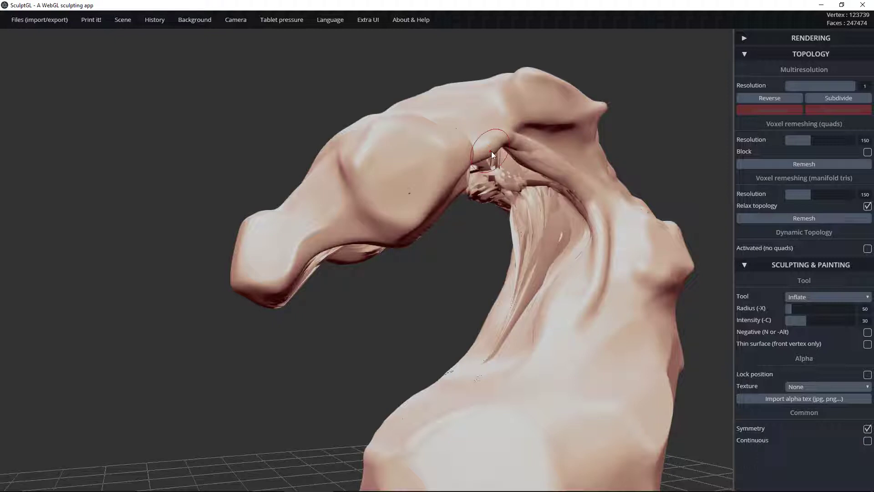
{"action": "mouse_move", "coordinate": [457, 181]}
{"action": "left_mouse_down"}
{"action": "mouse_move", "coordinate": [430, 208]}
{"action": "mouse_move", "coordinate": [375, 218]}
{"action": "mouse_move", "coordinate": [363, 196]}
{"action": "mouse_move", "coordinate": [359, 209]}
{"action": "mouse_move", "coordinate": [314, 235]}
{"action": "mouse_move", "coordinate": [326, 221]}
{"action": "mouse_move", "coordinate": [269, 273]}
{"action": "mouse_move", "coordinate": [300, 236]}
{"action": "mouse_move", "coordinate": [269, 268]}
{"action": "mouse_move", "coordinate": [359, 218]}
{"action": "mouse_move", "coordinate": [408, 221]}
{"action": "mouse_move", "coordinate": [483, 139]}
{"action": "mouse_move", "coordinate": [459, 173]}
{"action": "left_mouse_up"}
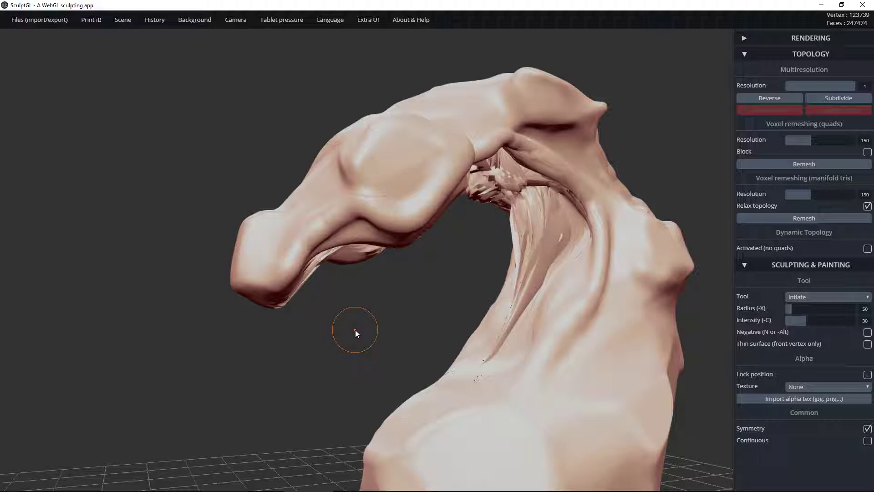
Step: Set the Inflate radius to 37 and raise ridges across the front and side of the lower body
{"action": "left_click_drag", "start_coordinate": [567, 240], "coordinate": [450, 297]}
{"action": "left_click_drag", "start_coordinate": [408, 307], "coordinate": [463, 302]}
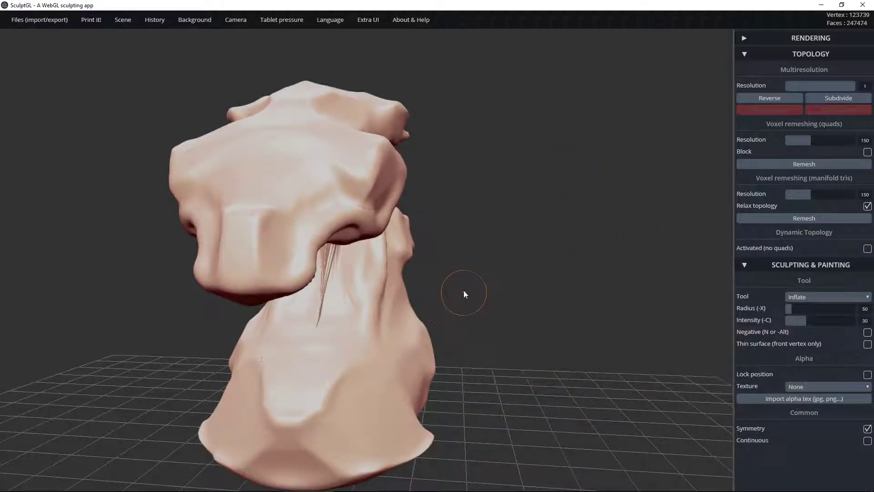
{"action": "left_click_drag", "start_coordinate": [587, 243], "coordinate": [460, 272]}
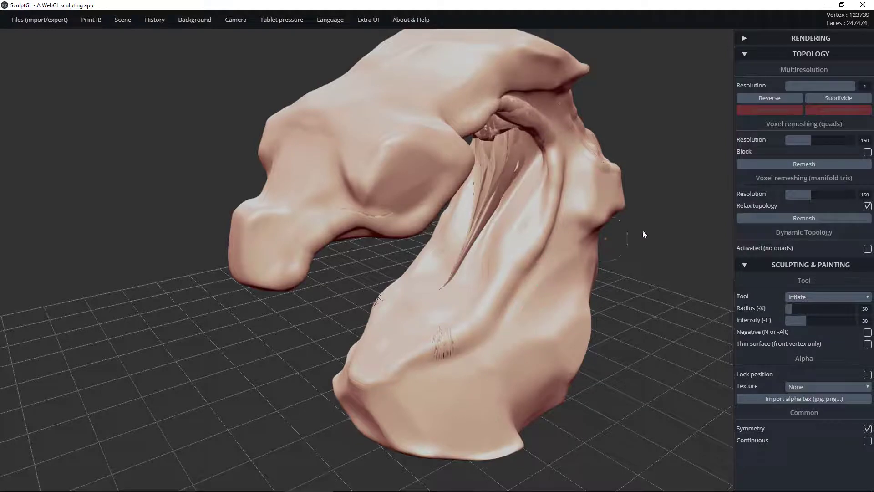
{"action": "left_click_drag", "start_coordinate": [789, 309], "coordinate": [786, 309]}
{"action": "mouse_move", "coordinate": [430, 354]}
{"action": "left_mouse_down"}
{"action": "mouse_move", "coordinate": [484, 328]}
{"action": "mouse_move", "coordinate": [430, 350]}
{"action": "mouse_move", "coordinate": [468, 336]}
{"action": "mouse_move", "coordinate": [462, 361]}
{"action": "mouse_move", "coordinate": [498, 363]}
{"action": "mouse_move", "coordinate": [428, 357]}
{"action": "mouse_move", "coordinate": [524, 348]}
{"action": "mouse_move", "coordinate": [514, 353]}
{"action": "mouse_move", "coordinate": [537, 343]}
{"action": "mouse_move", "coordinate": [501, 378]}
{"action": "mouse_move", "coordinate": [496, 369]}
{"action": "mouse_move", "coordinate": [577, 314]}
{"action": "mouse_move", "coordinate": [577, 324]}
{"action": "left_mouse_up"}
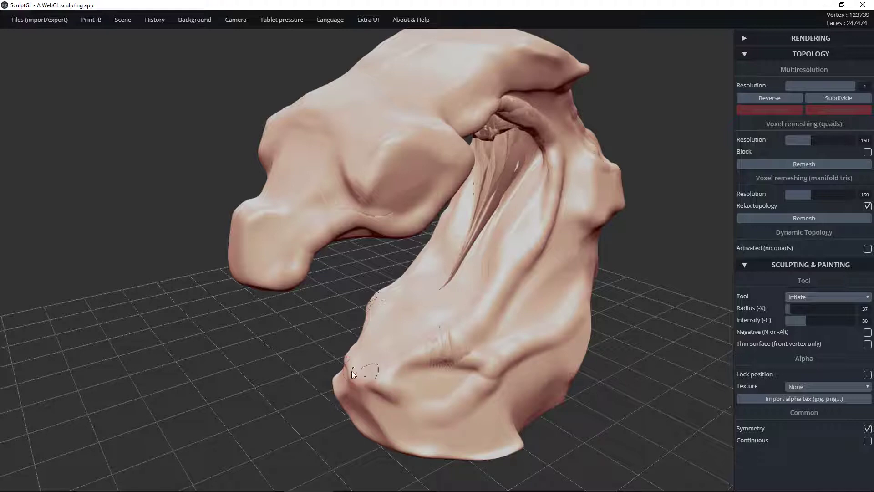
Step: Inflate a V-shaped ridge around the snout tip, a ridge down the snout's centre and an arched ridge across the brow
{"action": "left_click_drag", "start_coordinate": [412, 363], "coordinate": [403, 358]}
{"action": "left_click_drag", "start_coordinate": [273, 353], "coordinate": [394, 324]}
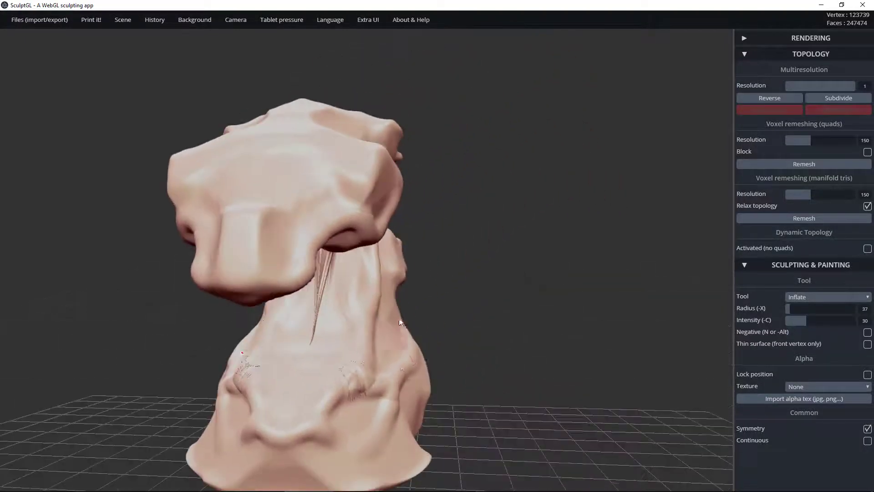
{"action": "left_click_drag", "start_coordinate": [209, 306], "coordinate": [438, 264]}
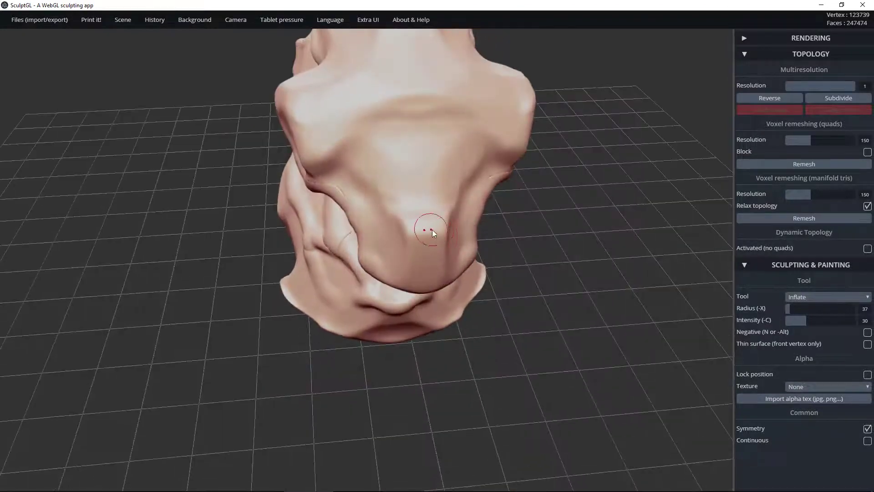
{"action": "mouse_move", "coordinate": [418, 232]}
{"action": "left_mouse_down"}
{"action": "mouse_move", "coordinate": [390, 214]}
{"action": "mouse_move", "coordinate": [373, 182]}
{"action": "left_mouse_up"}
{"action": "mouse_move", "coordinate": [390, 216]}
{"action": "left_mouse_down"}
{"action": "mouse_move", "coordinate": [378, 190]}
{"action": "mouse_move", "coordinate": [407, 239]}
{"action": "left_mouse_up"}
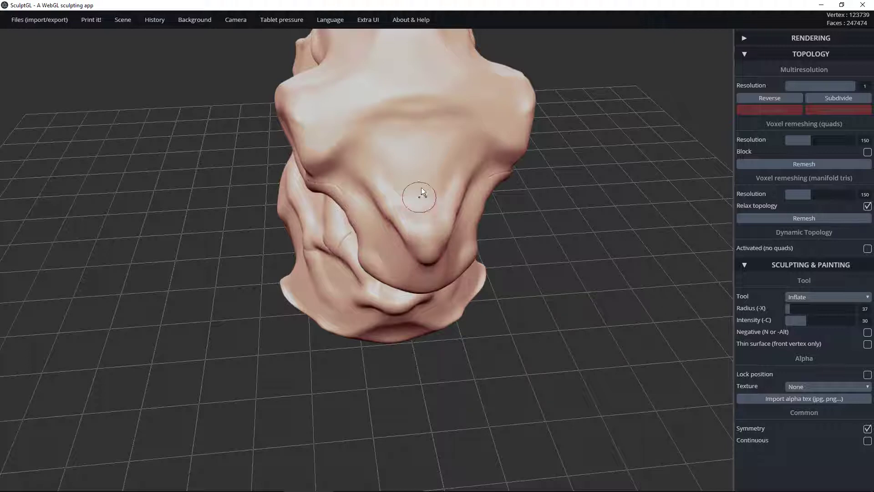
{"action": "mouse_move", "coordinate": [424, 188]}
{"action": "left_mouse_down"}
{"action": "mouse_move", "coordinate": [425, 84]}
{"action": "mouse_move", "coordinate": [368, 113]}
{"action": "mouse_move", "coordinate": [381, 108]}
{"action": "mouse_move", "coordinate": [333, 147]}
{"action": "left_mouse_up"}
{"action": "mouse_move", "coordinate": [361, 117]}
{"action": "left_mouse_down"}
{"action": "mouse_move", "coordinate": [296, 154]}
{"action": "mouse_move", "coordinate": [353, 128]}
{"action": "left_mouse_up"}
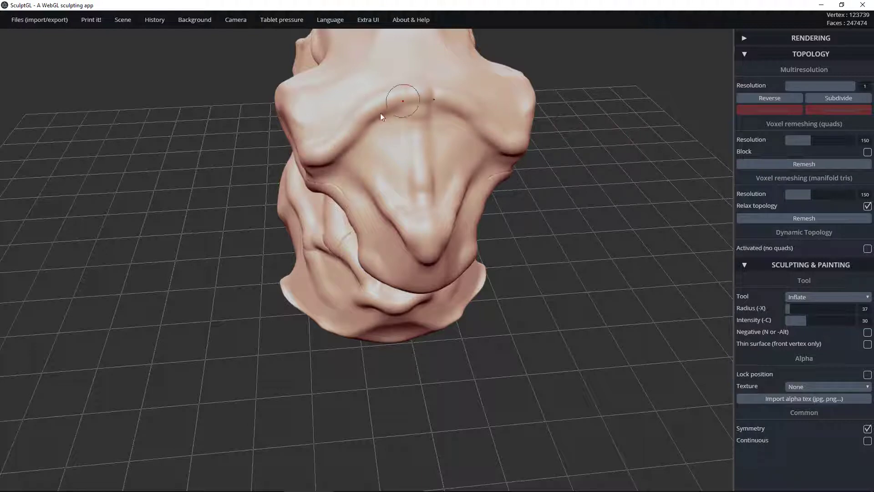
Step: Inflate a ridge along the outer edge of each side of the brow, ending at its front corners
{"action": "left_click_drag", "start_coordinate": [299, 149], "coordinate": [293, 108]}
{"action": "mouse_move", "coordinate": [308, 148]}
{"action": "left_mouse_down"}
{"action": "mouse_move", "coordinate": [308, 117]}
{"action": "mouse_move", "coordinate": [292, 82]}
{"action": "left_mouse_up"}
{"action": "mouse_move", "coordinate": [296, 124]}
{"action": "left_mouse_down"}
{"action": "mouse_move", "coordinate": [300, 84]}
{"action": "mouse_move", "coordinate": [288, 97]}
{"action": "mouse_move", "coordinate": [318, 82]}
{"action": "mouse_move", "coordinate": [292, 95]}
{"action": "mouse_move", "coordinate": [304, 143]}
{"action": "left_mouse_up"}
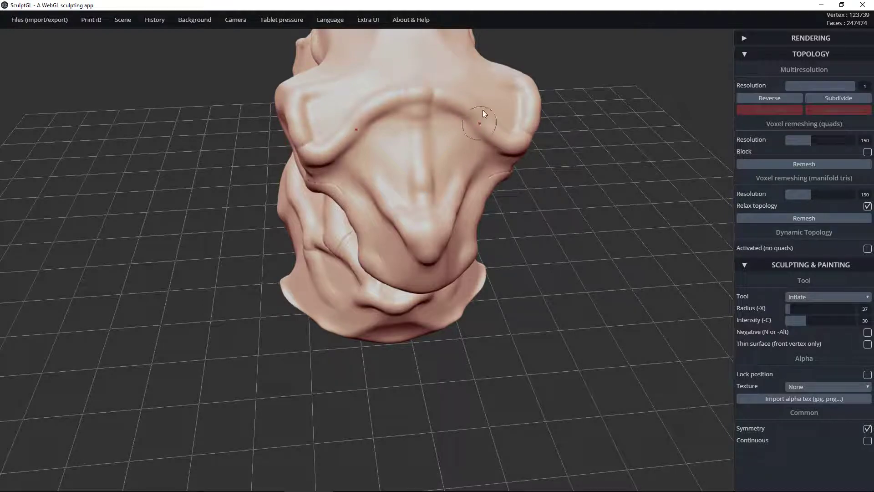
Step: Inflate rounded nostril-like bumps on the snout tip and protruding knobs at the front corners of the brow
{"action": "mouse_move", "coordinate": [619, 195]}
{"action": "left_mouse_down"}
{"action": "mouse_move", "coordinate": [549, 204]}
{"action": "mouse_move", "coordinate": [419, 171]}
{"action": "left_mouse_up"}
{"action": "mouse_move", "coordinate": [639, 252]}
{"action": "left_mouse_down"}
{"action": "mouse_move", "coordinate": [624, 195]}
{"action": "mouse_move", "coordinate": [393, 232]}
{"action": "mouse_move", "coordinate": [423, 250]}
{"action": "left_mouse_up"}
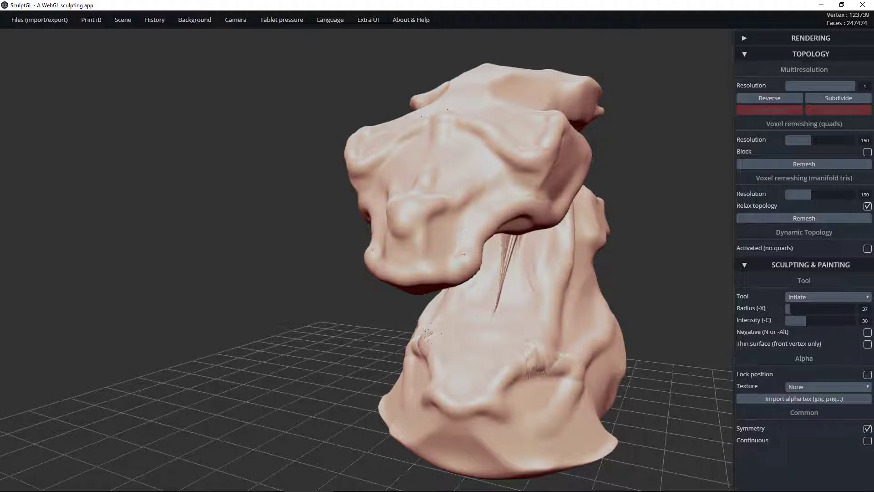
{"action": "mouse_move", "coordinate": [431, 204]}
{"action": "left_mouse_down"}
{"action": "mouse_move", "coordinate": [444, 204]}
{"action": "mouse_move", "coordinate": [428, 209]}
{"action": "left_mouse_up"}
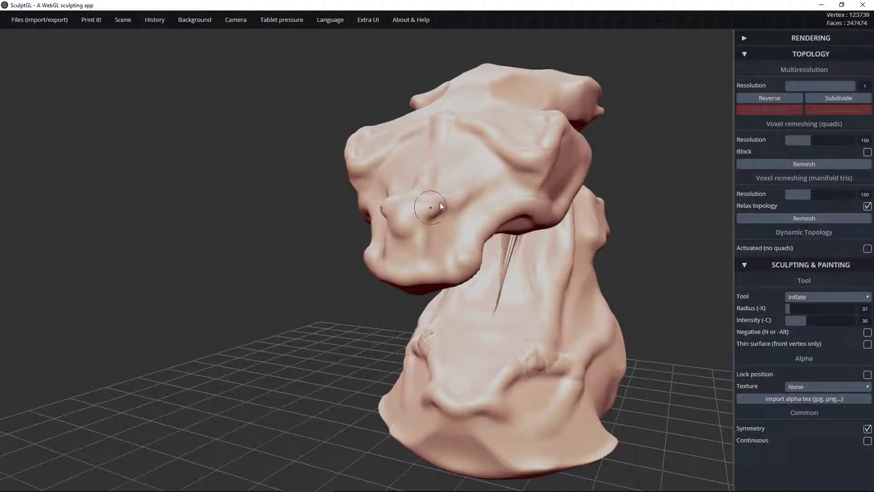
{"action": "left_click_drag", "start_coordinate": [526, 200], "coordinate": [528, 194]}
{"action": "left_click_drag", "start_coordinate": [543, 159], "coordinate": [537, 157]}
{"action": "mouse_move", "coordinate": [649, 140]}
{"action": "left_mouse_down"}
{"action": "mouse_move", "coordinate": [622, 182]}
{"action": "mouse_move", "coordinate": [579, 159]}
{"action": "left_mouse_up"}
{"action": "left_click_drag", "start_coordinate": [545, 187], "coordinate": [545, 189]}
{"action": "left_click_drag", "start_coordinate": [422, 215], "coordinate": [426, 220]}
{"action": "mouse_move", "coordinate": [303, 309]}
{"action": "left_mouse_down"}
{"action": "mouse_move", "coordinate": [300, 302]}
{"action": "mouse_move", "coordinate": [414, 258]}
{"action": "mouse_move", "coordinate": [522, 273]}
{"action": "mouse_move", "coordinate": [548, 325]}
{"action": "mouse_move", "coordinate": [524, 296]}
{"action": "left_mouse_up"}
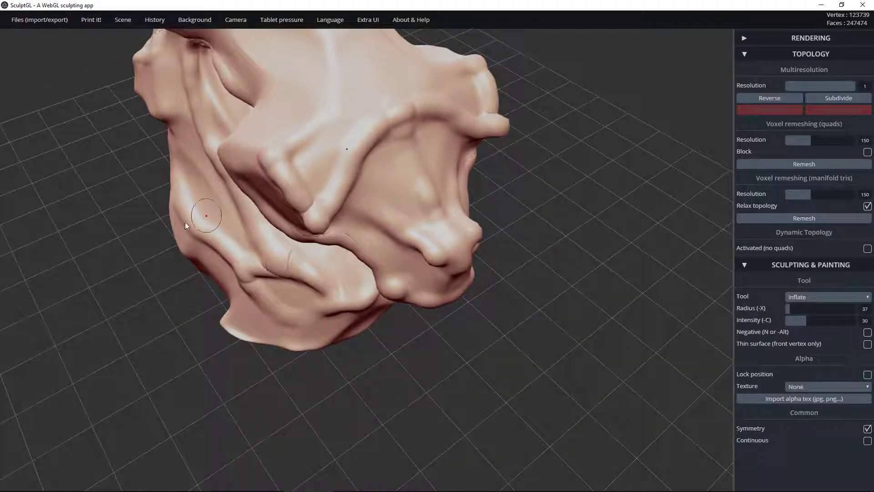
Step: Build up a knob on the rear lower corner of the cheek with repeated Inflate strokes
{"action": "left_click_drag", "start_coordinate": [93, 296], "coordinate": [356, 204]}
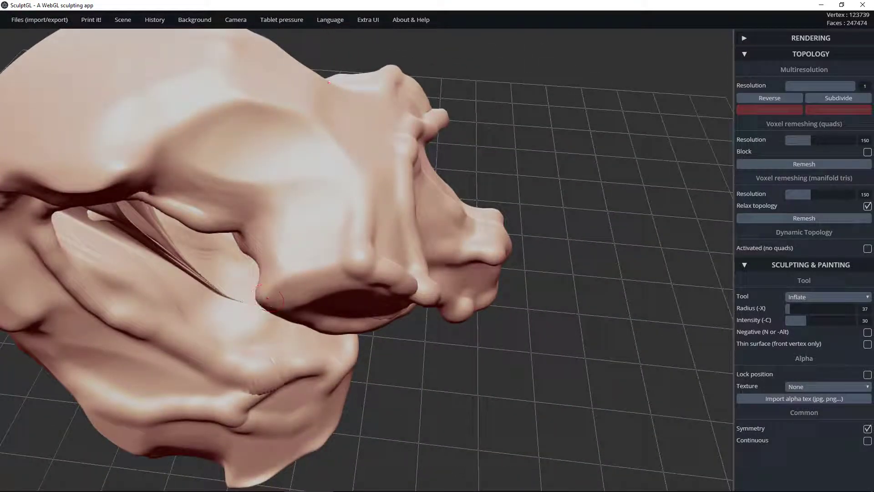
{"action": "left_click", "coordinate": [262, 300]}
{"action": "left_click", "coordinate": [261, 299]}
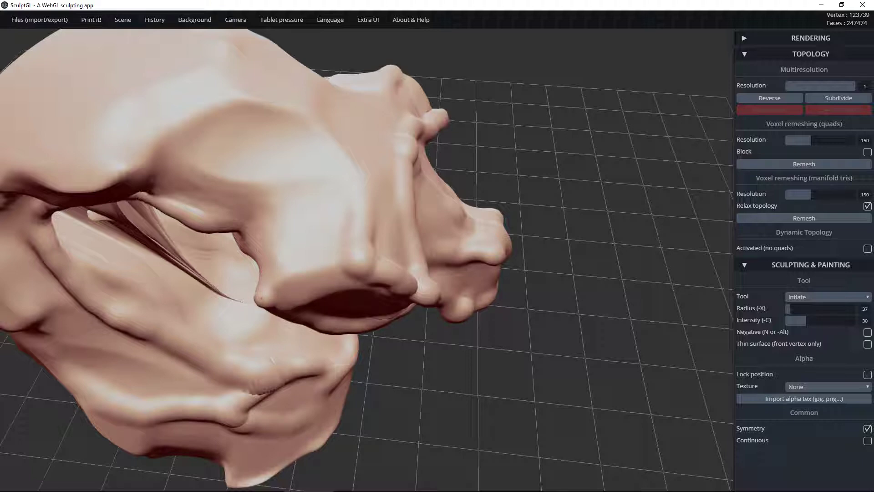
{"action": "left_click", "coordinate": [262, 294]}
{"action": "left_click", "coordinate": [265, 290]}
{"action": "left_click_drag", "start_coordinate": [259, 294], "coordinate": [298, 271]}
Step: Inflate paired ridges along both sides of the forehead, running from the upper head toward the brow
{"action": "mouse_move", "coordinate": [554, 152]}
{"action": "left_mouse_down"}
{"action": "mouse_move", "coordinate": [585, 152]}
{"action": "mouse_move", "coordinate": [417, 132]}
{"action": "mouse_move", "coordinate": [578, 89]}
{"action": "mouse_move", "coordinate": [551, 136]}
{"action": "mouse_move", "coordinate": [550, 78]}
{"action": "left_mouse_up"}
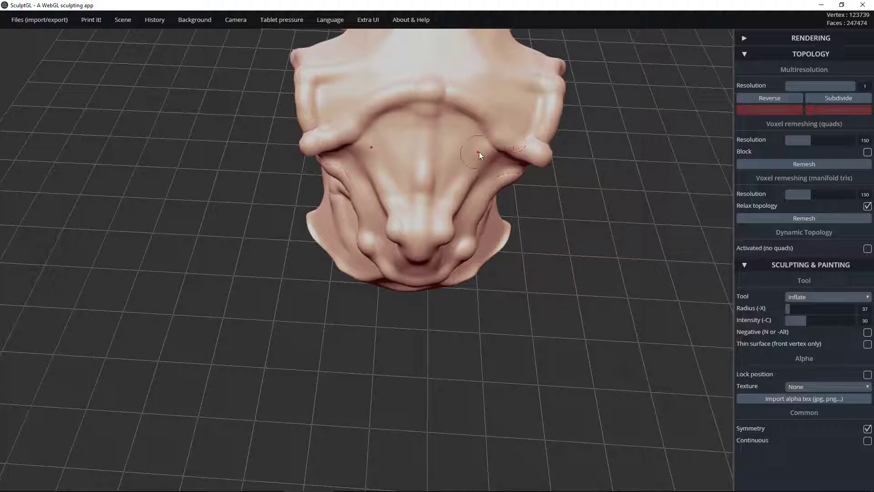
{"action": "key", "text": "space"}
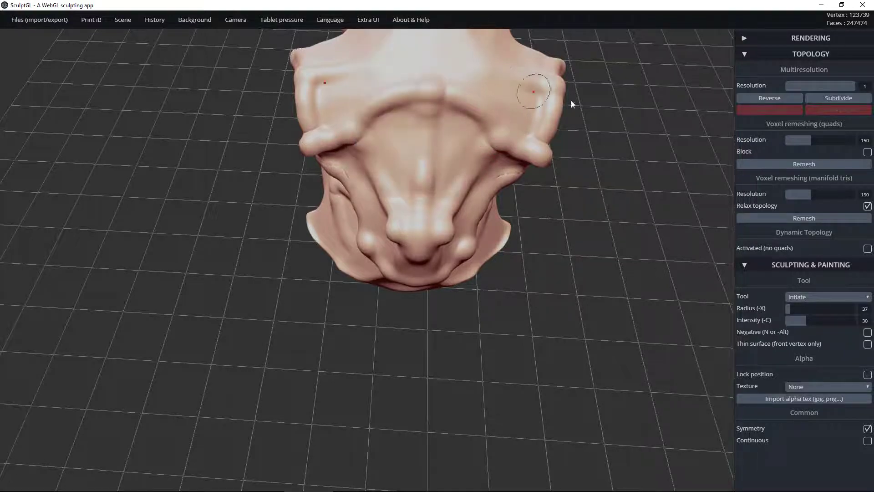
{"action": "left_click_drag", "start_coordinate": [449, 94], "coordinate": [480, 93]}
{"action": "key", "text": "n"}
{"action": "left_click_drag", "start_coordinate": [564, 126], "coordinate": [509, 310]}
{"action": "key", "text": "n"}
{"action": "mouse_move", "coordinate": [581, 204]}
{"action": "left_mouse_down"}
{"action": "mouse_move", "coordinate": [490, 177]}
{"action": "mouse_move", "coordinate": [477, 214]}
{"action": "mouse_move", "coordinate": [489, 222]}
{"action": "mouse_move", "coordinate": [455, 253]}
{"action": "mouse_move", "coordinate": [448, 273]}
{"action": "left_mouse_up"}
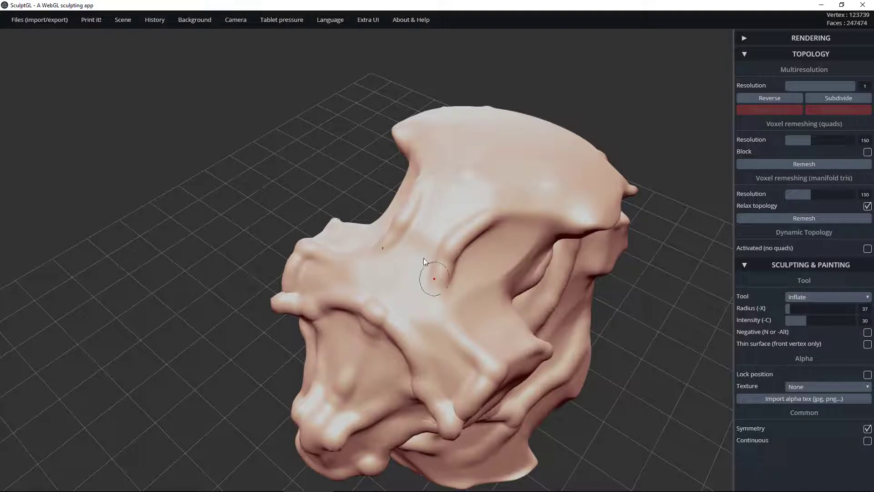
{"action": "mouse_move", "coordinate": [375, 247]}
{"action": "left_mouse_down"}
{"action": "mouse_move", "coordinate": [377, 239]}
{"action": "mouse_move", "coordinate": [335, 257]}
{"action": "left_mouse_up"}
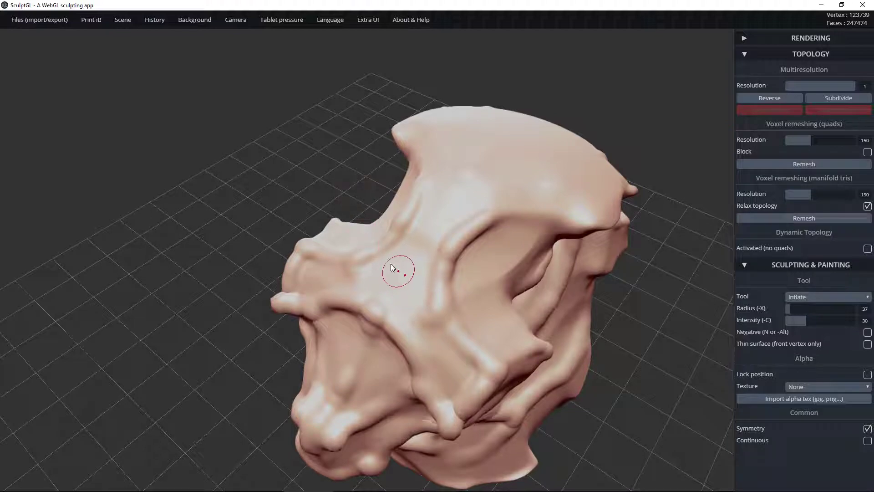
Step: Carve a small mirrored notch beside the bend of the forehead ridges using negative Inflate
{"action": "mouse_move", "coordinate": [384, 239]}
{"action": "right_mouse_down", "text": "ctrl"}
{"action": "mouse_move", "coordinate": [455, 255]}
{"action": "mouse_move", "coordinate": [554, 259]}
{"action": "right_mouse_up", "text": "ctrl"}
{"action": "right_click_drag", "start_coordinate": [468, 240], "coordinate": [605, 257], "text": "ctrl"}
{"action": "right_click_drag", "start_coordinate": [412, 246], "coordinate": [643, 275], "text": "ctrl"}
{"action": "mouse_move", "coordinate": [425, 200]}
{"action": "right_mouse_down", "text": "ctrl"}
{"action": "mouse_move", "coordinate": [473, 259]}
{"action": "mouse_move", "coordinate": [506, 264]}
{"action": "right_mouse_up", "text": "ctrl"}
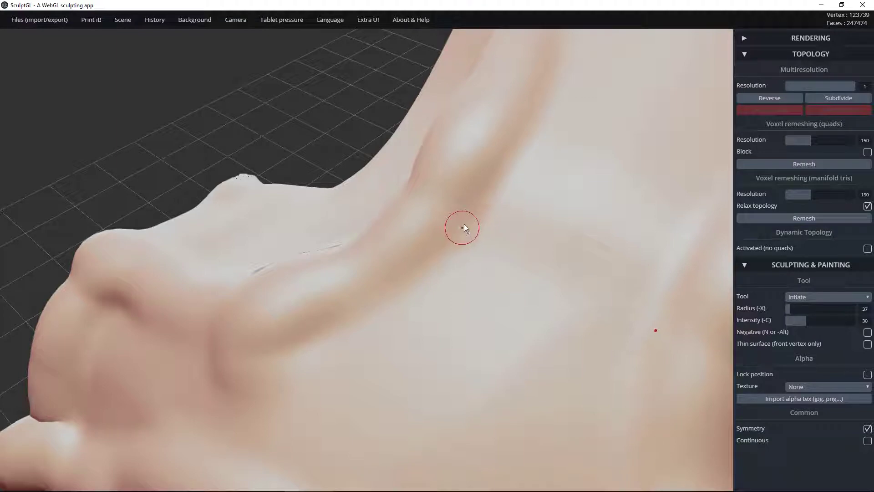
{"action": "key", "text": "n"}
{"action": "mouse_move", "coordinate": [446, 231]}
{"action": "left_mouse_down"}
{"action": "mouse_move", "coordinate": [459, 225]}
{"action": "mouse_move", "coordinate": [436, 254]}
{"action": "left_mouse_up"}
{"action": "key", "text": "n"}
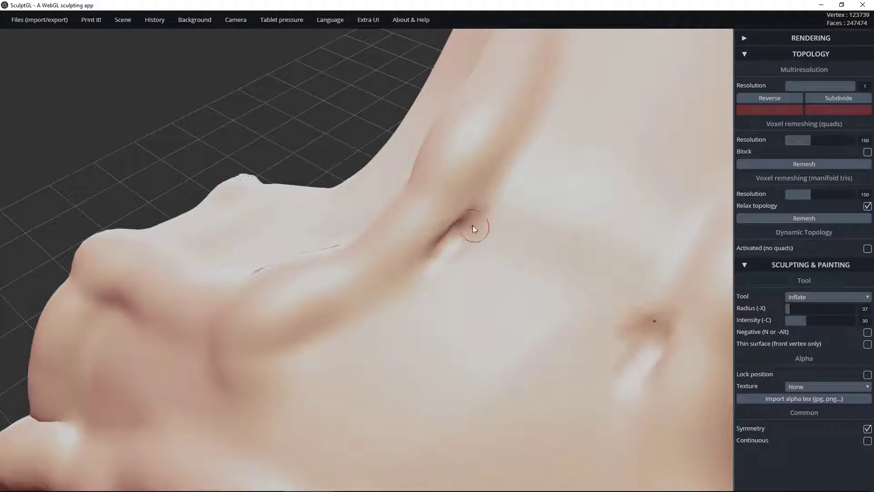
Step: Inflate short slanted ridges on the forehead between the two long ridges, just above the notches
{"action": "right_click_drag", "start_coordinate": [468, 246], "coordinate": [481, 112], "text": "ctrl"}
{"action": "right_click_drag", "start_coordinate": [469, 294], "coordinate": [433, 128], "text": "ctrl"}
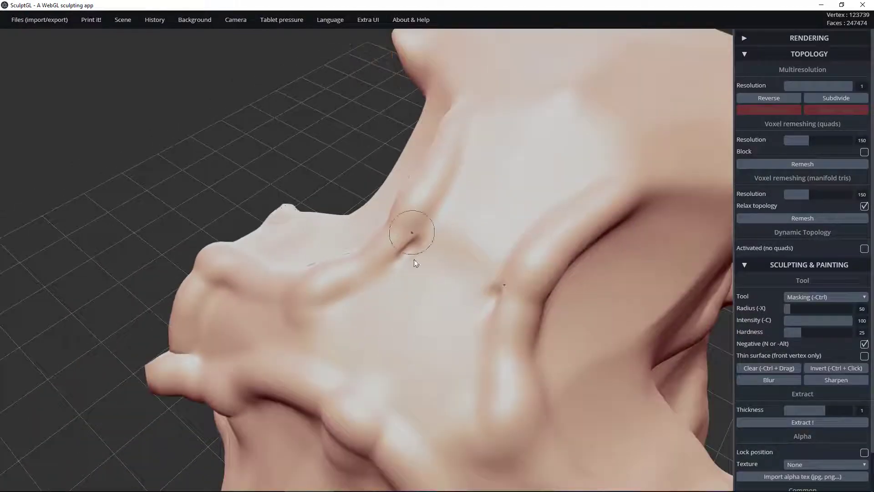
{"action": "right_click_drag", "start_coordinate": [414, 259], "coordinate": [369, 120], "text": "ctrl"}
{"action": "right_click_drag", "start_coordinate": [410, 249], "coordinate": [482, 280]}
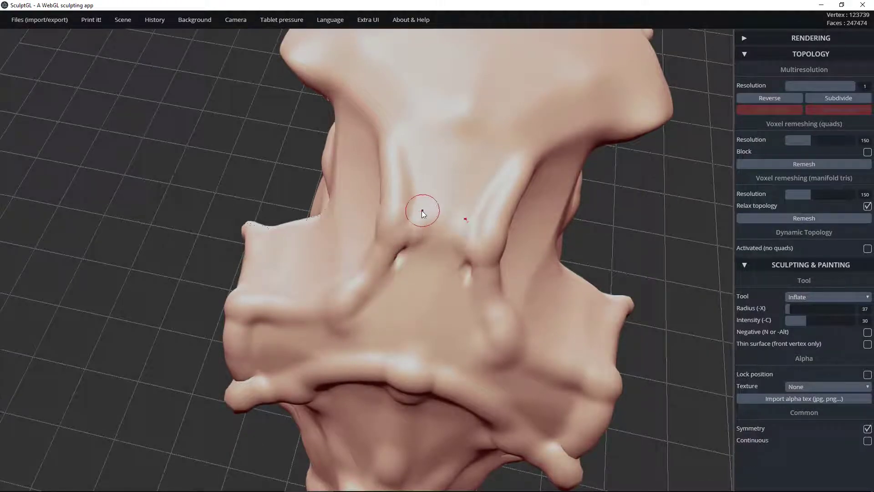
{"action": "left_click_drag", "start_coordinate": [419, 214], "coordinate": [432, 193]}
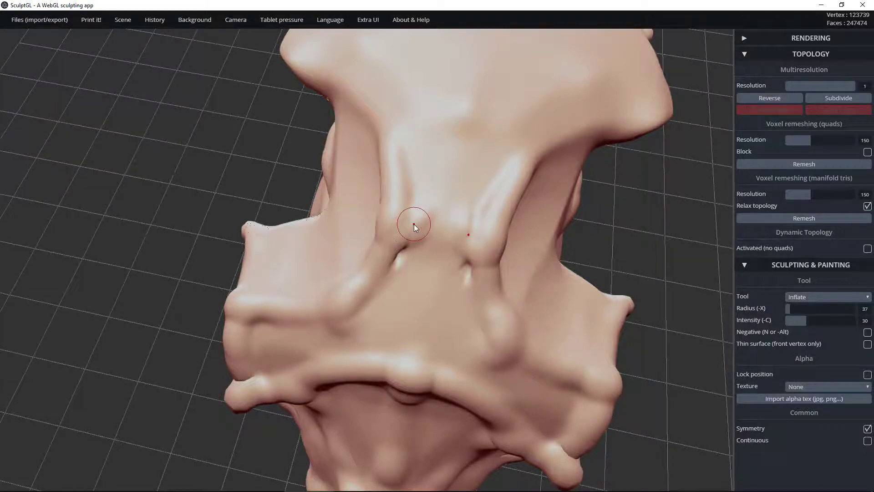
{"action": "left_click_drag", "start_coordinate": [412, 222], "coordinate": [418, 180]}
{"action": "mouse_move", "coordinate": [409, 235]}
{"action": "left_mouse_down"}
{"action": "mouse_move", "coordinate": [390, 238]}
{"action": "mouse_move", "coordinate": [459, 163]}
{"action": "left_mouse_up"}
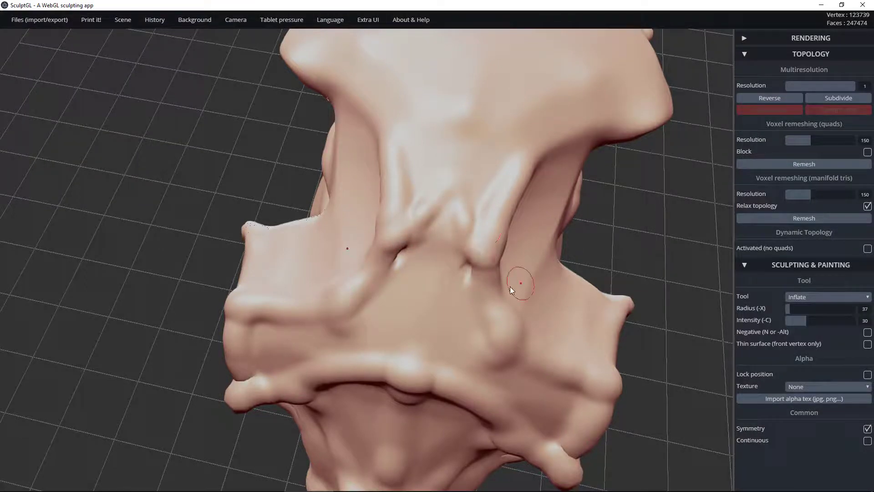
Step: Switch to the Move tool and pull the front of the lower body back and down into a narrower base
{"action": "right_click_drag", "start_coordinate": [515, 286], "coordinate": [317, 166]}
{"action": "key", "text": "n"}
{"action": "mouse_move", "coordinate": [444, 402]}
{"action": "right_mouse_down"}
{"action": "mouse_move", "coordinate": [373, 247]}
{"action": "mouse_move", "coordinate": [440, 296]}
{"action": "mouse_move", "coordinate": [451, 252]}
{"action": "mouse_move", "coordinate": [335, 55]}
{"action": "right_mouse_up"}
{"action": "right_click_drag", "start_coordinate": [465, 320], "coordinate": [386, 195], "text": "ctrl"}
{"action": "right_click_drag", "start_coordinate": [470, 298], "coordinate": [462, 341], "text": "ctrl"}
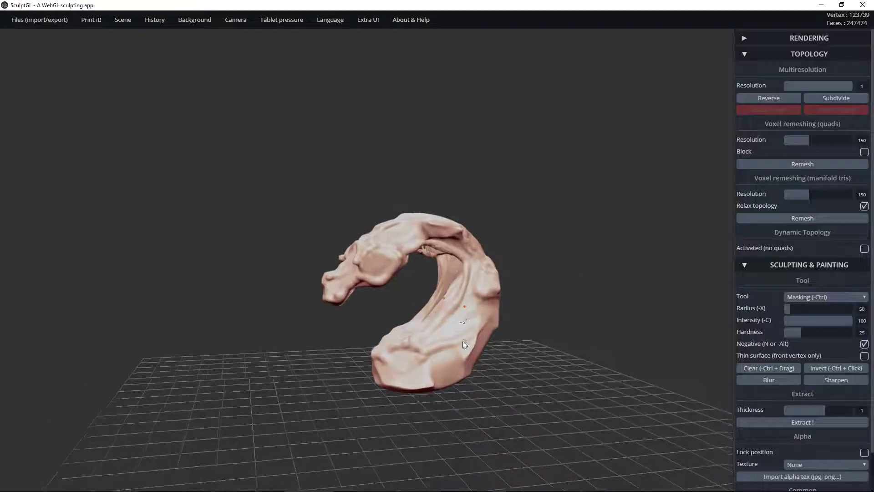
{"action": "mouse_move", "coordinate": [474, 268]}
{"action": "right_mouse_down"}
{"action": "mouse_move", "coordinate": [455, 322]}
{"action": "mouse_move", "coordinate": [421, 279]}
{"action": "mouse_move", "coordinate": [428, 330]}
{"action": "right_mouse_up"}
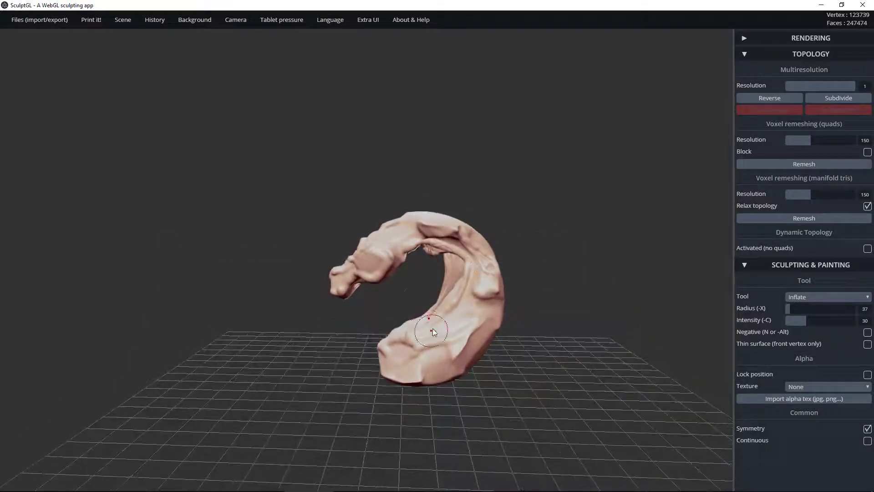
{"action": "left_click", "coordinate": [815, 297]}
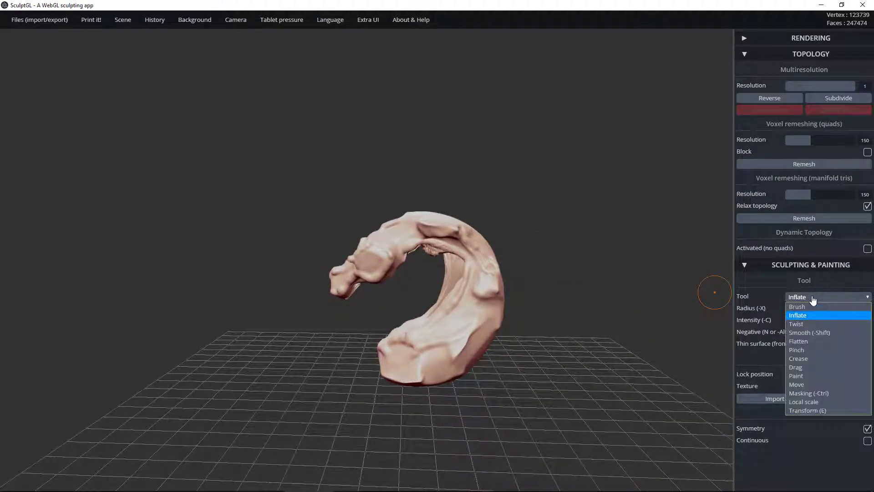
{"action": "left_click", "coordinate": [799, 385]}
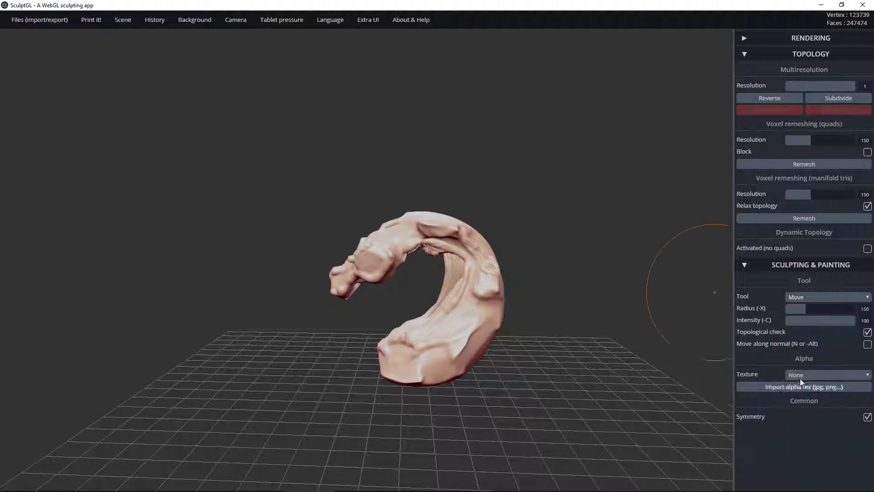
{"action": "mouse_move", "coordinate": [408, 338]}
{"action": "left_mouse_down"}
{"action": "mouse_move", "coordinate": [394, 379]}
{"action": "mouse_move", "coordinate": [403, 391]}
{"action": "left_mouse_up"}
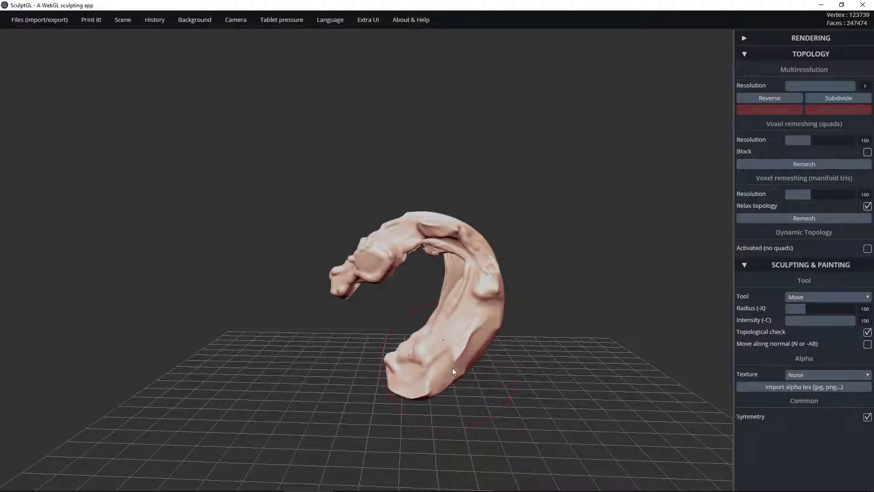
{"action": "left_click_drag", "start_coordinate": [397, 383], "coordinate": [409, 389]}
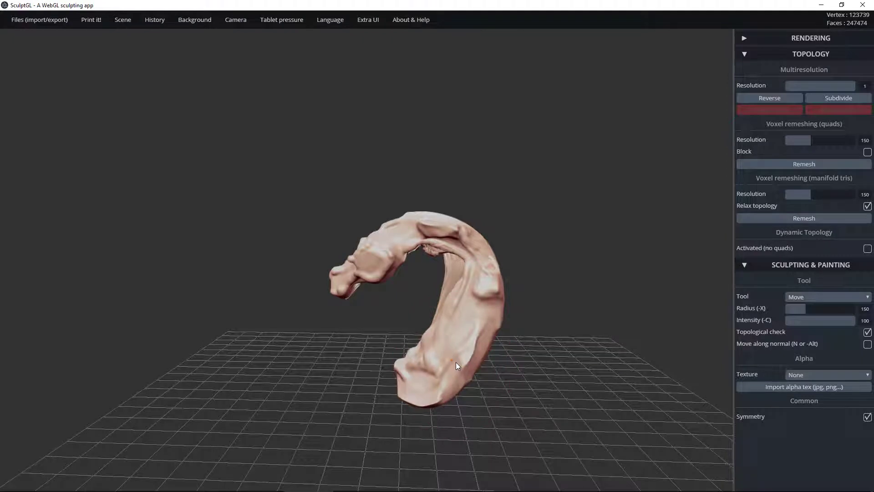
{"action": "left_click_drag", "start_coordinate": [407, 396], "coordinate": [410, 394]}
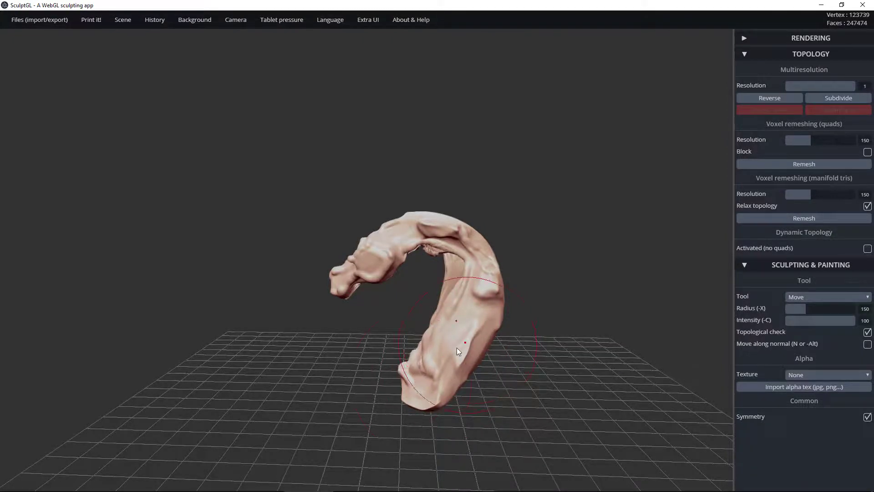
Step: Reshape the base and lower neck with the Move tool, working from both sides of the model
{"action": "mouse_move", "coordinate": [299, 392]}
{"action": "left_mouse_down"}
{"action": "mouse_move", "coordinate": [515, 394]}
{"action": "mouse_move", "coordinate": [481, 416]}
{"action": "mouse_move", "coordinate": [467, 411]}
{"action": "left_mouse_up"}
{"action": "mouse_move", "coordinate": [564, 351]}
{"action": "left_mouse_down"}
{"action": "mouse_move", "coordinate": [496, 378]}
{"action": "mouse_move", "coordinate": [457, 319]}
{"action": "left_mouse_up"}
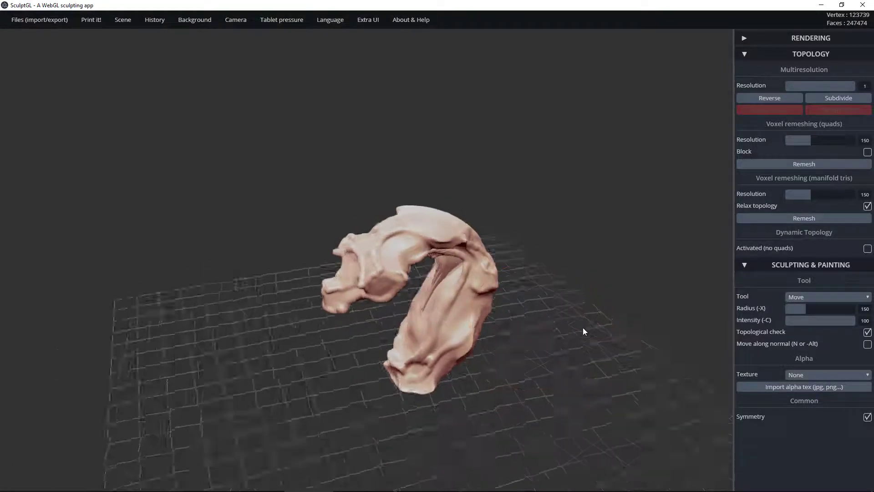
{"action": "left_click_drag", "start_coordinate": [583, 327], "coordinate": [624, 312]}
{"action": "left_click_drag", "start_coordinate": [539, 293], "coordinate": [660, 272]}
{"action": "mouse_move", "coordinate": [476, 213]}
{"action": "left_mouse_down"}
{"action": "mouse_move", "coordinate": [281, 269]}
{"action": "mouse_move", "coordinate": [419, 308]}
{"action": "left_mouse_up"}
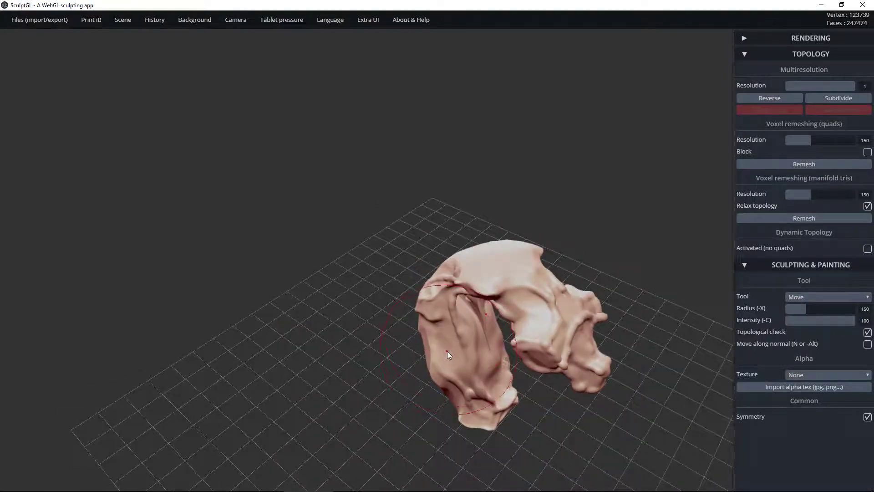
{"action": "mouse_move", "coordinate": [642, 193]}
{"action": "left_mouse_down"}
{"action": "mouse_move", "coordinate": [360, 119]}
{"action": "mouse_move", "coordinate": [520, 342]}
{"action": "left_mouse_up"}
{"action": "mouse_move", "coordinate": [495, 401]}
{"action": "left_mouse_down"}
{"action": "mouse_move", "coordinate": [610, 430]}
{"action": "mouse_move", "coordinate": [578, 402]}
{"action": "mouse_move", "coordinate": [456, 386]}
{"action": "mouse_move", "coordinate": [452, 403]}
{"action": "left_mouse_up"}
{"action": "left_click_drag", "start_coordinate": [552, 342], "coordinate": [399, 319]}
{"action": "left_click_drag", "start_coordinate": [415, 384], "coordinate": [424, 383]}
{"action": "mouse_move", "coordinate": [512, 361]}
{"action": "left_mouse_down"}
{"action": "mouse_move", "coordinate": [507, 380]}
{"action": "mouse_move", "coordinate": [446, 362]}
{"action": "left_mouse_up"}
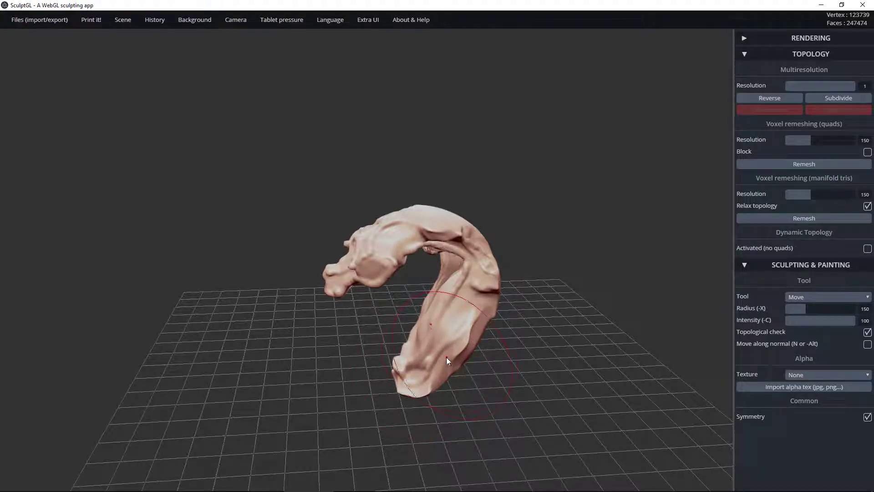
Step: Adjust the inner contour of the neck below the opening with the Move tool
{"action": "mouse_move", "coordinate": [424, 367]}
{"action": "right_mouse_down"}
{"action": "mouse_move", "coordinate": [312, 376]}
{"action": "mouse_move", "coordinate": [558, 376]}
{"action": "mouse_move", "coordinate": [553, 356]}
{"action": "right_mouse_up"}
{"action": "left_click_drag", "start_coordinate": [435, 327], "coordinate": [441, 327]}
{"action": "mouse_move", "coordinate": [627, 380]}
{"action": "right_mouse_down"}
{"action": "mouse_move", "coordinate": [531, 375]}
{"action": "mouse_move", "coordinate": [342, 387]}
{"action": "mouse_move", "coordinate": [419, 322]}
{"action": "right_mouse_up"}
{"action": "mouse_move", "coordinate": [544, 296]}
{"action": "right_mouse_down"}
{"action": "mouse_move", "coordinate": [503, 232]}
{"action": "mouse_move", "coordinate": [461, 261]}
{"action": "right_mouse_up"}
{"action": "mouse_move", "coordinate": [447, 265]}
{"action": "left_mouse_down"}
{"action": "mouse_move", "coordinate": [462, 274]}
{"action": "mouse_move", "coordinate": [455, 302]}
{"action": "left_mouse_up"}
Step: Nudge the cheek, snout and top of the head slightly upward with the Move tool
{"action": "mouse_move", "coordinate": [570, 276]}
{"action": "left_mouse_down"}
{"action": "mouse_move", "coordinate": [559, 189]}
{"action": "mouse_move", "coordinate": [477, 176]}
{"action": "left_mouse_up"}
{"action": "left_click_drag", "start_coordinate": [369, 262], "coordinate": [365, 254]}
{"action": "left_click_drag", "start_coordinate": [405, 228], "coordinate": [405, 224]}
{"action": "left_click_drag", "start_coordinate": [358, 260], "coordinate": [357, 259]}
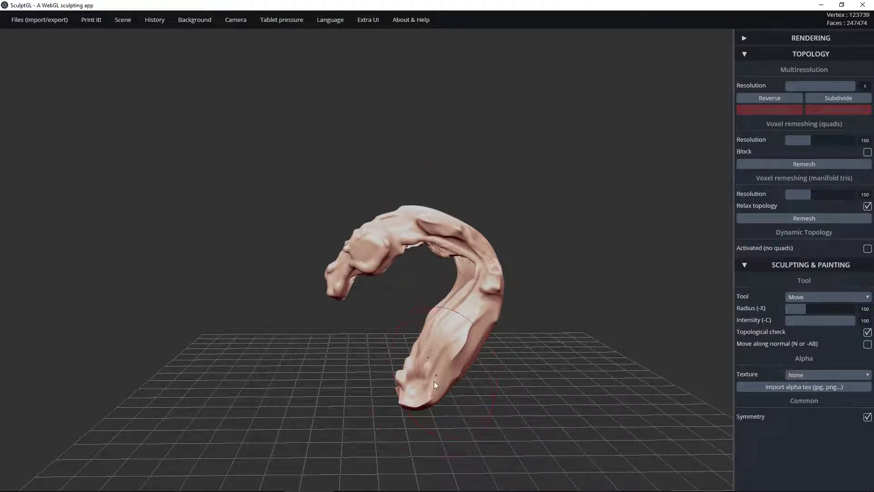
Step: Shift the lower neck slightly with the Move tool and check the slimmed form from the back, front and side
{"action": "mouse_move", "coordinate": [548, 411]}
{"action": "left_mouse_down"}
{"action": "mouse_move", "coordinate": [550, 367]}
{"action": "mouse_move", "coordinate": [446, 329]}
{"action": "mouse_move", "coordinate": [416, 332]}
{"action": "mouse_move", "coordinate": [455, 406]}
{"action": "mouse_move", "coordinate": [452, 423]}
{"action": "left_mouse_up"}
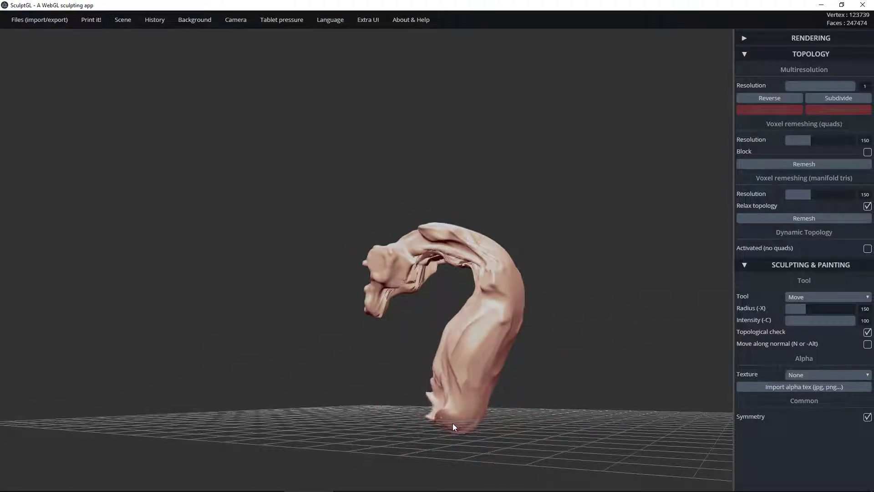
{"action": "mouse_move", "coordinate": [586, 348]}
{"action": "left_mouse_down"}
{"action": "mouse_move", "coordinate": [537, 269]}
{"action": "mouse_move", "coordinate": [439, 266]}
{"action": "mouse_move", "coordinate": [382, 301]}
{"action": "mouse_move", "coordinate": [446, 323]}
{"action": "mouse_move", "coordinate": [479, 320]}
{"action": "mouse_move", "coordinate": [475, 341]}
{"action": "left_mouse_up"}
{"action": "left_click_drag", "start_coordinate": [474, 376], "coordinate": [480, 375]}
{"action": "mouse_move", "coordinate": [583, 267]}
{"action": "left_mouse_down"}
{"action": "mouse_move", "coordinate": [599, 273]}
{"action": "mouse_move", "coordinate": [562, 275]}
{"action": "left_mouse_up"}
{"action": "mouse_move", "coordinate": [383, 314]}
{"action": "left_mouse_down"}
{"action": "mouse_move", "coordinate": [537, 300]}
{"action": "mouse_move", "coordinate": [372, 325]}
{"action": "mouse_move", "coordinate": [449, 299]}
{"action": "left_mouse_up"}
{"action": "mouse_move", "coordinate": [350, 347]}
{"action": "left_mouse_down"}
{"action": "mouse_move", "coordinate": [525, 367]}
{"action": "mouse_move", "coordinate": [259, 392]}
{"action": "mouse_move", "coordinate": [465, 402]}
{"action": "mouse_move", "coordinate": [468, 428]}
{"action": "mouse_move", "coordinate": [373, 305]}
{"action": "left_mouse_up"}
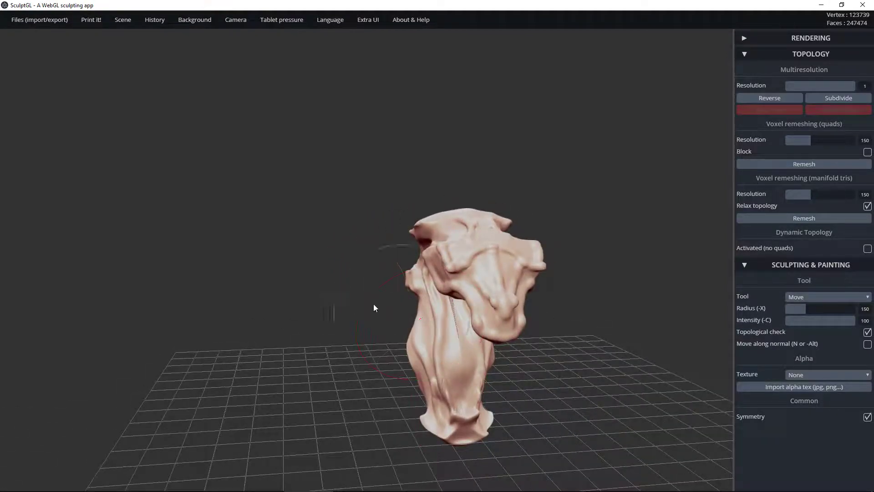
{"action": "mouse_move", "coordinate": [309, 308]}
{"action": "left_mouse_down"}
{"action": "mouse_move", "coordinate": [401, 337]}
{"action": "mouse_move", "coordinate": [458, 318]}
{"action": "left_mouse_up"}
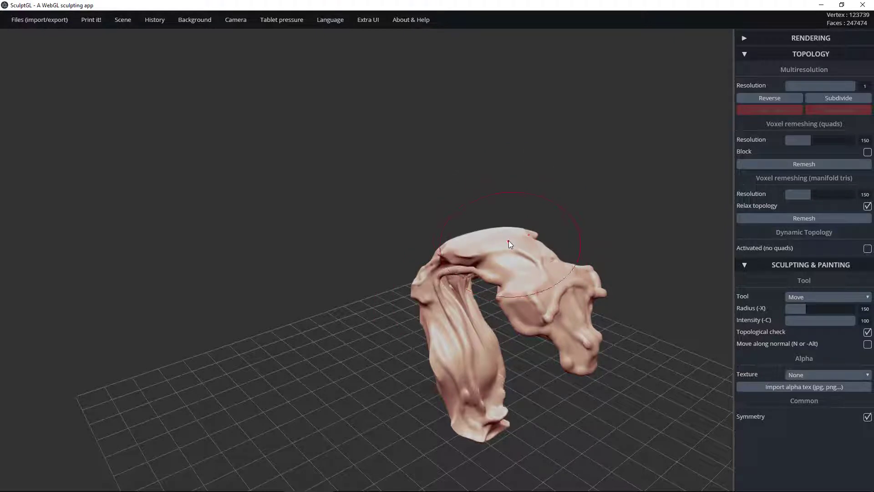
Step: Pull the cheek area slightly forward toward the snout with the Move tool
{"action": "mouse_move", "coordinate": [567, 234]}
{"action": "left_mouse_down"}
{"action": "mouse_move", "coordinate": [575, 176]}
{"action": "mouse_move", "coordinate": [624, 124]}
{"action": "mouse_move", "coordinate": [631, 142]}
{"action": "mouse_move", "coordinate": [512, 97]}
{"action": "mouse_move", "coordinate": [365, 122]}
{"action": "mouse_move", "coordinate": [509, 211]}
{"action": "left_mouse_up"}
{"action": "mouse_move", "coordinate": [568, 225]}
{"action": "left_mouse_down"}
{"action": "mouse_move", "coordinate": [460, 241]}
{"action": "mouse_move", "coordinate": [495, 248]}
{"action": "left_mouse_up"}
{"action": "mouse_move", "coordinate": [368, 261]}
{"action": "left_mouse_down"}
{"action": "mouse_move", "coordinate": [351, 265]}
{"action": "mouse_move", "coordinate": [353, 256]}
{"action": "mouse_move", "coordinate": [356, 264]}
{"action": "left_mouse_up"}
{"action": "mouse_move", "coordinate": [560, 332]}
{"action": "left_mouse_down"}
{"action": "mouse_move", "coordinate": [514, 379]}
{"action": "mouse_move", "coordinate": [454, 370]}
{"action": "mouse_move", "coordinate": [407, 402]}
{"action": "mouse_move", "coordinate": [449, 396]}
{"action": "mouse_move", "coordinate": [440, 389]}
{"action": "left_mouse_up"}
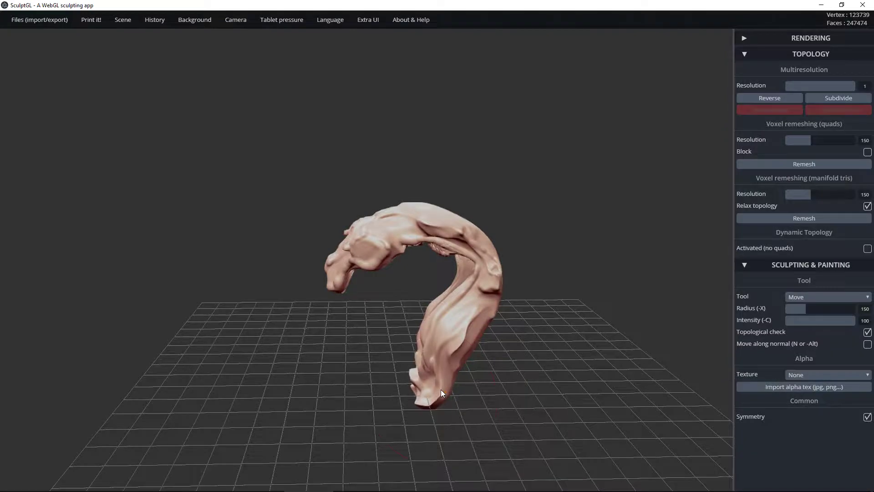
Step: Nudge the outer edge of the neck slightly inward with the Move tool
{"action": "mouse_move", "coordinate": [317, 411]}
{"action": "left_mouse_down"}
{"action": "mouse_move", "coordinate": [469, 394]}
{"action": "mouse_move", "coordinate": [508, 412]}
{"action": "mouse_move", "coordinate": [463, 421]}
{"action": "left_mouse_up"}
{"action": "left_click_drag", "start_coordinate": [485, 347], "coordinate": [475, 346]}
{"action": "mouse_move", "coordinate": [316, 405]}
{"action": "left_mouse_down"}
{"action": "mouse_move", "coordinate": [574, 370]}
{"action": "mouse_move", "coordinate": [599, 386]}
{"action": "mouse_move", "coordinate": [602, 424]}
{"action": "mouse_move", "coordinate": [588, 350]}
{"action": "mouse_move", "coordinate": [485, 249]}
{"action": "mouse_move", "coordinate": [510, 192]}
{"action": "left_mouse_up"}
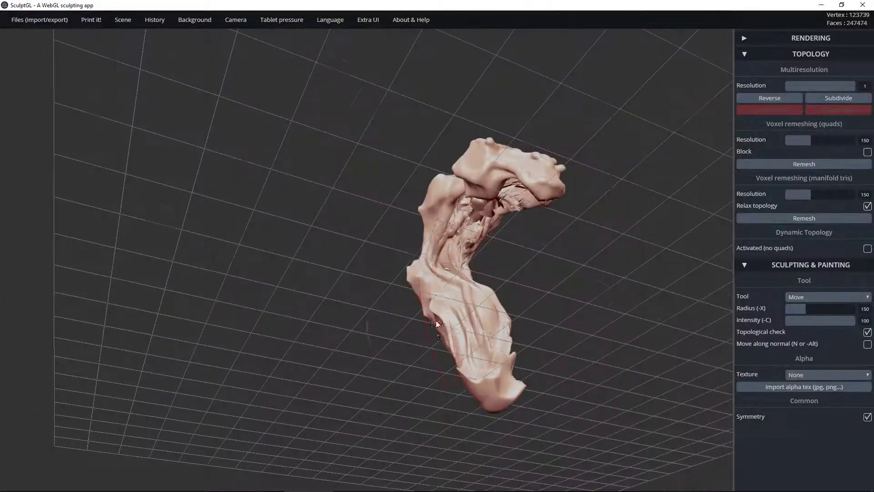
{"action": "mouse_move", "coordinate": [471, 195]}
{"action": "right_mouse_down", "text": "alt"}
{"action": "mouse_move", "coordinate": [513, 200]}
{"action": "mouse_move", "coordinate": [473, 210]}
{"action": "mouse_move", "coordinate": [670, 225]}
{"action": "mouse_move", "coordinate": [601, 214]}
{"action": "mouse_move", "coordinate": [598, 263]}
{"action": "right_mouse_up", "text": "alt"}
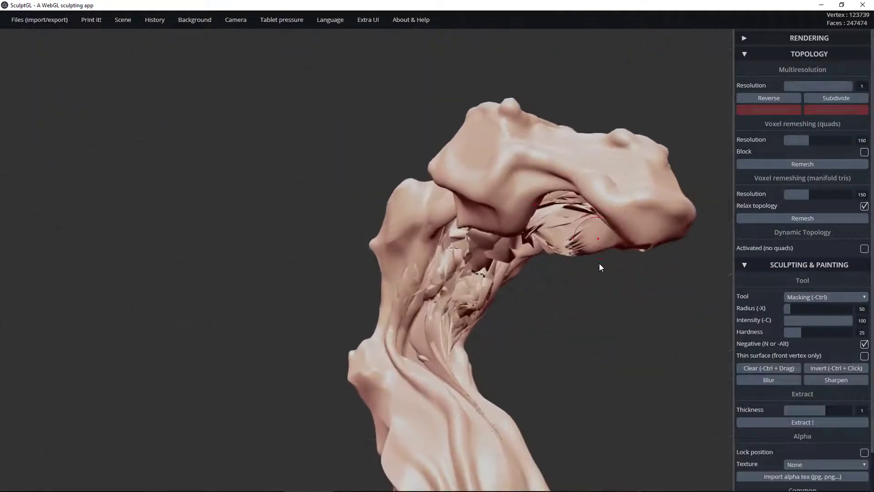
Step: Smooth the jagged surface inside the opening beneath the head with the Smooth tool at radius 50 and intensity 75
{"action": "left_click", "coordinate": [813, 296]}
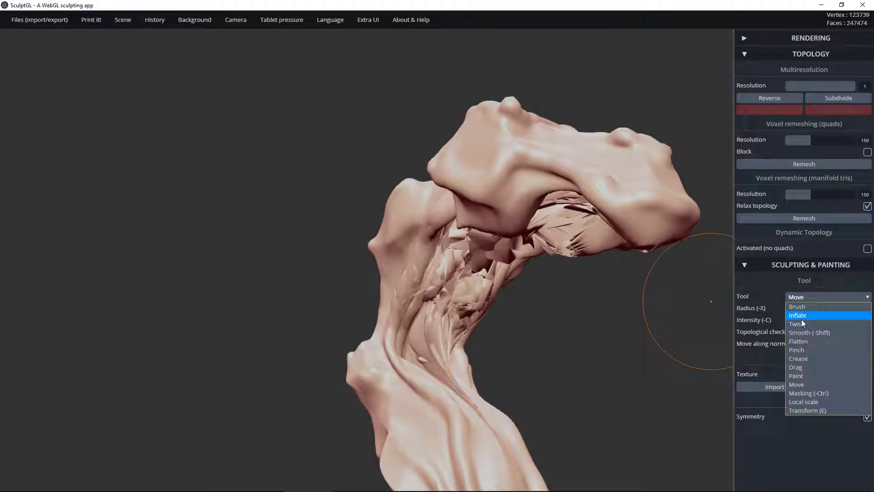
{"action": "left_click", "coordinate": [805, 334]}
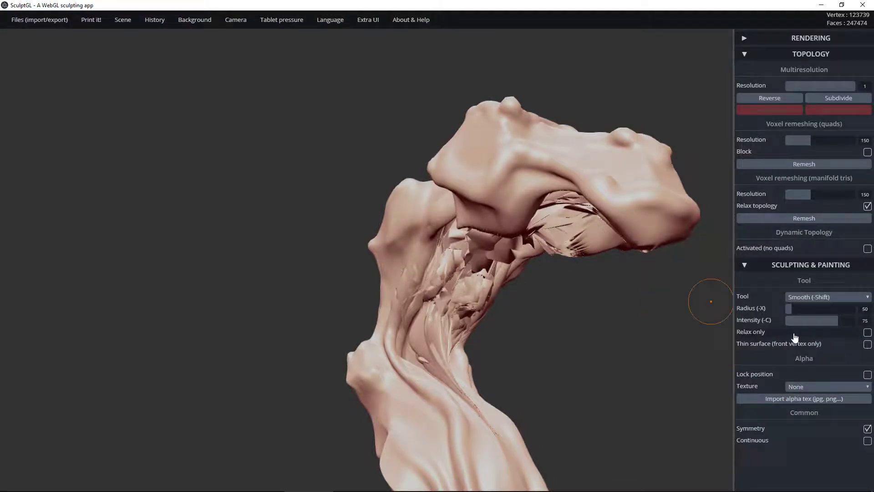
{"action": "right_click_drag", "start_coordinate": [589, 320], "coordinate": [528, 250]}
{"action": "mouse_move", "coordinate": [508, 223]}
{"action": "left_mouse_down"}
{"action": "mouse_move", "coordinate": [496, 243]}
{"action": "mouse_move", "coordinate": [505, 355]}
{"action": "mouse_move", "coordinate": [506, 274]}
{"action": "mouse_move", "coordinate": [524, 182]}
{"action": "mouse_move", "coordinate": [554, 126]}
{"action": "mouse_move", "coordinate": [512, 179]}
{"action": "mouse_move", "coordinate": [555, 195]}
{"action": "mouse_move", "coordinate": [548, 212]}
{"action": "left_mouse_up"}
{"action": "mouse_move", "coordinate": [639, 216]}
{"action": "left_mouse_down"}
{"action": "mouse_move", "coordinate": [587, 236]}
{"action": "mouse_move", "coordinate": [545, 132]}
{"action": "mouse_move", "coordinate": [553, 187]}
{"action": "left_mouse_up"}
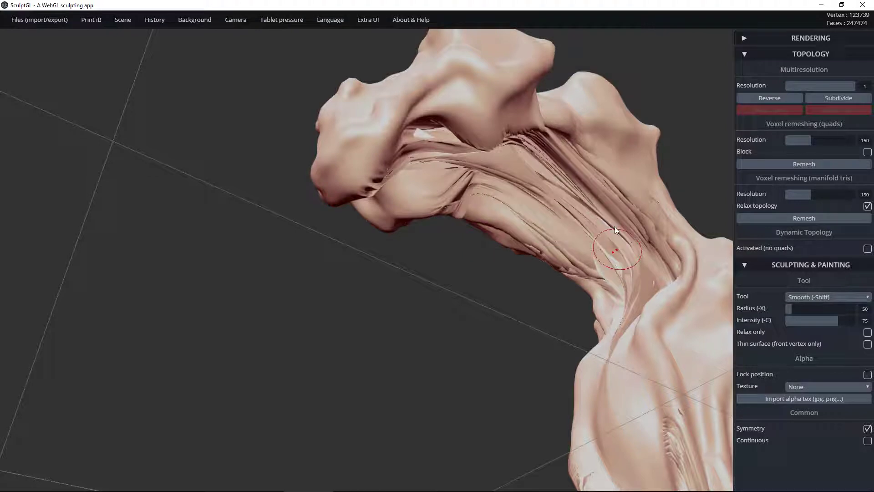
{"action": "mouse_move", "coordinate": [678, 94]}
{"action": "left_mouse_down"}
{"action": "mouse_move", "coordinate": [588, 170]}
{"action": "mouse_move", "coordinate": [601, 154]}
{"action": "mouse_move", "coordinate": [624, 209]}
{"action": "mouse_move", "coordinate": [606, 226]}
{"action": "mouse_move", "coordinate": [514, 175]}
{"action": "left_mouse_up"}
{"action": "left_click_drag", "start_coordinate": [610, 207], "coordinate": [533, 175]}
{"action": "left_click_drag", "start_coordinate": [600, 194], "coordinate": [549, 165]}
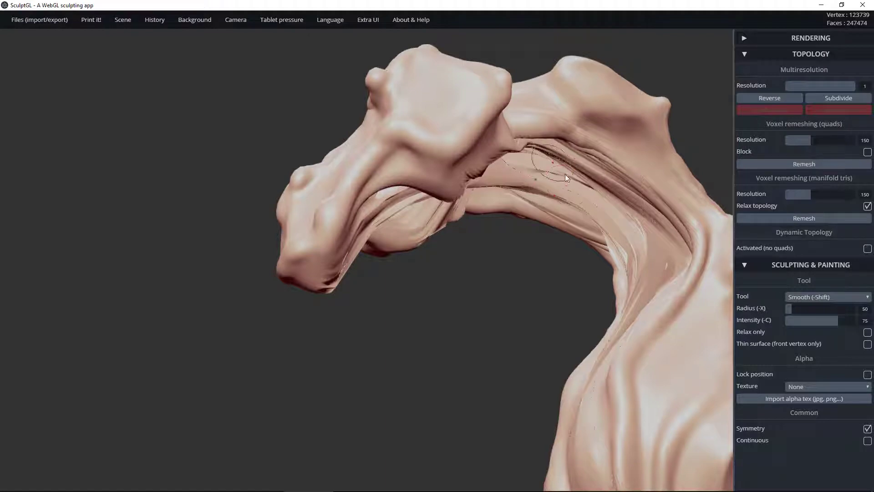
Step: Smooth the rough folds under the jaw and along the throat down to the neck
{"action": "left_click_drag", "start_coordinate": [497, 209], "coordinate": [446, 220]}
{"action": "mouse_move", "coordinate": [451, 299]}
{"action": "left_mouse_down"}
{"action": "mouse_move", "coordinate": [580, 214]}
{"action": "mouse_move", "coordinate": [536, 222]}
{"action": "left_mouse_up"}
{"action": "mouse_move", "coordinate": [505, 180]}
{"action": "left_mouse_down"}
{"action": "mouse_move", "coordinate": [474, 112]}
{"action": "mouse_move", "coordinate": [513, 229]}
{"action": "left_mouse_up"}
{"action": "mouse_move", "coordinate": [450, 166]}
{"action": "left_mouse_down"}
{"action": "mouse_move", "coordinate": [491, 214]}
{"action": "mouse_move", "coordinate": [476, 195]}
{"action": "mouse_move", "coordinate": [505, 272]}
{"action": "left_mouse_up"}
{"action": "left_click_drag", "start_coordinate": [447, 199], "coordinate": [521, 289]}
{"action": "mouse_move", "coordinate": [535, 236]}
{"action": "left_mouse_down"}
{"action": "mouse_move", "coordinate": [580, 289]}
{"action": "mouse_move", "coordinate": [569, 276]}
{"action": "left_mouse_up"}
{"action": "mouse_move", "coordinate": [512, 68]}
{"action": "left_mouse_down"}
{"action": "mouse_move", "coordinate": [516, 158]}
{"action": "mouse_move", "coordinate": [523, 107]}
{"action": "left_mouse_up"}
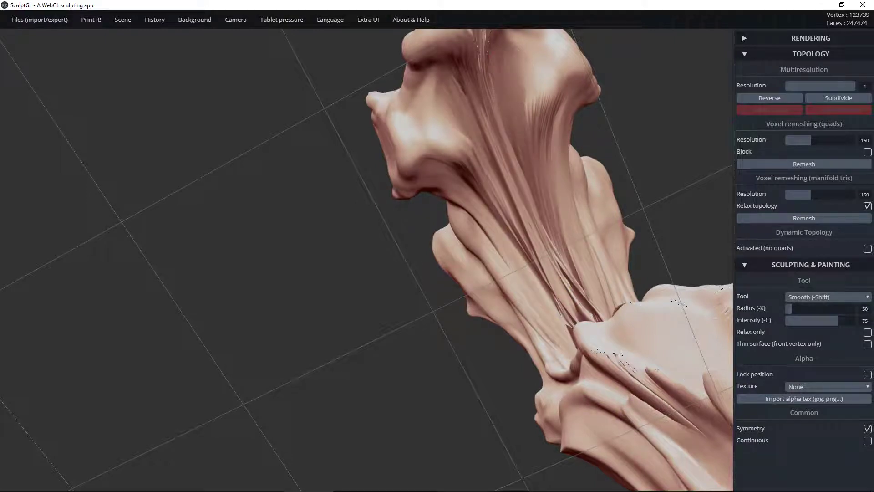
Step: Smooth the stretched creases on the underside of the snout and the throat strands behind it
{"action": "left_click_drag", "start_coordinate": [539, 75], "coordinate": [530, 192]}
{"action": "mouse_move", "coordinate": [356, 312]}
{"action": "left_mouse_down"}
{"action": "mouse_move", "coordinate": [409, 360]}
{"action": "mouse_move", "coordinate": [472, 359]}
{"action": "mouse_move", "coordinate": [567, 229]}
{"action": "left_mouse_up"}
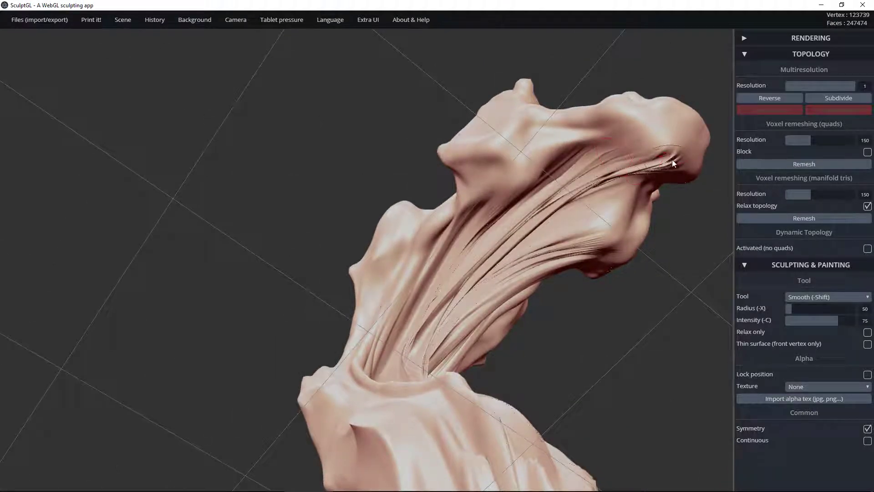
{"action": "left_click_drag", "start_coordinate": [670, 161], "coordinate": [592, 186]}
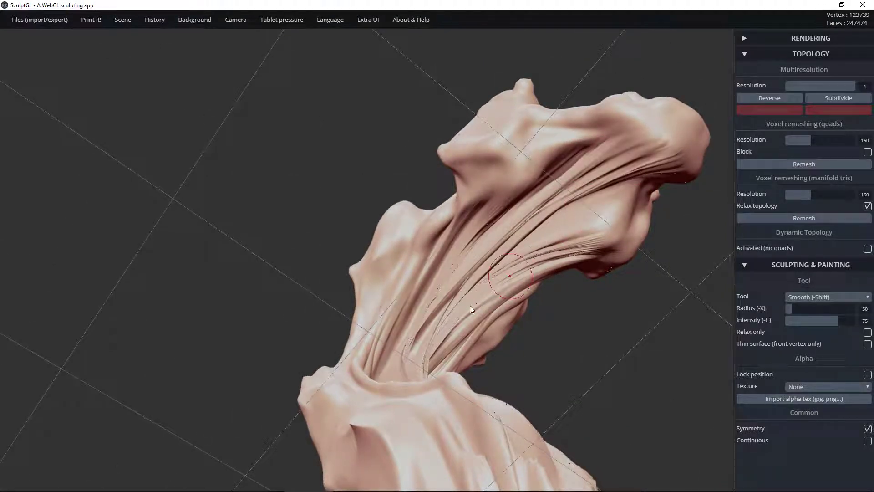
{"action": "left_click_drag", "start_coordinate": [189, 293], "coordinate": [342, 292]}
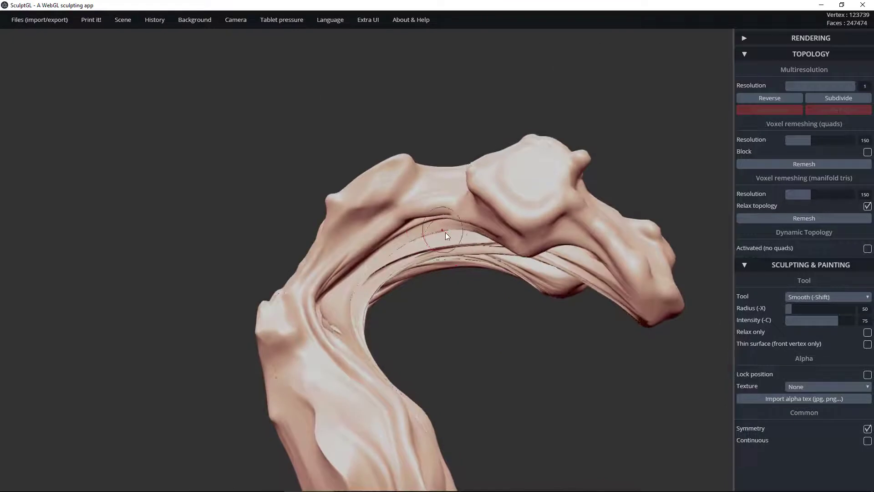
{"action": "mouse_move", "coordinate": [430, 291]}
{"action": "left_mouse_down"}
{"action": "mouse_move", "coordinate": [433, 321]}
{"action": "mouse_move", "coordinate": [256, 328]}
{"action": "mouse_move", "coordinate": [455, 299]}
{"action": "left_mouse_up"}
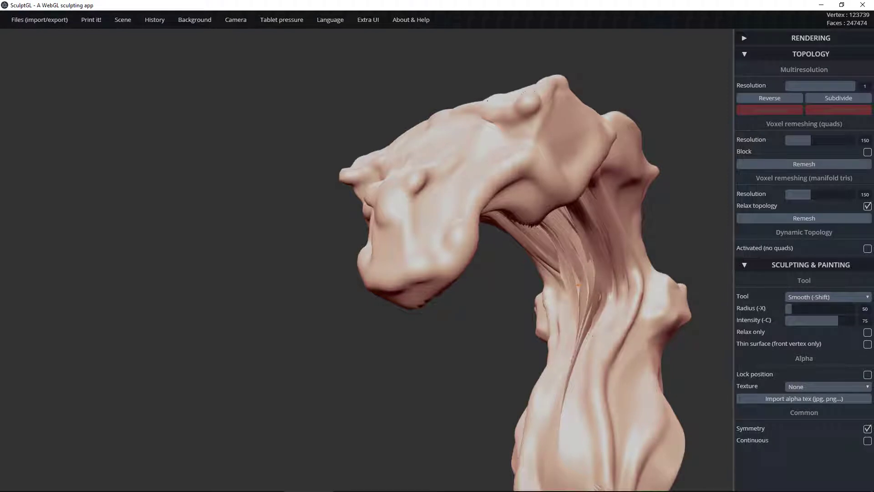
Step: Smooth the remaining seams along the inner arch between head and neck, working from both sides
{"action": "mouse_move", "coordinate": [357, 355]}
{"action": "left_mouse_down"}
{"action": "mouse_move", "coordinate": [542, 351]}
{"action": "mouse_move", "coordinate": [587, 378]}
{"action": "mouse_move", "coordinate": [496, 336]}
{"action": "mouse_move", "coordinate": [532, 232]}
{"action": "mouse_move", "coordinate": [502, 164]}
{"action": "mouse_move", "coordinate": [364, 170]}
{"action": "mouse_move", "coordinate": [408, 210]}
{"action": "left_mouse_up"}
{"action": "mouse_move", "coordinate": [636, 242]}
{"action": "left_mouse_down"}
{"action": "mouse_move", "coordinate": [531, 259]}
{"action": "mouse_move", "coordinate": [504, 324]}
{"action": "mouse_move", "coordinate": [587, 291]}
{"action": "mouse_move", "coordinate": [561, 294]}
{"action": "mouse_move", "coordinate": [630, 290]}
{"action": "mouse_move", "coordinate": [722, 253]}
{"action": "mouse_move", "coordinate": [614, 340]}
{"action": "mouse_move", "coordinate": [655, 422]}
{"action": "mouse_move", "coordinate": [531, 327]}
{"action": "mouse_move", "coordinate": [324, 263]}
{"action": "left_mouse_up"}
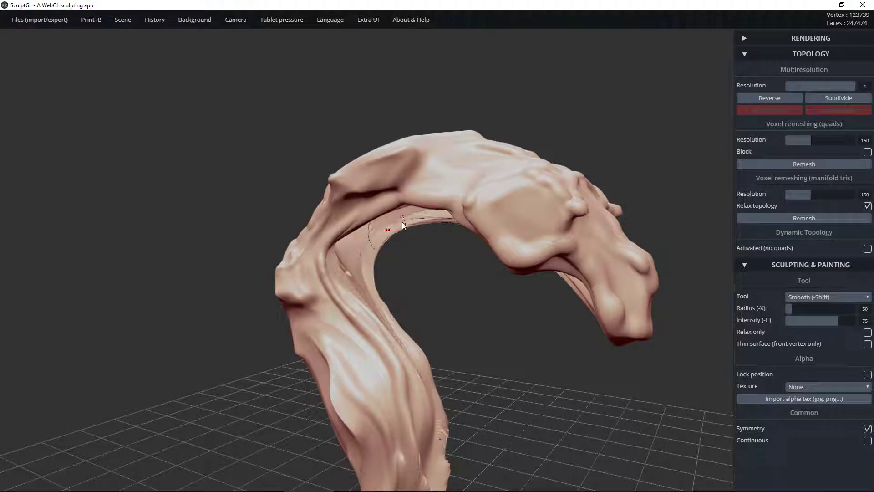
{"action": "mouse_move", "coordinate": [621, 136]}
{"action": "left_mouse_down"}
{"action": "mouse_move", "coordinate": [525, 166]}
{"action": "mouse_move", "coordinate": [510, 79]}
{"action": "mouse_move", "coordinate": [541, 77]}
{"action": "mouse_move", "coordinate": [425, 29]}
{"action": "left_mouse_up"}
{"action": "mouse_move", "coordinate": [363, 217]}
{"action": "left_mouse_down"}
{"action": "mouse_move", "coordinate": [371, 200]}
{"action": "mouse_move", "coordinate": [380, 209]}
{"action": "mouse_move", "coordinate": [331, 240]}
{"action": "mouse_move", "coordinate": [391, 208]}
{"action": "left_mouse_up"}
{"action": "left_click_drag", "start_coordinate": [542, 171], "coordinate": [589, 184]}
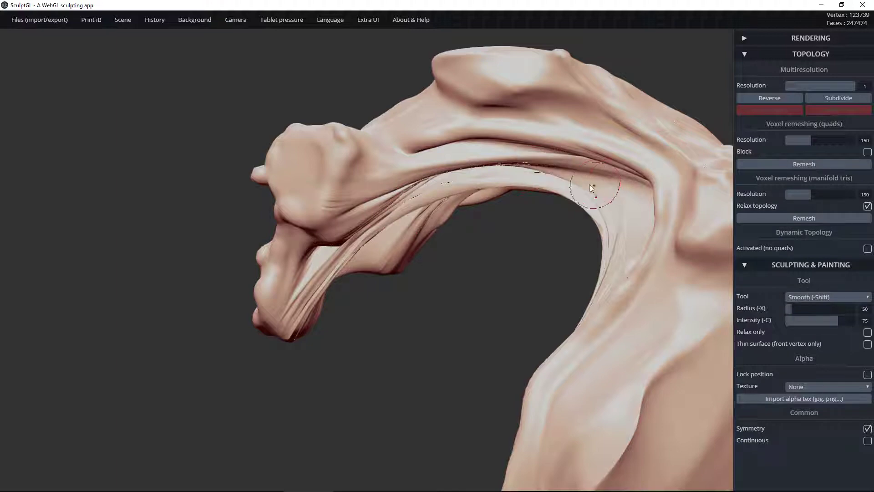
{"action": "mouse_move", "coordinate": [395, 336]}
{"action": "left_mouse_down"}
{"action": "mouse_move", "coordinate": [612, 324]}
{"action": "mouse_move", "coordinate": [464, 332]}
{"action": "left_mouse_up"}
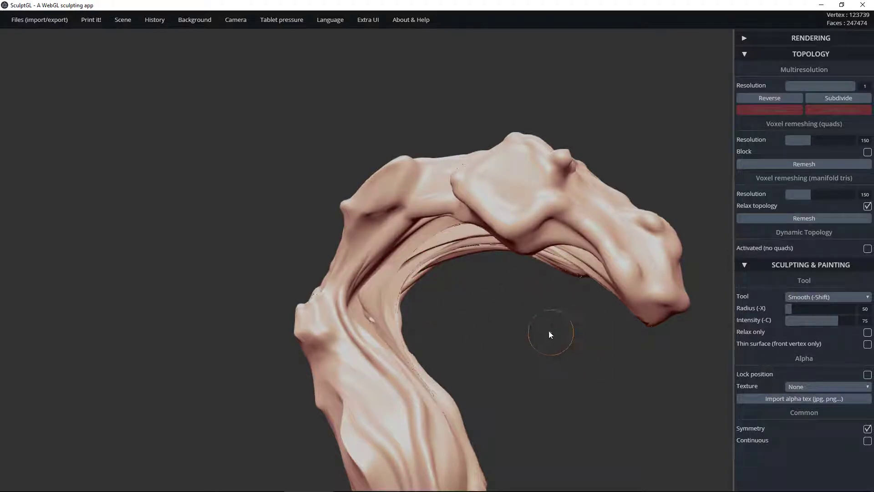
{"action": "mouse_move", "coordinate": [523, 369]}
{"action": "left_mouse_down"}
{"action": "mouse_move", "coordinate": [504, 332]}
{"action": "mouse_move", "coordinate": [468, 179]}
{"action": "mouse_move", "coordinate": [579, 293]}
{"action": "mouse_move", "coordinate": [422, 345]}
{"action": "mouse_move", "coordinate": [621, 305]}
{"action": "mouse_move", "coordinate": [501, 287]}
{"action": "mouse_move", "coordinate": [507, 324]}
{"action": "mouse_move", "coordinate": [653, 298]}
{"action": "left_mouse_up"}
Step: Examine the smoothed neck and head from the front, the base and the side
{"action": "mouse_move", "coordinate": [474, 290]}
{"action": "right_mouse_down"}
{"action": "mouse_move", "coordinate": [573, 284]}
{"action": "mouse_move", "coordinate": [482, 217]}
{"action": "mouse_move", "coordinate": [536, 246]}
{"action": "mouse_move", "coordinate": [505, 237]}
{"action": "mouse_move", "coordinate": [660, 277]}
{"action": "right_mouse_up"}
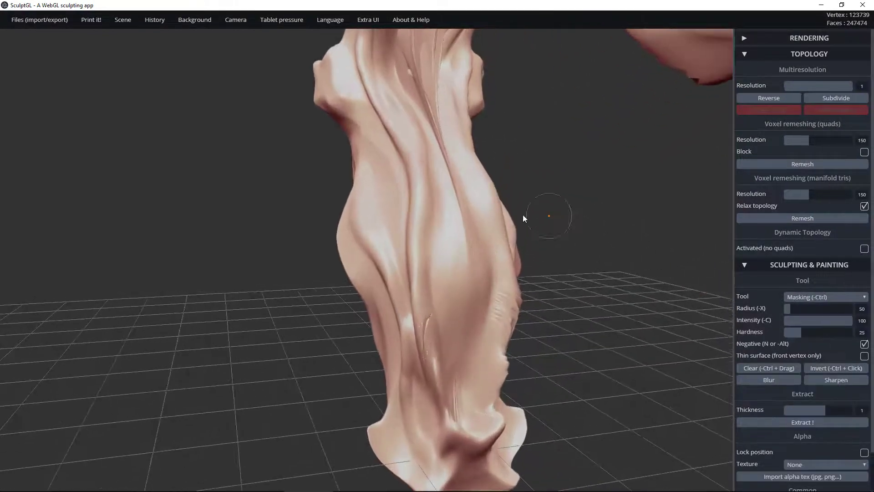
{"action": "right_click_drag", "start_coordinate": [537, 214], "coordinate": [733, 269], "text": "ctrl"}
{"action": "mouse_move", "coordinate": [614, 251]}
{"action": "right_mouse_down"}
{"action": "mouse_move", "coordinate": [328, 240]}
{"action": "mouse_move", "coordinate": [636, 254]}
{"action": "mouse_move", "coordinate": [514, 252]}
{"action": "mouse_move", "coordinate": [512, 306]}
{"action": "mouse_move", "coordinate": [492, 251]}
{"action": "mouse_move", "coordinate": [476, 270]}
{"action": "right_mouse_up"}
{"action": "mouse_move", "coordinate": [440, 355]}
{"action": "right_mouse_down", "text": "ctrl"}
{"action": "mouse_move", "coordinate": [444, 230]}
{"action": "mouse_move", "coordinate": [334, 149]}
{"action": "mouse_move", "coordinate": [354, 230]}
{"action": "mouse_move", "coordinate": [361, 187]}
{"action": "right_mouse_up", "text": "ctrl"}
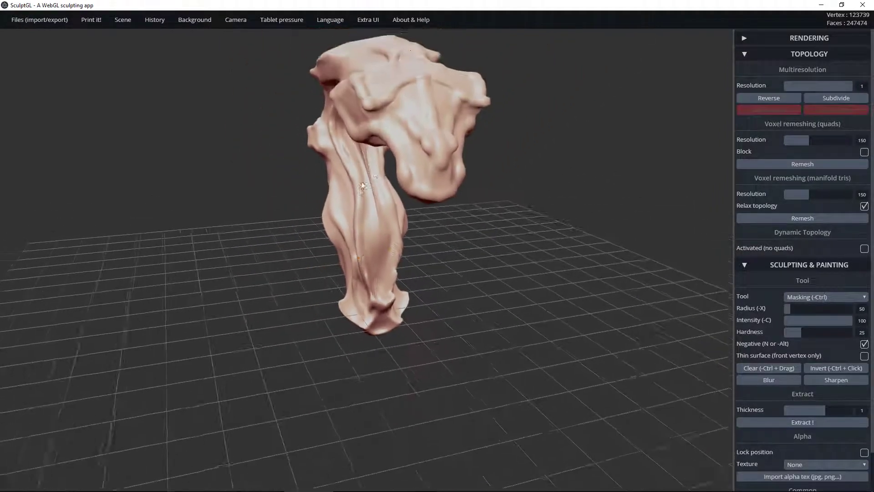
{"action": "mouse_move", "coordinate": [182, 272]}
{"action": "right_mouse_down"}
{"action": "mouse_move", "coordinate": [220, 293]}
{"action": "mouse_move", "coordinate": [439, 272]}
{"action": "mouse_move", "coordinate": [468, 313]}
{"action": "mouse_move", "coordinate": [477, 216]}
{"action": "mouse_move", "coordinate": [390, 340]}
{"action": "mouse_move", "coordinate": [247, 299]}
{"action": "mouse_move", "coordinate": [291, 318]}
{"action": "right_mouse_up"}
{"action": "mouse_move", "coordinate": [431, 220]}
{"action": "right_mouse_down"}
{"action": "mouse_move", "coordinate": [444, 209]}
{"action": "mouse_move", "coordinate": [437, 336]}
{"action": "mouse_move", "coordinate": [581, 234]}
{"action": "mouse_move", "coordinate": [607, 188]}
{"action": "mouse_move", "coordinate": [558, 231]}
{"action": "right_mouse_up"}
{"action": "mouse_move", "coordinate": [505, 237]}
{"action": "middle_mouse_down"}
{"action": "mouse_move", "coordinate": [523, 232]}
{"action": "mouse_move", "coordinate": [461, 218]}
{"action": "middle_mouse_up"}
{"action": "mouse_move", "coordinate": [461, 219]}
{"action": "right_mouse_down", "text": "ctrl"}
{"action": "mouse_move", "coordinate": [541, 223]}
{"action": "mouse_move", "coordinate": [578, 189]}
{"action": "mouse_move", "coordinate": [630, 205]}
{"action": "mouse_move", "coordinate": [606, 247]}
{"action": "mouse_move", "coordinate": [646, 222]}
{"action": "mouse_move", "coordinate": [587, 294]}
{"action": "mouse_move", "coordinate": [569, 157]}
{"action": "right_mouse_up", "text": "ctrl"}
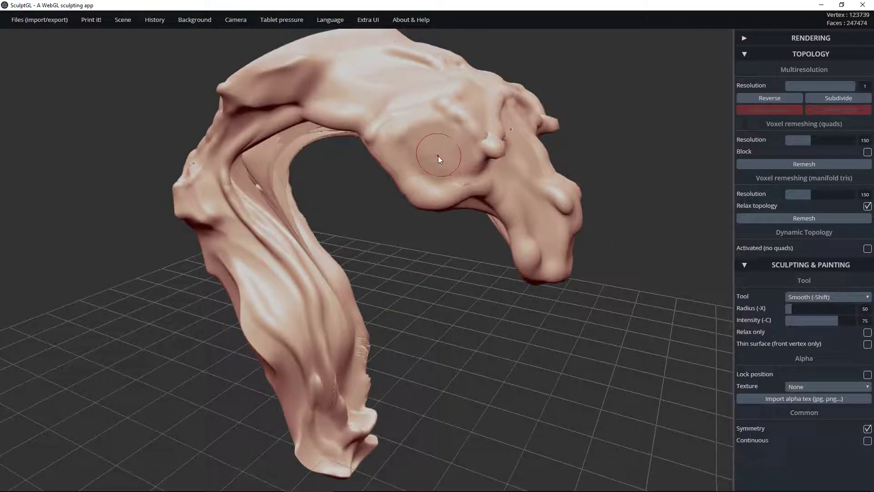
Step: Carve a brow crease along the upper edge of the head's flat side with the Crease tool at radius 25 and intensity 75, Negative on
{"action": "left_click", "coordinate": [840, 300]}
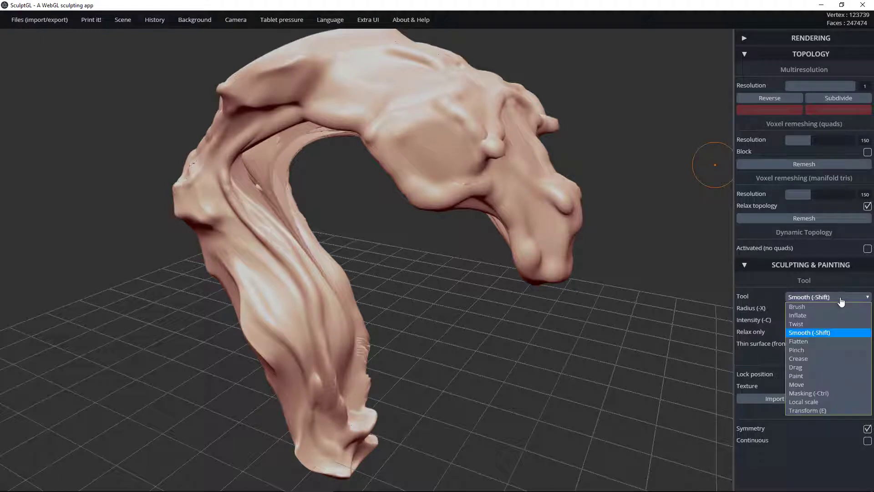
{"action": "left_click", "coordinate": [805, 360]}
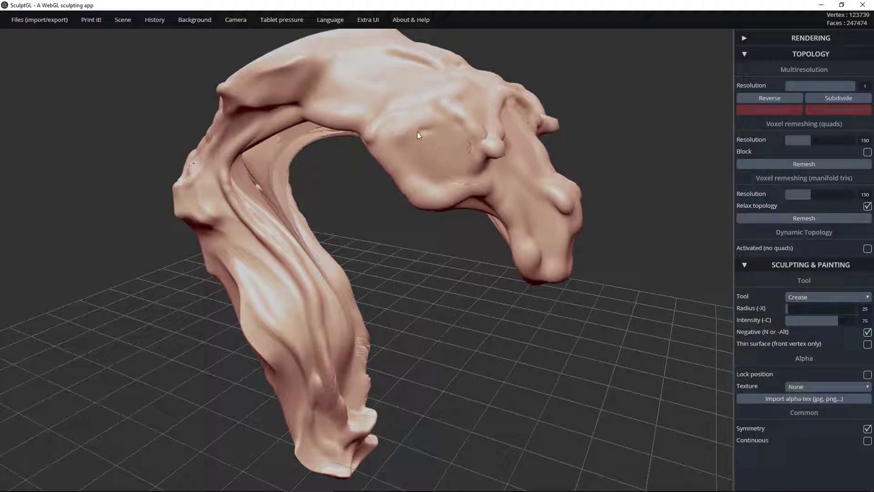
{"action": "mouse_move", "coordinate": [423, 133]}
{"action": "left_mouse_down"}
{"action": "mouse_move", "coordinate": [414, 136]}
{"action": "mouse_move", "coordinate": [448, 133]}
{"action": "mouse_move", "coordinate": [430, 120]}
{"action": "mouse_move", "coordinate": [438, 127]}
{"action": "left_mouse_up"}
{"action": "right_click_drag", "start_coordinate": [428, 103], "coordinate": [421, 125], "text": "alt"}
{"action": "scroll", "coordinate": [500, 132], "scroll_direction": "up", "scroll_amount": 5}
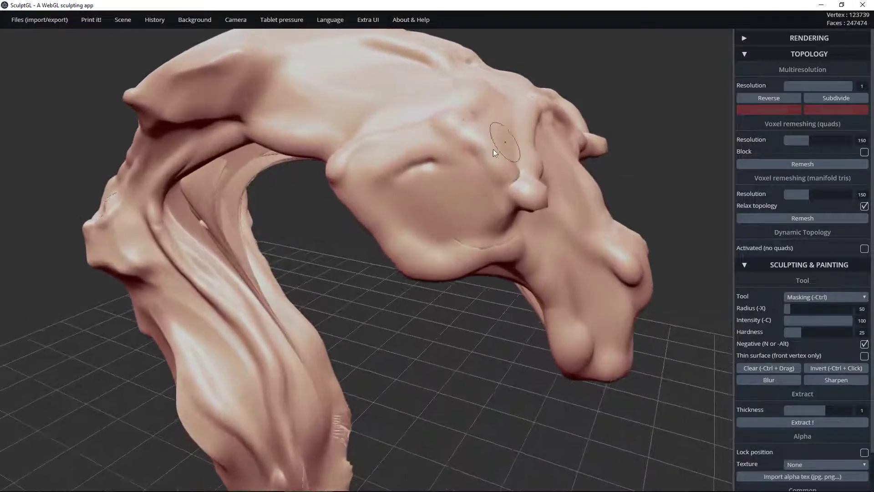
{"action": "mouse_move", "coordinate": [435, 188]}
{"action": "left_mouse_down"}
{"action": "mouse_move", "coordinate": [432, 163]}
{"action": "mouse_move", "coordinate": [451, 167]}
{"action": "left_mouse_up"}
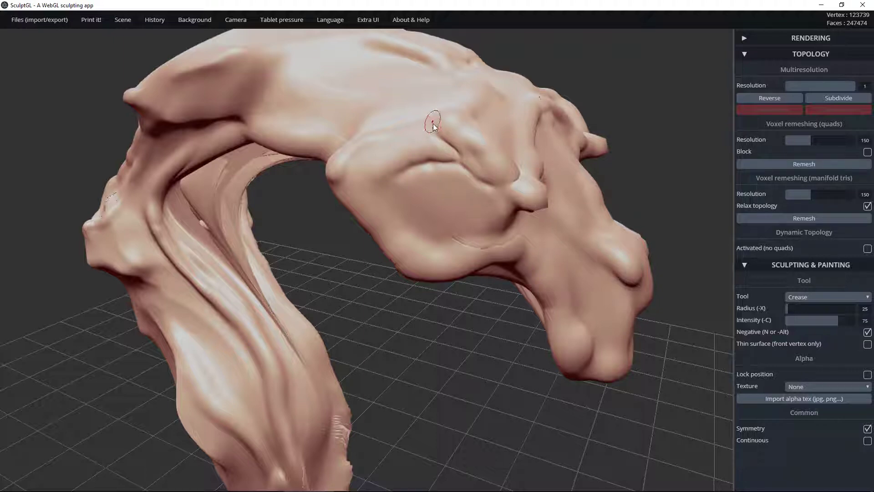
{"action": "mouse_move", "coordinate": [461, 163]}
{"action": "left_mouse_down"}
{"action": "mouse_move", "coordinate": [376, 174]}
{"action": "mouse_move", "coordinate": [350, 165]}
{"action": "mouse_move", "coordinate": [367, 173]}
{"action": "left_mouse_up"}
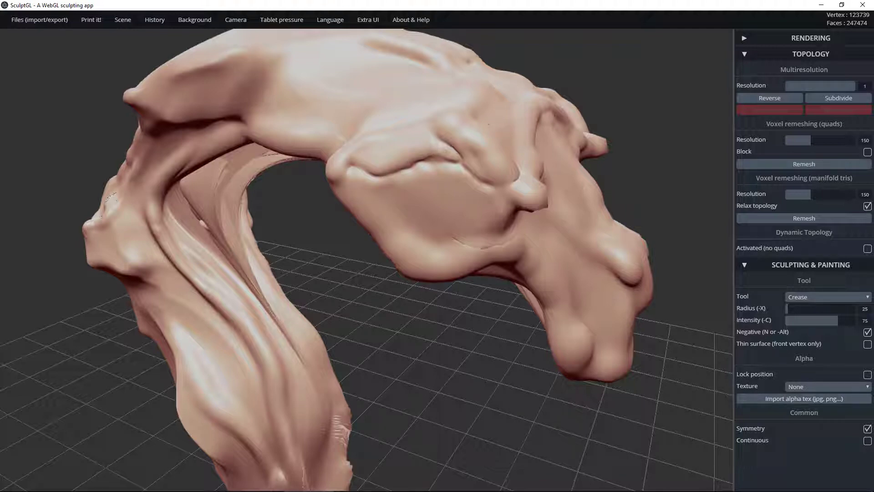
Step: Extend the creases around the rear knob and along the front edge of the flat side area with the Crease tool
{"action": "mouse_move", "coordinate": [367, 157]}
{"action": "left_mouse_down"}
{"action": "mouse_move", "coordinate": [350, 164]}
{"action": "mouse_move", "coordinate": [352, 187]}
{"action": "left_mouse_up"}
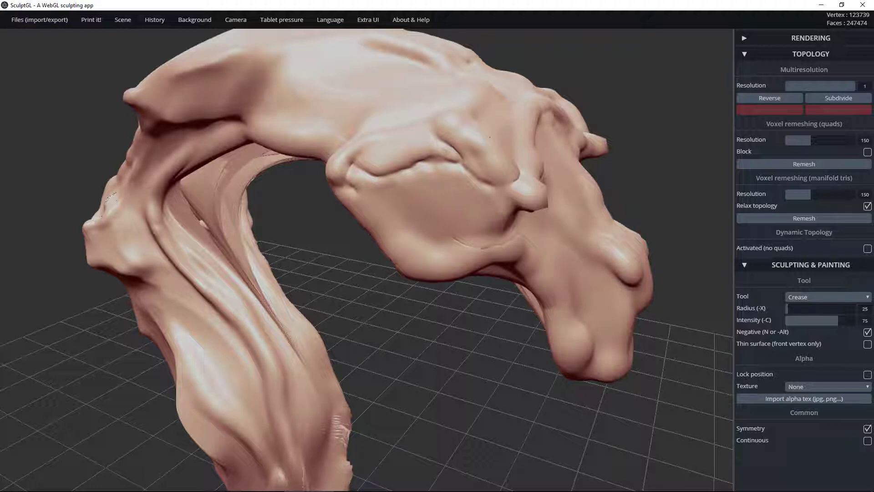
{"action": "mouse_move", "coordinate": [349, 181]}
{"action": "left_mouse_down"}
{"action": "mouse_move", "coordinate": [360, 194]}
{"action": "mouse_move", "coordinate": [390, 199]}
{"action": "left_mouse_up"}
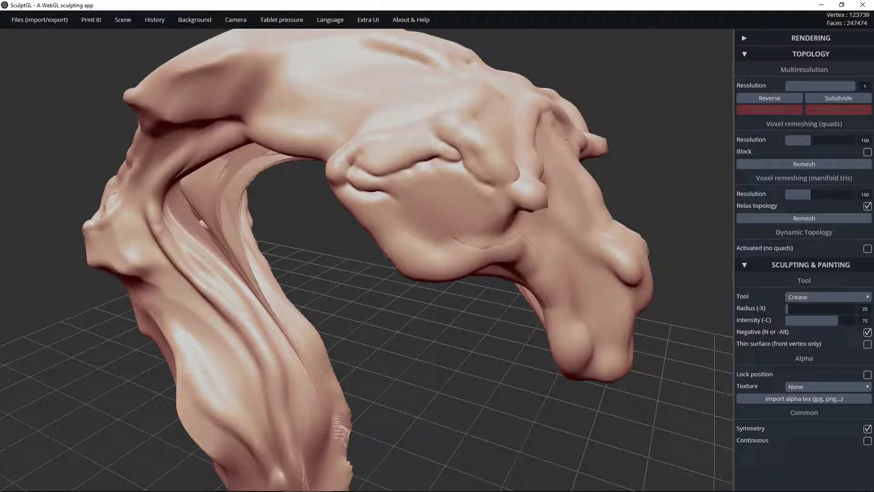
{"action": "mouse_move", "coordinate": [644, 155]}
{"action": "left_mouse_down"}
{"action": "mouse_move", "coordinate": [590, 150]}
{"action": "mouse_move", "coordinate": [669, 199]}
{"action": "mouse_move", "coordinate": [547, 169]}
{"action": "mouse_move", "coordinate": [387, 173]}
{"action": "left_mouse_up"}
{"action": "mouse_move", "coordinate": [597, 190]}
{"action": "left_mouse_down"}
{"action": "mouse_move", "coordinate": [209, 140]}
{"action": "mouse_move", "coordinate": [212, 178]}
{"action": "mouse_move", "coordinate": [603, 193]}
{"action": "left_mouse_up"}
{"action": "scroll", "coordinate": [209, 140], "scroll_direction": "up", "scroll_amount": 3}
{"action": "mouse_move", "coordinate": [234, 300]}
{"action": "left_mouse_down"}
{"action": "mouse_move", "coordinate": [324, 276]}
{"action": "mouse_move", "coordinate": [256, 195]}
{"action": "left_mouse_up"}
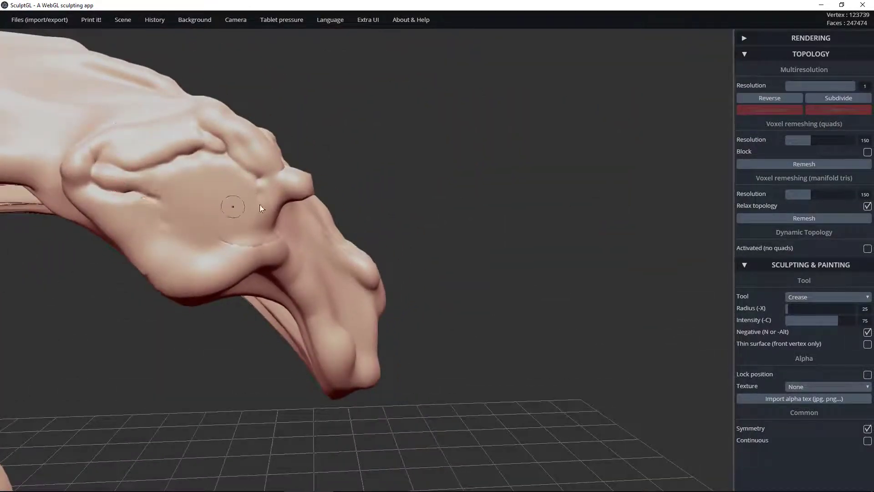
Step: Raise a round eyeball on the flat side of the head with radius 56 and Negative off, and mask it
{"action": "left_click_drag", "start_coordinate": [788, 307], "coordinate": [794, 308]}
{"action": "mouse_move", "coordinate": [207, 202]}
{"action": "left_mouse_down"}
{"action": "mouse_move", "coordinate": [222, 201]}
{"action": "mouse_move", "coordinate": [201, 197]}
{"action": "left_mouse_up"}
{"action": "key", "text": "ctrl"}
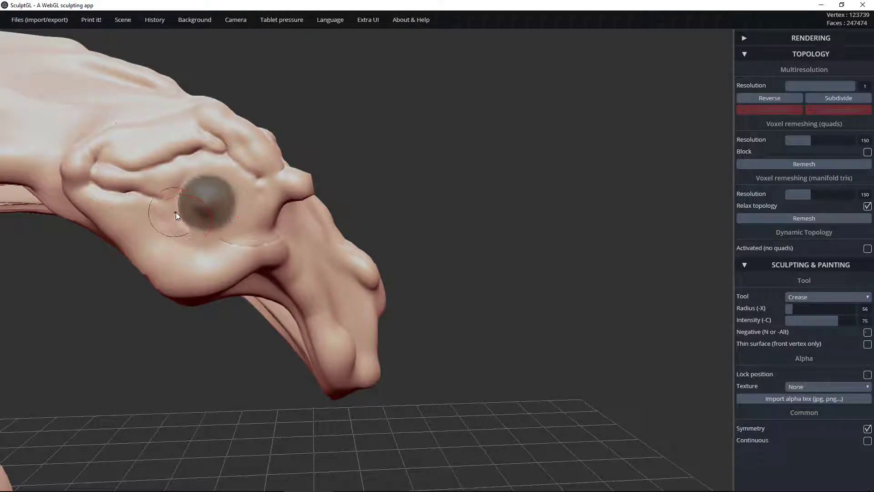
Step: Build up a rim around the masked eyeball, carve a groove around it with Negative on, and clear the mask
{"action": "mouse_move", "coordinate": [177, 211]}
{"action": "left_mouse_down"}
{"action": "mouse_move", "coordinate": [212, 230]}
{"action": "mouse_move", "coordinate": [232, 205]}
{"action": "left_mouse_up"}
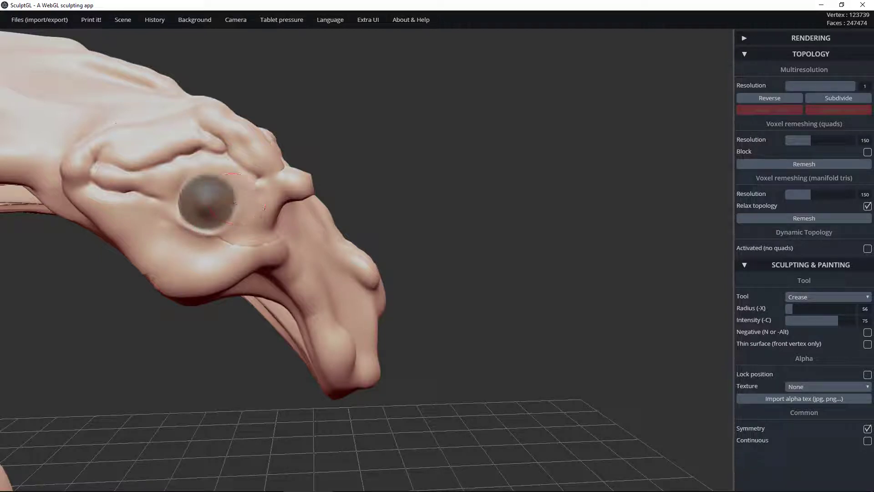
{"action": "left_click_drag", "start_coordinate": [209, 178], "coordinate": [178, 194]}
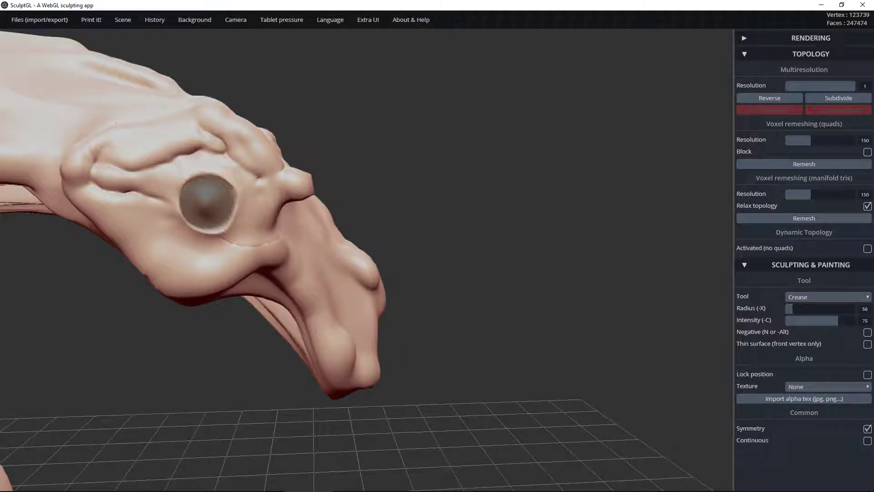
{"action": "mouse_move", "coordinate": [204, 177]}
{"action": "left_mouse_down"}
{"action": "mouse_move", "coordinate": [183, 182]}
{"action": "mouse_move", "coordinate": [182, 219]}
{"action": "mouse_move", "coordinate": [223, 226]}
{"action": "mouse_move", "coordinate": [235, 202]}
{"action": "left_mouse_up"}
{"action": "key", "text": "n"}
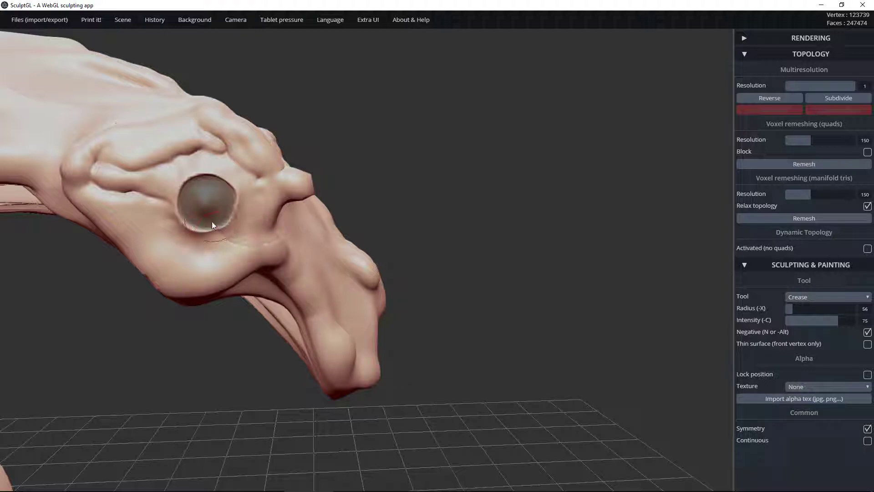
{"action": "left_click_drag", "start_coordinate": [241, 232], "coordinate": [258, 197]}
{"action": "left_click_drag", "start_coordinate": [355, 132], "coordinate": [332, 143], "text": "ctrl"}
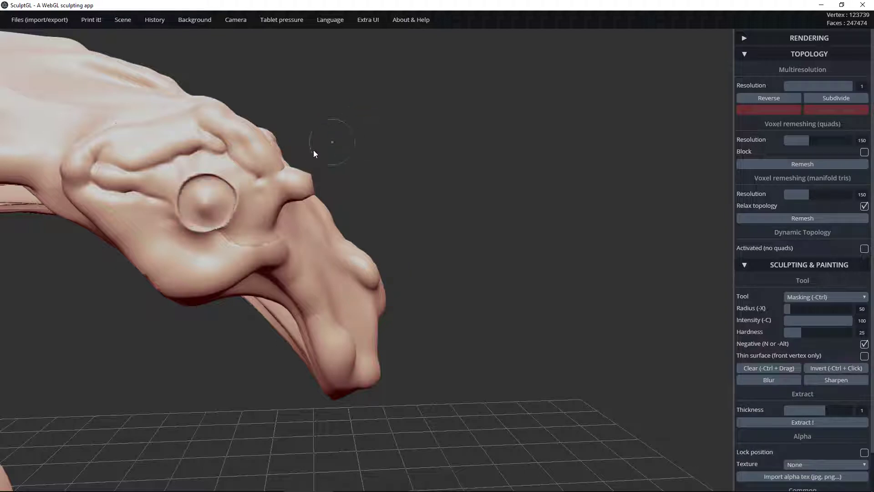
Step: Carve a small crease below the eye socket with the Crease radius reduced to 18, and undo the last trial stroke
{"action": "left_click_drag", "start_coordinate": [214, 225], "coordinate": [230, 238]}
{"action": "left_click_drag", "start_coordinate": [792, 308], "coordinate": [787, 309]}
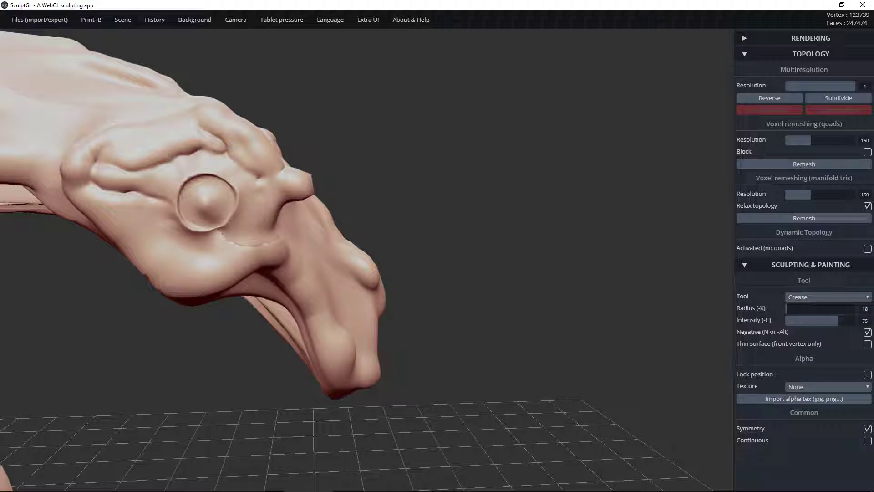
{"action": "left_click_drag", "start_coordinate": [216, 228], "coordinate": [221, 237]}
{"action": "mouse_move", "coordinate": [206, 221]}
{"action": "left_mouse_down"}
{"action": "mouse_move", "coordinate": [197, 203]}
{"action": "mouse_move", "coordinate": [208, 188]}
{"action": "mouse_move", "coordinate": [210, 220]}
{"action": "left_mouse_up"}
{"action": "key", "text": "ctrl+z"}
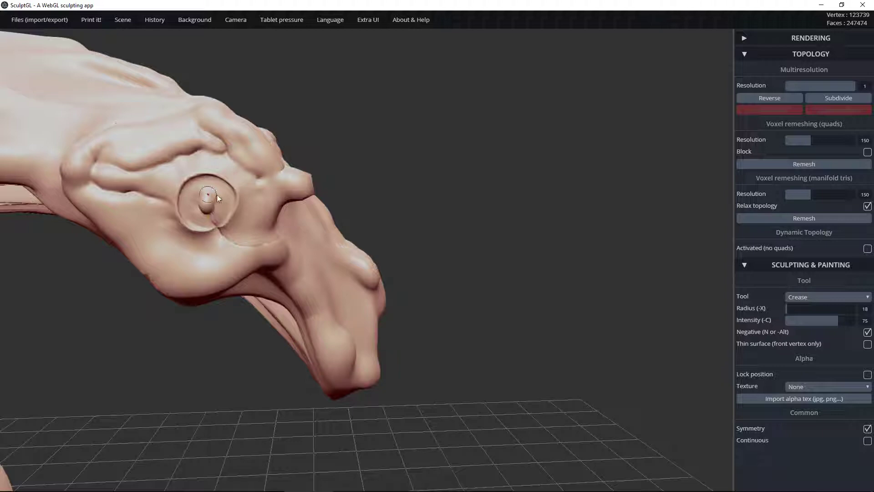
Step: Carve detail into the eyeball and fine wrinkles around the eye socket with the Crease tool at radius 18
{"action": "mouse_move", "coordinate": [377, 111]}
{"action": "left_mouse_down"}
{"action": "mouse_move", "coordinate": [325, 117]}
{"action": "mouse_move", "coordinate": [269, 99]}
{"action": "mouse_move", "coordinate": [312, 96]}
{"action": "mouse_move", "coordinate": [181, 167]}
{"action": "left_mouse_up"}
{"action": "left_click_drag", "start_coordinate": [211, 195], "coordinate": [221, 181]}
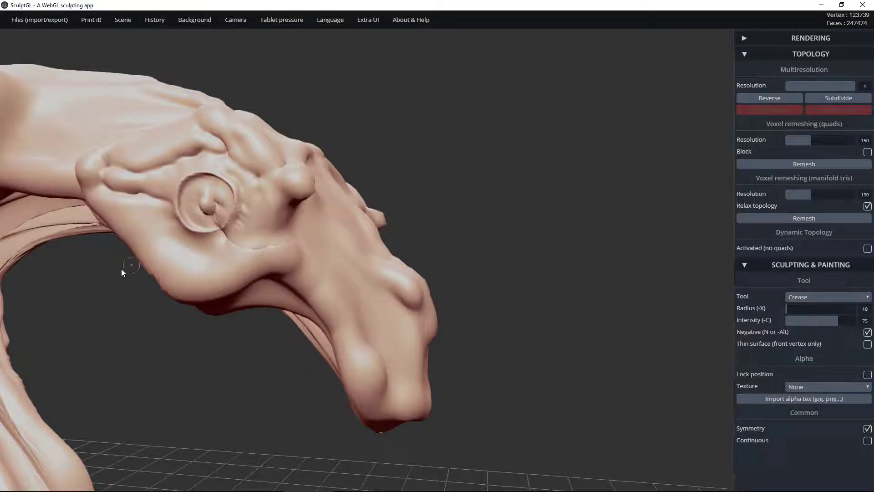
{"action": "mouse_move", "coordinate": [121, 268]}
{"action": "left_mouse_down"}
{"action": "mouse_move", "coordinate": [195, 353]}
{"action": "mouse_move", "coordinate": [310, 296]}
{"action": "mouse_move", "coordinate": [171, 190]}
{"action": "left_mouse_up"}
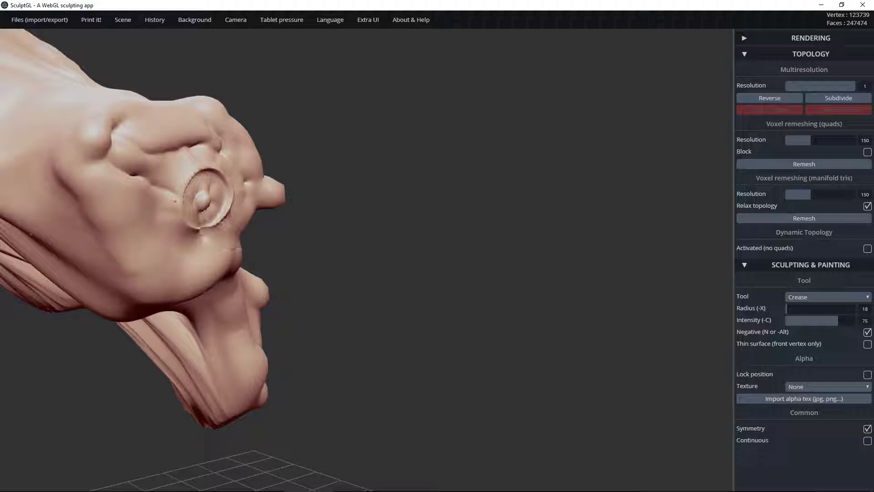
{"action": "mouse_move", "coordinate": [168, 186]}
{"action": "left_mouse_down"}
{"action": "mouse_move", "coordinate": [171, 192]}
{"action": "mouse_move", "coordinate": [195, 164]}
{"action": "left_mouse_up"}
{"action": "mouse_move", "coordinate": [172, 203]}
{"action": "left_mouse_down"}
{"action": "mouse_move", "coordinate": [181, 185]}
{"action": "mouse_move", "coordinate": [172, 210]}
{"action": "left_mouse_up"}
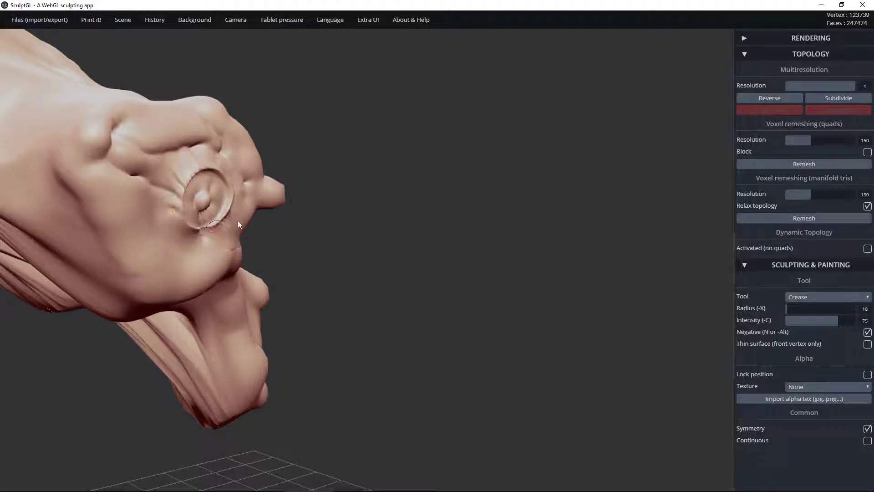
Step: Carve fine creases into the skin above and around the eyeball with the Crease tool at radius 18
{"action": "mouse_move", "coordinate": [336, 149]}
{"action": "left_mouse_down"}
{"action": "mouse_move", "coordinate": [269, 141]}
{"action": "mouse_move", "coordinate": [226, 161]}
{"action": "mouse_move", "coordinate": [259, 170]}
{"action": "left_mouse_up"}
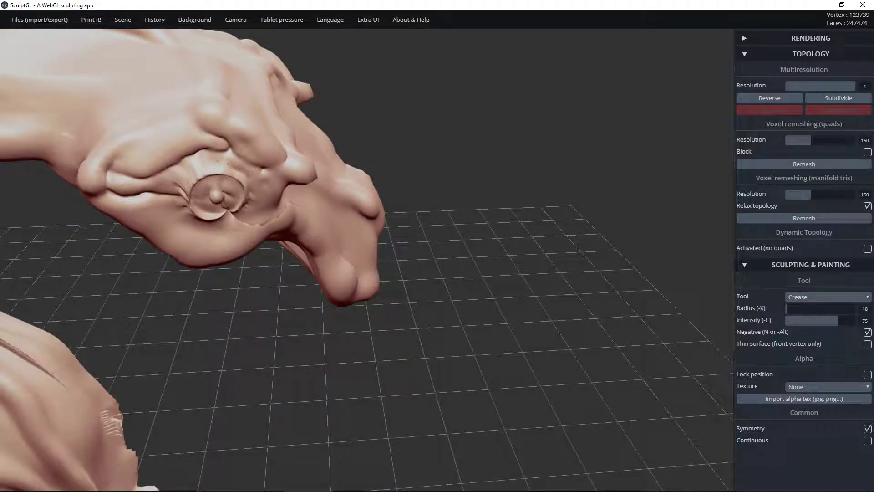
{"action": "left_click_drag", "start_coordinate": [222, 154], "coordinate": [219, 158]}
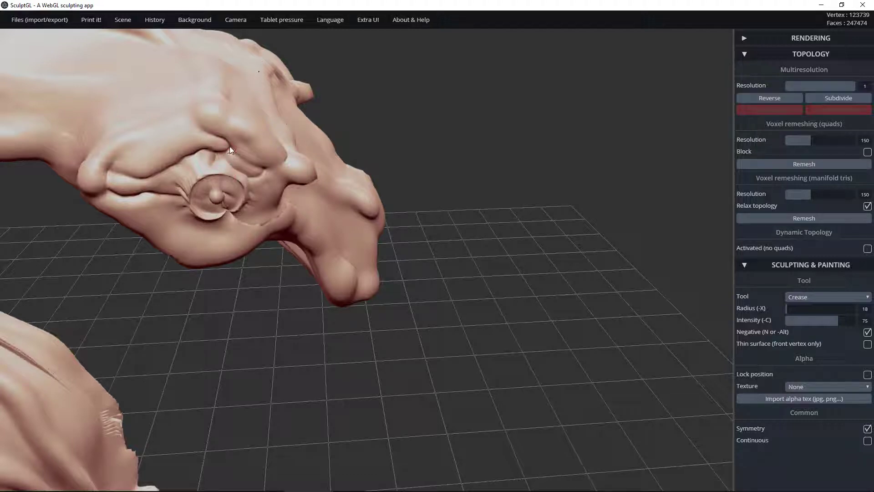
{"action": "mouse_move", "coordinate": [347, 123]}
{"action": "left_mouse_down"}
{"action": "mouse_move", "coordinate": [326, 88]}
{"action": "mouse_move", "coordinate": [387, 86]}
{"action": "mouse_move", "coordinate": [375, 45]}
{"action": "left_mouse_up"}
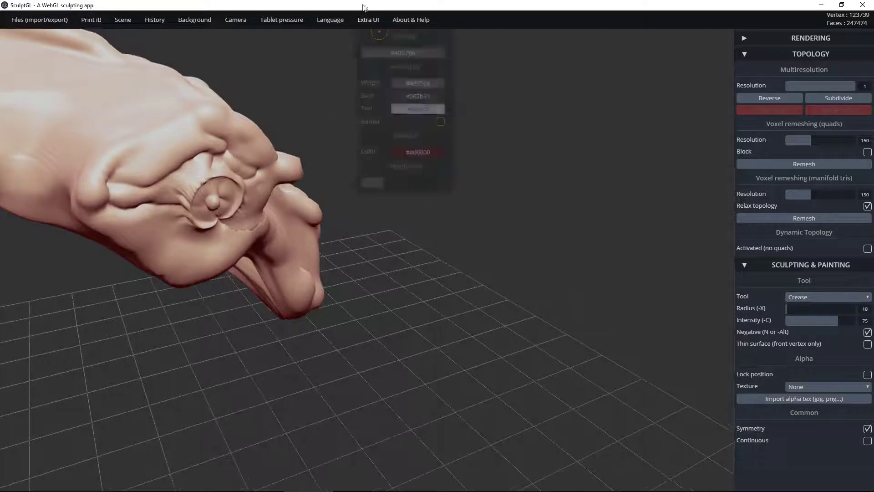
{"action": "mouse_move", "coordinate": [273, 107]}
{"action": "left_mouse_down"}
{"action": "mouse_move", "coordinate": [298, 116]}
{"action": "mouse_move", "coordinate": [308, 185]}
{"action": "left_mouse_up"}
{"action": "key", "text": "alt"}
{"action": "right_click_drag", "start_coordinate": [253, 127], "coordinate": [451, 187], "text": "ctrl"}
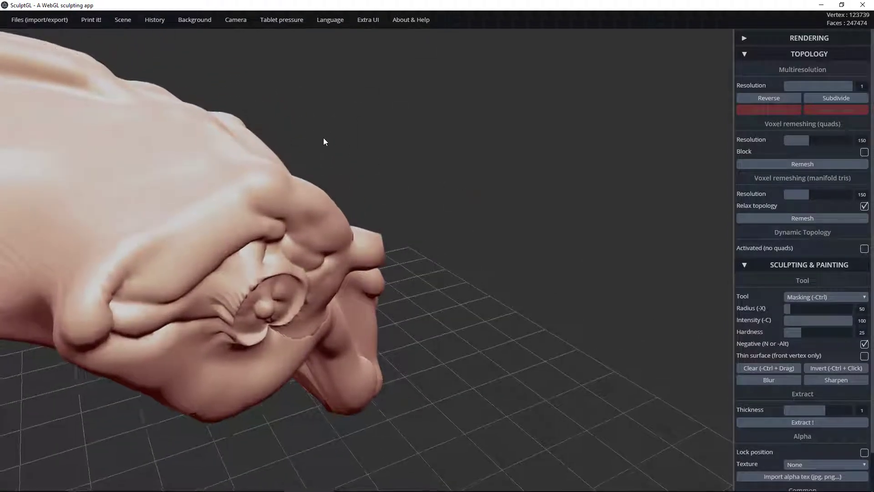
{"action": "right_click_drag", "start_coordinate": [323, 138], "coordinate": [429, 142], "text": "ctrl"}
{"action": "left_click_drag", "start_coordinate": [429, 143], "coordinate": [301, 157]}
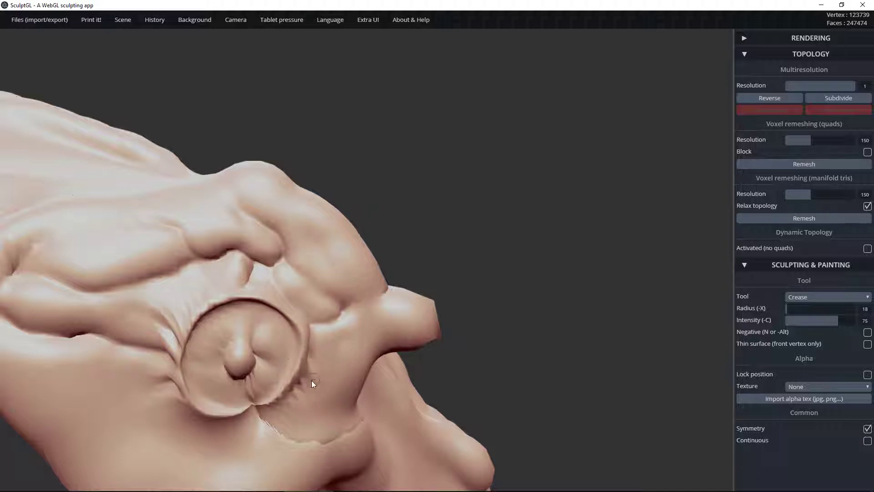
Step: Carve mirrored lengthwise grooves down the front of the snout below the brow ridge, using Crease at radius 18 with Negative on
{"action": "right_click_drag", "start_coordinate": [311, 380], "coordinate": [313, 274], "text": "alt"}
{"action": "right_click_drag", "start_coordinate": [241, 250], "coordinate": [267, 109], "text": "ctrl"}
{"action": "mouse_move", "coordinate": [429, 261]}
{"action": "right_mouse_down"}
{"action": "mouse_move", "coordinate": [327, 312]}
{"action": "mouse_move", "coordinate": [181, 296]}
{"action": "mouse_move", "coordinate": [226, 253]}
{"action": "mouse_move", "coordinate": [211, 345]}
{"action": "right_mouse_up"}
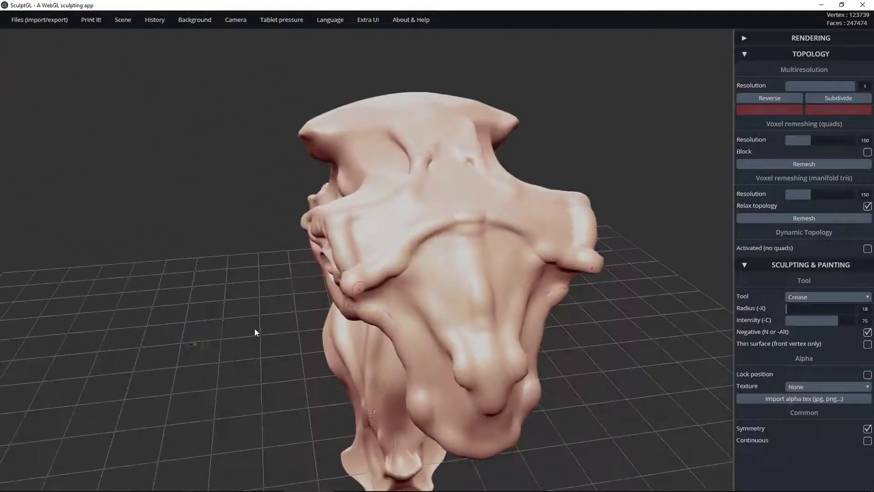
{"action": "left_click", "coordinate": [812, 302]}
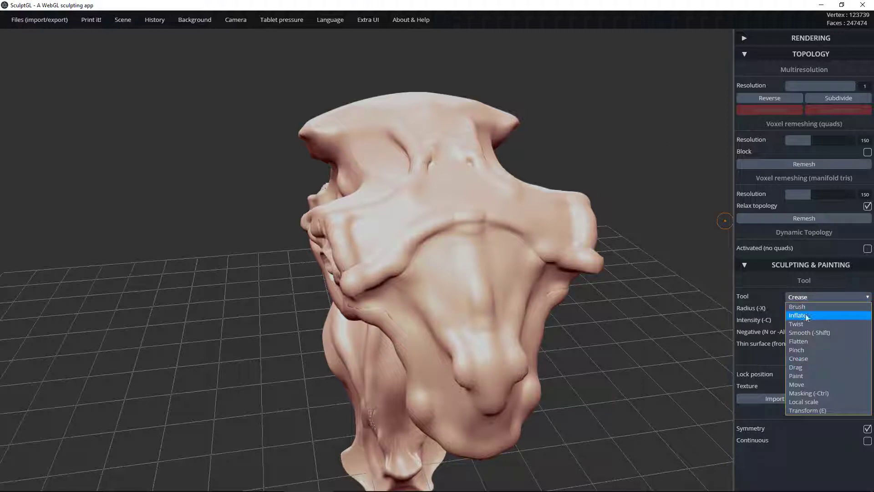
{"action": "left_click", "coordinate": [799, 351]}
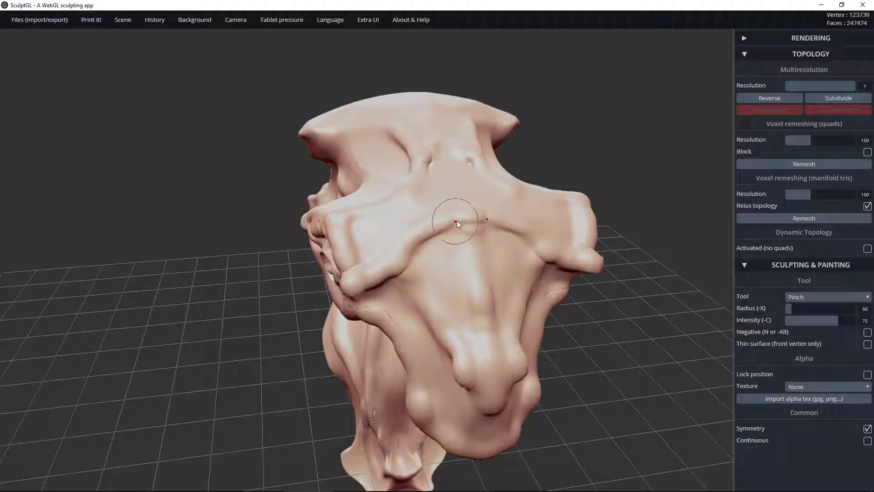
{"action": "left_click", "coordinate": [809, 297]}
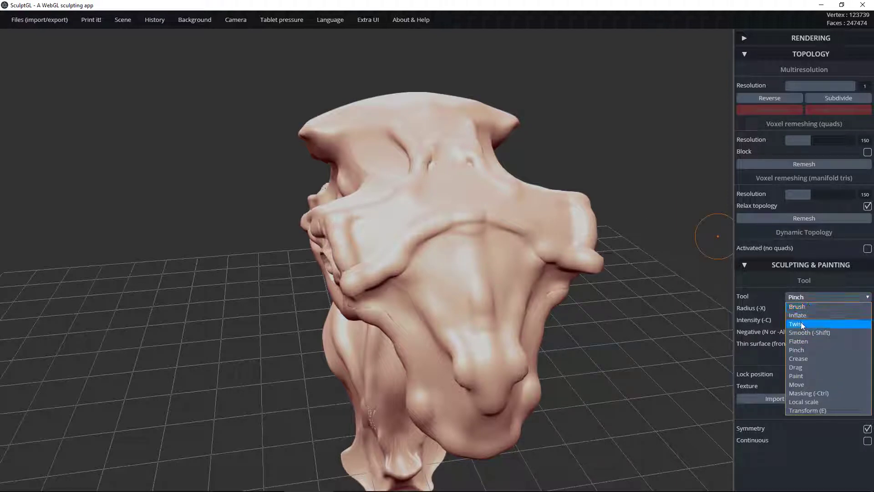
{"action": "left_click", "coordinate": [797, 359]}
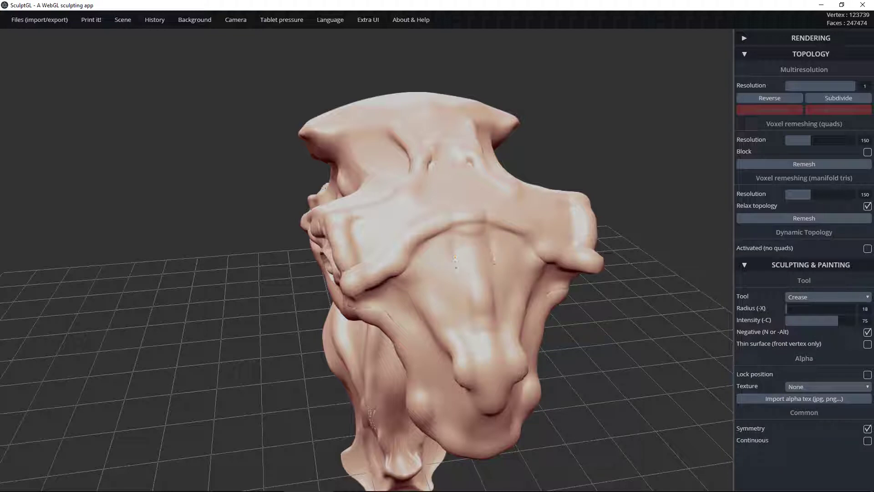
{"action": "mouse_move", "coordinate": [461, 277]}
{"action": "left_mouse_down"}
{"action": "mouse_move", "coordinate": [448, 242]}
{"action": "mouse_move", "coordinate": [454, 264]}
{"action": "mouse_move", "coordinate": [438, 237]}
{"action": "mouse_move", "coordinate": [426, 241]}
{"action": "left_mouse_up"}
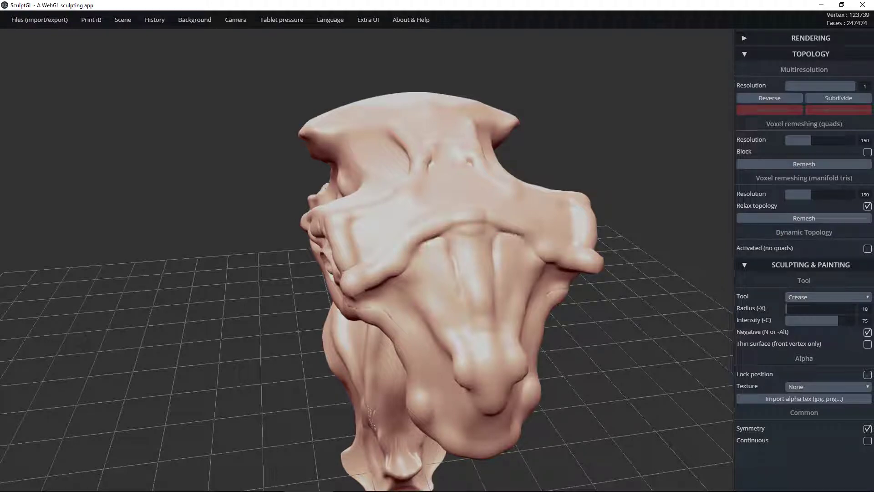
Step: Deepen the crease beneath the brow ridge and extend the lengthwise grooves along both sides of the central snout ridge
{"action": "mouse_move", "coordinate": [429, 223]}
{"action": "right_mouse_down", "text": "ctrl"}
{"action": "mouse_move", "coordinate": [455, 236]}
{"action": "mouse_move", "coordinate": [569, 220]}
{"action": "mouse_move", "coordinate": [548, 222]}
{"action": "mouse_move", "coordinate": [590, 204]}
{"action": "right_mouse_up", "text": "ctrl"}
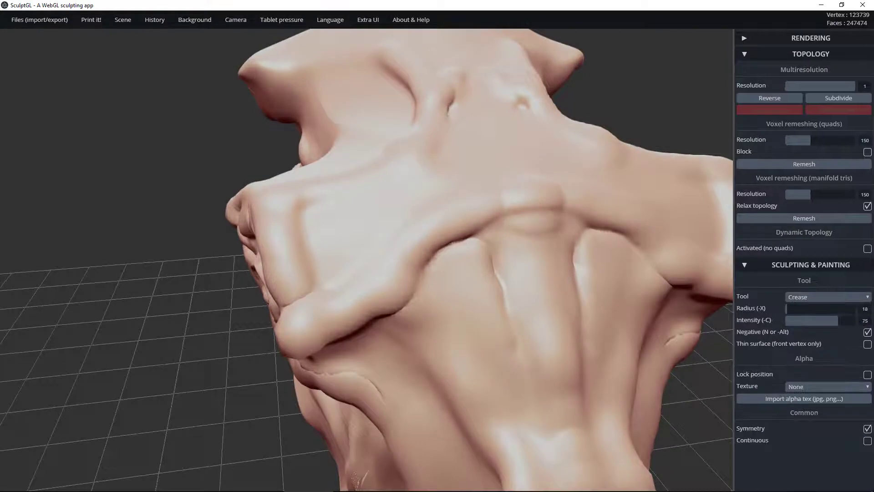
{"action": "scroll", "coordinate": [427, 238], "scroll_direction": "down", "scroll_amount": 3}
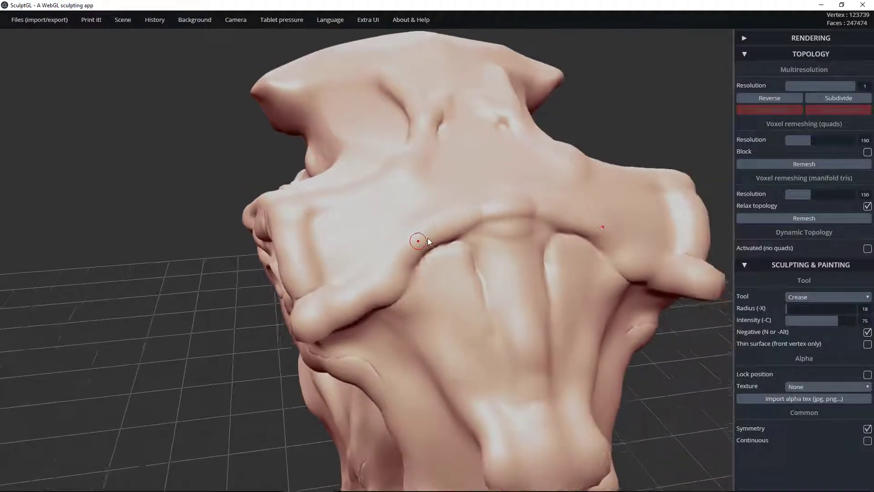
{"action": "scroll", "coordinate": [427, 237], "scroll_direction": "up", "scroll_amount": 2}
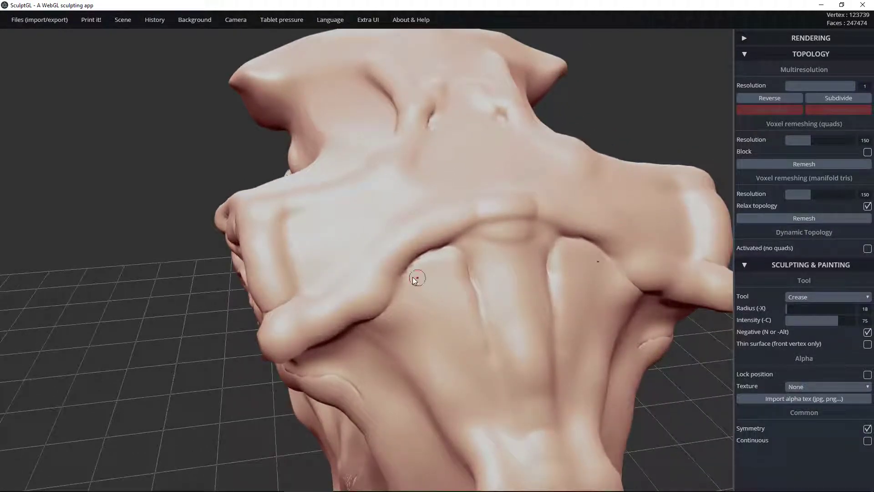
{"action": "left_click_drag", "start_coordinate": [401, 274], "coordinate": [451, 247]}
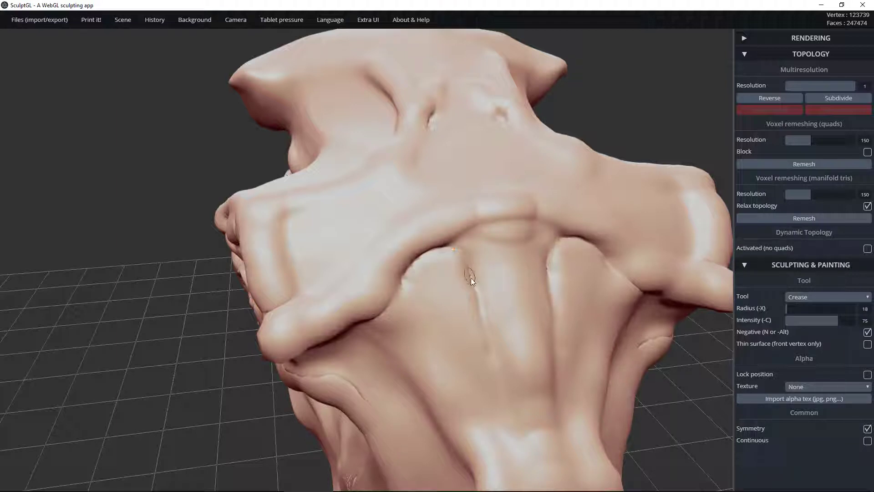
{"action": "left_click_drag", "start_coordinate": [471, 246], "coordinate": [467, 236]}
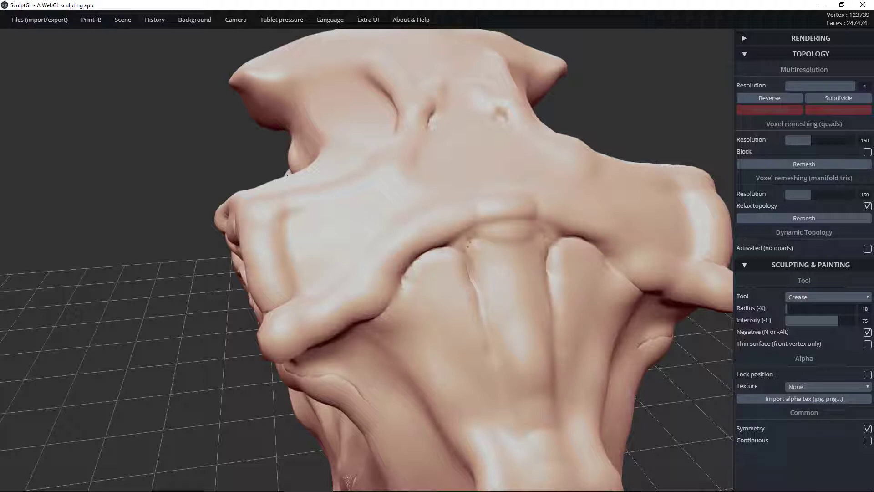
{"action": "left_click_drag", "start_coordinate": [481, 306], "coordinate": [498, 379]}
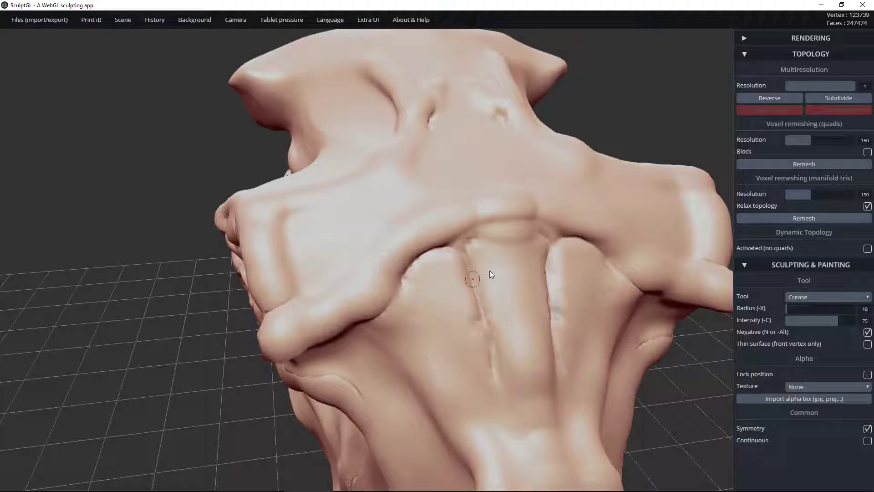
Step: Tighten the lengthwise snout grooves with the Pinch tool at radius 50 and intensity 75
{"action": "left_click", "coordinate": [800, 297]}
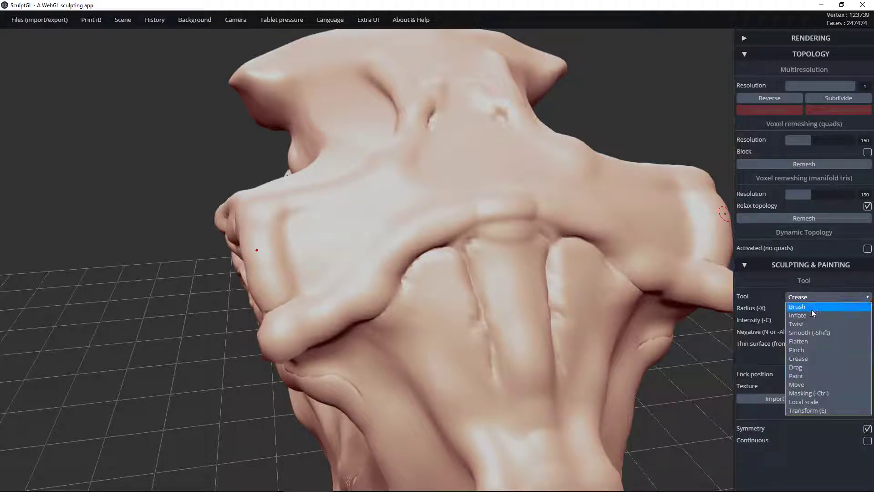
{"action": "left_click", "coordinate": [800, 350]}
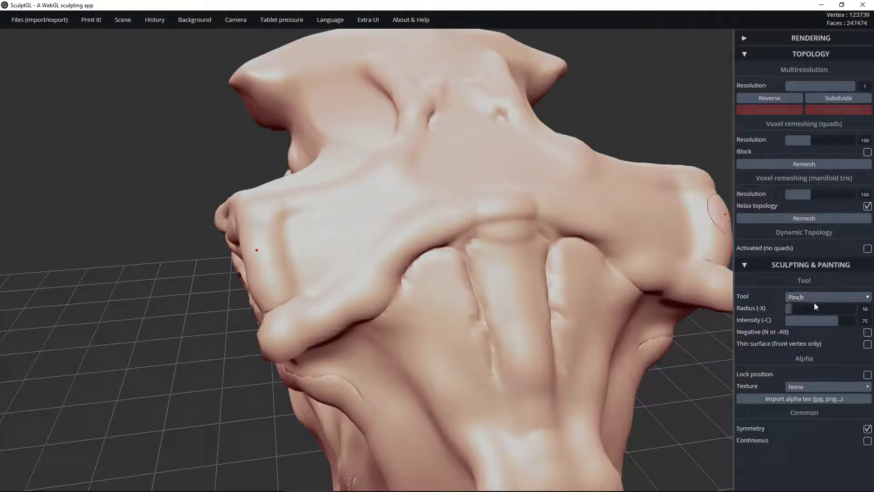
{"action": "left_click", "coordinate": [814, 299]}
{"action": "left_click", "coordinate": [800, 349]}
{"action": "left_click_drag", "start_coordinate": [475, 293], "coordinate": [499, 383]}
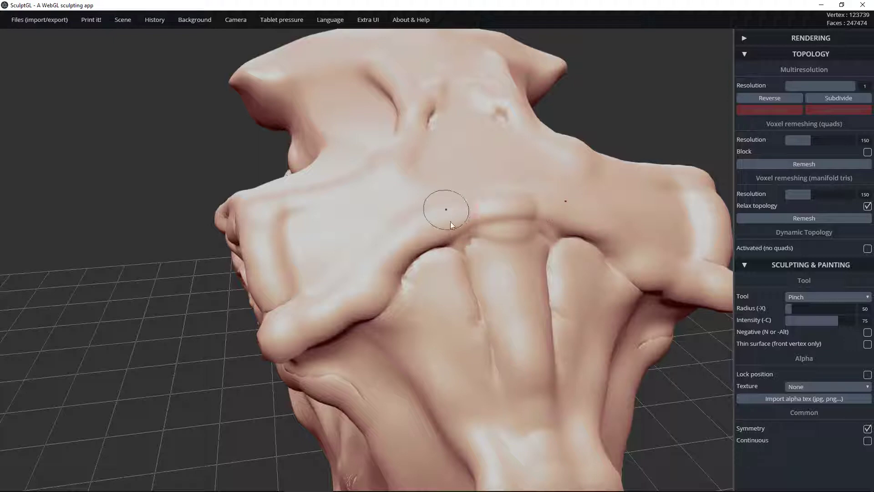
Step: Pinch the creases under the brow ridge and around the upper ends of the snout grooves to sharpen them
{"action": "mouse_move", "coordinate": [471, 248]}
{"action": "right_mouse_down", "text": "ctrl"}
{"action": "mouse_move", "coordinate": [547, 259]}
{"action": "mouse_move", "coordinate": [505, 279]}
{"action": "right_mouse_up", "text": "ctrl"}
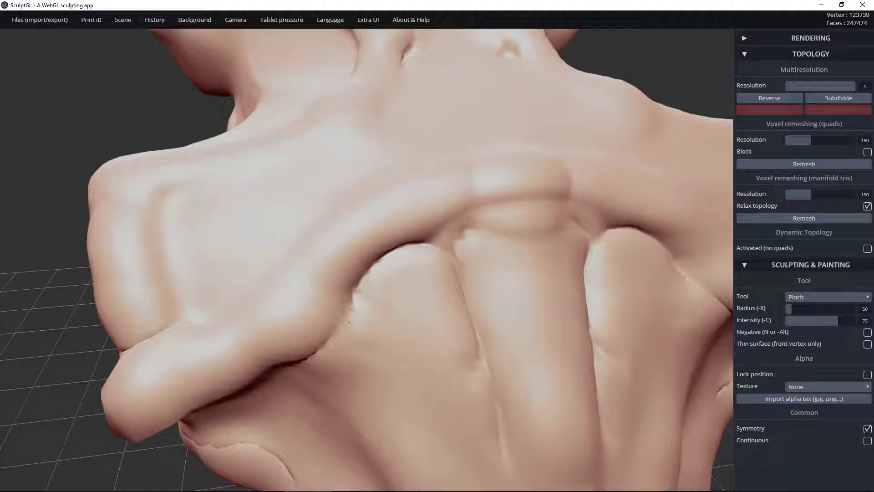
{"action": "left_click_drag", "start_coordinate": [387, 254], "coordinate": [436, 248]}
{"action": "left_click_drag", "start_coordinate": [603, 236], "coordinate": [591, 284]}
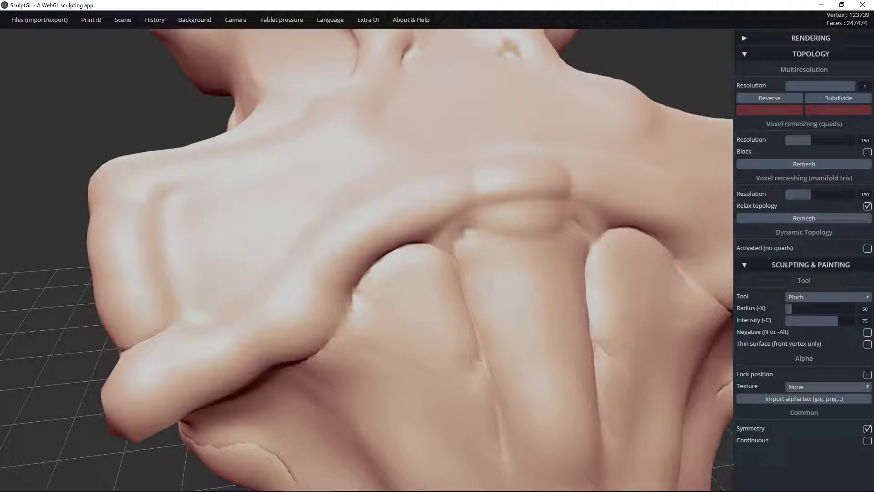
{"action": "mouse_move", "coordinate": [591, 326]}
{"action": "left_mouse_down"}
{"action": "mouse_move", "coordinate": [589, 301]}
{"action": "mouse_move", "coordinate": [593, 314]}
{"action": "left_mouse_up"}
{"action": "left_click_drag", "start_coordinate": [606, 229], "coordinate": [621, 228]}
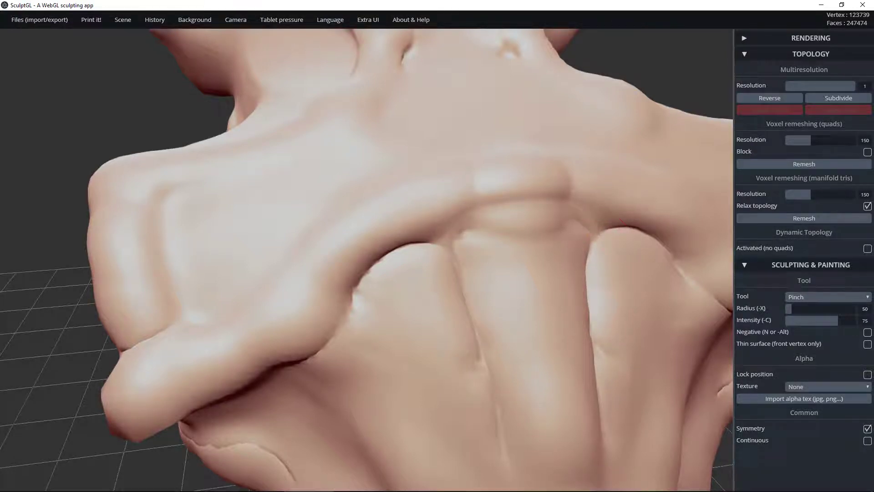
{"action": "left_click_drag", "start_coordinate": [457, 241], "coordinate": [401, 246]}
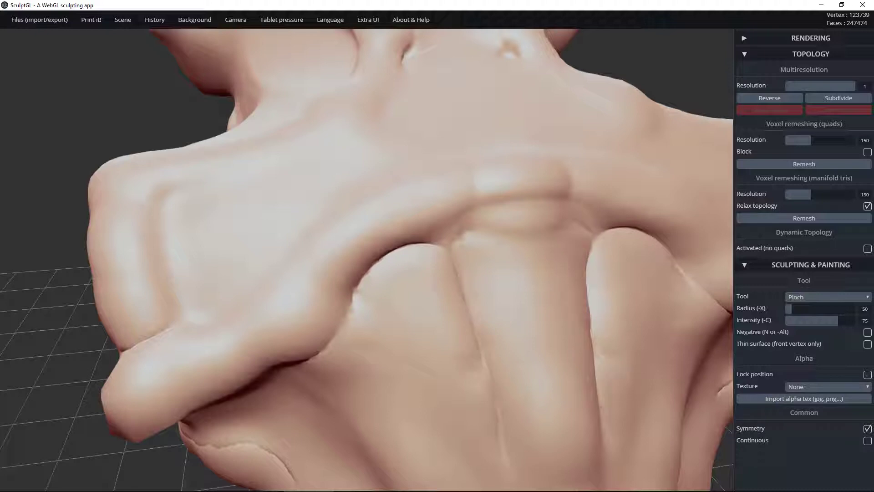
Step: Activate dynamic topology and recarve the snout grooves and the brow's lower edge with Crease at radius 36, Negative on
{"action": "mouse_move", "coordinate": [477, 326]}
{"action": "right_mouse_down"}
{"action": "mouse_move", "coordinate": [453, 244]}
{"action": "mouse_move", "coordinate": [454, 340]}
{"action": "mouse_move", "coordinate": [481, 304]}
{"action": "right_mouse_up"}
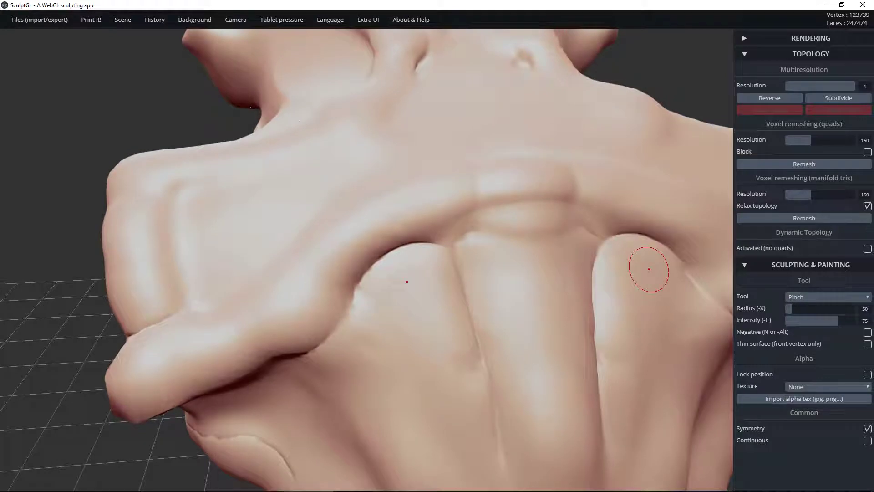
{"action": "left_click", "coordinate": [868, 248]}
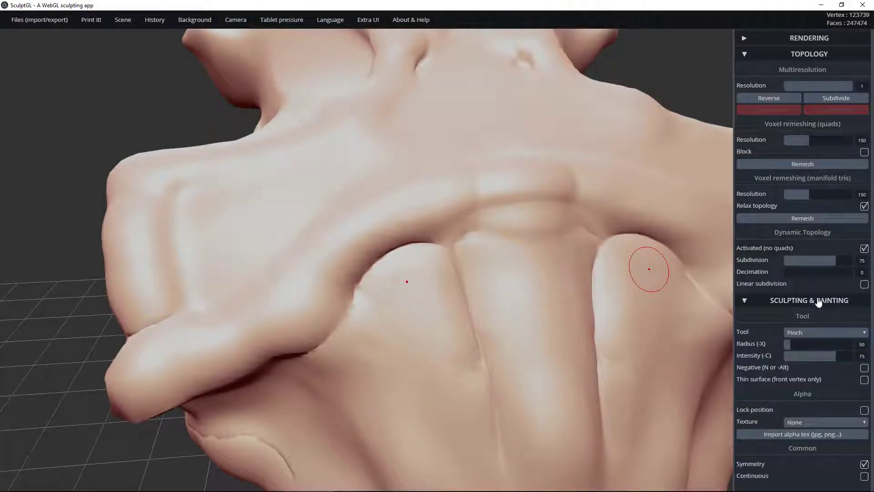
{"action": "left_click", "coordinate": [803, 334]}
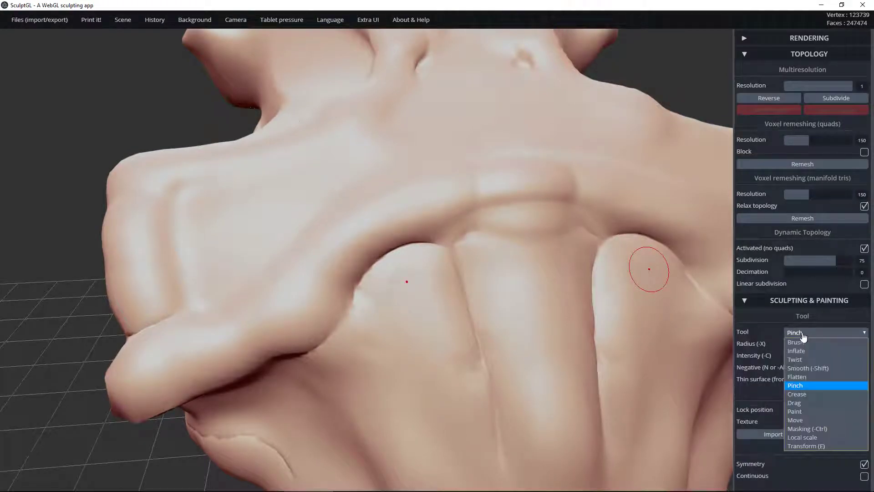
{"action": "left_click", "coordinate": [796, 393]}
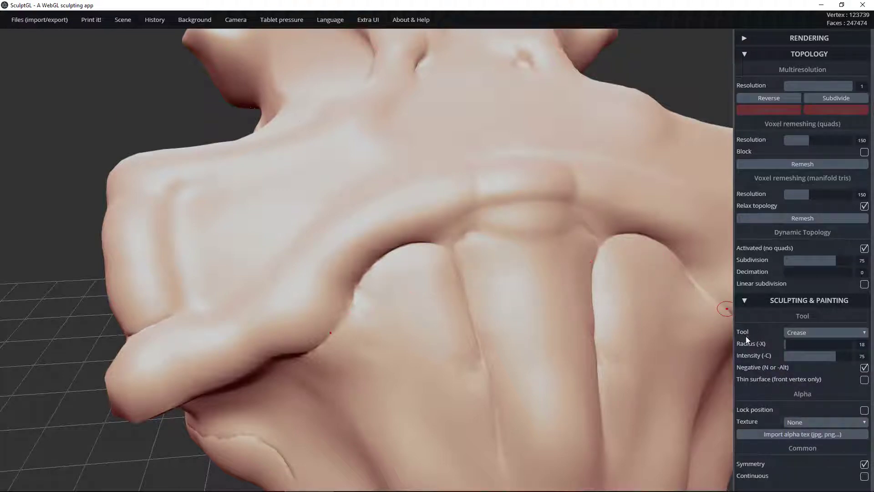
{"action": "left_click_drag", "start_coordinate": [784, 345], "coordinate": [788, 346]}
{"action": "mouse_move", "coordinate": [452, 252]}
{"action": "left_mouse_down"}
{"action": "mouse_move", "coordinate": [460, 278]}
{"action": "mouse_move", "coordinate": [468, 259]}
{"action": "mouse_move", "coordinate": [478, 372]}
{"action": "mouse_move", "coordinate": [488, 361]}
{"action": "mouse_move", "coordinate": [446, 247]}
{"action": "left_mouse_up"}
{"action": "mouse_move", "coordinate": [449, 249]}
{"action": "left_mouse_down"}
{"action": "mouse_move", "coordinate": [421, 243]}
{"action": "mouse_move", "coordinate": [374, 260]}
{"action": "mouse_move", "coordinate": [324, 347]}
{"action": "mouse_move", "coordinate": [266, 373]}
{"action": "left_mouse_up"}
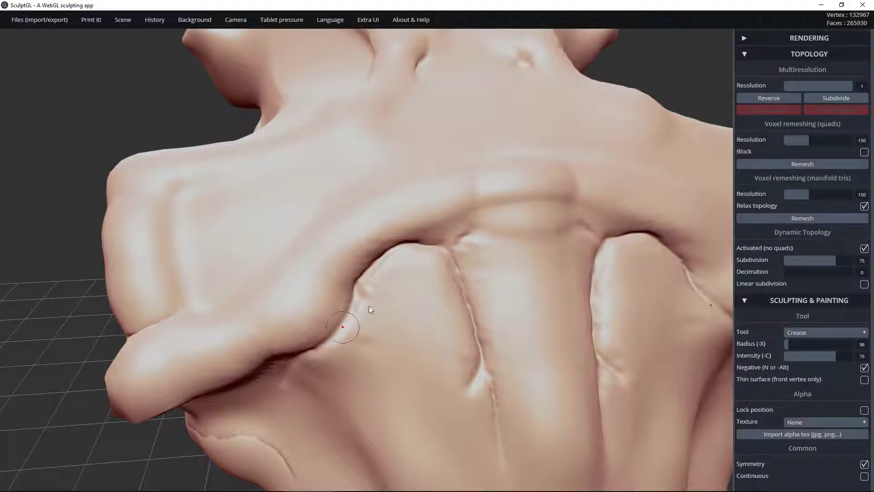
{"action": "mouse_move", "coordinate": [359, 292]}
{"action": "left_mouse_down"}
{"action": "mouse_move", "coordinate": [338, 325]}
{"action": "mouse_move", "coordinate": [368, 268]}
{"action": "mouse_move", "coordinate": [405, 242]}
{"action": "mouse_move", "coordinate": [465, 243]}
{"action": "mouse_move", "coordinate": [446, 242]}
{"action": "mouse_move", "coordinate": [449, 253]}
{"action": "mouse_move", "coordinate": [444, 248]}
{"action": "mouse_move", "coordinate": [455, 239]}
{"action": "mouse_move", "coordinate": [482, 228]}
{"action": "mouse_move", "coordinate": [521, 241]}
{"action": "mouse_move", "coordinate": [486, 229]}
{"action": "mouse_move", "coordinate": [440, 245]}
{"action": "left_mouse_up"}
Step: Carve creases outlining the central brow bump, define the snout plates, and branch a crease across each side of the brow
{"action": "key", "text": "ctrl"}
{"action": "mouse_move", "coordinate": [484, 272]}
{"action": "right_mouse_down", "text": "ctrl"}
{"action": "mouse_move", "coordinate": [481, 184]}
{"action": "mouse_move", "coordinate": [433, 191]}
{"action": "right_mouse_up", "text": "ctrl"}
{"action": "mouse_move", "coordinate": [419, 256]}
{"action": "left_mouse_down"}
{"action": "mouse_move", "coordinate": [424, 250]}
{"action": "mouse_move", "coordinate": [434, 273]}
{"action": "left_mouse_up"}
{"action": "mouse_move", "coordinate": [448, 330]}
{"action": "left_mouse_down"}
{"action": "mouse_move", "coordinate": [455, 364]}
{"action": "mouse_move", "coordinate": [444, 340]}
{"action": "mouse_move", "coordinate": [384, 380]}
{"action": "mouse_move", "coordinate": [447, 344]}
{"action": "mouse_move", "coordinate": [446, 320]}
{"action": "left_mouse_up"}
{"action": "mouse_move", "coordinate": [434, 269]}
{"action": "left_mouse_down"}
{"action": "mouse_move", "coordinate": [411, 231]}
{"action": "mouse_move", "coordinate": [432, 241]}
{"action": "mouse_move", "coordinate": [405, 229]}
{"action": "mouse_move", "coordinate": [402, 203]}
{"action": "left_mouse_up"}
{"action": "left_click_drag", "start_coordinate": [403, 235], "coordinate": [416, 189]}
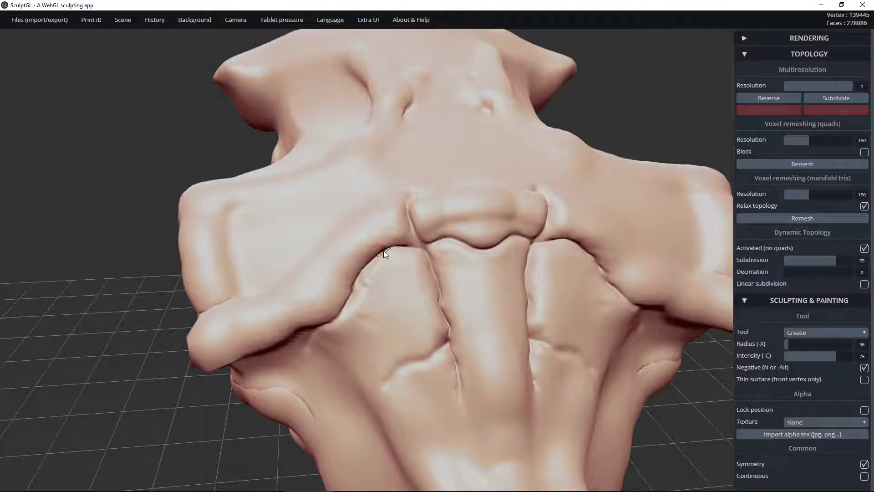
{"action": "mouse_move", "coordinate": [383, 251]}
{"action": "left_mouse_down"}
{"action": "mouse_move", "coordinate": [376, 255]}
{"action": "mouse_move", "coordinate": [362, 241]}
{"action": "mouse_move", "coordinate": [380, 249]}
{"action": "mouse_move", "coordinate": [356, 223]}
{"action": "mouse_move", "coordinate": [358, 239]}
{"action": "mouse_move", "coordinate": [338, 220]}
{"action": "mouse_move", "coordinate": [311, 235]}
{"action": "left_mouse_up"}
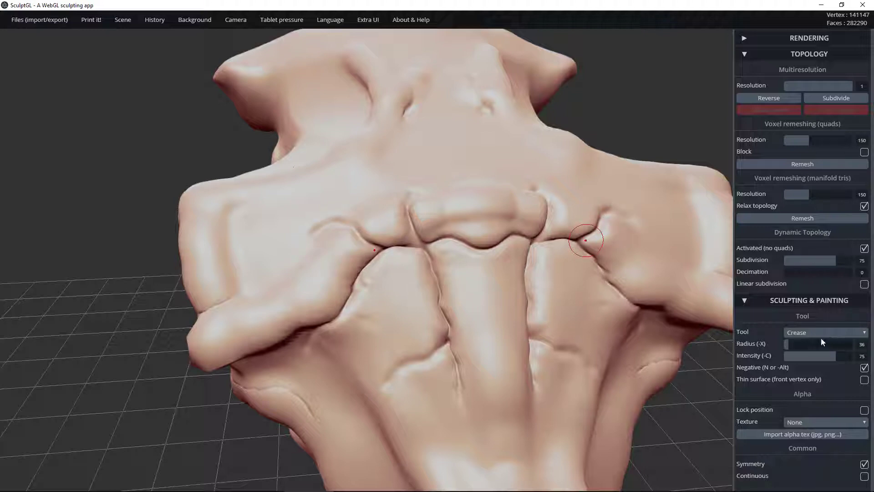
Step: Sharpen the creases beneath the central brow bump with the Pinch tool at radius 50
{"action": "left_click", "coordinate": [821, 336]}
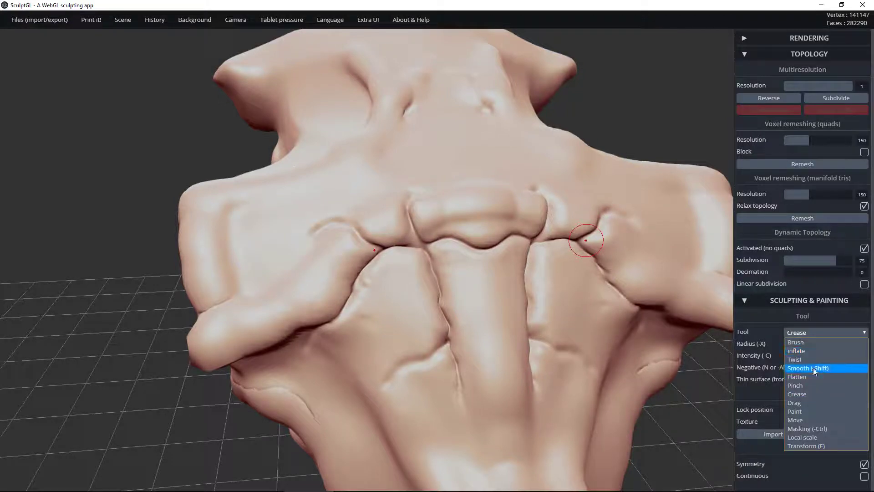
{"action": "left_click", "coordinate": [796, 385]}
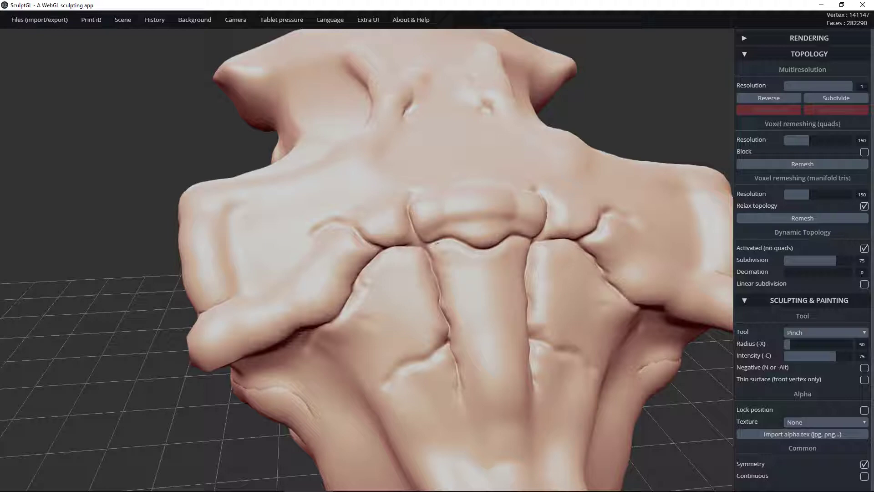
{"action": "left_click_drag", "start_coordinate": [431, 255], "coordinate": [454, 238]}
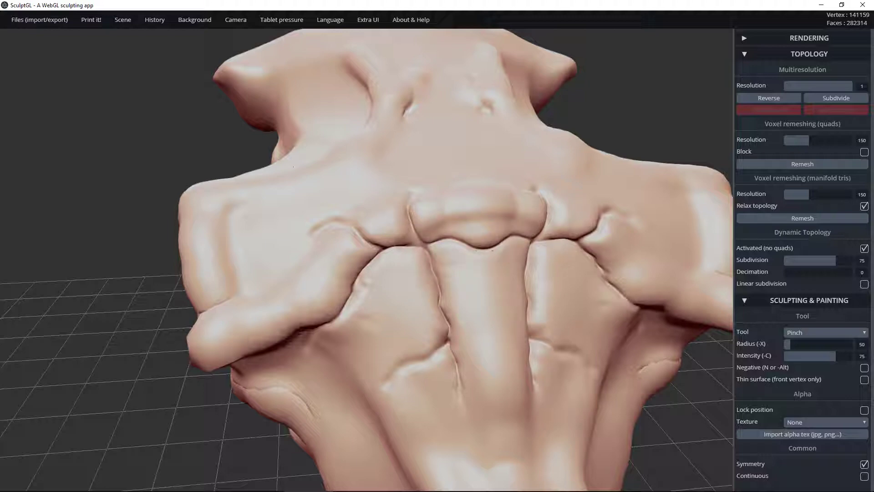
{"action": "left_click_drag", "start_coordinate": [558, 227], "coordinate": [519, 237]}
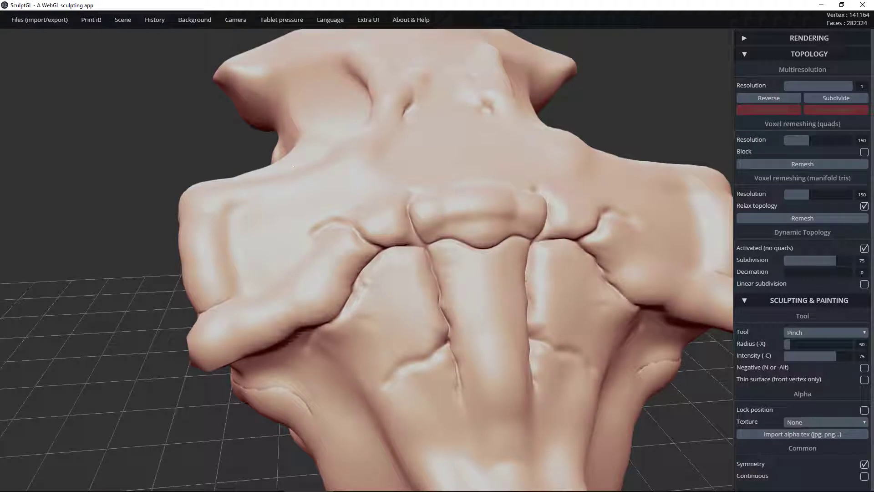
Step: Pinch the inner snout groove's upper section and the crease branching across the side of the brow at radius 50
{"action": "left_click_drag", "start_coordinate": [453, 246], "coordinate": [437, 309]}
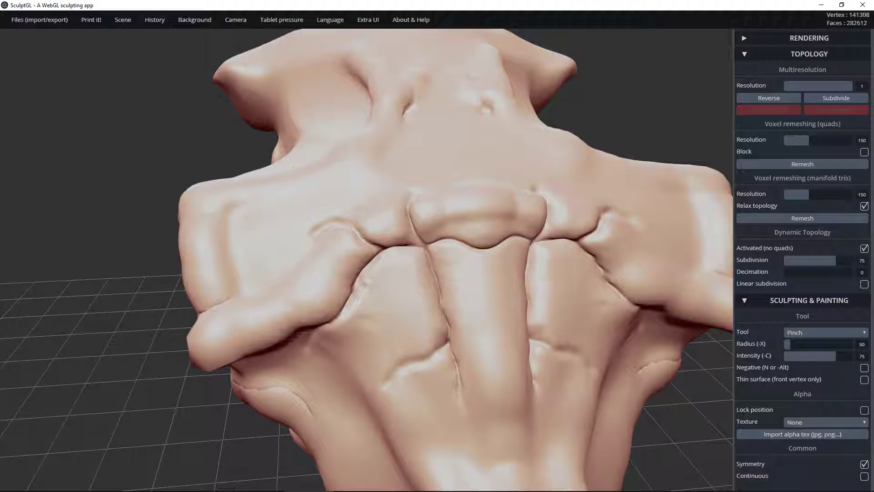
{"action": "left_click_drag", "start_coordinate": [413, 215], "coordinate": [416, 249]}
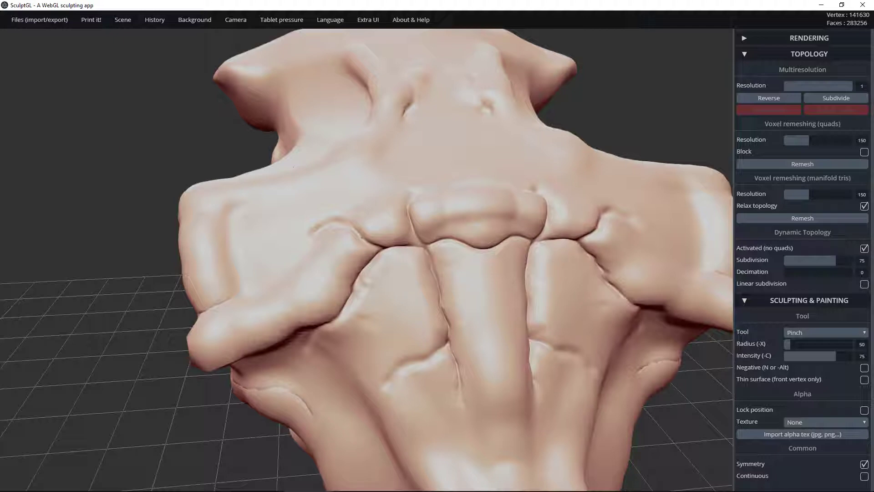
{"action": "left_click_drag", "start_coordinate": [305, 239], "coordinate": [389, 220]}
{"action": "scroll", "coordinate": [373, 212], "scroll_direction": "up", "scroll_amount": 2}
{"action": "mouse_move", "coordinate": [381, 212]}
{"action": "right_mouse_down"}
{"action": "mouse_move", "coordinate": [607, 246]}
{"action": "mouse_move", "coordinate": [404, 240]}
{"action": "right_mouse_up"}
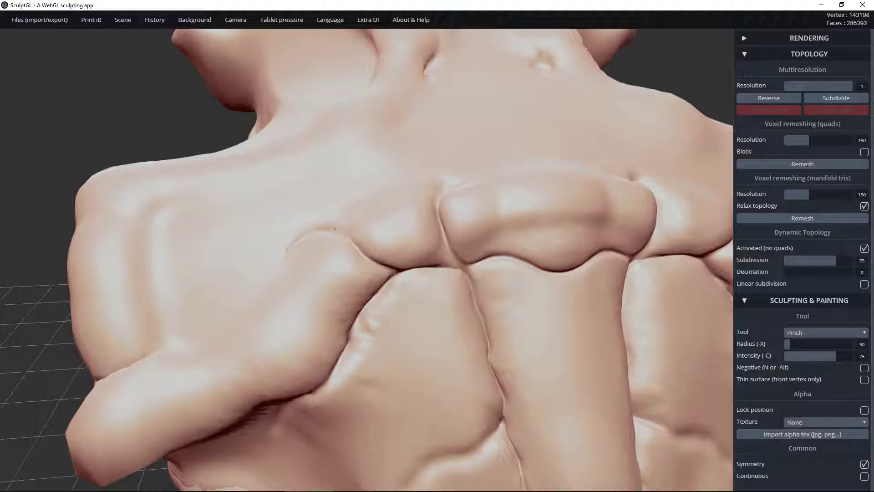
{"action": "mouse_move", "coordinate": [419, 272]}
{"action": "left_mouse_down"}
{"action": "mouse_move", "coordinate": [432, 261]}
{"action": "mouse_move", "coordinate": [390, 269]}
{"action": "left_mouse_up"}
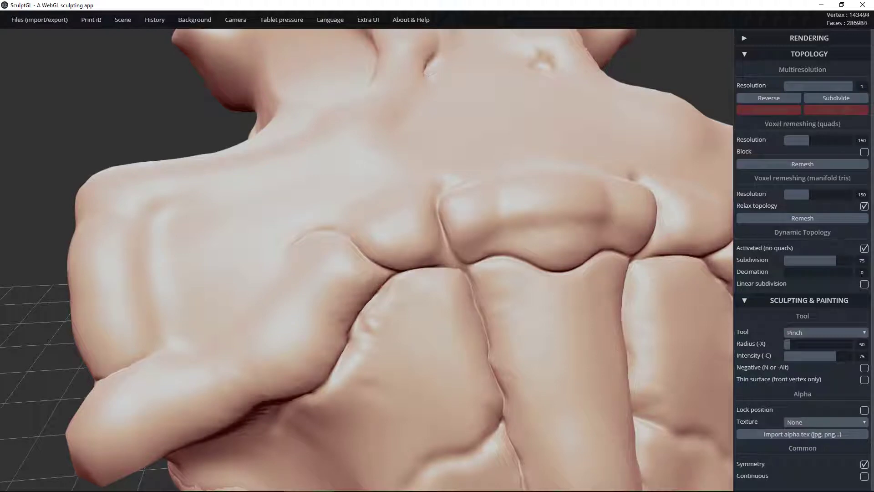
Step: Pinch the crease outlining the central brow bump along its sides and lower edge
{"action": "left_click_drag", "start_coordinate": [458, 246], "coordinate": [441, 227]}
{"action": "left_click_drag", "start_coordinate": [658, 196], "coordinate": [653, 231]}
{"action": "mouse_move", "coordinate": [469, 262]}
{"action": "left_mouse_down"}
{"action": "mouse_move", "coordinate": [512, 257]}
{"action": "mouse_move", "coordinate": [574, 269]}
{"action": "mouse_move", "coordinate": [648, 248]}
{"action": "mouse_move", "coordinate": [634, 259]}
{"action": "mouse_move", "coordinate": [658, 203]}
{"action": "left_mouse_up"}
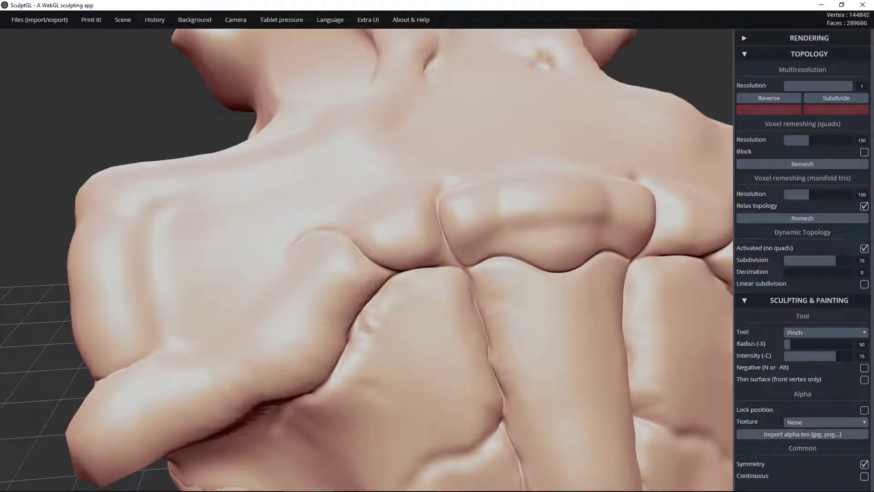
Step: Pinch the lower part of the inner snout groove and the crease branching sideways from it
{"action": "left_click_drag", "start_coordinate": [499, 370], "coordinate": [521, 481]}
{"action": "left_click_drag", "start_coordinate": [506, 449], "coordinate": [510, 471]}
{"action": "left_click_drag", "start_coordinate": [499, 426], "coordinate": [473, 454]}
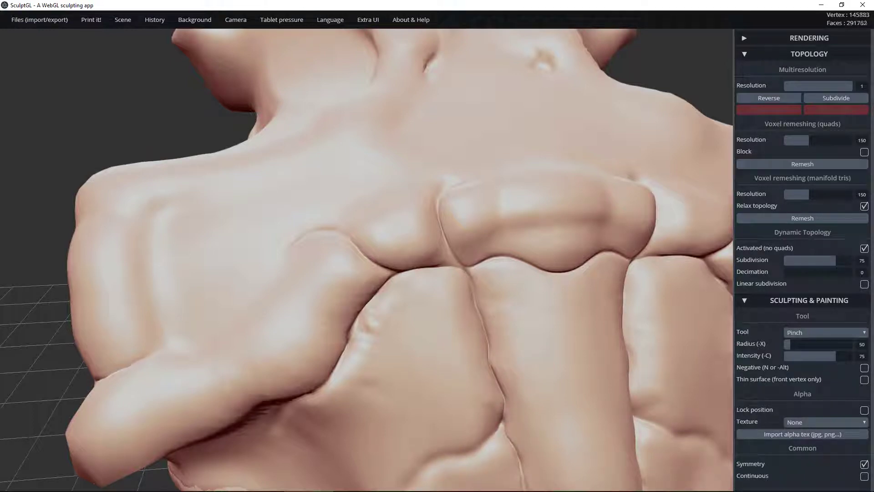
{"action": "left_click_drag", "start_coordinate": [503, 428], "coordinate": [502, 408]}
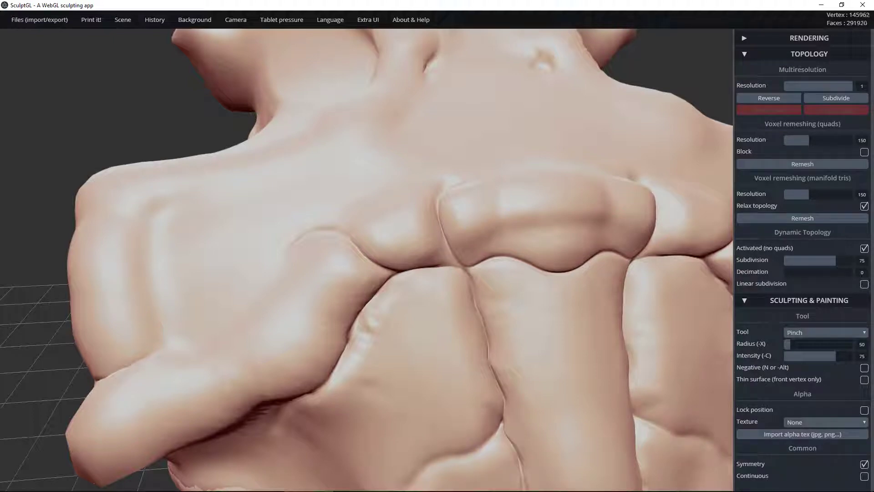
{"action": "mouse_move", "coordinate": [433, 355]}
{"action": "right_mouse_down"}
{"action": "mouse_move", "coordinate": [434, 188]}
{"action": "mouse_move", "coordinate": [426, 304]}
{"action": "mouse_move", "coordinate": [435, 317]}
{"action": "mouse_move", "coordinate": [421, 274]}
{"action": "mouse_move", "coordinate": [477, 279]}
{"action": "mouse_move", "coordinate": [407, 266]}
{"action": "right_mouse_up"}
{"action": "key", "text": "n"}
{"action": "key", "text": "n"}
{"action": "scroll", "coordinate": [478, 280], "scroll_direction": "down", "scroll_amount": 5}
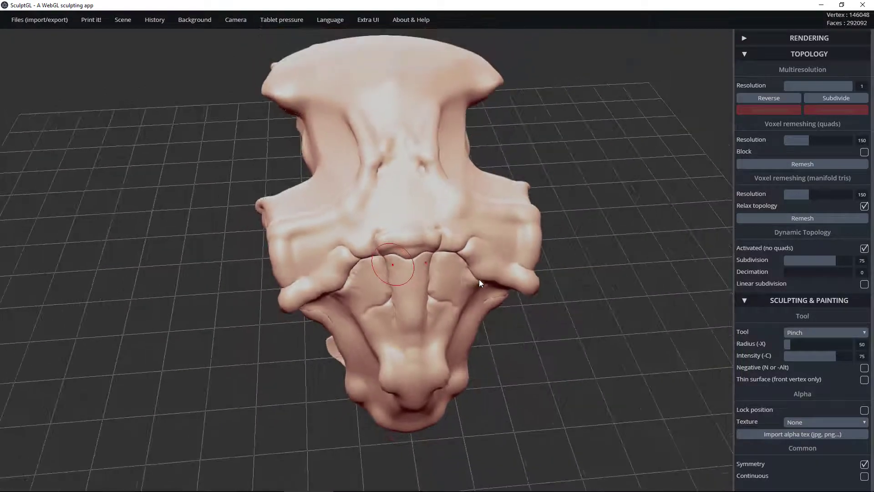
{"action": "right_click_drag", "start_coordinate": [534, 331], "coordinate": [507, 290]}
{"action": "right_click_drag", "start_coordinate": [396, 292], "coordinate": [661, 168], "text": "ctrl"}
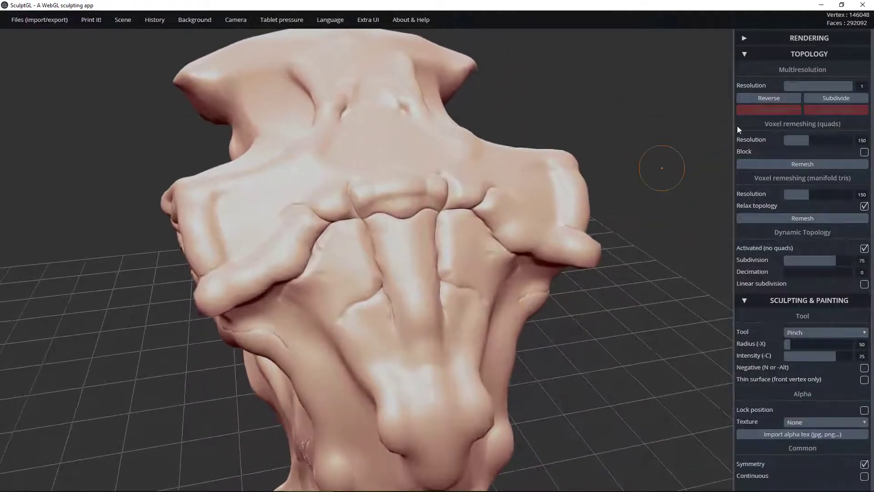
Step: Build up small clay folds beside the inner snout groove's side junction with Brush at radius 50, ending with dynamic topology activated
{"action": "left_click", "coordinate": [864, 248]}
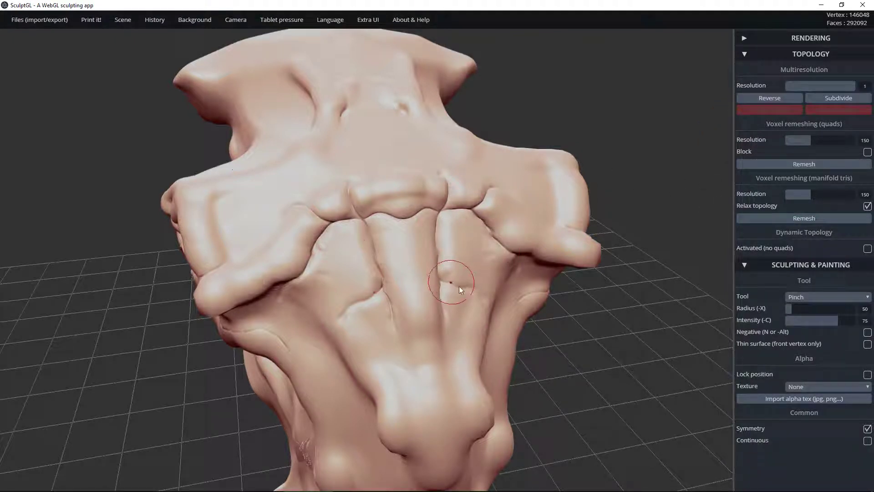
{"action": "left_click_drag", "start_coordinate": [403, 324], "coordinate": [340, 319]}
{"action": "right_click_drag", "start_coordinate": [399, 310], "coordinate": [683, 282], "text": "ctrl"}
{"action": "mouse_move", "coordinate": [362, 273]}
{"action": "right_mouse_down", "text": "ctrl"}
{"action": "mouse_move", "coordinate": [698, 281]}
{"action": "mouse_move", "coordinate": [523, 280]}
{"action": "mouse_move", "coordinate": [682, 284]}
{"action": "right_mouse_up", "text": "ctrl"}
{"action": "right_click_drag", "start_coordinate": [446, 288], "coordinate": [706, 339], "text": "ctrl"}
{"action": "right_click_drag", "start_coordinate": [470, 302], "coordinate": [564, 348], "text": "ctrl"}
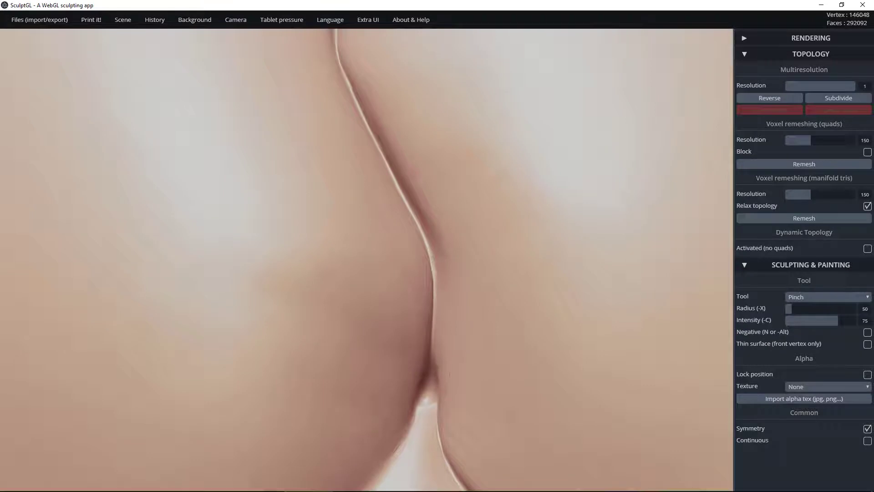
{"action": "left_click", "coordinate": [814, 301]}
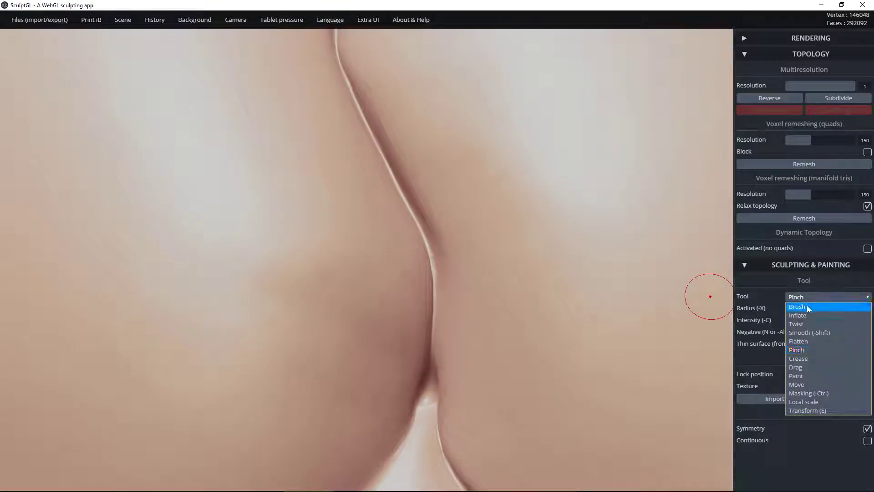
{"action": "left_click", "coordinate": [806, 305]}
{"action": "left_click_drag", "start_coordinate": [434, 329], "coordinate": [443, 368]}
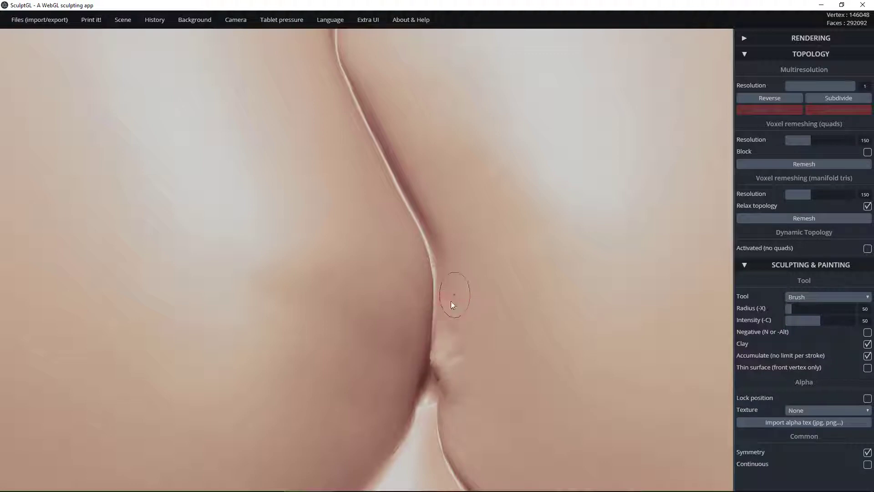
{"action": "mouse_move", "coordinate": [486, 226]}
{"action": "right_mouse_down"}
{"action": "mouse_move", "coordinate": [390, 302]}
{"action": "mouse_move", "coordinate": [414, 302]}
{"action": "mouse_move", "coordinate": [414, 357]}
{"action": "right_mouse_up"}
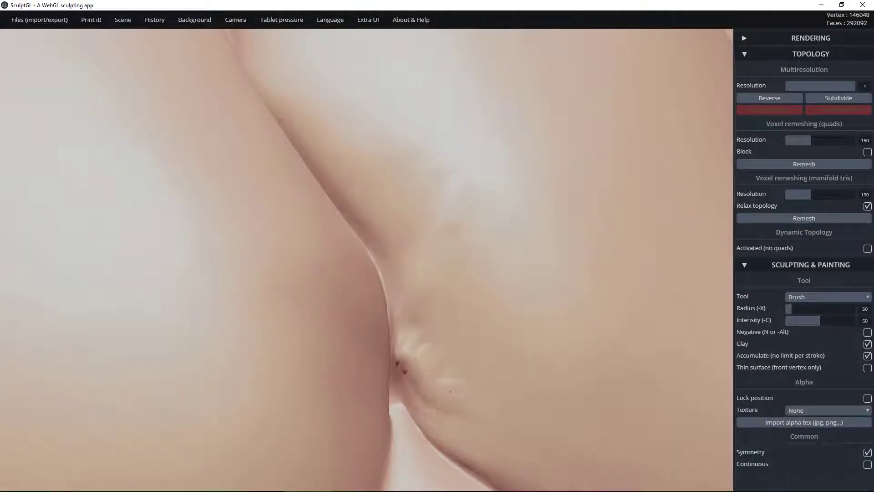
{"action": "left_click_drag", "start_coordinate": [416, 340], "coordinate": [435, 345]}
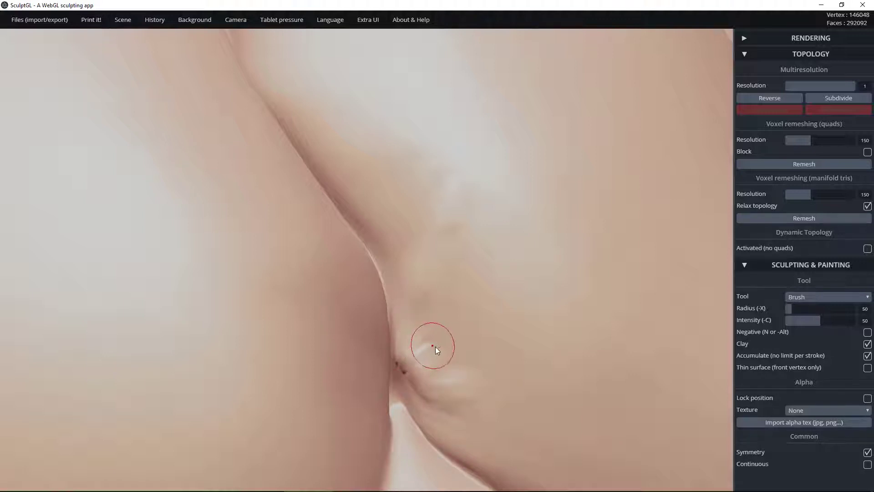
{"action": "left_click", "coordinate": [868, 248]}
{"action": "mouse_move", "coordinate": [404, 356]}
{"action": "left_mouse_down"}
{"action": "mouse_move", "coordinate": [443, 363]}
{"action": "mouse_move", "coordinate": [490, 352]}
{"action": "mouse_move", "coordinate": [437, 347]}
{"action": "mouse_move", "coordinate": [404, 312]}
{"action": "mouse_move", "coordinate": [471, 197]}
{"action": "mouse_move", "coordinate": [457, 271]}
{"action": "mouse_move", "coordinate": [517, 196]}
{"action": "left_mouse_up"}
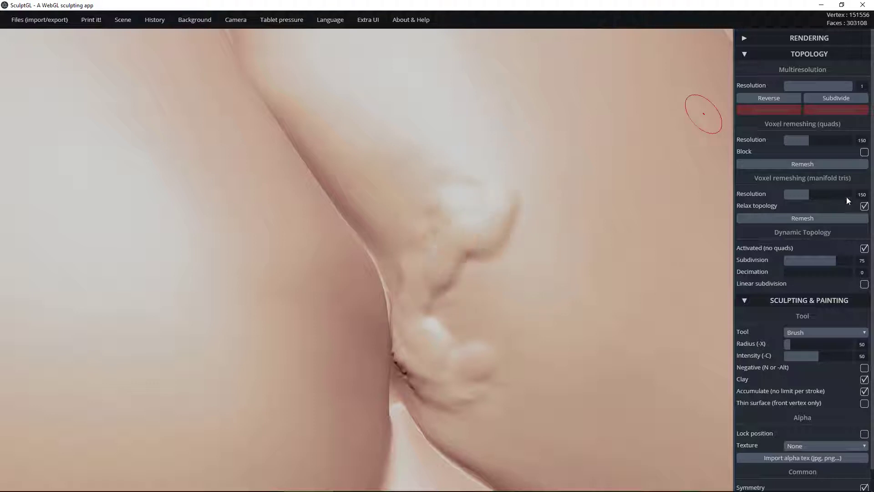
Step: Carve fine creases between the small folds at the groove junction with Crease at radius 36, Negative on
{"action": "left_click", "coordinate": [801, 337]}
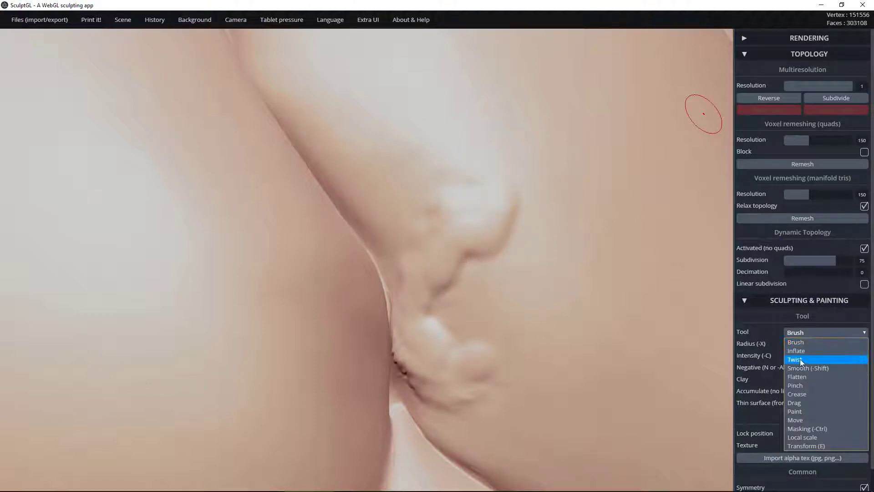
{"action": "left_click", "coordinate": [796, 394]}
{"action": "mouse_move", "coordinate": [434, 302]}
{"action": "left_mouse_down"}
{"action": "mouse_move", "coordinate": [430, 309]}
{"action": "mouse_move", "coordinate": [446, 294]}
{"action": "mouse_move", "coordinate": [432, 291]}
{"action": "mouse_move", "coordinate": [425, 244]}
{"action": "mouse_move", "coordinate": [418, 276]}
{"action": "mouse_move", "coordinate": [438, 308]}
{"action": "mouse_move", "coordinate": [437, 290]}
{"action": "left_mouse_up"}
{"action": "right_click_drag", "start_coordinate": [433, 277], "coordinate": [637, 268], "text": "ctrl"}
{"action": "mouse_move", "coordinate": [459, 267]}
{"action": "right_mouse_down", "text": "ctrl"}
{"action": "mouse_move", "coordinate": [677, 263]}
{"action": "mouse_move", "coordinate": [643, 272]}
{"action": "mouse_move", "coordinate": [665, 274]}
{"action": "mouse_move", "coordinate": [577, 260]}
{"action": "right_mouse_up", "text": "ctrl"}
{"action": "left_click_drag", "start_coordinate": [474, 296], "coordinate": [493, 260]}
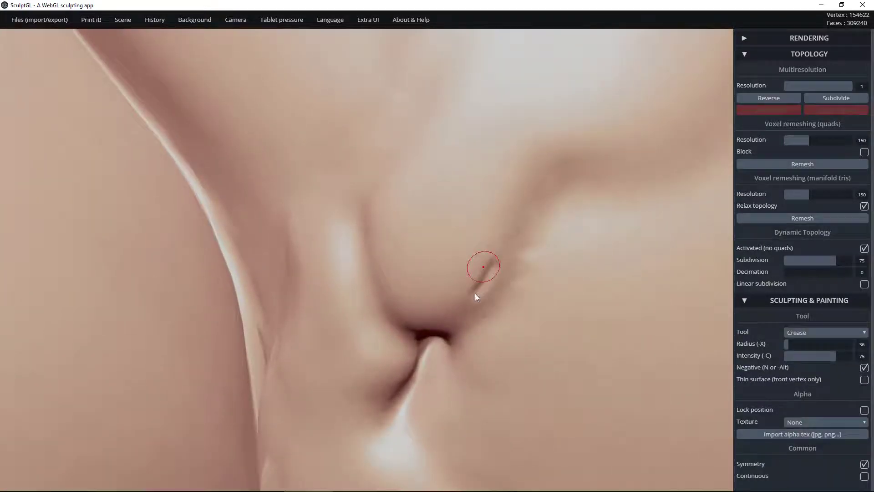
{"action": "mouse_move", "coordinate": [415, 334]}
{"action": "left_mouse_down"}
{"action": "mouse_move", "coordinate": [398, 325]}
{"action": "mouse_move", "coordinate": [379, 281]}
{"action": "mouse_move", "coordinate": [406, 329]}
{"action": "left_mouse_up"}
{"action": "left_click_drag", "start_coordinate": [422, 346], "coordinate": [381, 428]}
{"action": "left_click_drag", "start_coordinate": [418, 375], "coordinate": [382, 450]}
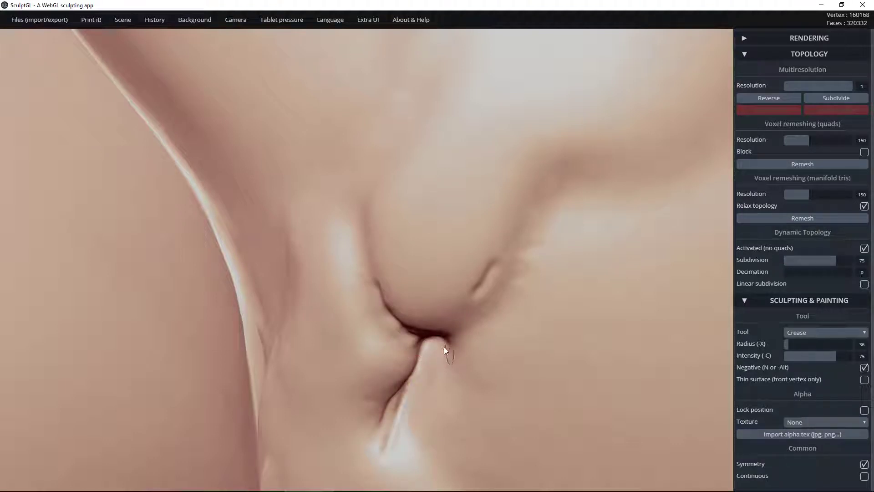
{"action": "mouse_move", "coordinate": [444, 343]}
{"action": "left_mouse_down"}
{"action": "mouse_move", "coordinate": [451, 396]}
{"action": "mouse_move", "coordinate": [486, 449]}
{"action": "mouse_move", "coordinate": [448, 360]}
{"action": "mouse_move", "coordinate": [461, 335]}
{"action": "mouse_move", "coordinate": [528, 285]}
{"action": "mouse_move", "coordinate": [438, 338]}
{"action": "left_mouse_up"}
{"action": "mouse_move", "coordinate": [423, 327]}
{"action": "right_mouse_down"}
{"action": "mouse_move", "coordinate": [401, 255]}
{"action": "mouse_move", "coordinate": [419, 266]}
{"action": "mouse_move", "coordinate": [424, 296]}
{"action": "right_mouse_up"}
{"action": "mouse_move", "coordinate": [430, 353]}
{"action": "left_mouse_down"}
{"action": "mouse_move", "coordinate": [364, 291]}
{"action": "mouse_move", "coordinate": [335, 204]}
{"action": "left_mouse_up"}
Step: With dynamic topology off, extend the central snout plate downward and build a raised band across its lower end using Brush at radius 50
{"action": "mouse_move", "coordinate": [411, 319]}
{"action": "right_mouse_down", "text": "ctrl"}
{"action": "mouse_move", "coordinate": [384, 245]}
{"action": "mouse_move", "coordinate": [400, 187]}
{"action": "right_mouse_up", "text": "ctrl"}
{"action": "right_click_drag", "start_coordinate": [459, 351], "coordinate": [355, 162], "text": "ctrl"}
{"action": "mouse_move", "coordinate": [404, 369]}
{"action": "right_mouse_down", "text": "ctrl"}
{"action": "mouse_move", "coordinate": [371, 317]}
{"action": "mouse_move", "coordinate": [321, 153]}
{"action": "right_mouse_up", "text": "ctrl"}
{"action": "mouse_move", "coordinate": [400, 332]}
{"action": "right_mouse_down", "text": "ctrl"}
{"action": "mouse_move", "coordinate": [340, 198]}
{"action": "mouse_move", "coordinate": [296, 55]}
{"action": "right_mouse_up", "text": "ctrl"}
{"action": "right_click_drag", "start_coordinate": [444, 318], "coordinate": [268, 93], "text": "ctrl"}
{"action": "mouse_move", "coordinate": [457, 245]}
{"action": "right_mouse_down", "text": "ctrl"}
{"action": "mouse_move", "coordinate": [175, 339]}
{"action": "mouse_move", "coordinate": [148, 371]}
{"action": "right_mouse_up", "text": "ctrl"}
{"action": "right_click_drag", "start_coordinate": [474, 266], "coordinate": [206, 394], "text": "ctrl"}
{"action": "right_click_drag", "start_coordinate": [392, 296], "coordinate": [209, 378], "text": "ctrl"}
{"action": "right_click_drag", "start_coordinate": [399, 311], "coordinate": [364, 323], "text": "ctrl"}
{"action": "mouse_move", "coordinate": [458, 248]}
{"action": "right_mouse_down"}
{"action": "mouse_move", "coordinate": [454, 305]}
{"action": "mouse_move", "coordinate": [536, 296]}
{"action": "mouse_move", "coordinate": [447, 347]}
{"action": "mouse_move", "coordinate": [364, 333]}
{"action": "right_mouse_up"}
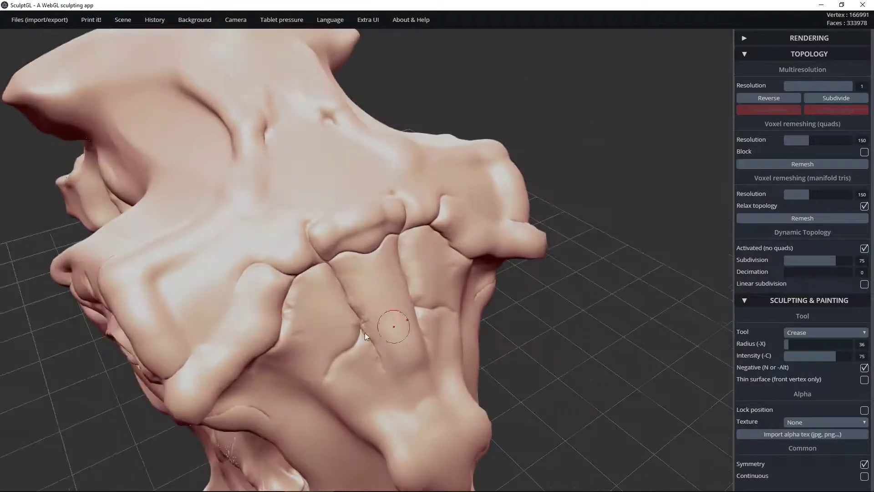
{"action": "mouse_move", "coordinate": [413, 233]}
{"action": "right_mouse_down"}
{"action": "mouse_move", "coordinate": [431, 280]}
{"action": "mouse_move", "coordinate": [320, 277]}
{"action": "mouse_move", "coordinate": [385, 285]}
{"action": "mouse_move", "coordinate": [436, 206]}
{"action": "mouse_move", "coordinate": [470, 184]}
{"action": "right_mouse_up"}
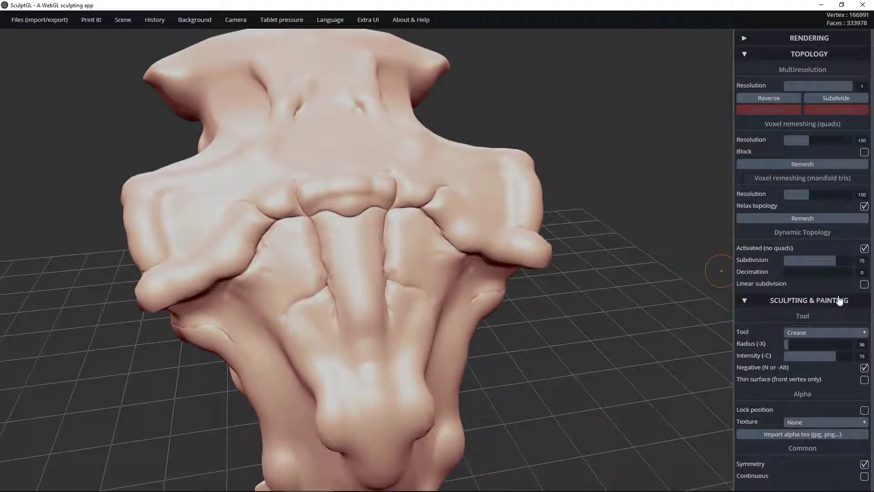
{"action": "left_click", "coordinate": [864, 248]}
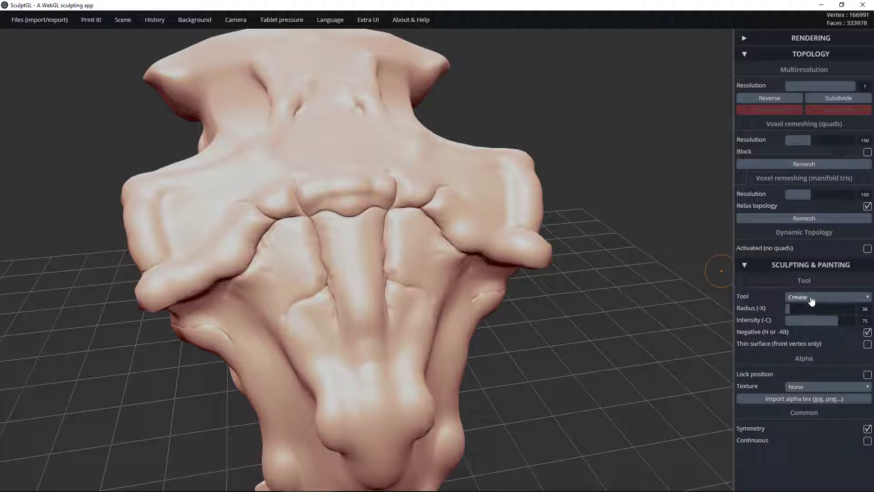
{"action": "left_click", "coordinate": [811, 298]}
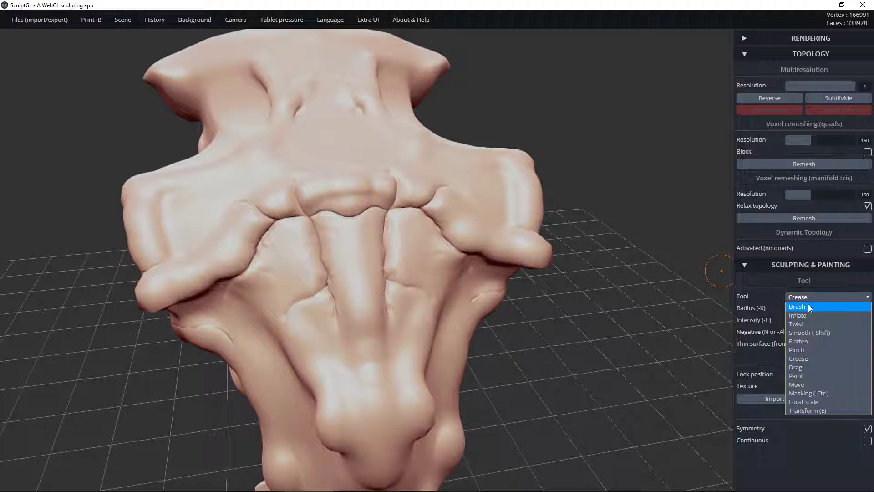
{"action": "left_click", "coordinate": [808, 307]}
{"action": "mouse_move", "coordinate": [354, 325]}
{"action": "left_mouse_down"}
{"action": "mouse_move", "coordinate": [353, 339]}
{"action": "mouse_move", "coordinate": [360, 336]}
{"action": "mouse_move", "coordinate": [347, 355]}
{"action": "mouse_move", "coordinate": [368, 350]}
{"action": "mouse_move", "coordinate": [359, 356]}
{"action": "mouse_move", "coordinate": [363, 324]}
{"action": "mouse_move", "coordinate": [357, 356]}
{"action": "left_mouse_up"}
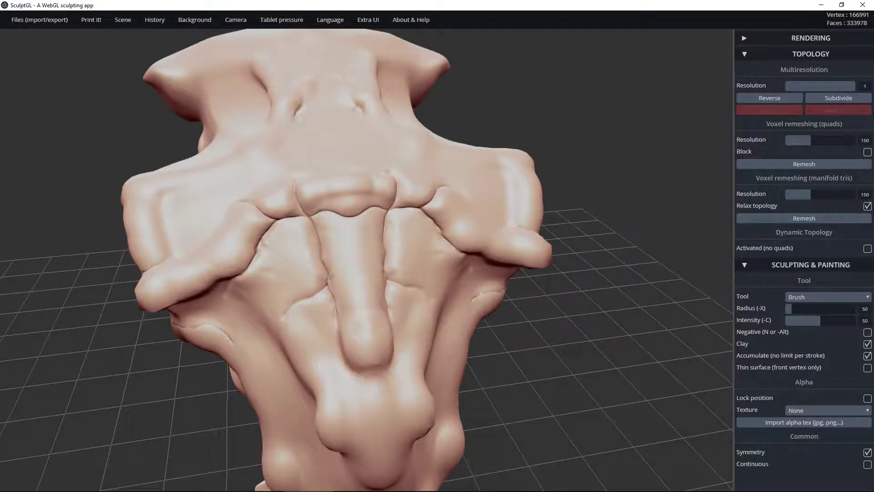
{"action": "mouse_move", "coordinate": [340, 343]}
{"action": "left_mouse_down"}
{"action": "mouse_move", "coordinate": [348, 368]}
{"action": "mouse_move", "coordinate": [367, 351]}
{"action": "mouse_move", "coordinate": [373, 370]}
{"action": "mouse_move", "coordinate": [361, 371]}
{"action": "mouse_move", "coordinate": [418, 356]}
{"action": "left_mouse_up"}
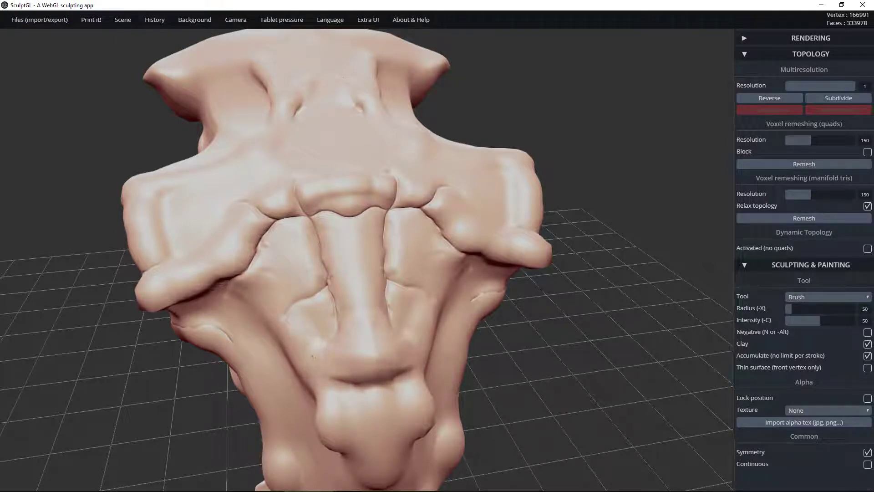
{"action": "mouse_move", "coordinate": [474, 327]}
{"action": "left_mouse_down"}
{"action": "mouse_move", "coordinate": [605, 328]}
{"action": "mouse_move", "coordinate": [651, 278]}
{"action": "mouse_move", "coordinate": [527, 344]}
{"action": "left_mouse_up"}
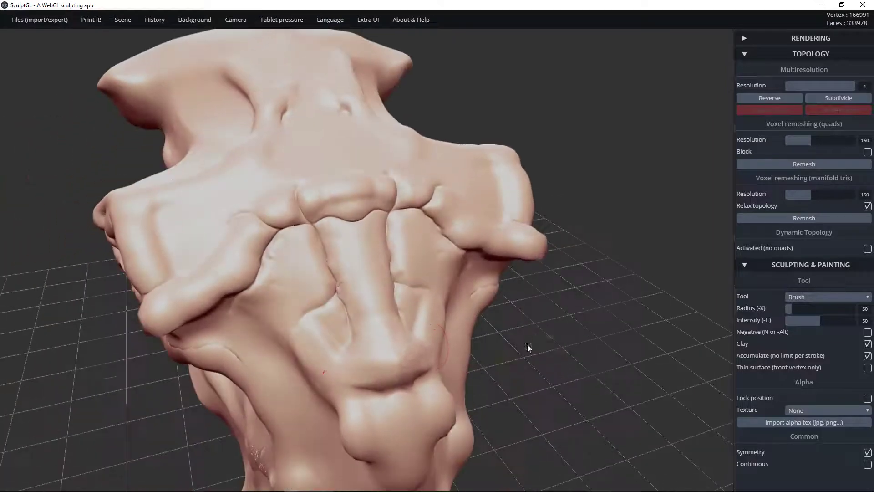
{"action": "left_click_drag", "start_coordinate": [374, 369], "coordinate": [395, 356]}
Step: Activate dynamic topology, thicken the band across the snout, and build a central ridge from it down between the nose lobes
{"action": "left_click", "coordinate": [867, 248]}
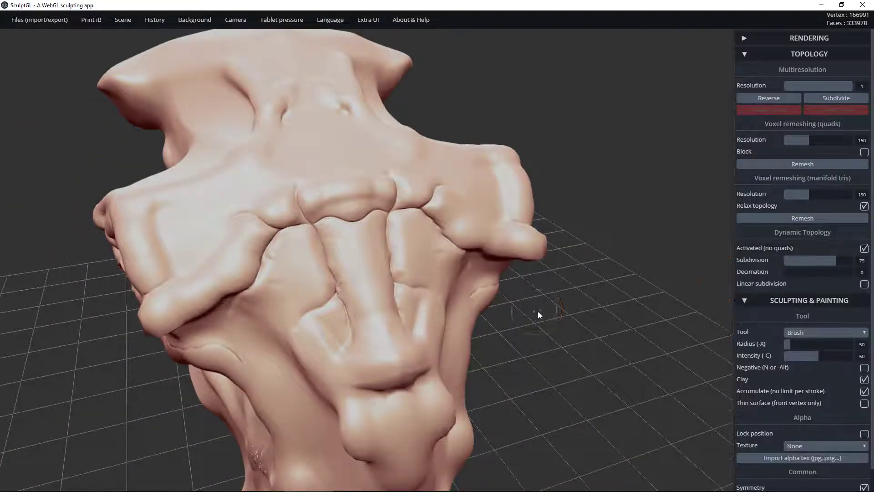
{"action": "mouse_move", "coordinate": [376, 343]}
{"action": "left_mouse_down"}
{"action": "mouse_move", "coordinate": [400, 337]}
{"action": "mouse_move", "coordinate": [403, 378]}
{"action": "mouse_move", "coordinate": [379, 379]}
{"action": "mouse_move", "coordinate": [390, 370]}
{"action": "mouse_move", "coordinate": [375, 352]}
{"action": "left_mouse_up"}
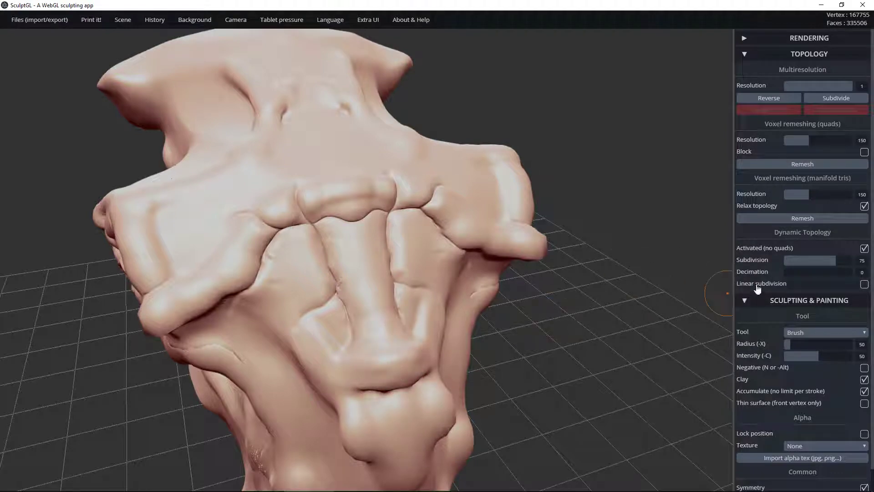
{"action": "mouse_move", "coordinate": [366, 369]}
{"action": "left_mouse_down"}
{"action": "mouse_move", "coordinate": [349, 369]}
{"action": "mouse_move", "coordinate": [384, 318]}
{"action": "mouse_move", "coordinate": [383, 302]}
{"action": "mouse_move", "coordinate": [403, 398]}
{"action": "left_mouse_up"}
{"action": "mouse_move", "coordinate": [560, 318]}
{"action": "left_mouse_down"}
{"action": "mouse_move", "coordinate": [614, 225]}
{"action": "mouse_move", "coordinate": [376, 357]}
{"action": "mouse_move", "coordinate": [355, 295]}
{"action": "mouse_move", "coordinate": [528, 249]}
{"action": "left_mouse_up"}
{"action": "left_click_drag", "start_coordinate": [376, 396], "coordinate": [379, 359]}
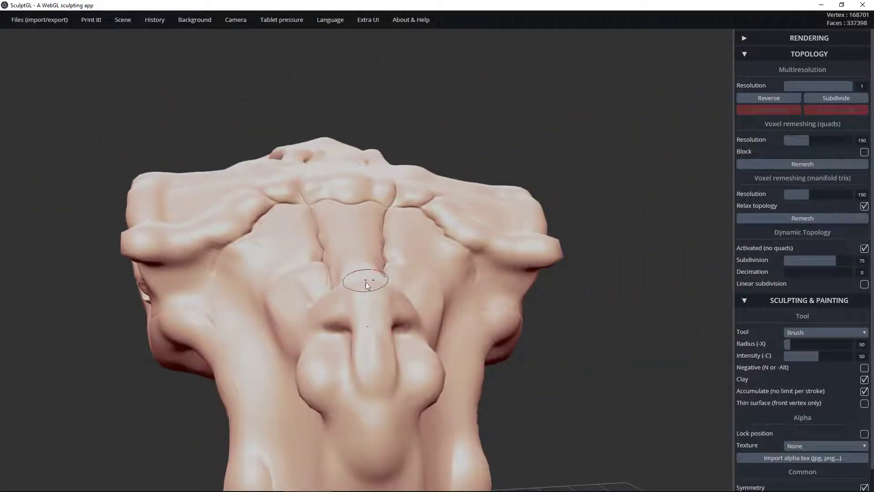
{"action": "left_click_drag", "start_coordinate": [372, 302], "coordinate": [378, 350]}
{"action": "mouse_move", "coordinate": [528, 300]}
{"action": "left_mouse_down"}
{"action": "mouse_move", "coordinate": [474, 344]}
{"action": "mouse_move", "coordinate": [375, 382]}
{"action": "left_mouse_up"}
{"action": "mouse_move", "coordinate": [501, 355]}
{"action": "left_mouse_down"}
{"action": "mouse_move", "coordinate": [583, 279]}
{"action": "mouse_move", "coordinate": [503, 304]}
{"action": "mouse_move", "coordinate": [719, 266]}
{"action": "left_mouse_up"}
Step: With dynamic topology off, carve creases around the central nose ridge using Crease at radius 36, starting with Negative on and finishing with it off
{"action": "left_click", "coordinate": [807, 333]}
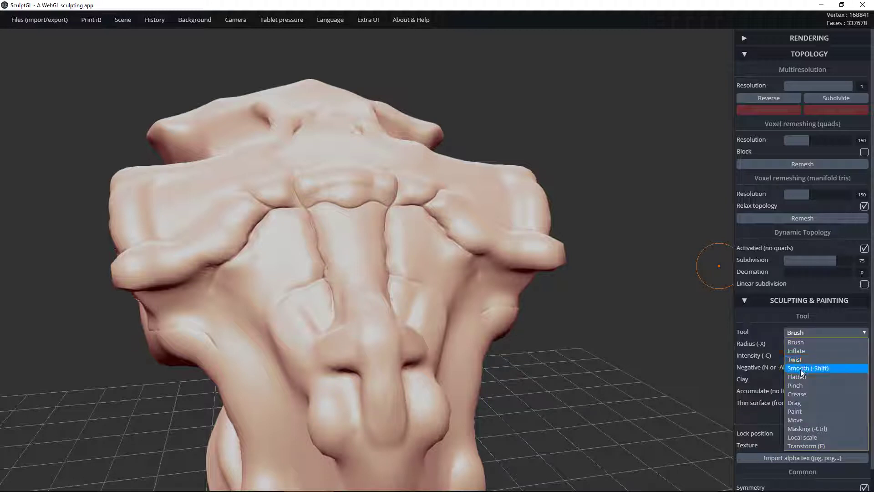
{"action": "left_click", "coordinate": [797, 394]}
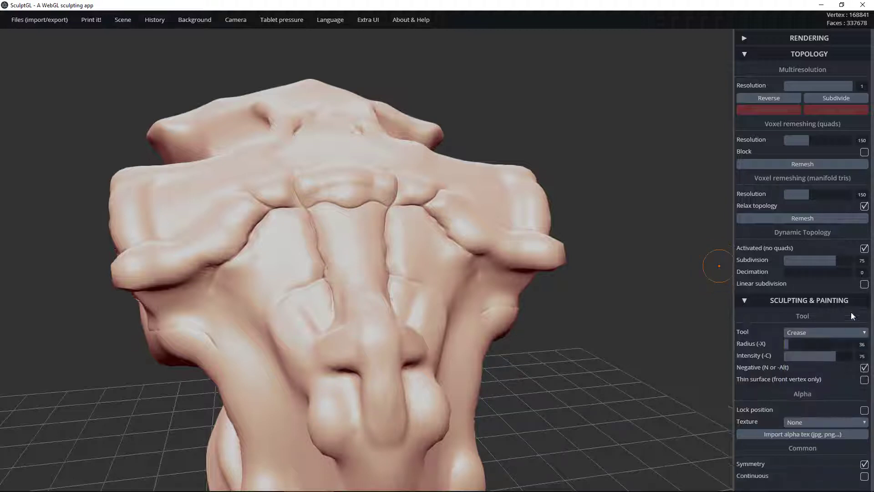
{"action": "left_click", "coordinate": [864, 248]}
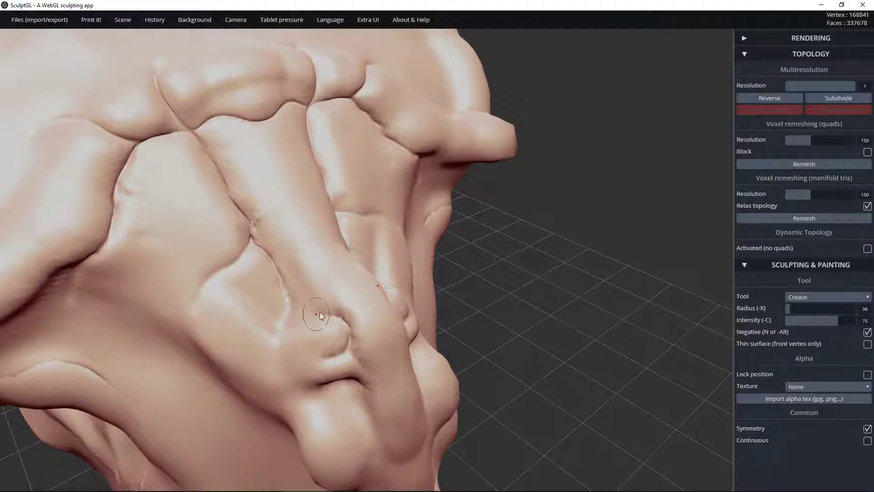
{"action": "left_click_drag", "start_coordinate": [324, 315], "coordinate": [345, 318]}
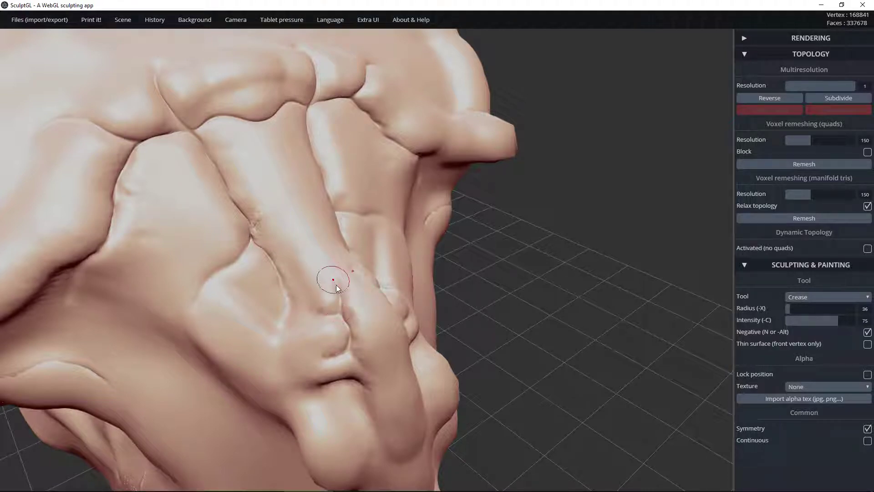
{"action": "mouse_move", "coordinate": [313, 270]}
{"action": "left_mouse_down"}
{"action": "mouse_move", "coordinate": [334, 285]}
{"action": "mouse_move", "coordinate": [346, 330]}
{"action": "left_mouse_up"}
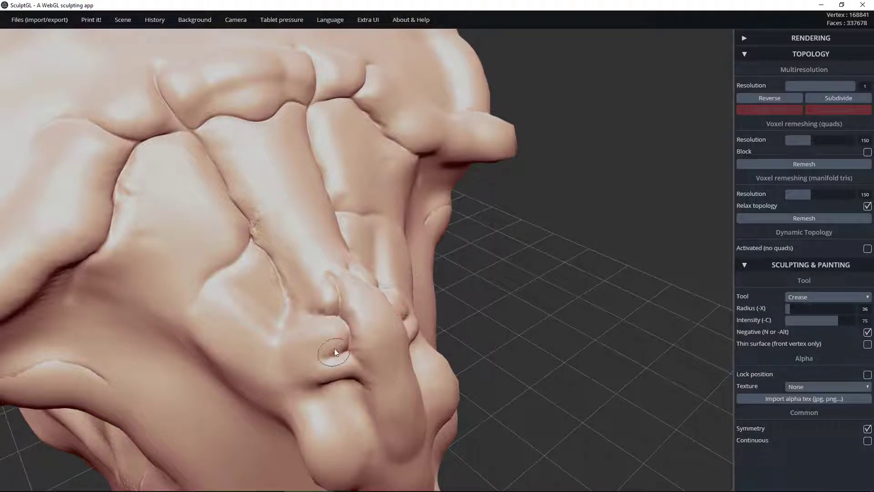
{"action": "key", "text": "ctrl"}
{"action": "mouse_move", "coordinate": [331, 334]}
{"action": "left_mouse_down"}
{"action": "mouse_move", "coordinate": [358, 326]}
{"action": "mouse_move", "coordinate": [393, 444]}
{"action": "mouse_move", "coordinate": [415, 455]}
{"action": "left_mouse_up"}
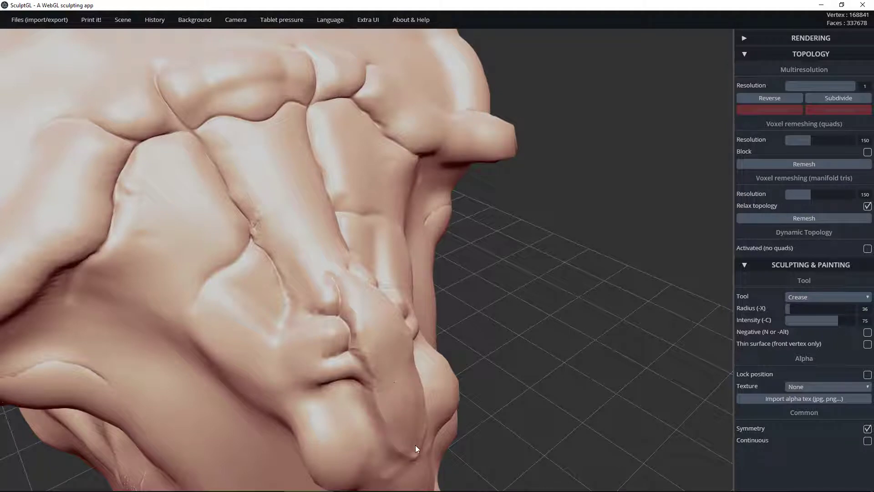
Step: Carve hollows on both sides of the snout plate's lower end and crease beneath the nose folds using Crease at radius 36
{"action": "mouse_move", "coordinate": [398, 447]}
{"action": "left_mouse_down"}
{"action": "mouse_move", "coordinate": [358, 324]}
{"action": "mouse_move", "coordinate": [282, 276]}
{"action": "mouse_move", "coordinate": [237, 273]}
{"action": "mouse_move", "coordinate": [281, 276]}
{"action": "mouse_move", "coordinate": [250, 227]}
{"action": "left_mouse_up"}
{"action": "mouse_move", "coordinate": [257, 276]}
{"action": "left_mouse_down"}
{"action": "mouse_move", "coordinate": [223, 280]}
{"action": "mouse_move", "coordinate": [223, 305]}
{"action": "mouse_move", "coordinate": [278, 341]}
{"action": "left_mouse_up"}
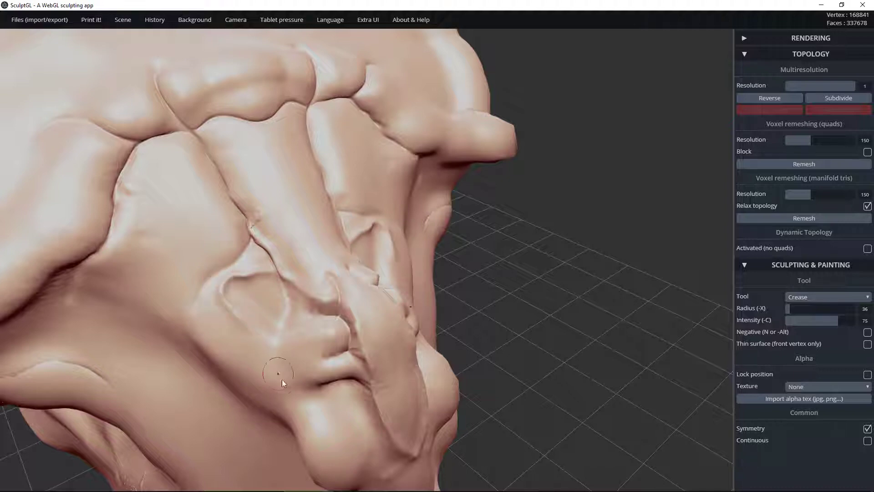
{"action": "right_click_drag", "start_coordinate": [405, 282], "coordinate": [304, 299]}
{"action": "key", "text": "n"}
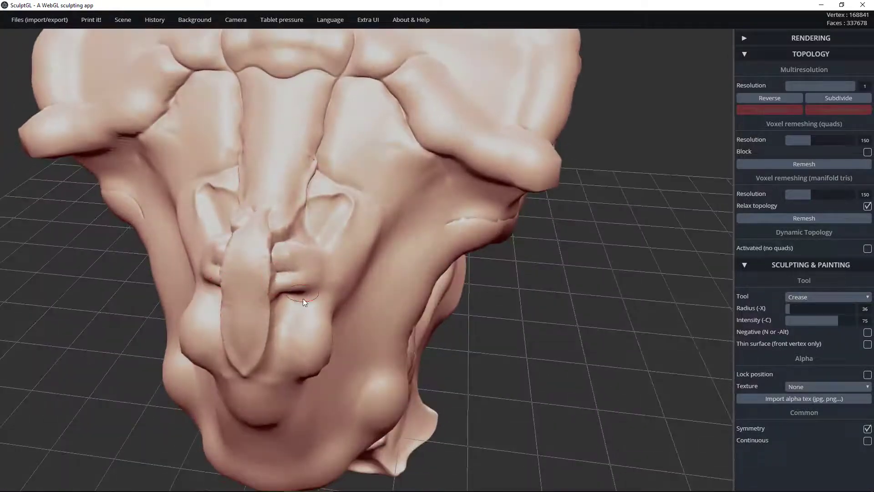
{"action": "mouse_move", "coordinate": [282, 289]}
{"action": "left_mouse_down"}
{"action": "mouse_move", "coordinate": [313, 273]}
{"action": "mouse_move", "coordinate": [293, 259]}
{"action": "mouse_move", "coordinate": [270, 267]}
{"action": "mouse_move", "coordinate": [267, 328]}
{"action": "mouse_move", "coordinate": [252, 368]}
{"action": "mouse_move", "coordinate": [241, 374]}
{"action": "left_mouse_up"}
{"action": "key", "text": "n"}
{"action": "right_click_drag", "start_coordinate": [222, 326], "coordinate": [402, 298]}
{"action": "scroll", "coordinate": [403, 298], "scroll_direction": "down", "scroll_amount": 3}
{"action": "key", "text": "shift"}
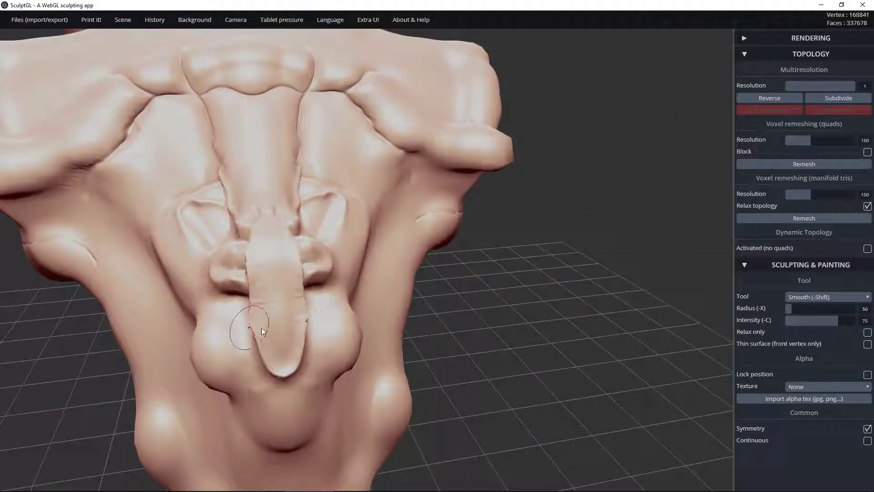
Step: Mask an oval on the lower part of the central nose ridge and activate dynamic topology
{"action": "mouse_move", "coordinate": [272, 327]}
{"action": "left_mouse_down", "text": "ctrl"}
{"action": "mouse_move", "coordinate": [283, 324]}
{"action": "mouse_move", "coordinate": [271, 277]}
{"action": "left_mouse_up", "text": "ctrl"}
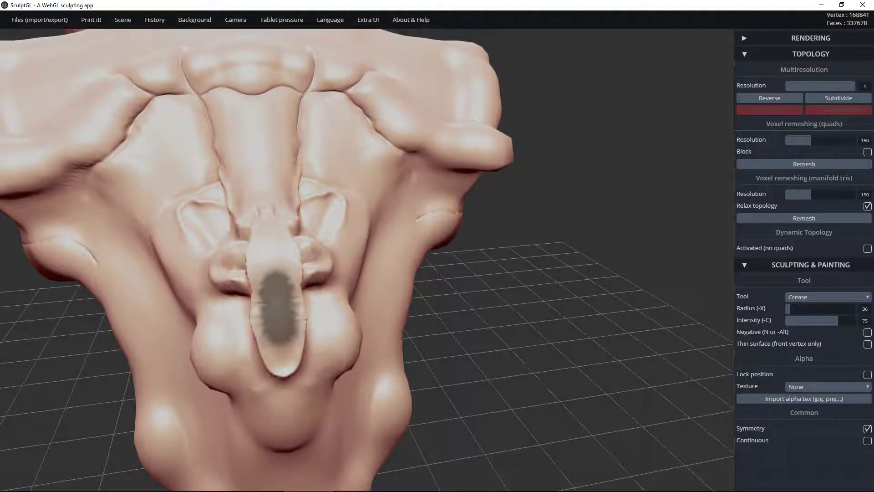
{"action": "key", "text": "n"}
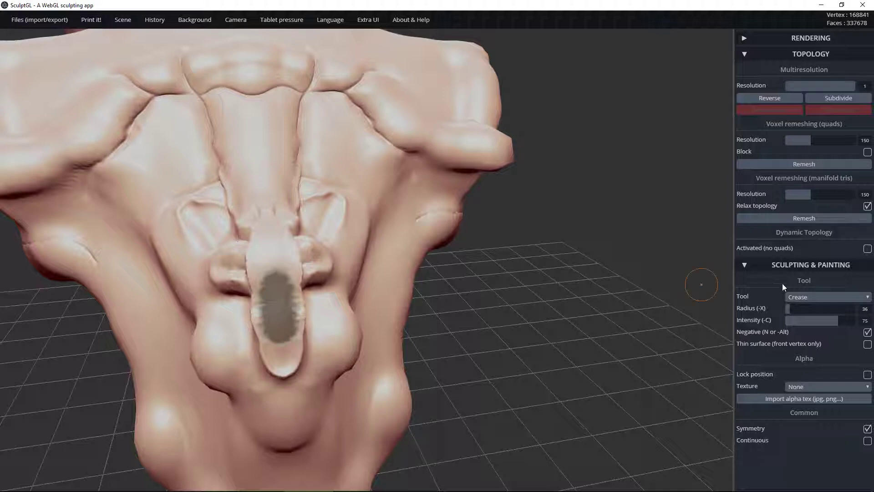
{"action": "left_click", "coordinate": [867, 248]}
Step: Sculpt a creased rim around the masked oval on the nose ridge using Crease at radius 36, with Negative off
{"action": "left_click", "coordinate": [272, 273]}
{"action": "key", "text": "n"}
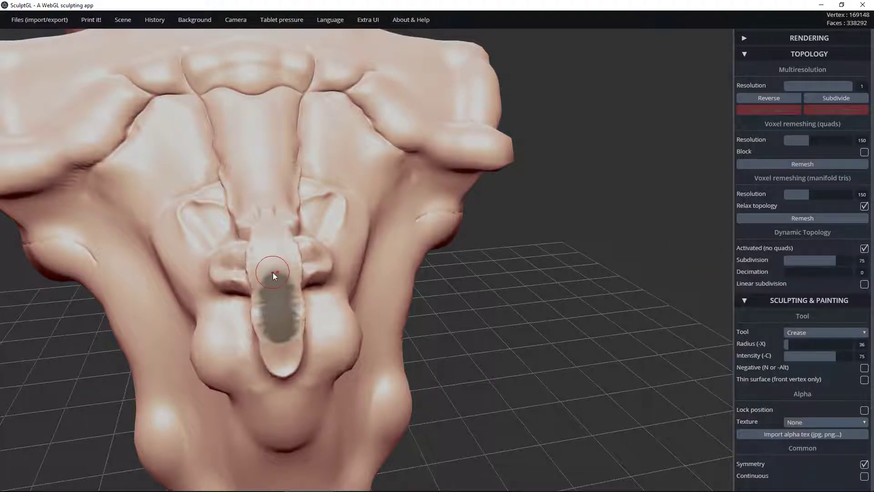
{"action": "left_click", "coordinate": [259, 260]}
{"action": "mouse_move", "coordinate": [299, 309]}
{"action": "left_mouse_down"}
{"action": "mouse_move", "coordinate": [301, 330]}
{"action": "mouse_move", "coordinate": [292, 339]}
{"action": "mouse_move", "coordinate": [301, 303]}
{"action": "mouse_move", "coordinate": [296, 284]}
{"action": "mouse_move", "coordinate": [279, 271]}
{"action": "left_mouse_up"}
{"action": "mouse_move", "coordinate": [276, 274]}
{"action": "left_mouse_down"}
{"action": "mouse_move", "coordinate": [289, 280]}
{"action": "mouse_move", "coordinate": [301, 314]}
{"action": "mouse_move", "coordinate": [294, 342]}
{"action": "mouse_move", "coordinate": [281, 349]}
{"action": "left_mouse_up"}
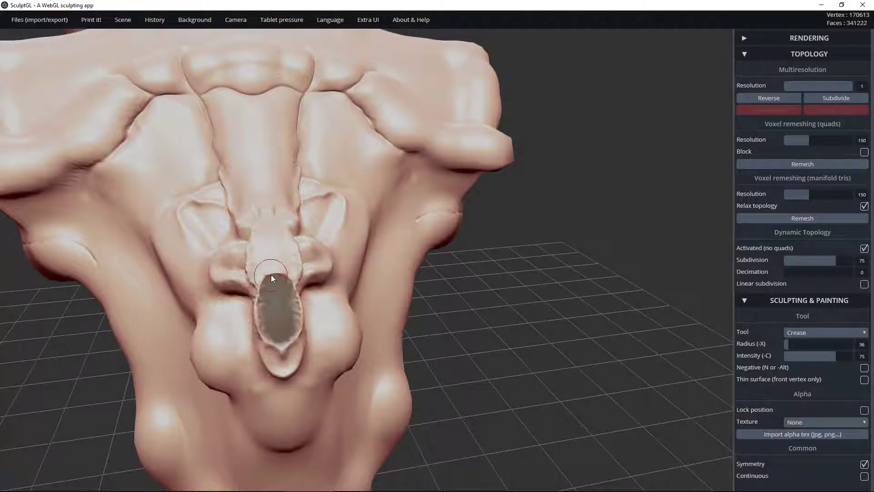
{"action": "mouse_move", "coordinate": [269, 270]}
{"action": "left_mouse_down"}
{"action": "mouse_move", "coordinate": [278, 264]}
{"action": "mouse_move", "coordinate": [265, 253]}
{"action": "left_mouse_up"}
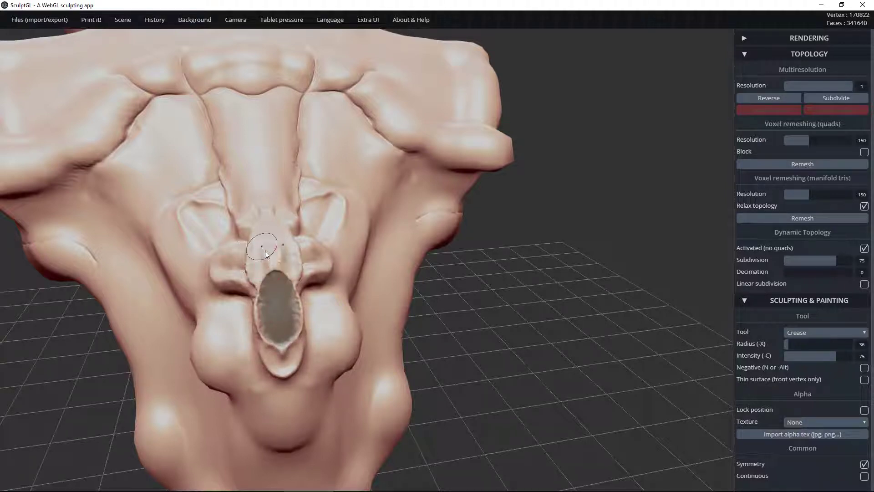
{"action": "left_click_drag", "start_coordinate": [263, 273], "coordinate": [279, 319]}
Step: Crease the edges of the nose lobes and outline the rounded nose tip below the masked oval
{"action": "mouse_move", "coordinate": [419, 295]}
{"action": "left_mouse_down"}
{"action": "mouse_move", "coordinate": [535, 235]}
{"action": "mouse_move", "coordinate": [577, 241]}
{"action": "mouse_move", "coordinate": [300, 288]}
{"action": "left_mouse_up"}
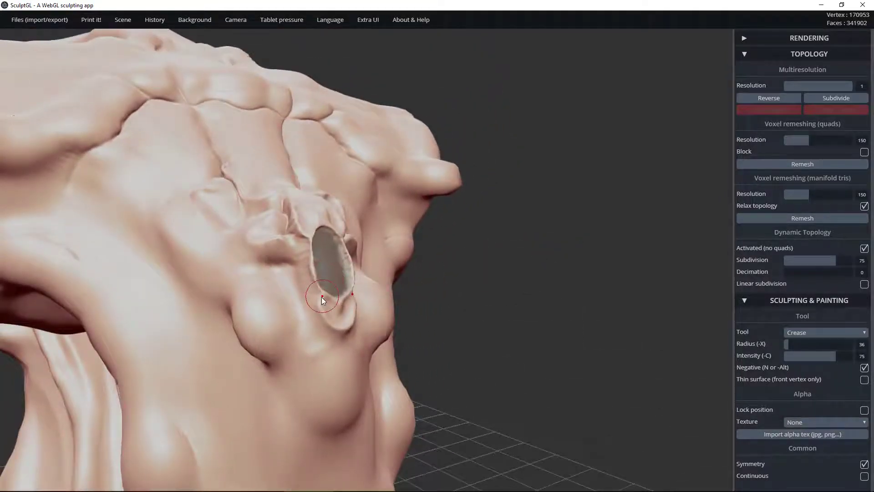
{"action": "mouse_move", "coordinate": [320, 300]}
{"action": "left_mouse_down"}
{"action": "mouse_move", "coordinate": [303, 296]}
{"action": "mouse_move", "coordinate": [278, 308]}
{"action": "mouse_move", "coordinate": [299, 301]}
{"action": "mouse_move", "coordinate": [262, 318]}
{"action": "mouse_move", "coordinate": [245, 339]}
{"action": "mouse_move", "coordinate": [296, 404]}
{"action": "mouse_move", "coordinate": [326, 421]}
{"action": "left_mouse_up"}
{"action": "mouse_move", "coordinate": [462, 337]}
{"action": "left_mouse_down"}
{"action": "mouse_move", "coordinate": [442, 304]}
{"action": "mouse_move", "coordinate": [318, 352]}
{"action": "mouse_move", "coordinate": [258, 427]}
{"action": "mouse_move", "coordinate": [292, 415]}
{"action": "mouse_move", "coordinate": [309, 395]}
{"action": "mouse_move", "coordinate": [344, 331]}
{"action": "mouse_move", "coordinate": [322, 318]}
{"action": "left_mouse_up"}
{"action": "mouse_move", "coordinate": [193, 329]}
{"action": "left_mouse_down"}
{"action": "mouse_move", "coordinate": [193, 350]}
{"action": "mouse_move", "coordinate": [214, 382]}
{"action": "left_mouse_up"}
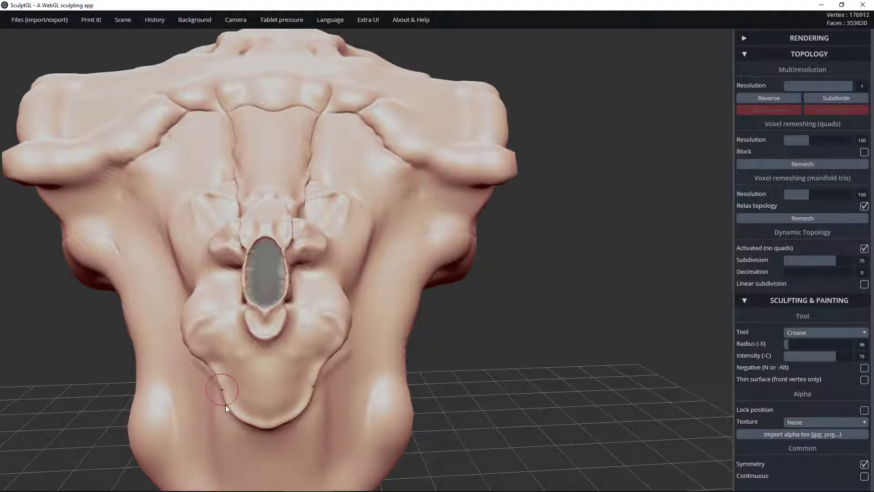
{"action": "key", "text": "n"}
Step: Carve a long curved crease from the nose lobes up around the hollows on the sides of the snout
{"action": "mouse_move", "coordinate": [155, 277]}
{"action": "right_mouse_down"}
{"action": "mouse_move", "coordinate": [359, 252]}
{"action": "mouse_move", "coordinate": [298, 325]}
{"action": "mouse_move", "coordinate": [262, 320]}
{"action": "right_mouse_up"}
{"action": "mouse_move", "coordinate": [270, 331]}
{"action": "left_mouse_down"}
{"action": "mouse_move", "coordinate": [258, 306]}
{"action": "mouse_move", "coordinate": [275, 317]}
{"action": "left_mouse_up"}
{"action": "mouse_move", "coordinate": [413, 233]}
{"action": "left_mouse_down"}
{"action": "mouse_move", "coordinate": [331, 146]}
{"action": "mouse_move", "coordinate": [111, 154]}
{"action": "mouse_move", "coordinate": [288, 161]}
{"action": "mouse_move", "coordinate": [295, 191]}
{"action": "left_mouse_up"}
{"action": "mouse_move", "coordinate": [324, 310]}
{"action": "right_mouse_down"}
{"action": "mouse_move", "coordinate": [241, 327]}
{"action": "mouse_move", "coordinate": [294, 365]}
{"action": "right_mouse_up"}
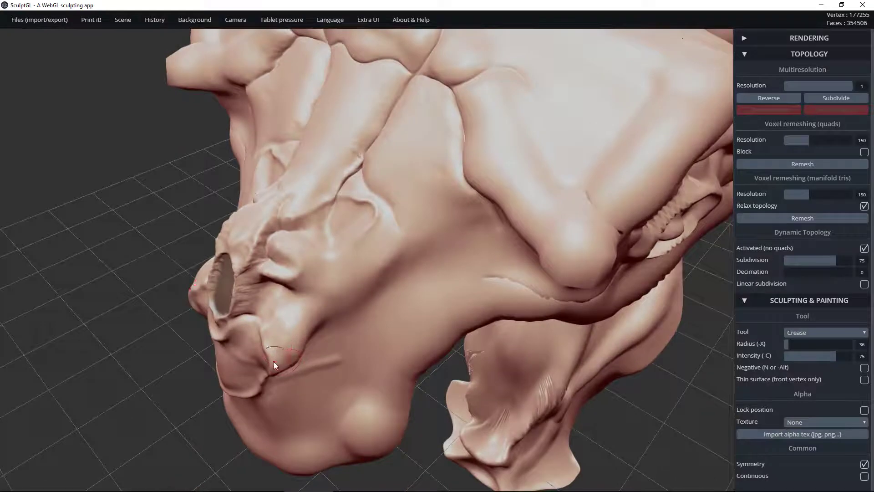
{"action": "mouse_move", "coordinate": [274, 361]}
{"action": "left_mouse_down"}
{"action": "mouse_move", "coordinate": [313, 312]}
{"action": "mouse_move", "coordinate": [319, 321]}
{"action": "mouse_move", "coordinate": [413, 226]}
{"action": "mouse_move", "coordinate": [396, 238]}
{"action": "mouse_move", "coordinate": [394, 205]}
{"action": "mouse_move", "coordinate": [376, 181]}
{"action": "mouse_move", "coordinate": [401, 227]}
{"action": "mouse_move", "coordinate": [385, 269]}
{"action": "mouse_move", "coordinate": [320, 312]}
{"action": "left_mouse_up"}
{"action": "mouse_move", "coordinate": [171, 296]}
{"action": "left_mouse_down"}
{"action": "mouse_move", "coordinate": [169, 287]}
{"action": "mouse_move", "coordinate": [349, 252]}
{"action": "mouse_move", "coordinate": [342, 303]}
{"action": "mouse_move", "coordinate": [141, 159]}
{"action": "left_mouse_up"}
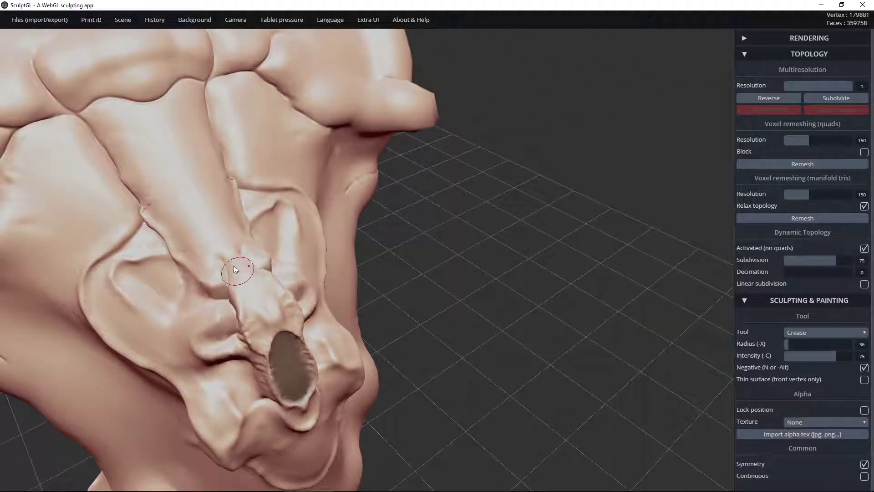
Step: Shape the central nose ridge above the masked oval using Crease with Negative on, and turn dynamic topology off
{"action": "left_click_drag", "start_coordinate": [203, 285], "coordinate": [236, 296]}
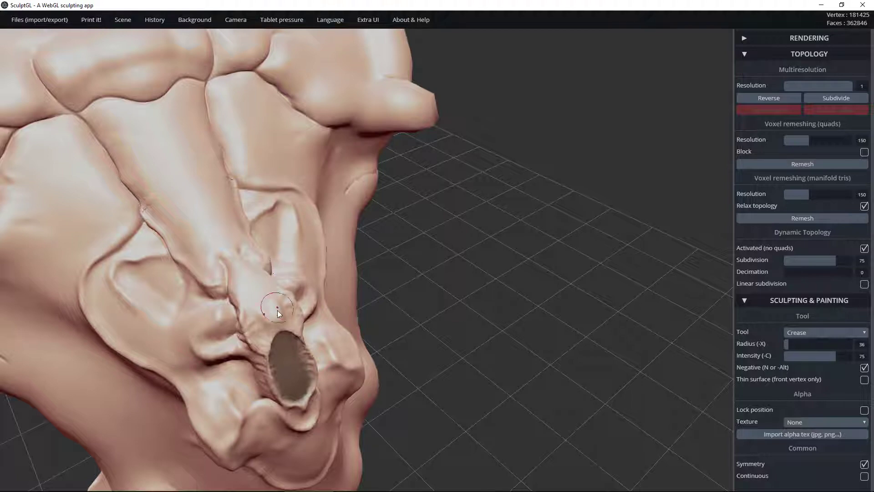
{"action": "mouse_move", "coordinate": [269, 324]}
{"action": "left_mouse_down"}
{"action": "mouse_move", "coordinate": [280, 318]}
{"action": "mouse_move", "coordinate": [273, 313]}
{"action": "mouse_move", "coordinate": [250, 323]}
{"action": "mouse_move", "coordinate": [255, 335]}
{"action": "left_mouse_up"}
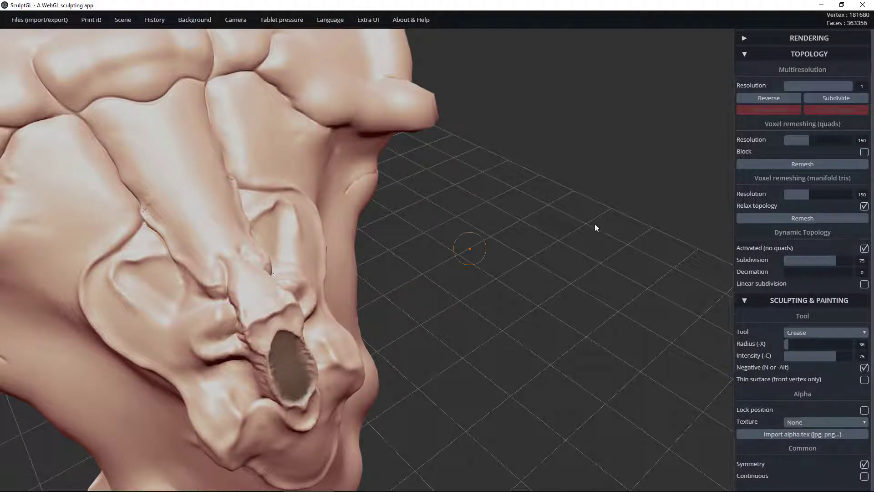
{"action": "left_click", "coordinate": [864, 249]}
Step: Crease the outer edge of the side snout plate up to the brow ridge, and branch a crease down the cheek
{"action": "mouse_move", "coordinate": [256, 238]}
{"action": "right_mouse_down"}
{"action": "mouse_move", "coordinate": [372, 210]}
{"action": "mouse_move", "coordinate": [347, 260]}
{"action": "mouse_move", "coordinate": [263, 310]}
{"action": "right_mouse_up"}
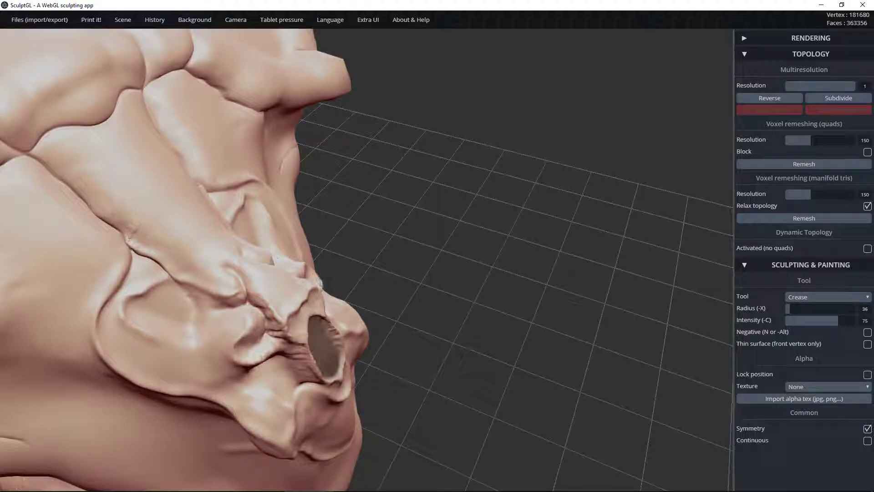
{"action": "mouse_move", "coordinate": [433, 211]}
{"action": "left_mouse_down"}
{"action": "mouse_move", "coordinate": [302, 190]}
{"action": "mouse_move", "coordinate": [372, 296]}
{"action": "mouse_move", "coordinate": [152, 210]}
{"action": "mouse_move", "coordinate": [332, 234]}
{"action": "left_mouse_up"}
{"action": "right_click_drag", "start_coordinate": [343, 311], "coordinate": [237, 316]}
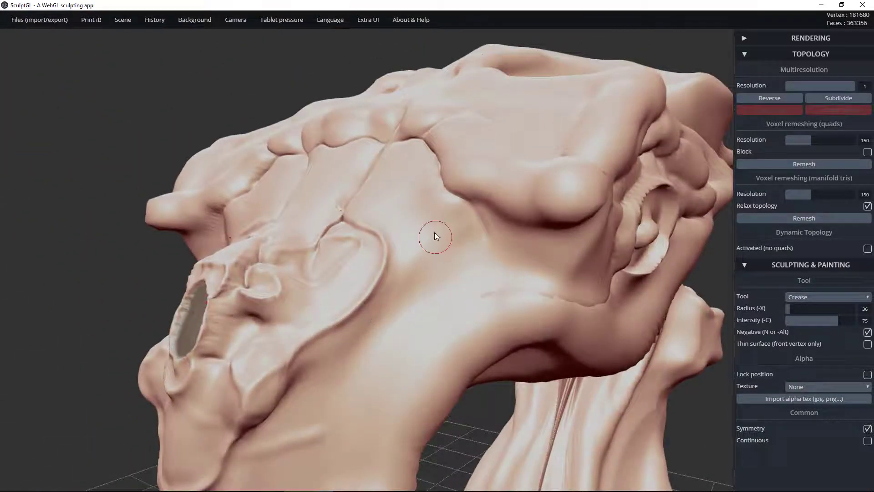
{"action": "key", "text": "n"}
{"action": "left_click_drag", "start_coordinate": [433, 238], "coordinate": [415, 257]}
{"action": "key", "text": "ctrl+z"}
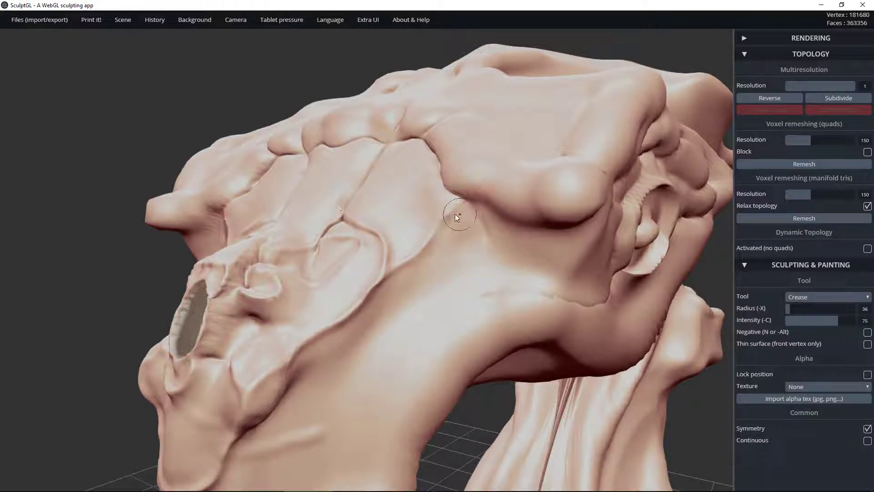
{"action": "left_click_drag", "start_coordinate": [473, 207], "coordinate": [506, 270]}
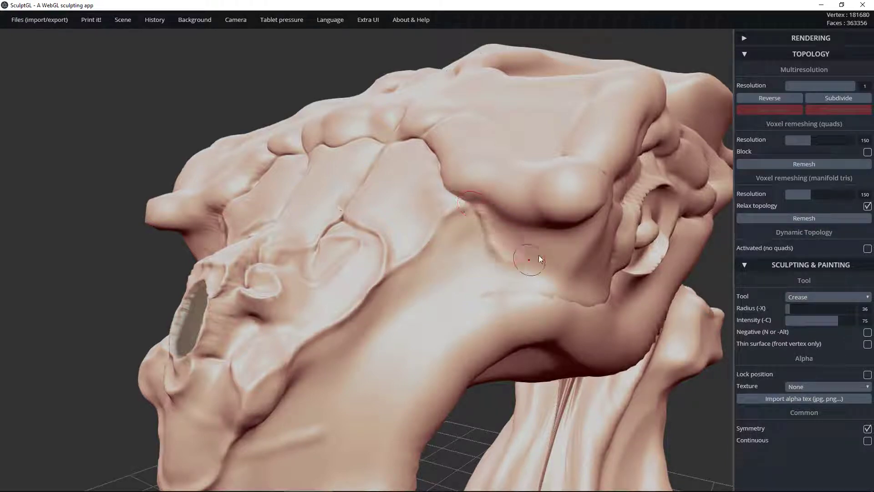
{"action": "left_click_drag", "start_coordinate": [477, 210], "coordinate": [445, 178]}
{"action": "key", "text": "n"}
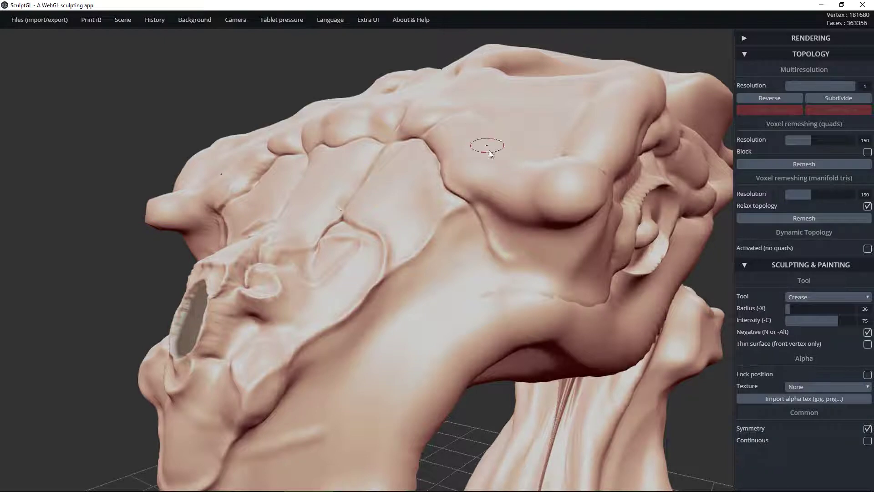
Step: Carve creases along the underside of the outer brow ridges and inward along their inner edges beside the snout plates
{"action": "right_click_drag", "start_coordinate": [411, 190], "coordinate": [357, 225]}
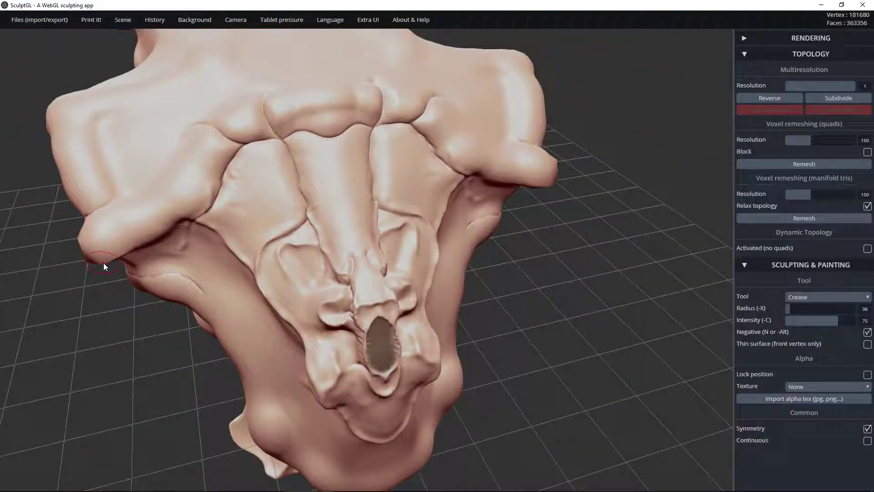
{"action": "left_click_drag", "start_coordinate": [108, 258], "coordinate": [150, 241]}
{"action": "right_click_drag", "start_coordinate": [163, 236], "coordinate": [106, 239]}
{"action": "mouse_move", "coordinate": [146, 244]}
{"action": "left_mouse_down"}
{"action": "mouse_move", "coordinate": [190, 214]}
{"action": "mouse_move", "coordinate": [201, 219]}
{"action": "mouse_move", "coordinate": [114, 242]}
{"action": "left_mouse_up"}
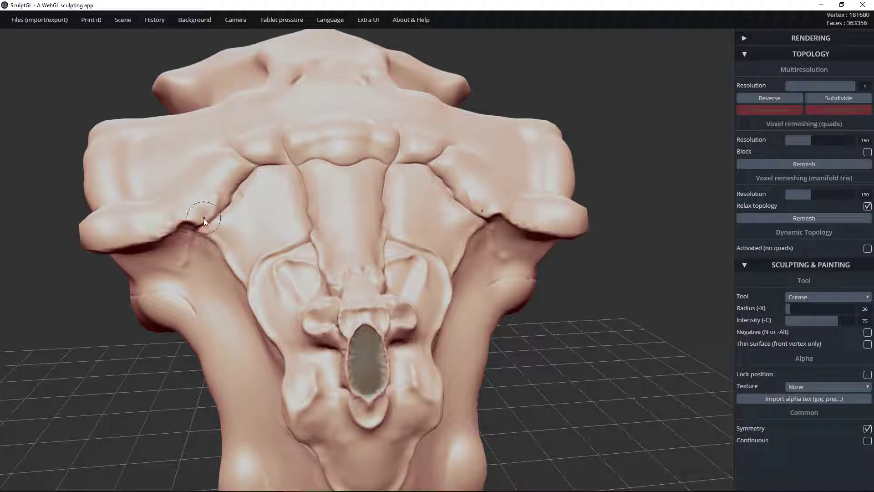
{"action": "left_click_drag", "start_coordinate": [205, 222], "coordinate": [248, 164]}
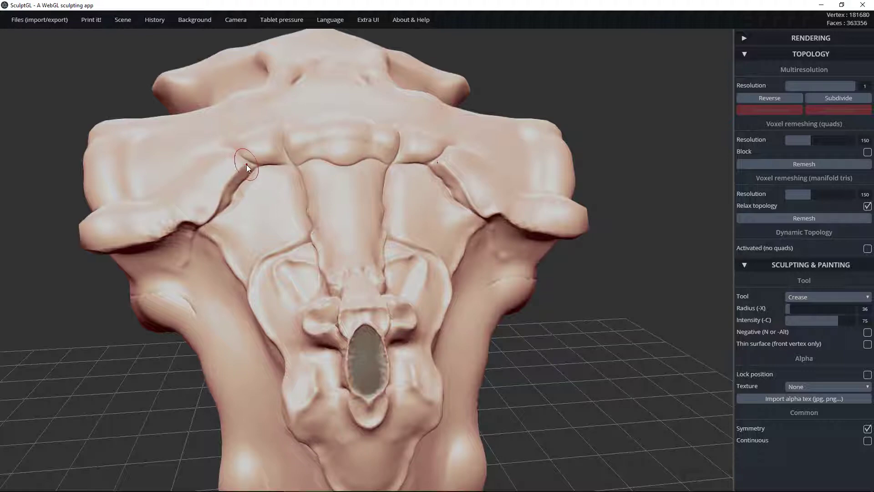
{"action": "mouse_move", "coordinate": [255, 160]}
{"action": "left_mouse_down"}
{"action": "mouse_move", "coordinate": [301, 157]}
{"action": "mouse_move", "coordinate": [313, 141]}
{"action": "mouse_move", "coordinate": [349, 135]}
{"action": "mouse_move", "coordinate": [375, 145]}
{"action": "mouse_move", "coordinate": [341, 163]}
{"action": "left_mouse_up"}
{"action": "key", "text": "n"}
{"action": "key", "text": "ctrl+z"}
{"action": "key", "text": "ctrl+z"}
{"action": "key", "text": "ctrl+z"}
{"action": "key", "text": "ctrl+z"}
{"action": "key", "text": "ctrl+z"}
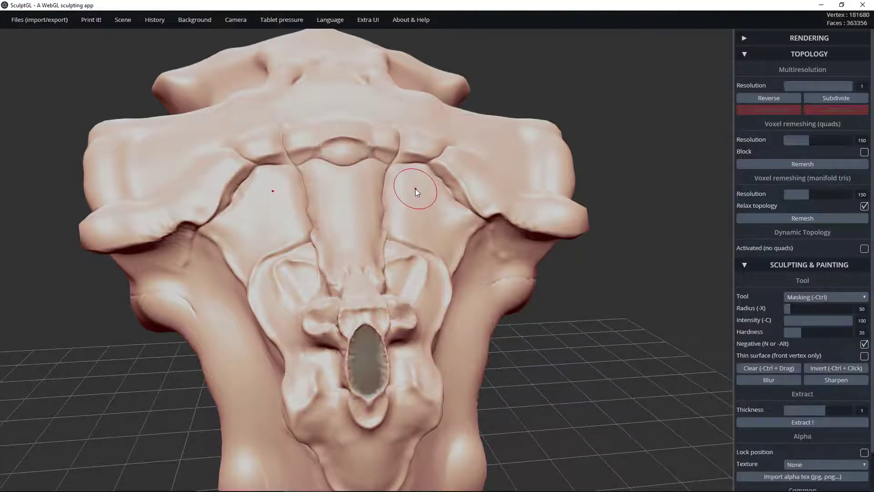
{"action": "key", "text": "ctrl+z"}
{"action": "key", "text": "ctrl+z"}
{"action": "key", "text": "ctrl+z"}
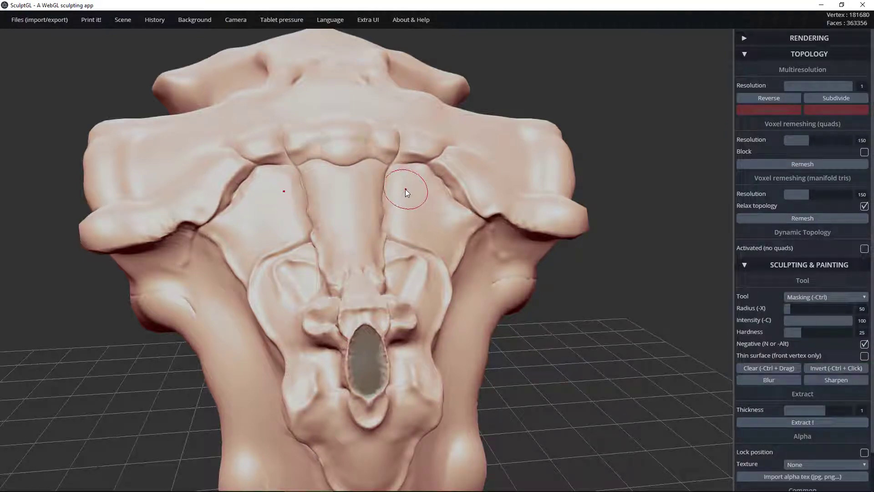
Step: Crease a symmetrical outline of an elongated plate on top of the head behind the brow, and turn Relax topology off
{"action": "right_click_drag", "start_coordinate": [396, 206], "coordinate": [347, 304]}
{"action": "right_click_drag", "start_coordinate": [359, 364], "coordinate": [452, 266]}
{"action": "right_click_drag", "start_coordinate": [194, 323], "coordinate": [406, 237]}
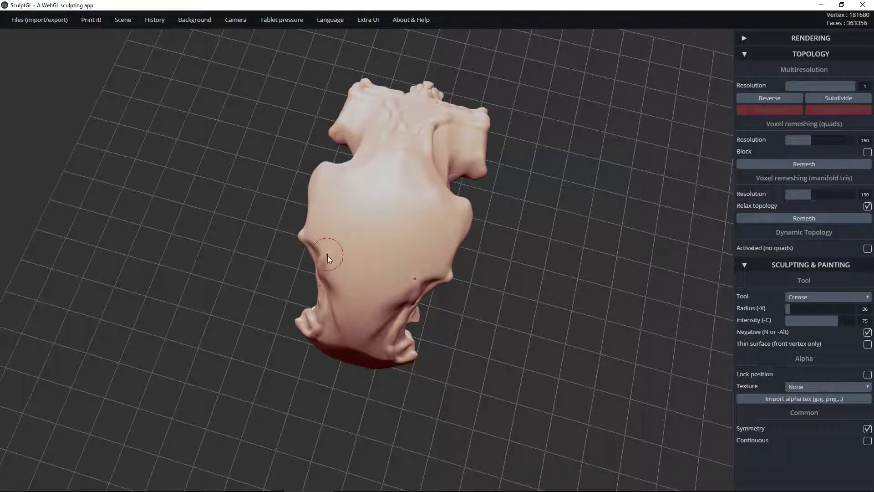
{"action": "left_click_drag", "start_coordinate": [323, 267], "coordinate": [368, 197]}
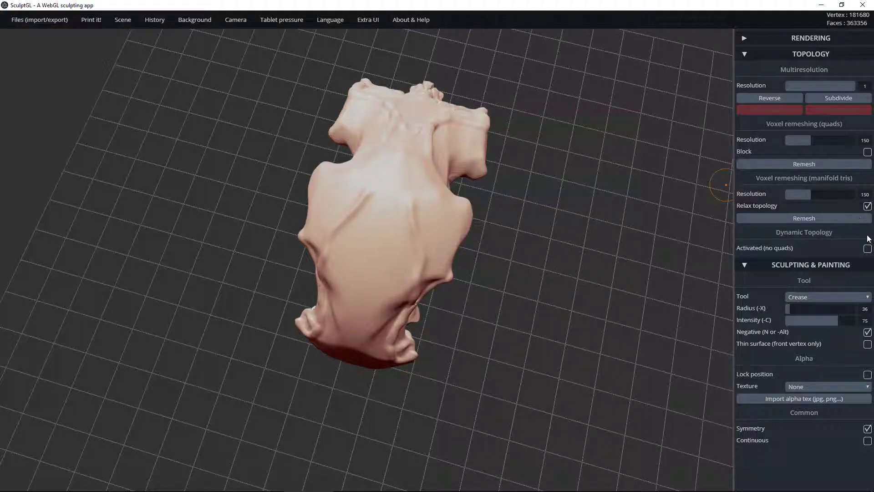
{"action": "left_click", "coordinate": [867, 206]}
{"action": "key", "text": "n"}
{"action": "mouse_move", "coordinate": [364, 194]}
{"action": "left_mouse_down"}
{"action": "mouse_move", "coordinate": [382, 176]}
{"action": "mouse_move", "coordinate": [342, 230]}
{"action": "mouse_move", "coordinate": [338, 290]}
{"action": "left_mouse_up"}
{"action": "mouse_move", "coordinate": [337, 239]}
{"action": "left_mouse_down"}
{"action": "mouse_move", "coordinate": [334, 273]}
{"action": "mouse_move", "coordinate": [359, 295]}
{"action": "left_mouse_up"}
{"action": "middle_click_drag", "start_coordinate": [416, 245], "coordinate": [419, 204]}
{"action": "mouse_move", "coordinate": [476, 252]}
{"action": "left_mouse_down"}
{"action": "mouse_move", "coordinate": [529, 146]}
{"action": "mouse_move", "coordinate": [612, 122]}
{"action": "mouse_move", "coordinate": [588, 181]}
{"action": "mouse_move", "coordinate": [493, 200]}
{"action": "left_mouse_up"}
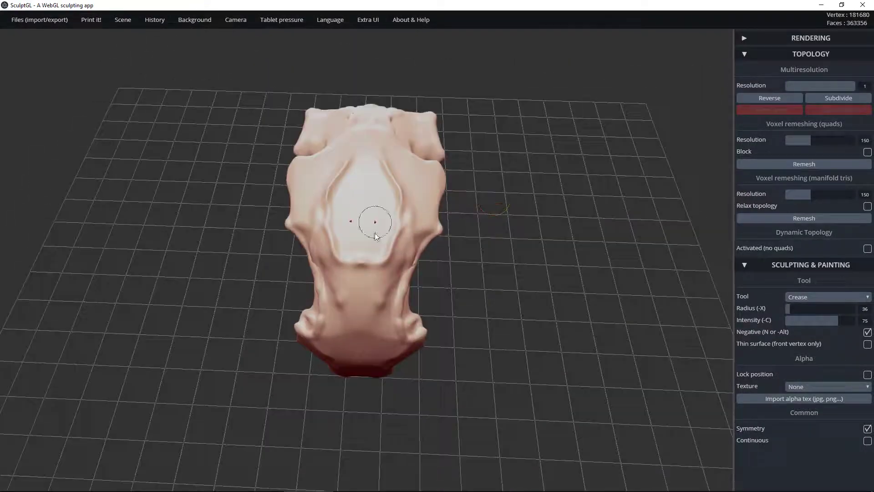
Step: Sculpt along the midline inside the outlined plate on top of the head using Crease, and smooth its centre at radius 50
{"action": "key", "text": "n"}
{"action": "mouse_move", "coordinate": [372, 259]}
{"action": "left_mouse_down"}
{"action": "mouse_move", "coordinate": [390, 232]}
{"action": "mouse_move", "coordinate": [387, 242]}
{"action": "mouse_move", "coordinate": [395, 197]}
{"action": "mouse_move", "coordinate": [350, 200]}
{"action": "mouse_move", "coordinate": [361, 231]}
{"action": "mouse_move", "coordinate": [351, 238]}
{"action": "mouse_move", "coordinate": [361, 222]}
{"action": "mouse_move", "coordinate": [354, 223]}
{"action": "mouse_move", "coordinate": [355, 194]}
{"action": "mouse_move", "coordinate": [361, 183]}
{"action": "mouse_move", "coordinate": [364, 190]}
{"action": "mouse_move", "coordinate": [366, 153]}
{"action": "left_mouse_up"}
{"action": "mouse_move", "coordinate": [413, 191]}
{"action": "right_mouse_down"}
{"action": "mouse_move", "coordinate": [484, 131]}
{"action": "mouse_move", "coordinate": [556, 107]}
{"action": "mouse_move", "coordinate": [398, 199]}
{"action": "mouse_move", "coordinate": [342, 251]}
{"action": "right_mouse_up"}
{"action": "mouse_move", "coordinate": [350, 224]}
{"action": "left_mouse_down", "text": "shift"}
{"action": "mouse_move", "coordinate": [364, 202]}
{"action": "mouse_move", "coordinate": [364, 214]}
{"action": "left_mouse_up", "text": "shift"}
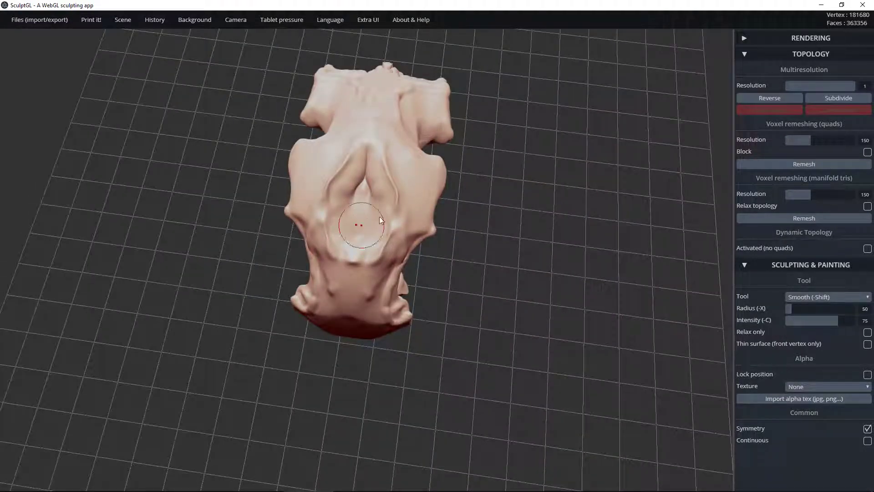
{"action": "mouse_move", "coordinate": [369, 212]}
{"action": "right_mouse_down"}
{"action": "mouse_move", "coordinate": [515, 118]}
{"action": "mouse_move", "coordinate": [454, 202]}
{"action": "right_mouse_up"}
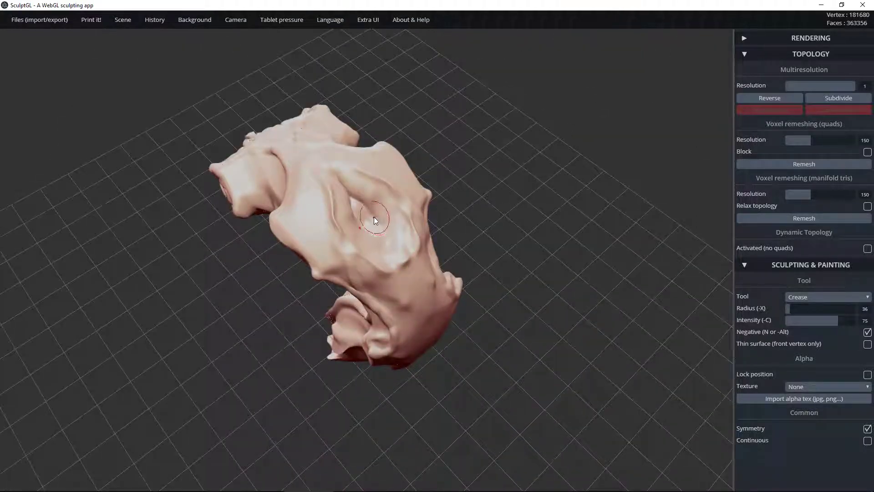
Step: Refine the elongated central form and the front end of the outlined plate on top of the head using Crease
{"action": "mouse_move", "coordinate": [380, 218]}
{"action": "right_mouse_down"}
{"action": "mouse_move", "coordinate": [463, 156]}
{"action": "mouse_move", "coordinate": [553, 152]}
{"action": "mouse_move", "coordinate": [342, 178]}
{"action": "mouse_move", "coordinate": [376, 234]}
{"action": "right_mouse_up"}
{"action": "mouse_move", "coordinate": [356, 215]}
{"action": "left_mouse_down"}
{"action": "mouse_move", "coordinate": [356, 240]}
{"action": "mouse_move", "coordinate": [372, 241]}
{"action": "left_mouse_up"}
{"action": "mouse_move", "coordinate": [444, 155]}
{"action": "left_mouse_down"}
{"action": "mouse_move", "coordinate": [607, 128]}
{"action": "mouse_move", "coordinate": [381, 202]}
{"action": "mouse_move", "coordinate": [398, 171]}
{"action": "left_mouse_up"}
{"action": "left_click_drag", "start_coordinate": [399, 139], "coordinate": [396, 139]}
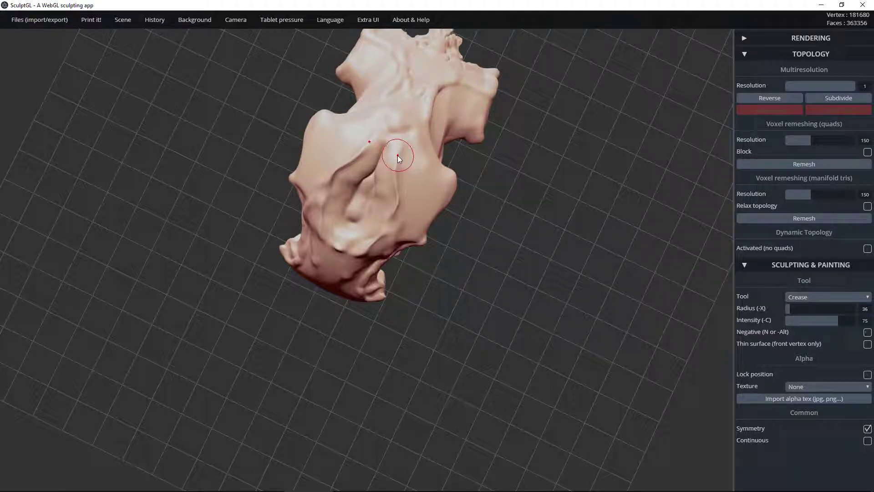
Step: Switch to the browser, resume the paused YouTube music playlist, and return to SculptGL
{"action": "key", "text": "alt+Tab"}
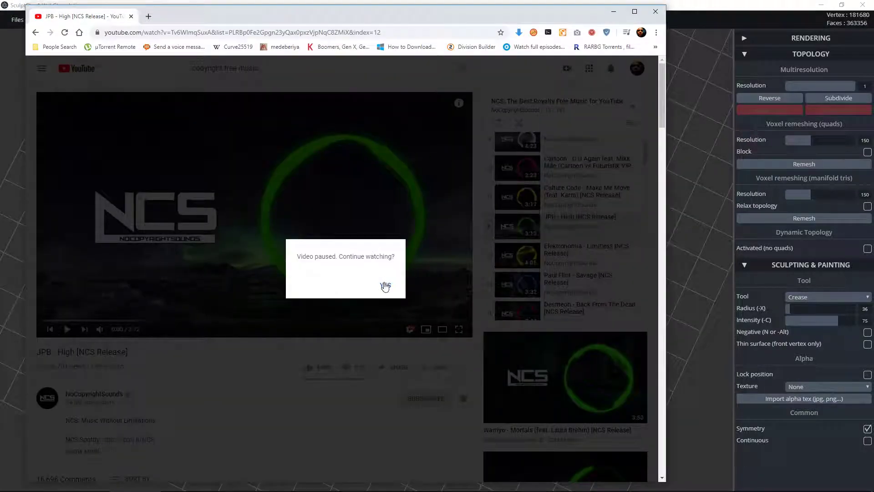
{"action": "left_click", "coordinate": [386, 285]}
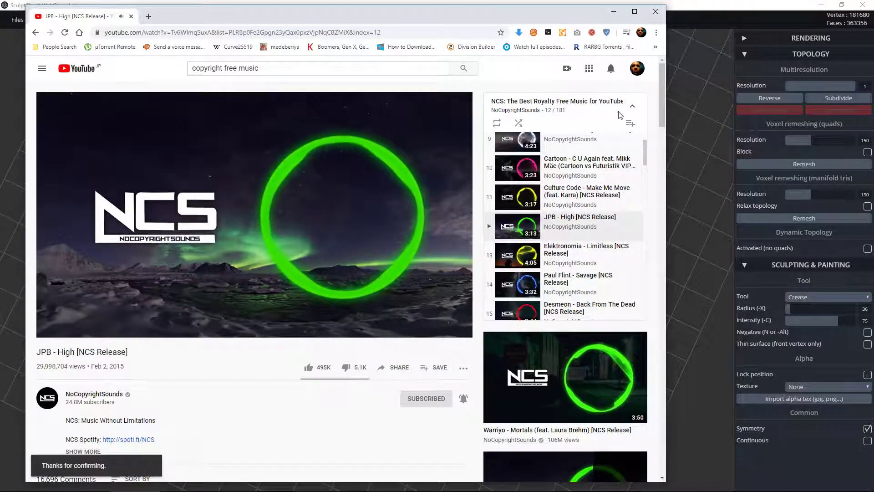
{"action": "left_click", "coordinate": [700, 121]}
Step: Sink a small central dimple into the back of the head behind the outlined plate with Crease, and smooth around it
{"action": "left_click_drag", "start_coordinate": [469, 218], "coordinate": [563, 114]}
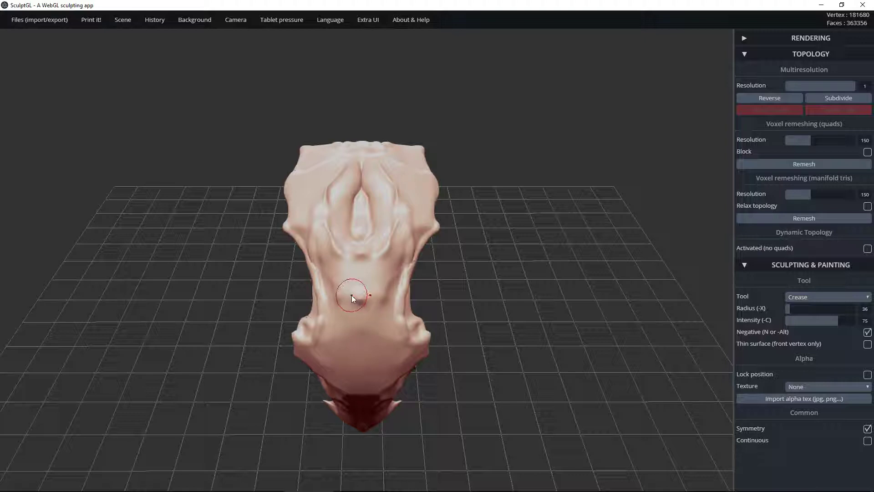
{"action": "left_click", "coordinate": [359, 299]}
{"action": "key", "text": "n"}
{"action": "right_click_drag", "start_coordinate": [346, 290], "coordinate": [524, 269]}
{"action": "right_click_drag", "start_coordinate": [342, 271], "coordinate": [535, 236], "text": "ctrl"}
{"action": "right_click_drag", "start_coordinate": [448, 248], "coordinate": [414, 179]}
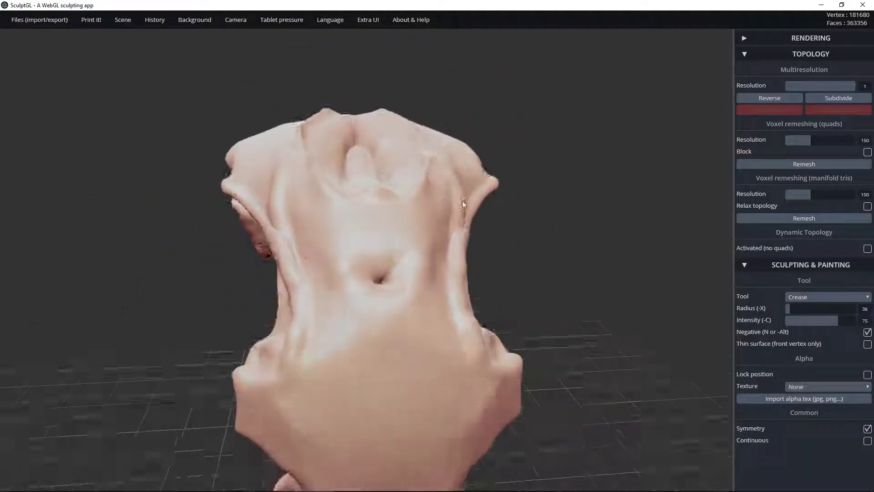
{"action": "key", "text": "shift"}
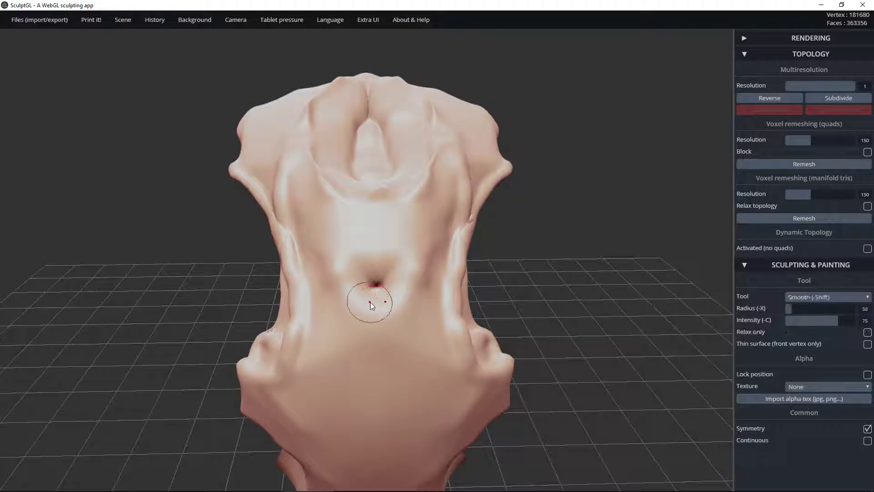
Step: Smooth the skin around the central pit, then carve initial folds at its sides with the negative Crease tool
{"action": "mouse_move", "coordinate": [382, 281]}
{"action": "left_mouse_down", "text": "shift"}
{"action": "mouse_move", "coordinate": [348, 272]}
{"action": "mouse_move", "coordinate": [382, 272]}
{"action": "mouse_move", "coordinate": [415, 245]}
{"action": "left_mouse_up", "text": "shift"}
{"action": "left_click_drag", "start_coordinate": [364, 282], "coordinate": [332, 323]}
{"action": "mouse_move", "coordinate": [370, 283]}
{"action": "left_mouse_down"}
{"action": "mouse_move", "coordinate": [378, 284]}
{"action": "mouse_move", "coordinate": [367, 278]}
{"action": "left_mouse_up"}
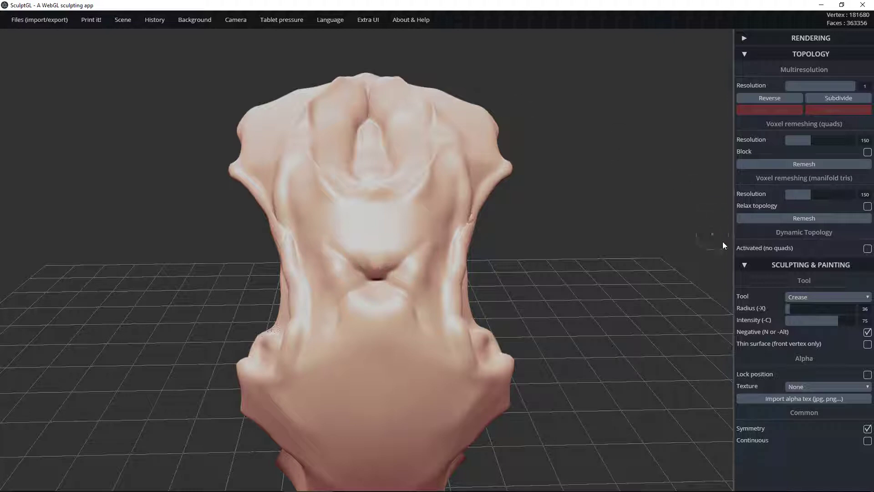
{"action": "right_click_drag", "start_coordinate": [409, 264], "coordinate": [596, 261], "text": "alt"}
{"action": "right_click_drag", "start_coordinate": [505, 269], "coordinate": [468, 250], "text": "ctrl"}
{"action": "mouse_move", "coordinate": [384, 288]}
{"action": "left_mouse_down"}
{"action": "mouse_move", "coordinate": [394, 303]}
{"action": "mouse_move", "coordinate": [366, 297]}
{"action": "mouse_move", "coordinate": [351, 280]}
{"action": "left_mouse_up"}
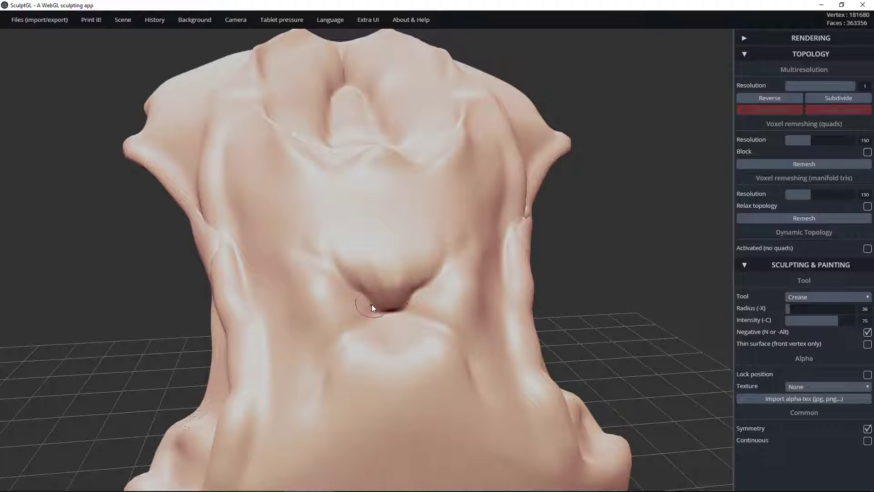
Step: Carve symmetrical creases fanning upward, outward and downward from the central pit across the surrounding skin
{"action": "left_click_drag", "start_coordinate": [367, 270], "coordinate": [338, 213]}
{"action": "mouse_move", "coordinate": [370, 290]}
{"action": "left_mouse_down"}
{"action": "mouse_move", "coordinate": [365, 256]}
{"action": "mouse_move", "coordinate": [338, 221]}
{"action": "mouse_move", "coordinate": [329, 182]}
{"action": "left_mouse_up"}
{"action": "mouse_move", "coordinate": [380, 315]}
{"action": "left_mouse_down"}
{"action": "mouse_move", "coordinate": [360, 326]}
{"action": "mouse_move", "coordinate": [341, 376]}
{"action": "left_mouse_up"}
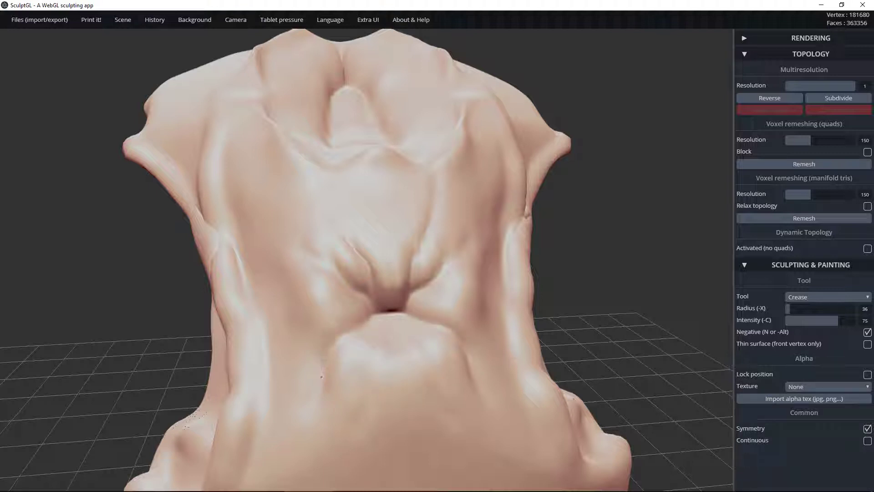
{"action": "mouse_move", "coordinate": [392, 256]}
{"action": "left_mouse_down"}
{"action": "mouse_move", "coordinate": [371, 311]}
{"action": "mouse_move", "coordinate": [289, 214]}
{"action": "left_mouse_up"}
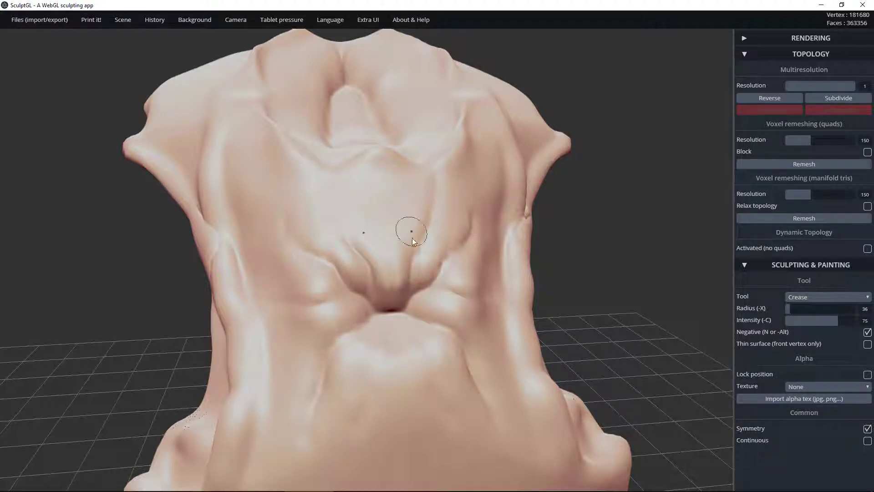
Step: Deepen the paired side folds where they run diagonally out of the central pit
{"action": "mouse_move", "coordinate": [565, 212]}
{"action": "left_mouse_down"}
{"action": "mouse_move", "coordinate": [525, 262]}
{"action": "mouse_move", "coordinate": [384, 241]}
{"action": "left_mouse_up"}
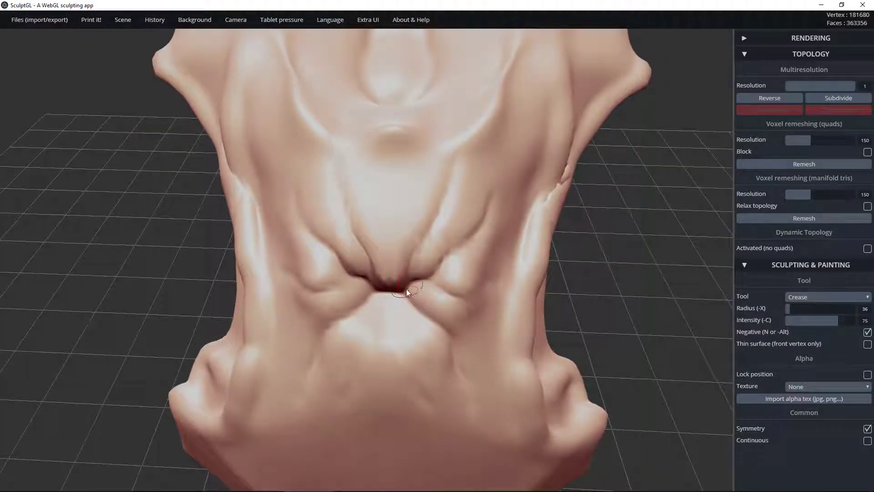
{"action": "left_click_drag", "start_coordinate": [371, 290], "coordinate": [320, 333]}
{"action": "left_click_drag", "start_coordinate": [415, 304], "coordinate": [454, 342]}
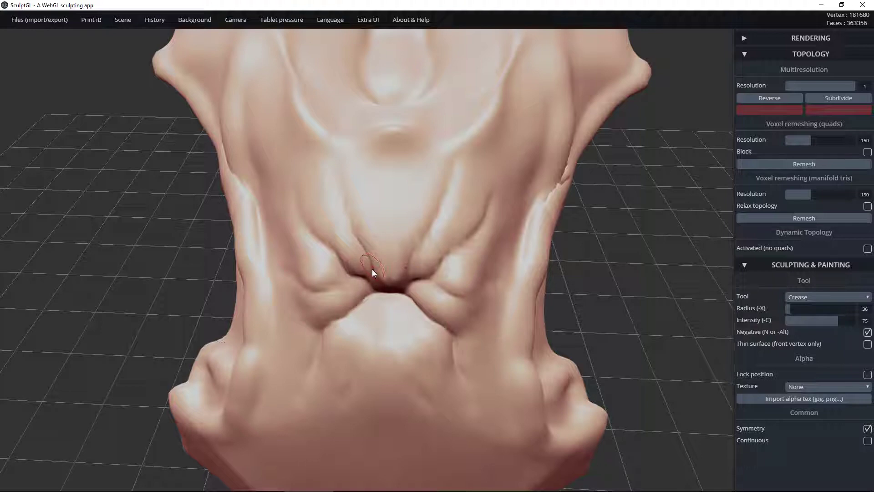
{"action": "left_click_drag", "start_coordinate": [370, 278], "coordinate": [350, 282]}
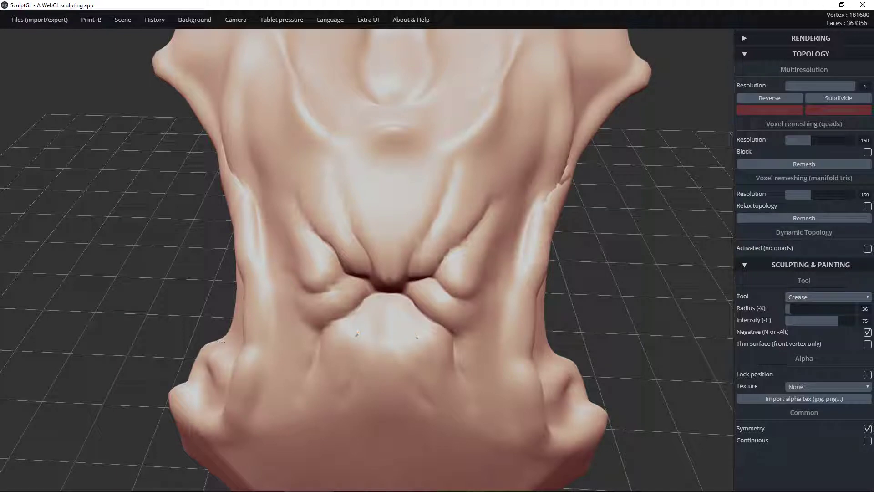
Step: Crease vertical wrinkles into the bulge below the pit and extend the side folds outward
{"action": "mouse_move", "coordinate": [416, 369]}
{"action": "left_mouse_down"}
{"action": "mouse_move", "coordinate": [419, 406]}
{"action": "mouse_move", "coordinate": [415, 377]}
{"action": "left_mouse_up"}
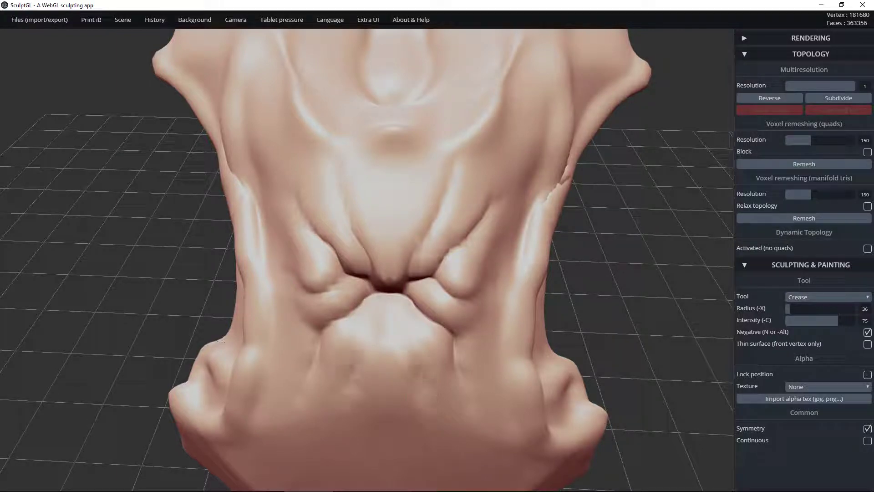
{"action": "left_click_drag", "start_coordinate": [406, 314], "coordinate": [357, 331]}
{"action": "mouse_move", "coordinate": [382, 301]}
{"action": "left_mouse_down"}
{"action": "mouse_move", "coordinate": [353, 324]}
{"action": "mouse_move", "coordinate": [378, 294]}
{"action": "mouse_move", "coordinate": [396, 296]}
{"action": "mouse_move", "coordinate": [374, 298]}
{"action": "mouse_move", "coordinate": [365, 317]}
{"action": "mouse_move", "coordinate": [380, 295]}
{"action": "mouse_move", "coordinate": [360, 302]}
{"action": "mouse_move", "coordinate": [368, 297]}
{"action": "mouse_move", "coordinate": [361, 292]}
{"action": "left_mouse_up"}
{"action": "mouse_move", "coordinate": [318, 331]}
{"action": "left_mouse_down"}
{"action": "mouse_move", "coordinate": [296, 319]}
{"action": "mouse_move", "coordinate": [275, 333]}
{"action": "left_mouse_up"}
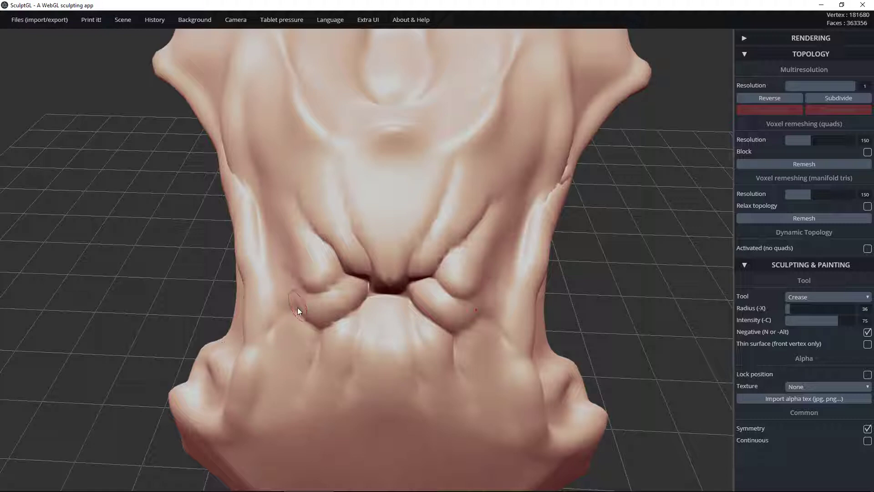
{"action": "left_click_drag", "start_coordinate": [304, 288], "coordinate": [279, 268]}
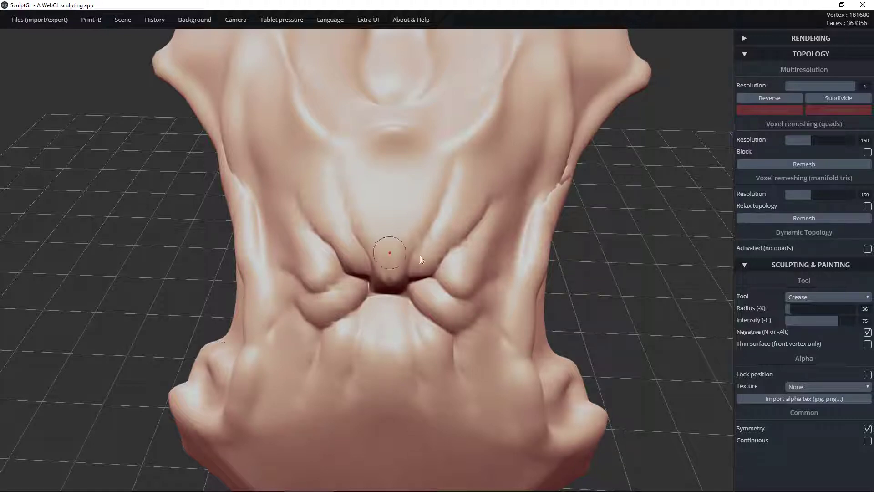
Step: Crease fine vertical wrinkles above the pit and deepen the grooves on both sides of the bulge below it
{"action": "mouse_move", "coordinate": [428, 278]}
{"action": "left_mouse_down"}
{"action": "mouse_move", "coordinate": [464, 238]}
{"action": "mouse_move", "coordinate": [495, 228]}
{"action": "left_mouse_up"}
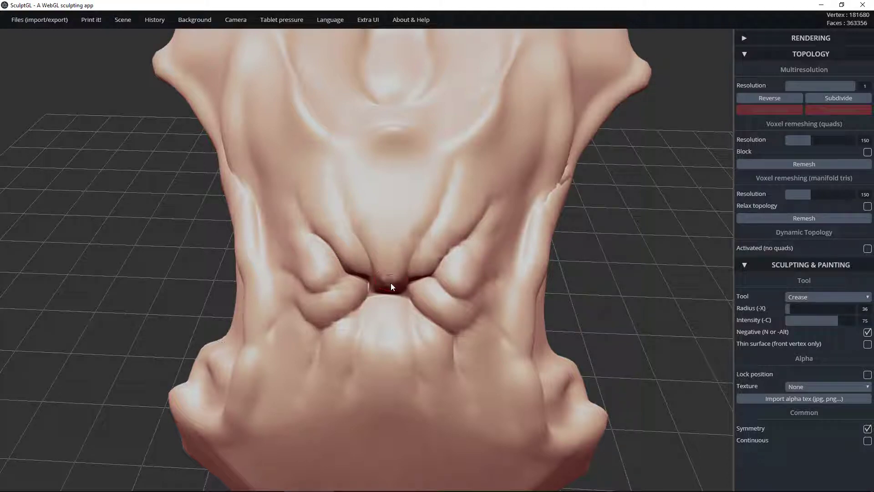
{"action": "left_click_drag", "start_coordinate": [380, 276], "coordinate": [386, 178]}
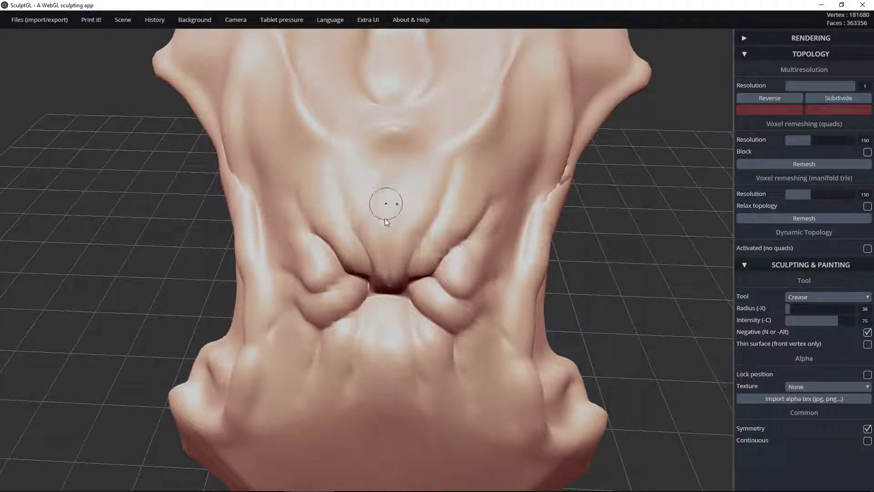
{"action": "left_click_drag", "start_coordinate": [381, 246], "coordinate": [387, 291]}
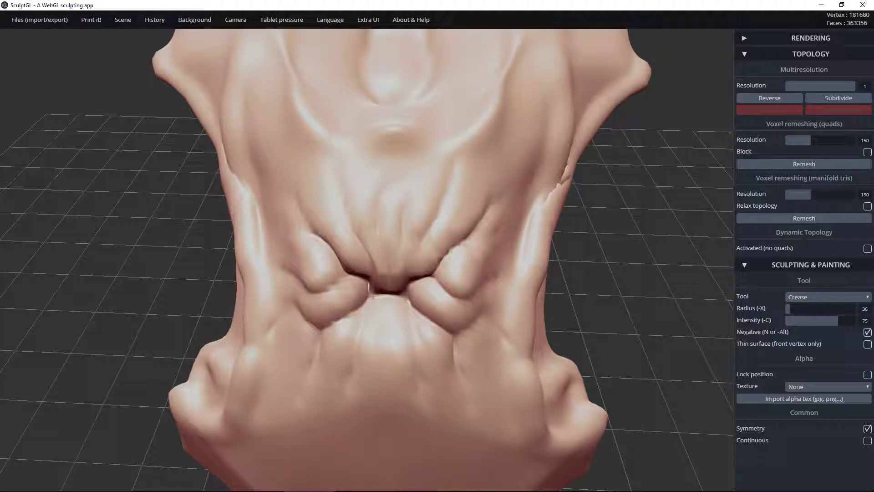
{"action": "mouse_move", "coordinate": [513, 230]}
{"action": "right_mouse_down"}
{"action": "mouse_move", "coordinate": [414, 164]}
{"action": "mouse_move", "coordinate": [445, 107]}
{"action": "mouse_move", "coordinate": [522, 198]}
{"action": "mouse_move", "coordinate": [519, 191]}
{"action": "right_mouse_up"}
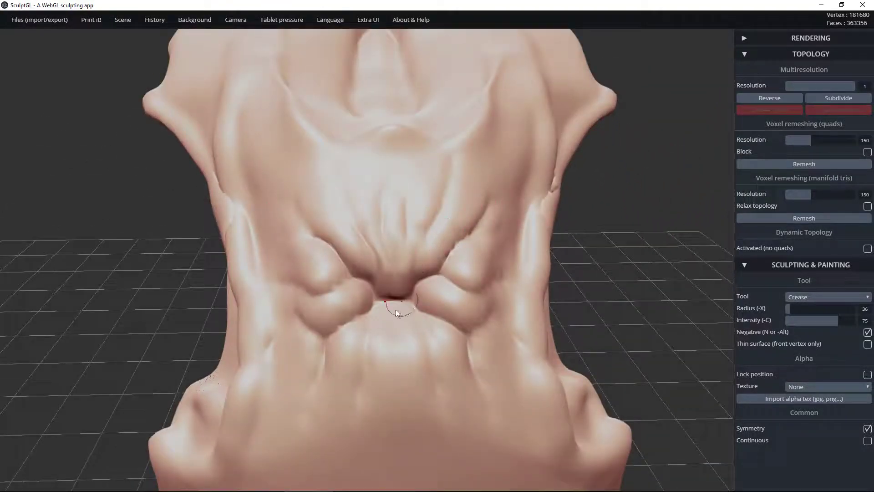
{"action": "mouse_move", "coordinate": [366, 363]}
{"action": "left_mouse_down"}
{"action": "mouse_move", "coordinate": [364, 318]}
{"action": "mouse_move", "coordinate": [418, 283]}
{"action": "left_mouse_up"}
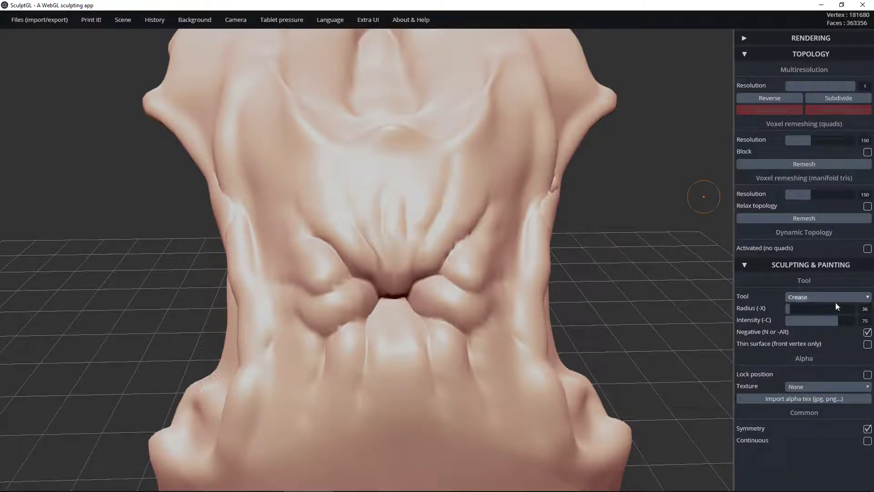
Step: Sharpen the folds around the central pit and the grooves below it with the Pinch tool
{"action": "left_click", "coordinate": [811, 300]}
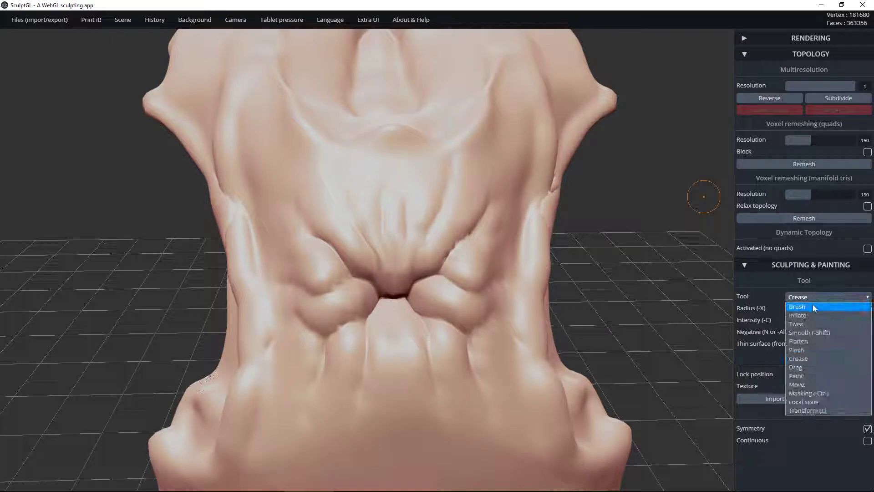
{"action": "left_click", "coordinate": [797, 349]}
{"action": "mouse_move", "coordinate": [375, 298]}
{"action": "left_mouse_down"}
{"action": "mouse_move", "coordinate": [392, 300]}
{"action": "mouse_move", "coordinate": [375, 296]}
{"action": "left_mouse_up"}
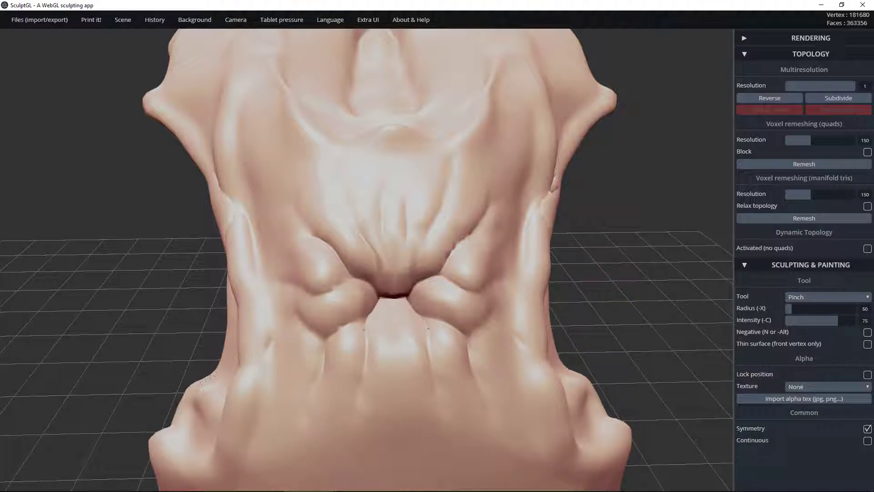
{"action": "mouse_move", "coordinate": [459, 287]}
{"action": "left_mouse_down"}
{"action": "mouse_move", "coordinate": [425, 320]}
{"action": "mouse_move", "coordinate": [476, 372]}
{"action": "left_mouse_up"}
{"action": "left_click_drag", "start_coordinate": [402, 301], "coordinate": [403, 295]}
{"action": "left_click_drag", "start_coordinate": [453, 253], "coordinate": [418, 285]}
{"action": "mouse_move", "coordinate": [417, 245]}
{"action": "left_mouse_down"}
{"action": "mouse_move", "coordinate": [428, 250]}
{"action": "mouse_move", "coordinate": [405, 273]}
{"action": "mouse_move", "coordinate": [385, 244]}
{"action": "mouse_move", "coordinate": [394, 315]}
{"action": "left_mouse_up"}
{"action": "left_click_drag", "start_coordinate": [355, 335], "coordinate": [358, 326]}
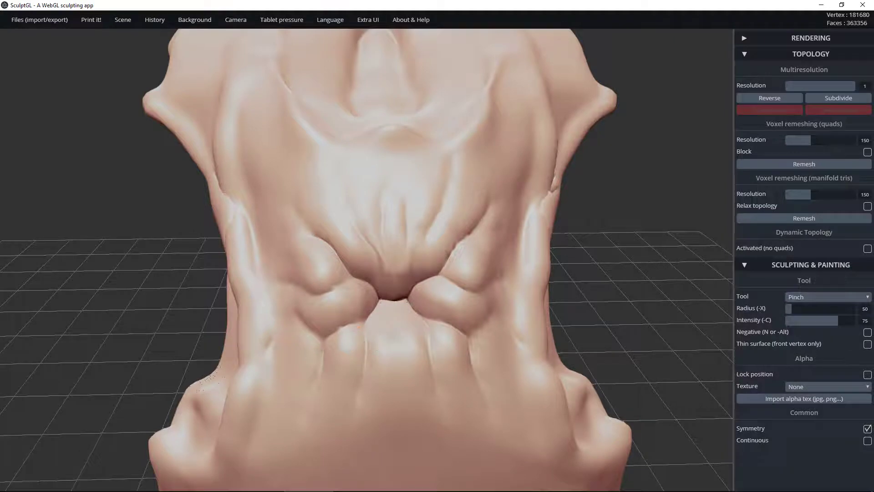
{"action": "left_click_drag", "start_coordinate": [403, 296], "coordinate": [385, 297]}
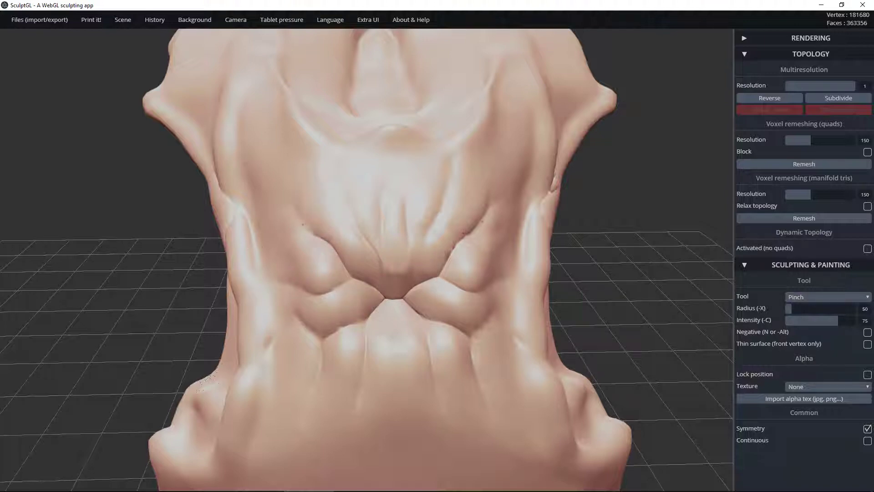
{"action": "right_click_drag", "start_coordinate": [324, 228], "coordinate": [319, 188]}
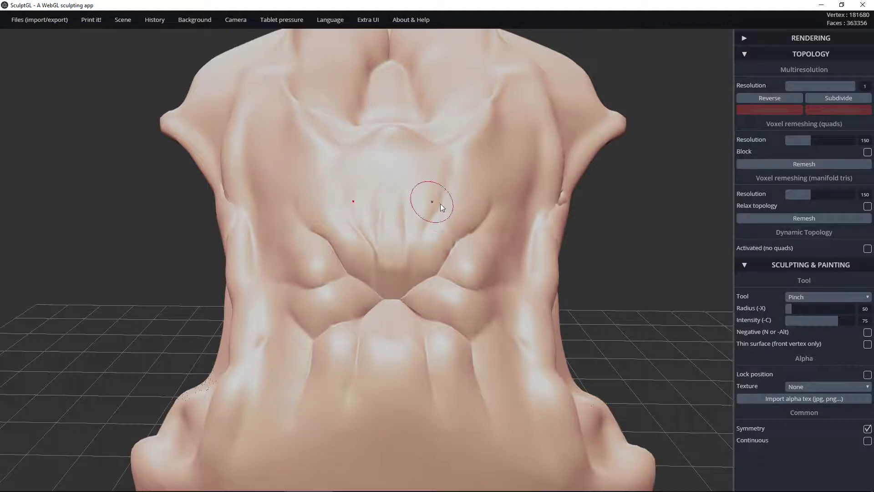
Step: Activate dynamic topology and use the negative Crease tool to deepen the folds beside and above the central opening
{"action": "mouse_move", "coordinate": [431, 201]}
{"action": "right_mouse_down"}
{"action": "mouse_move", "coordinate": [347, 233]}
{"action": "mouse_move", "coordinate": [296, 198]}
{"action": "mouse_move", "coordinate": [438, 309]}
{"action": "mouse_move", "coordinate": [400, 321]}
{"action": "right_mouse_up"}
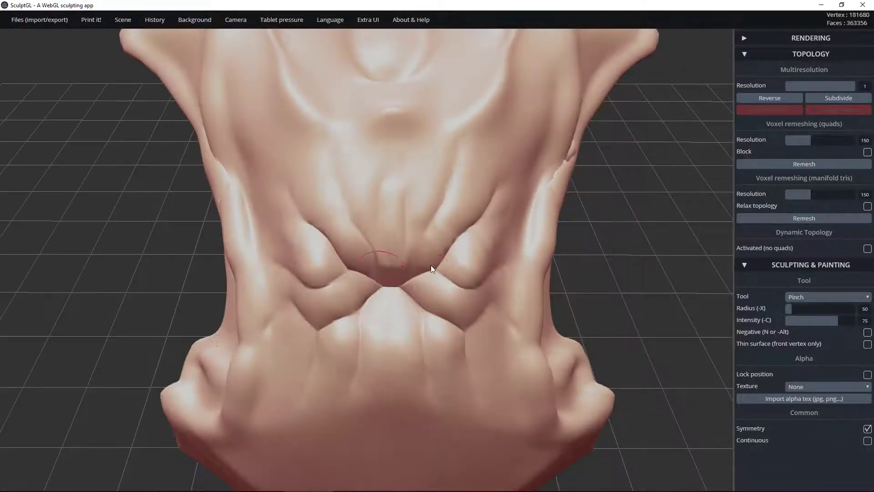
{"action": "left_click", "coordinate": [858, 297]}
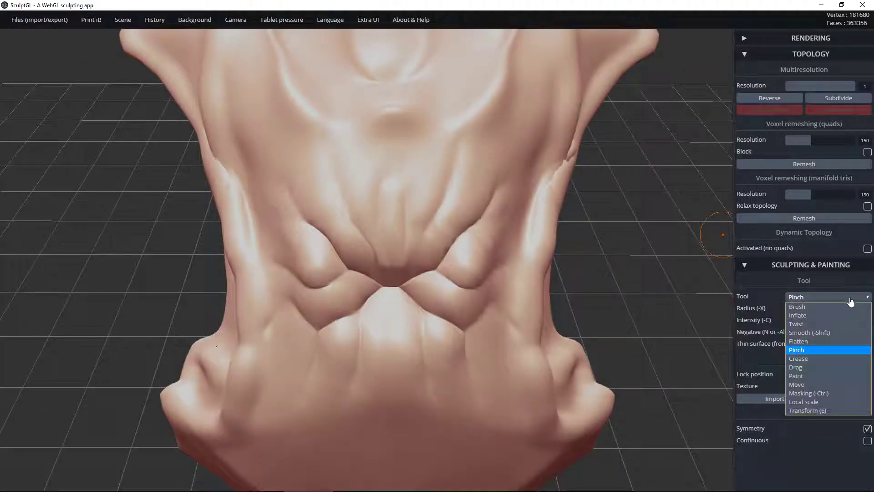
{"action": "left_click", "coordinate": [818, 351]}
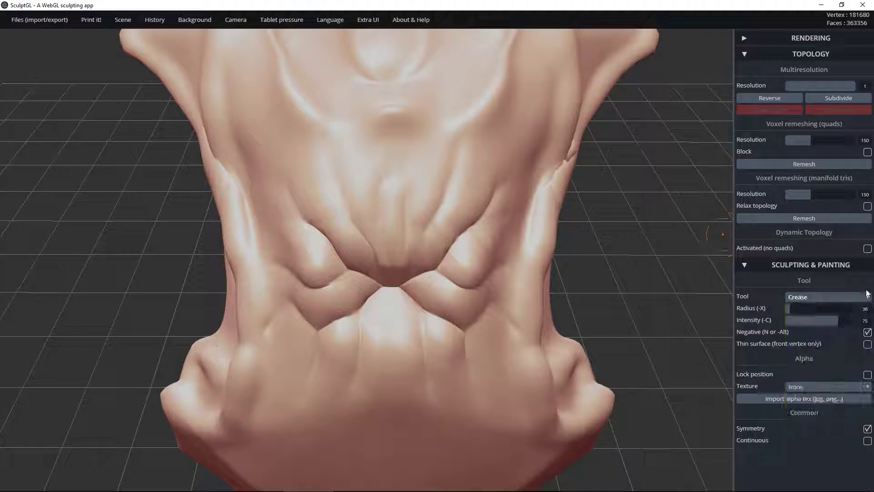
{"action": "left_click", "coordinate": [867, 248]}
{"action": "mouse_move", "coordinate": [409, 274]}
{"action": "left_mouse_down"}
{"action": "mouse_move", "coordinate": [391, 295]}
{"action": "mouse_move", "coordinate": [391, 281]}
{"action": "mouse_move", "coordinate": [434, 272]}
{"action": "mouse_move", "coordinate": [425, 286]}
{"action": "mouse_move", "coordinate": [390, 296]}
{"action": "mouse_move", "coordinate": [356, 322]}
{"action": "mouse_move", "coordinate": [362, 347]}
{"action": "mouse_move", "coordinate": [362, 318]}
{"action": "mouse_move", "coordinate": [347, 293]}
{"action": "mouse_move", "coordinate": [339, 319]}
{"action": "mouse_move", "coordinate": [319, 336]}
{"action": "mouse_move", "coordinate": [327, 327]}
{"action": "mouse_move", "coordinate": [315, 328]}
{"action": "left_mouse_up"}
{"action": "mouse_move", "coordinate": [352, 269]}
{"action": "left_mouse_down"}
{"action": "mouse_move", "coordinate": [363, 272]}
{"action": "mouse_move", "coordinate": [370, 211]}
{"action": "left_mouse_up"}
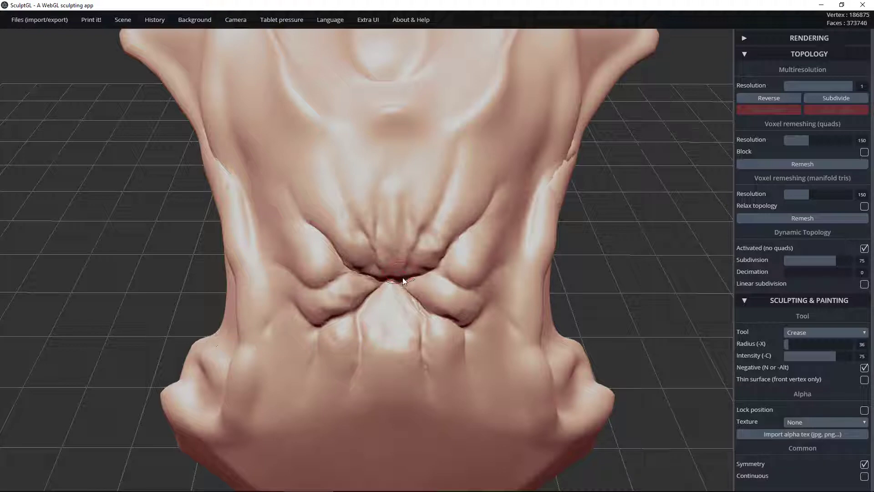
Step: Carve finer creases along the side folds and extend the two grooves framing the bulge below the opening downward
{"action": "left_click", "coordinate": [407, 290]}
{"action": "mouse_move", "coordinate": [449, 279]}
{"action": "left_mouse_down"}
{"action": "mouse_move", "coordinate": [425, 273]}
{"action": "mouse_move", "coordinate": [405, 292]}
{"action": "mouse_move", "coordinate": [392, 286]}
{"action": "mouse_move", "coordinate": [353, 313]}
{"action": "mouse_move", "coordinate": [357, 320]}
{"action": "mouse_move", "coordinate": [355, 312]}
{"action": "left_mouse_up"}
{"action": "left_click_drag", "start_coordinate": [424, 314], "coordinate": [430, 417]}
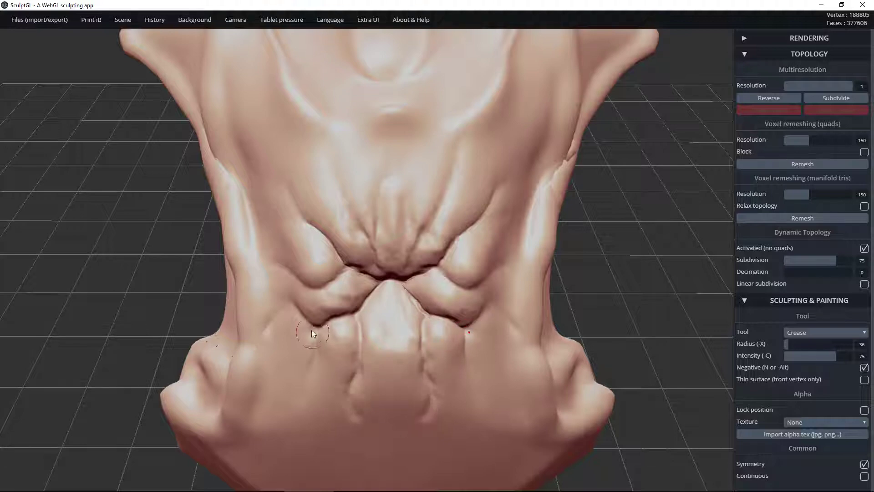
{"action": "left_click_drag", "start_coordinate": [311, 330], "coordinate": [305, 280]}
{"action": "mouse_move", "coordinate": [351, 261]}
{"action": "left_mouse_down"}
{"action": "mouse_move", "coordinate": [342, 268]}
{"action": "mouse_move", "coordinate": [378, 253]}
{"action": "left_mouse_up"}
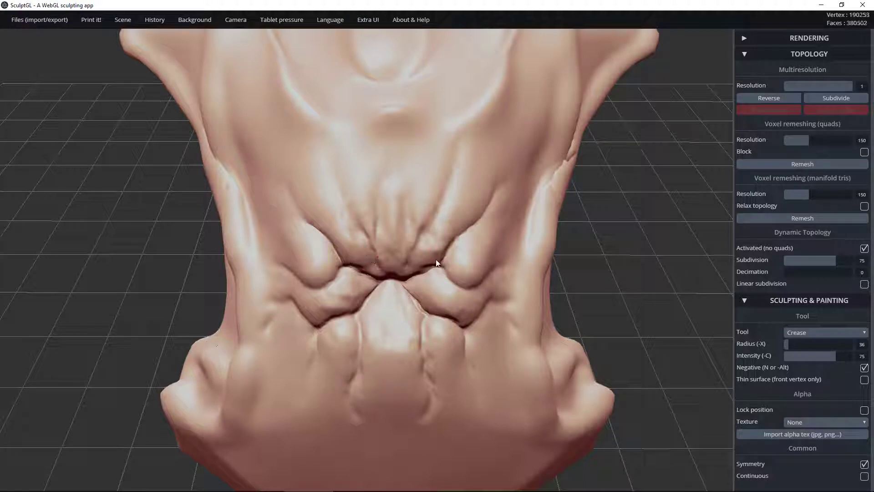
Step: Deepen the central slit between the upper folds and the lower bulge with the negative Crease tool
{"action": "right_click_drag", "start_coordinate": [489, 302], "coordinate": [388, 265]}
{"action": "mouse_move", "coordinate": [377, 286]}
{"action": "left_mouse_down"}
{"action": "mouse_move", "coordinate": [409, 286]}
{"action": "mouse_move", "coordinate": [396, 296]}
{"action": "mouse_move", "coordinate": [410, 287]}
{"action": "mouse_move", "coordinate": [382, 291]}
{"action": "mouse_move", "coordinate": [416, 285]}
{"action": "left_mouse_up"}
{"action": "mouse_move", "coordinate": [441, 255]}
{"action": "right_mouse_down"}
{"action": "mouse_move", "coordinate": [463, 178]}
{"action": "mouse_move", "coordinate": [479, 221]}
{"action": "mouse_move", "coordinate": [436, 246]}
{"action": "right_mouse_up"}
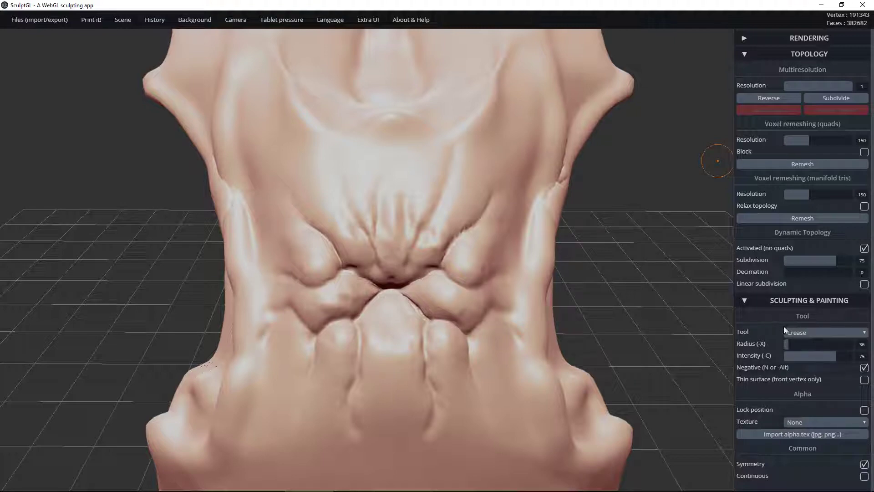
Step: Pinch the central slit and the folds around it into tighter, sharper lines
{"action": "left_click", "coordinate": [818, 334]}
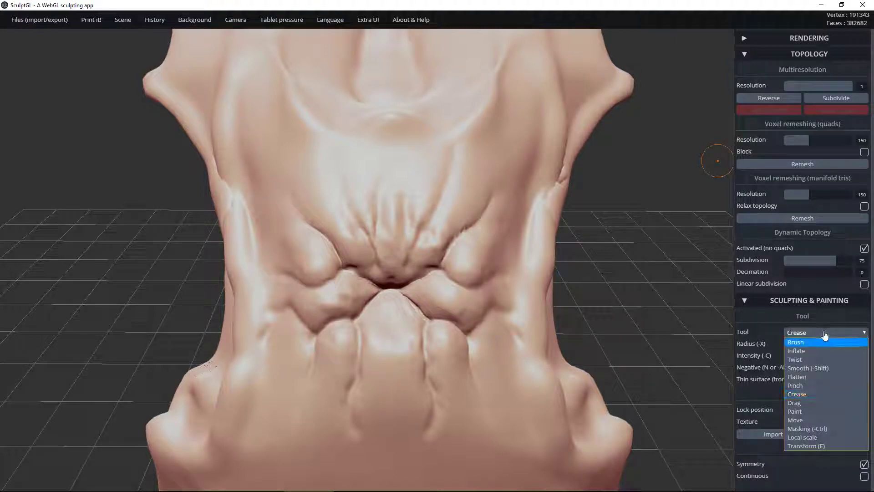
{"action": "left_click", "coordinate": [801, 385]}
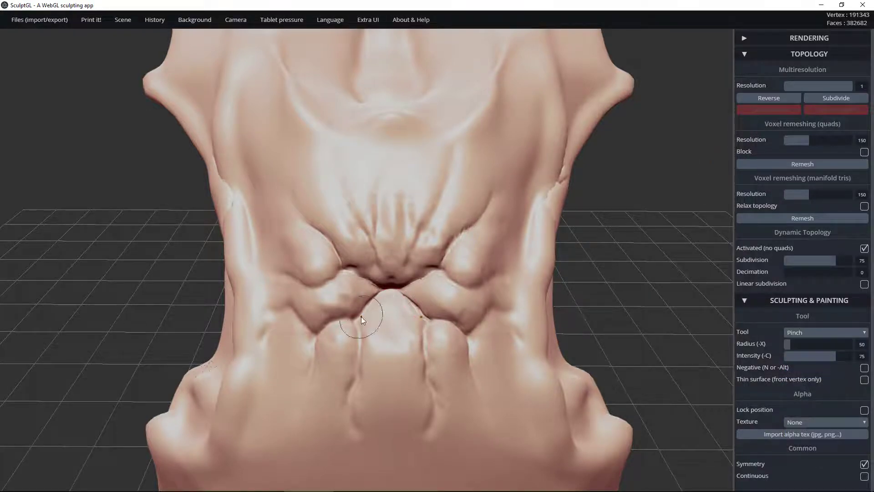
{"action": "mouse_move", "coordinate": [362, 316]}
{"action": "left_mouse_down"}
{"action": "mouse_move", "coordinate": [389, 287]}
{"action": "mouse_move", "coordinate": [344, 328]}
{"action": "mouse_move", "coordinate": [321, 284]}
{"action": "left_mouse_up"}
{"action": "left_click_drag", "start_coordinate": [241, 259], "coordinate": [282, 268]}
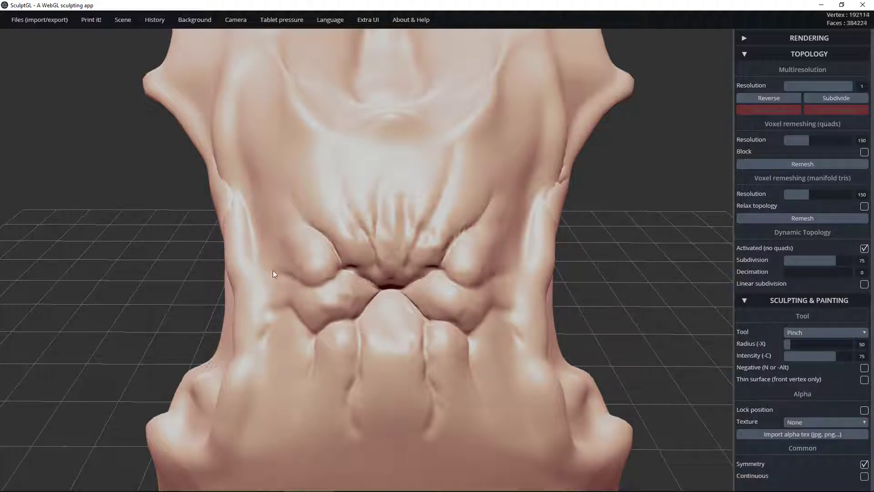
{"action": "mouse_move", "coordinate": [347, 321]}
{"action": "left_mouse_down"}
{"action": "mouse_move", "coordinate": [381, 288]}
{"action": "mouse_move", "coordinate": [405, 291]}
{"action": "mouse_move", "coordinate": [399, 300]}
{"action": "mouse_move", "coordinate": [384, 288]}
{"action": "mouse_move", "coordinate": [452, 301]}
{"action": "mouse_move", "coordinate": [459, 274]}
{"action": "left_mouse_up"}
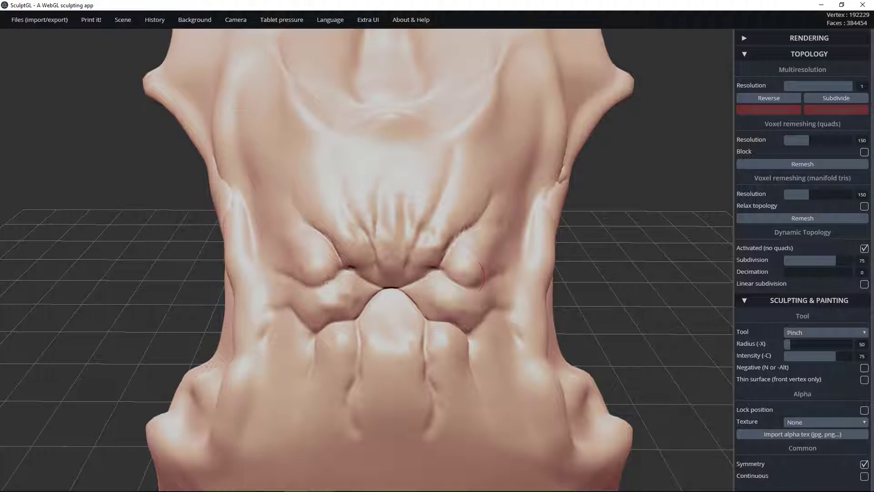
{"action": "left_click_drag", "start_coordinate": [381, 289], "coordinate": [394, 292]}
{"action": "mouse_move", "coordinate": [395, 292]}
{"action": "right_mouse_down"}
{"action": "mouse_move", "coordinate": [396, 262]}
{"action": "mouse_move", "coordinate": [456, 198]}
{"action": "mouse_move", "coordinate": [402, 288]}
{"action": "right_mouse_up"}
{"action": "left_click_drag", "start_coordinate": [402, 290], "coordinate": [426, 281]}
Step: Push a deeper pit into the middle of the central slit with the negative Crease tool
{"action": "right_click_drag", "start_coordinate": [540, 258], "coordinate": [401, 196]}
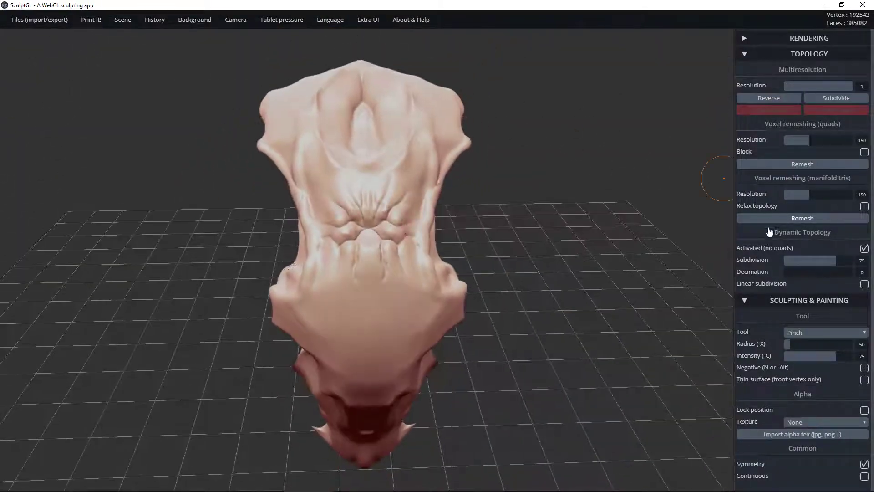
{"action": "left_click", "coordinate": [812, 334]}
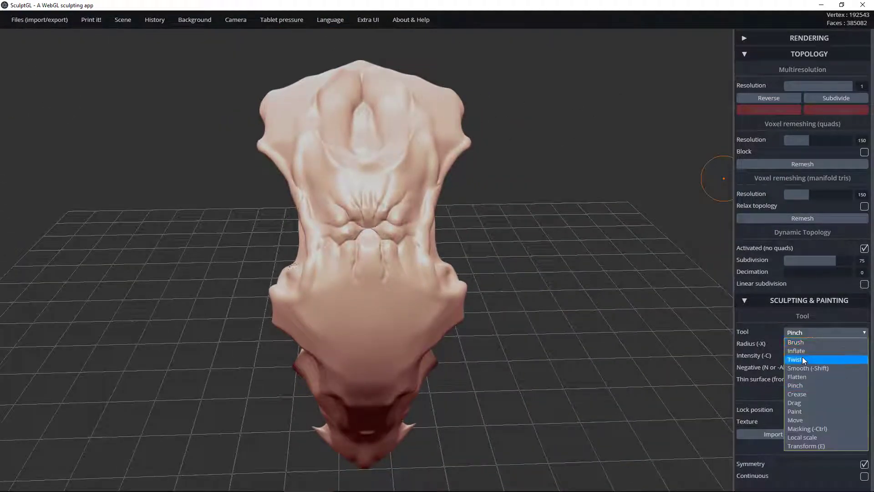
{"action": "left_click", "coordinate": [797, 394]}
{"action": "left_click", "coordinate": [368, 227]}
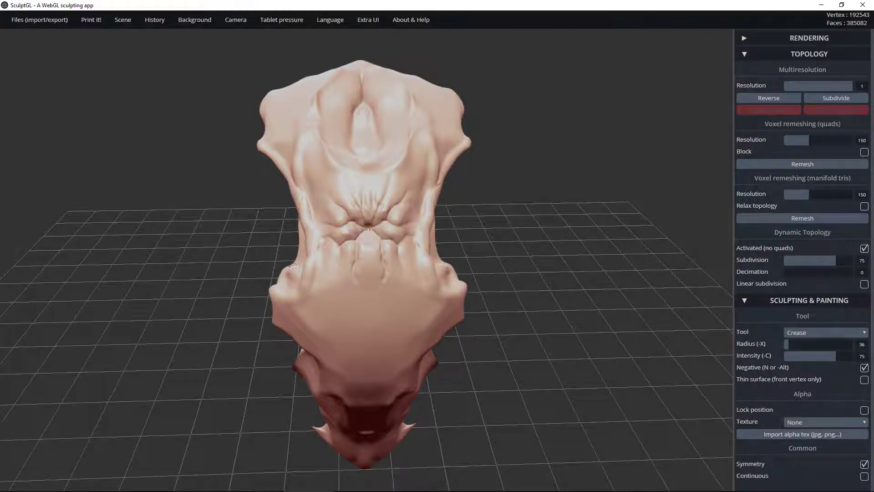
{"action": "left_click", "coordinate": [370, 229]}
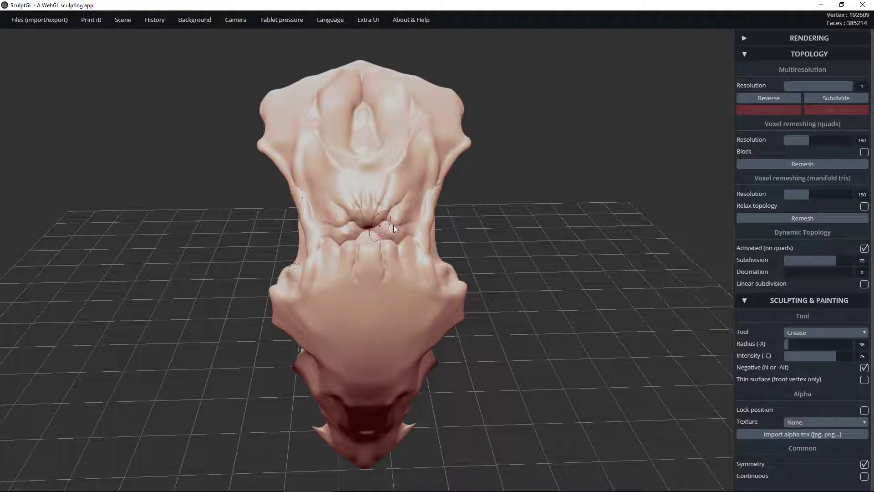
Step: Turn off dynamic topology, set the Crease radius to 79, and undo the last strokes on the central pit
{"action": "left_click", "coordinate": [864, 249]}
{"action": "left_click_drag", "start_coordinate": [788, 308], "coordinate": [794, 308]}
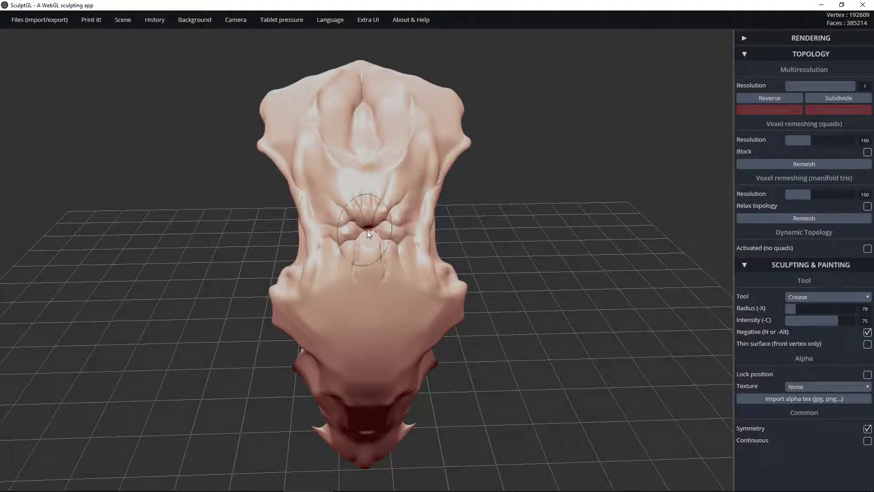
{"action": "left_click_drag", "start_coordinate": [358, 236], "coordinate": [369, 224]}
{"action": "key", "text": "ctrl+z"}
{"action": "key", "text": "ctrl+z"}
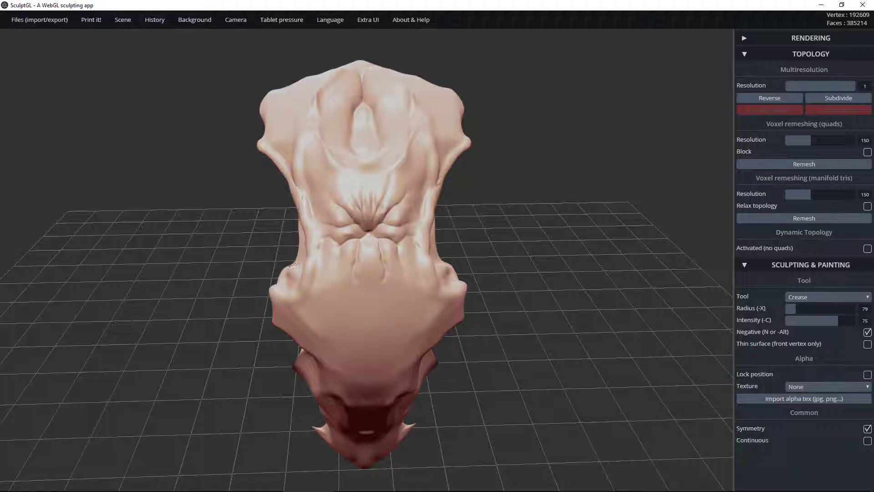
Step: Carve a broad hollow beneath the bulge under the central pit with negative Crease and smooth its lower edge
{"action": "mouse_move", "coordinate": [482, 194]}
{"action": "left_mouse_down"}
{"action": "mouse_move", "coordinate": [386, 165]}
{"action": "mouse_move", "coordinate": [329, 217]}
{"action": "mouse_move", "coordinate": [471, 143]}
{"action": "left_mouse_up"}
{"action": "mouse_move", "coordinate": [357, 281]}
{"action": "left_mouse_down"}
{"action": "mouse_move", "coordinate": [351, 295]}
{"action": "mouse_move", "coordinate": [370, 310]}
{"action": "mouse_move", "coordinate": [358, 307]}
{"action": "mouse_move", "coordinate": [378, 312]}
{"action": "mouse_move", "coordinate": [371, 293]}
{"action": "left_mouse_up"}
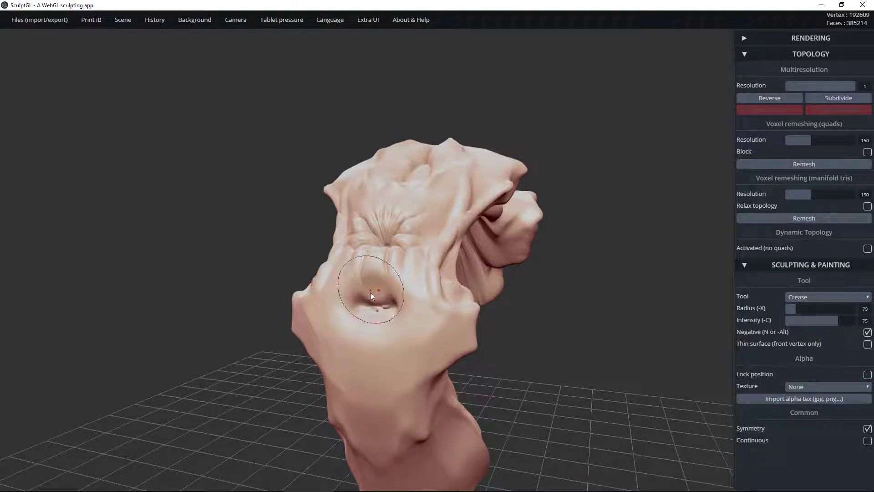
{"action": "mouse_move", "coordinate": [277, 349]}
{"action": "left_mouse_down"}
{"action": "mouse_move", "coordinate": [366, 343]}
{"action": "mouse_move", "coordinate": [354, 336]}
{"action": "left_mouse_up"}
{"action": "key", "text": "shift"}
{"action": "key", "text": "shift"}
{"action": "mouse_move", "coordinate": [359, 311]}
{"action": "left_mouse_down"}
{"action": "mouse_move", "coordinate": [340, 313]}
{"action": "mouse_move", "coordinate": [328, 336]}
{"action": "left_mouse_up"}
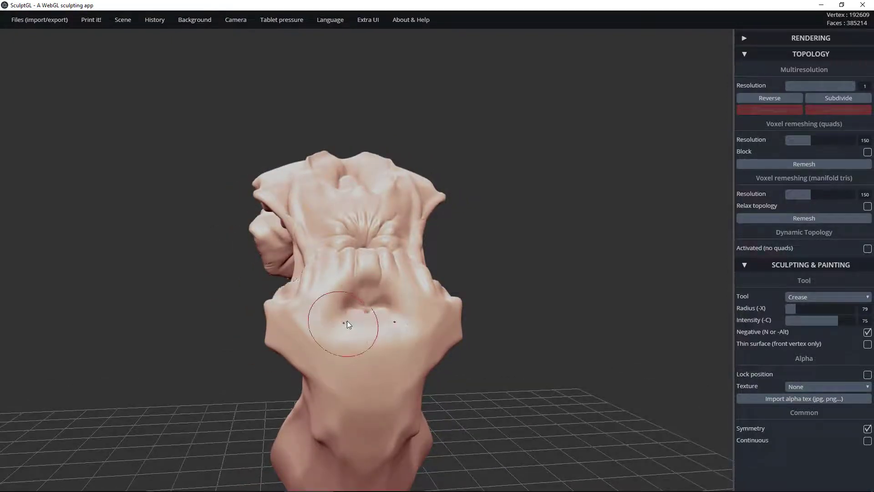
{"action": "mouse_move", "coordinate": [385, 318]}
{"action": "right_mouse_down"}
{"action": "mouse_move", "coordinate": [547, 263]}
{"action": "mouse_move", "coordinate": [526, 353]}
{"action": "mouse_move", "coordinate": [337, 329]}
{"action": "right_mouse_up"}
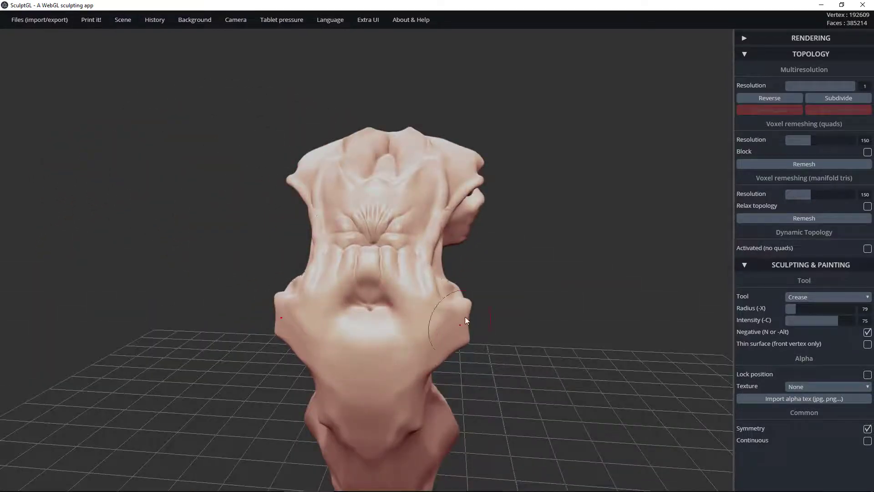
Step: Carve diagonal grooves inward from beneath the side protrusions and an arched hollow between them on the midline
{"action": "right_click_drag", "start_coordinate": [537, 304], "coordinate": [438, 328]}
{"action": "mouse_move", "coordinate": [449, 350]}
{"action": "left_mouse_down"}
{"action": "mouse_move", "coordinate": [417, 362]}
{"action": "mouse_move", "coordinate": [426, 354]}
{"action": "mouse_move", "coordinate": [422, 374]}
{"action": "mouse_move", "coordinate": [390, 408]}
{"action": "mouse_move", "coordinate": [387, 395]}
{"action": "left_mouse_up"}
{"action": "mouse_move", "coordinate": [386, 391]}
{"action": "right_mouse_down"}
{"action": "mouse_move", "coordinate": [422, 366]}
{"action": "mouse_move", "coordinate": [432, 400]}
{"action": "right_mouse_up"}
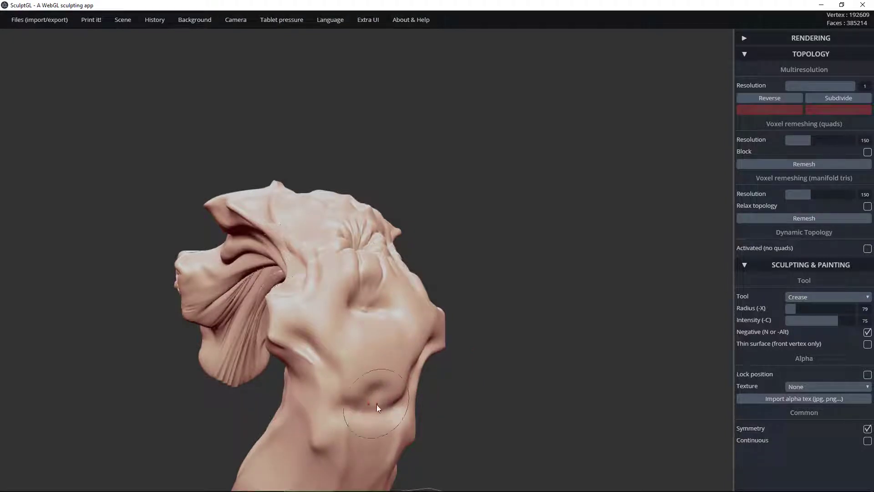
{"action": "mouse_move", "coordinate": [382, 401]}
{"action": "left_mouse_down"}
{"action": "mouse_move", "coordinate": [384, 366]}
{"action": "mouse_move", "coordinate": [383, 394]}
{"action": "mouse_move", "coordinate": [375, 352]}
{"action": "left_mouse_up"}
{"action": "mouse_move", "coordinate": [523, 313]}
{"action": "left_mouse_down"}
{"action": "mouse_move", "coordinate": [444, 294]}
{"action": "mouse_move", "coordinate": [416, 343]}
{"action": "left_mouse_up"}
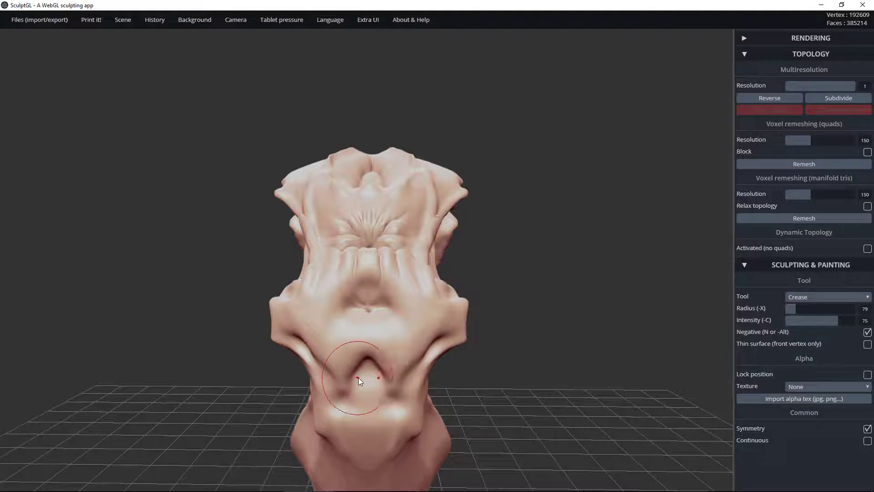
Step: Deepen the top of the arched hollow and crease its two sides downward around the central bulge
{"action": "mouse_move", "coordinate": [357, 351]}
{"action": "left_mouse_down"}
{"action": "mouse_move", "coordinate": [353, 377]}
{"action": "mouse_move", "coordinate": [365, 356]}
{"action": "left_mouse_up"}
{"action": "left_click_drag", "start_coordinate": [364, 359], "coordinate": [363, 360]}
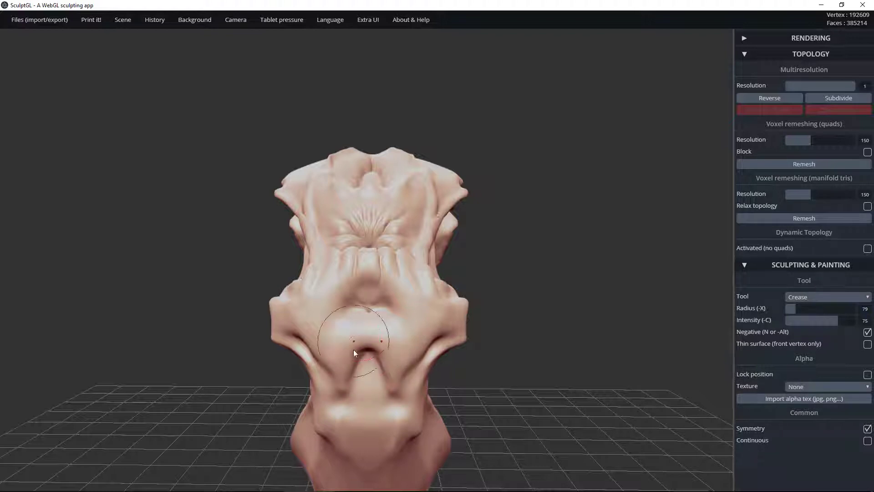
{"action": "left_click_drag", "start_coordinate": [363, 354], "coordinate": [360, 387]}
{"action": "mouse_move", "coordinate": [501, 321]}
{"action": "left_mouse_down"}
{"action": "mouse_move", "coordinate": [417, 268]}
{"action": "mouse_move", "coordinate": [494, 271]}
{"action": "mouse_move", "coordinate": [470, 316]}
{"action": "left_mouse_up"}
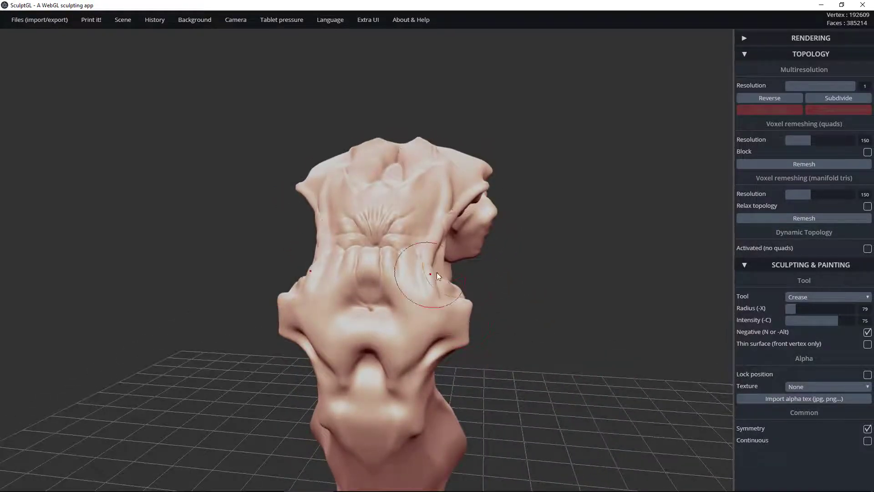
{"action": "mouse_move", "coordinate": [368, 336]}
{"action": "right_mouse_down"}
{"action": "mouse_move", "coordinate": [397, 355]}
{"action": "mouse_move", "coordinate": [518, 307]}
{"action": "mouse_move", "coordinate": [431, 325]}
{"action": "right_mouse_up"}
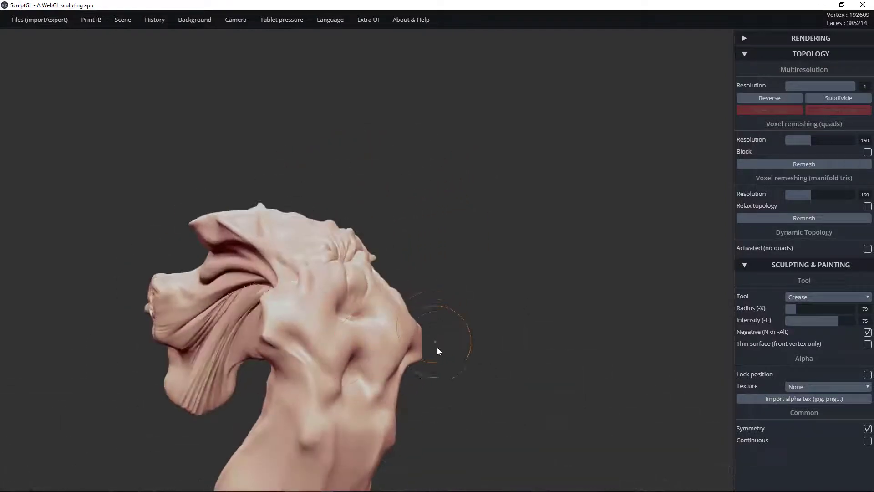
{"action": "left_click", "coordinate": [362, 379]}
Step: Sharpen the arch around the central bulge and deepen the pits where its two side grooves end
{"action": "right_click_drag", "start_coordinate": [359, 412], "coordinate": [351, 300], "text": "ctrl"}
{"action": "mouse_move", "coordinate": [373, 392]}
{"action": "right_mouse_down"}
{"action": "mouse_move", "coordinate": [385, 295]}
{"action": "mouse_move", "coordinate": [441, 305]}
{"action": "mouse_move", "coordinate": [417, 303]}
{"action": "mouse_move", "coordinate": [438, 266]}
{"action": "mouse_move", "coordinate": [424, 288]}
{"action": "mouse_move", "coordinate": [473, 268]}
{"action": "mouse_move", "coordinate": [403, 316]}
{"action": "mouse_move", "coordinate": [406, 279]}
{"action": "mouse_move", "coordinate": [541, 269]}
{"action": "mouse_move", "coordinate": [499, 248]}
{"action": "mouse_move", "coordinate": [620, 267]}
{"action": "mouse_move", "coordinate": [558, 238]}
{"action": "mouse_move", "coordinate": [433, 253]}
{"action": "right_mouse_up"}
{"action": "right_click_drag", "start_coordinate": [507, 224], "coordinate": [496, 250], "text": "ctrl"}
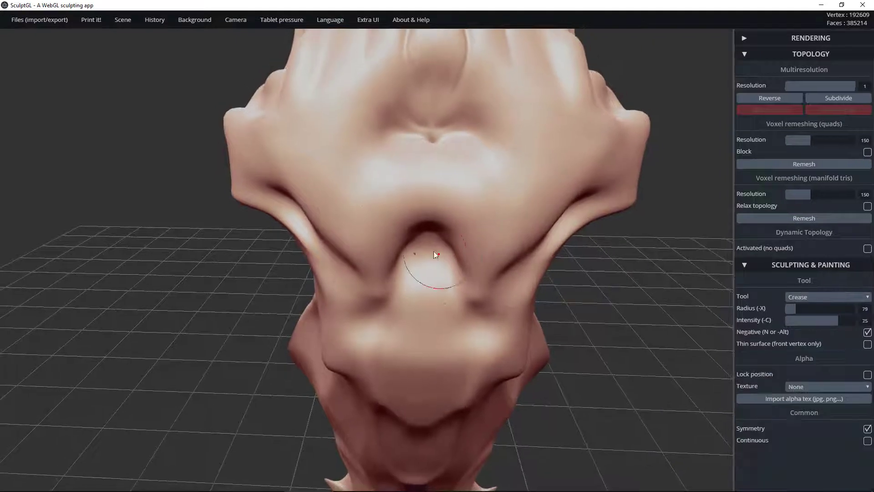
{"action": "left_click_drag", "start_coordinate": [417, 228], "coordinate": [457, 267]}
{"action": "mouse_move", "coordinate": [426, 315]}
{"action": "right_mouse_down"}
{"action": "mouse_move", "coordinate": [466, 268]}
{"action": "mouse_move", "coordinate": [439, 231]}
{"action": "mouse_move", "coordinate": [405, 281]}
{"action": "right_mouse_up"}
{"action": "mouse_move", "coordinate": [349, 303]}
{"action": "left_mouse_down"}
{"action": "mouse_move", "coordinate": [359, 298]}
{"action": "mouse_move", "coordinate": [356, 313]}
{"action": "mouse_move", "coordinate": [400, 296]}
{"action": "mouse_move", "coordinate": [361, 319]}
{"action": "mouse_move", "coordinate": [345, 288]}
{"action": "mouse_move", "coordinate": [372, 307]}
{"action": "mouse_move", "coordinate": [384, 295]}
{"action": "left_mouse_up"}
Step: Crease two symmetrical folds outward from the arch's peak and deepen the point where they meet
{"action": "mouse_move", "coordinate": [394, 230]}
{"action": "left_mouse_down"}
{"action": "mouse_move", "coordinate": [424, 236]}
{"action": "mouse_move", "coordinate": [392, 224]}
{"action": "mouse_move", "coordinate": [442, 225]}
{"action": "mouse_move", "coordinate": [423, 246]}
{"action": "mouse_move", "coordinate": [416, 219]}
{"action": "mouse_move", "coordinate": [434, 225]}
{"action": "mouse_move", "coordinate": [465, 215]}
{"action": "mouse_move", "coordinate": [446, 223]}
{"action": "mouse_move", "coordinate": [423, 207]}
{"action": "mouse_move", "coordinate": [421, 217]}
{"action": "left_mouse_up"}
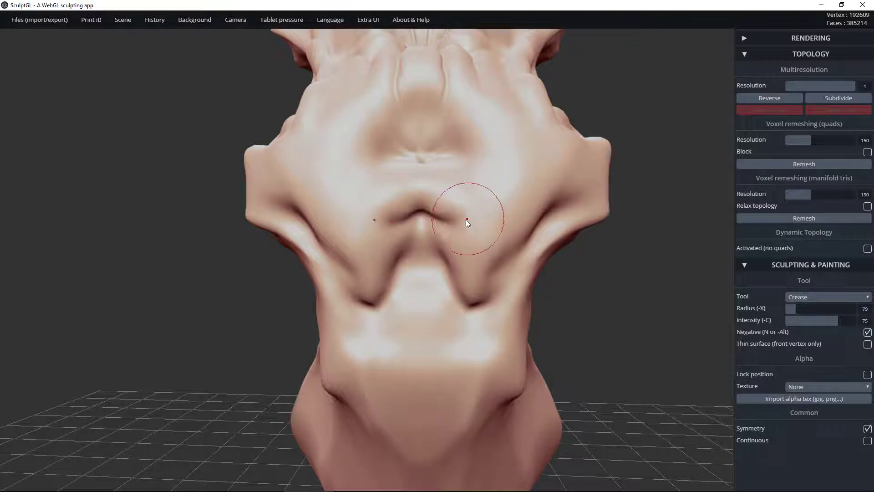
{"action": "mouse_move", "coordinate": [440, 221]}
{"action": "left_mouse_down"}
{"action": "mouse_move", "coordinate": [470, 214]}
{"action": "mouse_move", "coordinate": [419, 211]}
{"action": "mouse_move", "coordinate": [373, 229]}
{"action": "mouse_move", "coordinate": [373, 238]}
{"action": "left_mouse_up"}
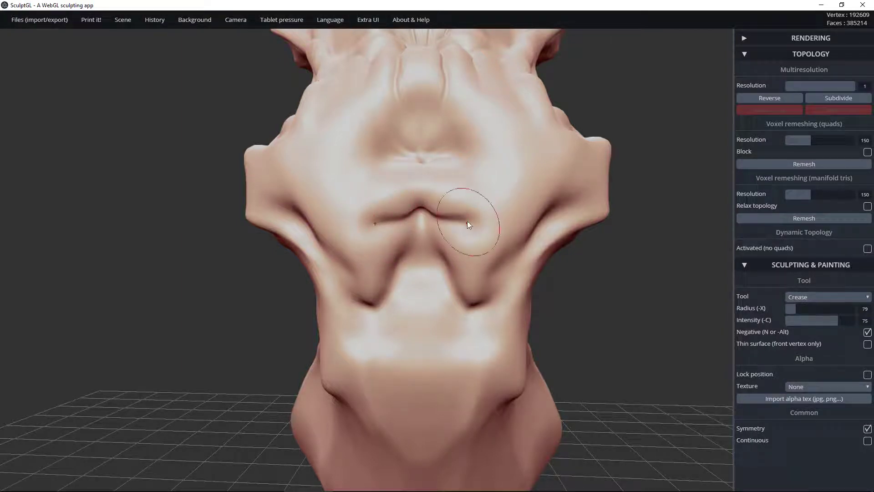
{"action": "left_click_drag", "start_coordinate": [373, 221], "coordinate": [367, 225]}
{"action": "mouse_move", "coordinate": [414, 238]}
{"action": "right_mouse_down"}
{"action": "mouse_move", "coordinate": [576, 234]}
{"action": "mouse_move", "coordinate": [452, 214]}
{"action": "mouse_move", "coordinate": [410, 270]}
{"action": "right_mouse_up"}
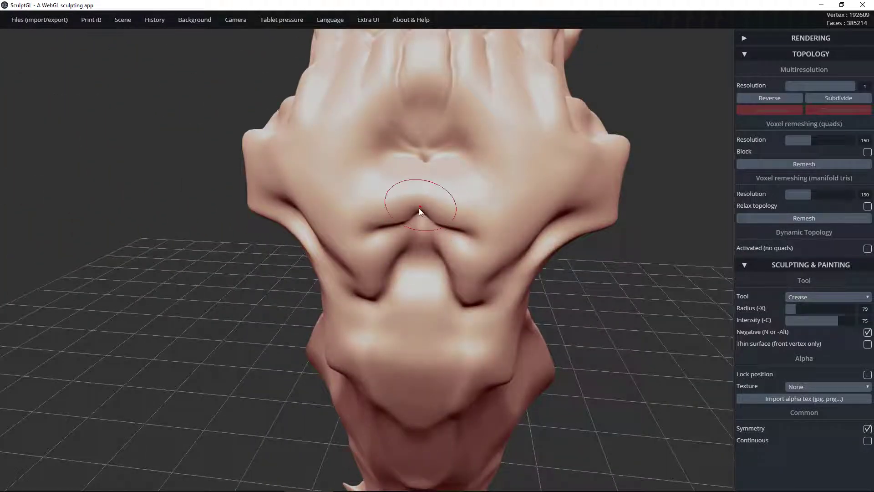
{"action": "mouse_move", "coordinate": [419, 205]}
{"action": "left_mouse_down"}
{"action": "mouse_move", "coordinate": [409, 250]}
{"action": "mouse_move", "coordinate": [412, 226]}
{"action": "mouse_move", "coordinate": [415, 239]}
{"action": "left_mouse_up"}
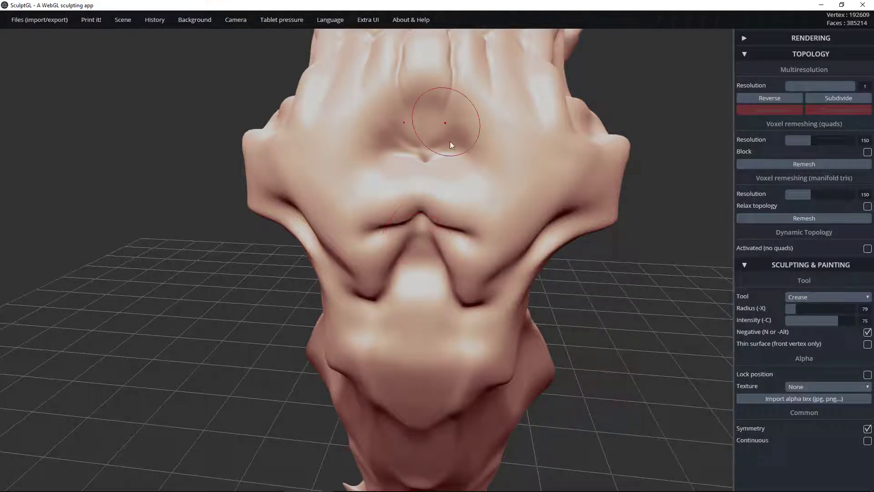
Step: Carve a curved crease under the central bulge, joining the lower ends of its two side grooves
{"action": "left_click_drag", "start_coordinate": [466, 313], "coordinate": [454, 324]}
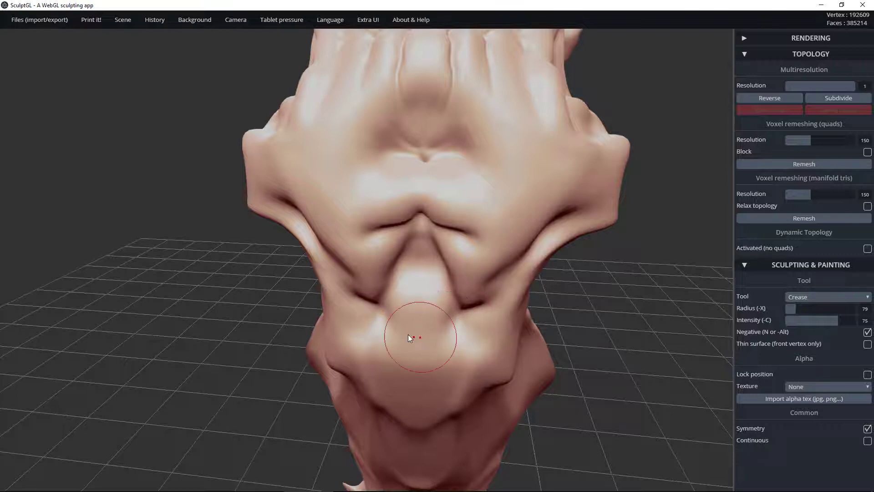
{"action": "left_click_drag", "start_coordinate": [395, 328], "coordinate": [426, 336]}
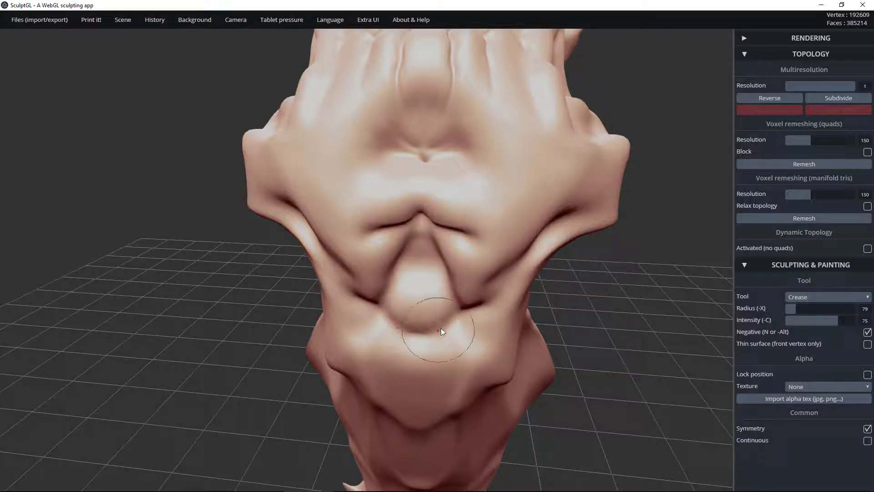
{"action": "left_click_drag", "start_coordinate": [409, 322], "coordinate": [414, 322]}
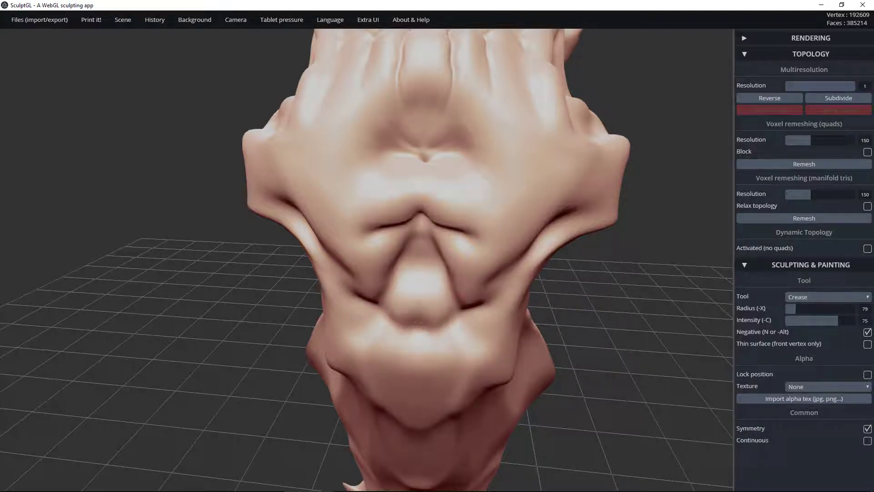
{"action": "mouse_move", "coordinate": [417, 324]}
{"action": "right_mouse_down"}
{"action": "mouse_move", "coordinate": [365, 296]}
{"action": "mouse_move", "coordinate": [501, 242]}
{"action": "mouse_move", "coordinate": [435, 273]}
{"action": "mouse_move", "coordinate": [388, 318]}
{"action": "mouse_move", "coordinate": [368, 266]}
{"action": "mouse_move", "coordinate": [347, 300]}
{"action": "mouse_move", "coordinate": [364, 337]}
{"action": "right_mouse_up"}
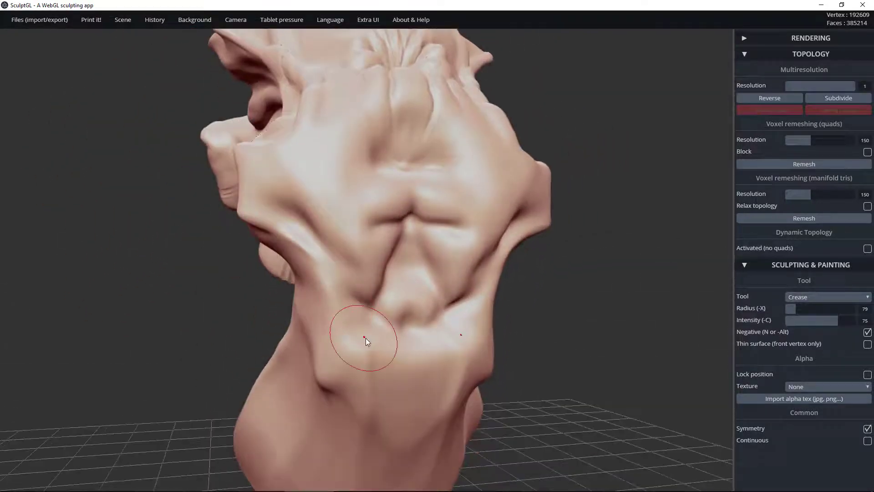
Step: Inflate the protruding hip knobs below the central bulge, the ridges rising from them and the folds beneath them
{"action": "mouse_move", "coordinate": [379, 381]}
{"action": "right_mouse_down"}
{"action": "mouse_move", "coordinate": [406, 206]}
{"action": "mouse_move", "coordinate": [433, 324]}
{"action": "mouse_move", "coordinate": [354, 245]}
{"action": "mouse_move", "coordinate": [525, 275]}
{"action": "mouse_move", "coordinate": [425, 286]}
{"action": "mouse_move", "coordinate": [492, 259]}
{"action": "right_mouse_up"}
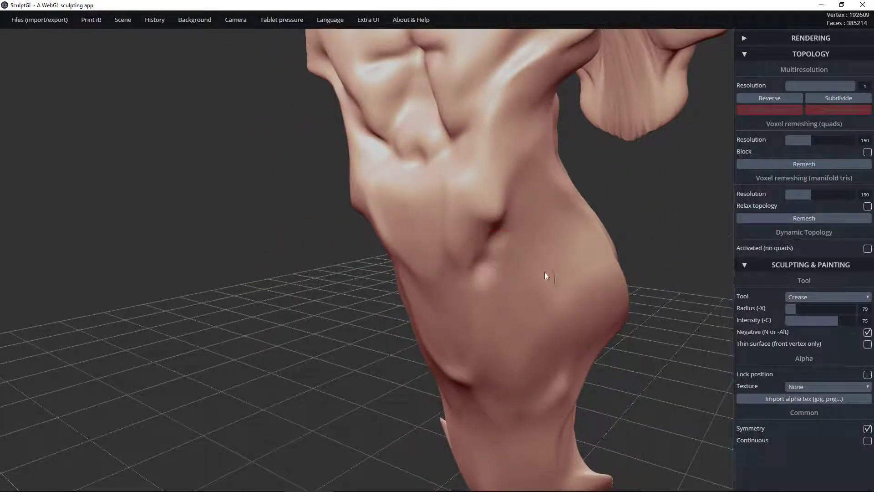
{"action": "left_click", "coordinate": [810, 296]}
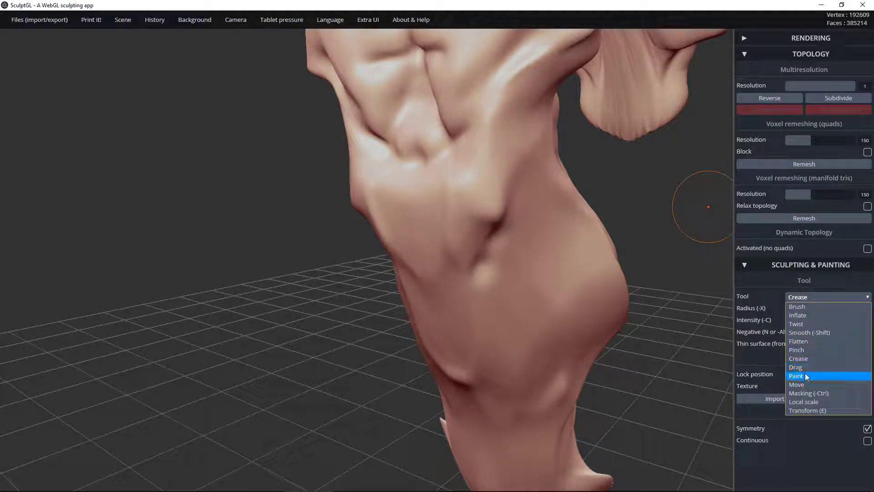
{"action": "left_click", "coordinate": [806, 316]}
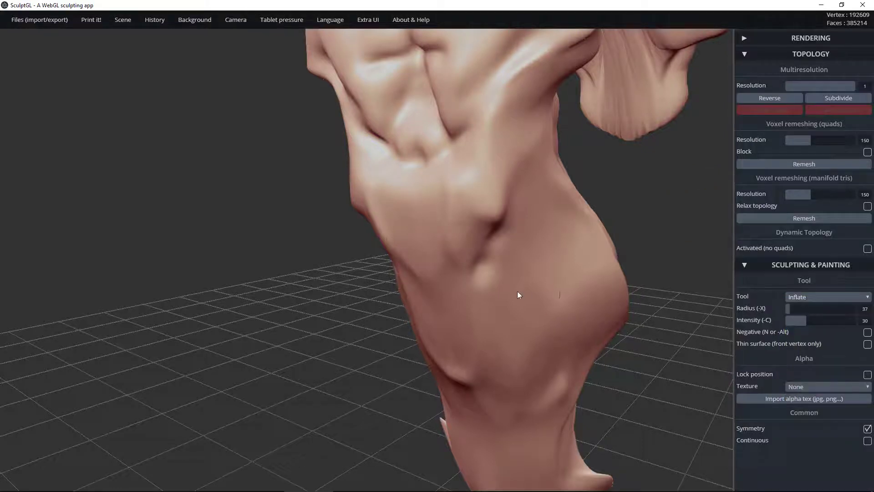
{"action": "mouse_move", "coordinate": [505, 200]}
{"action": "left_mouse_down"}
{"action": "mouse_move", "coordinate": [487, 221]}
{"action": "mouse_move", "coordinate": [496, 210]}
{"action": "mouse_move", "coordinate": [492, 226]}
{"action": "mouse_move", "coordinate": [466, 233]}
{"action": "mouse_move", "coordinate": [457, 248]}
{"action": "mouse_move", "coordinate": [463, 353]}
{"action": "mouse_move", "coordinate": [463, 262]}
{"action": "mouse_move", "coordinate": [486, 355]}
{"action": "mouse_move", "coordinate": [469, 264]}
{"action": "mouse_move", "coordinate": [496, 226]}
{"action": "left_mouse_up"}
{"action": "left_click_drag", "start_coordinate": [603, 182], "coordinate": [474, 195]}
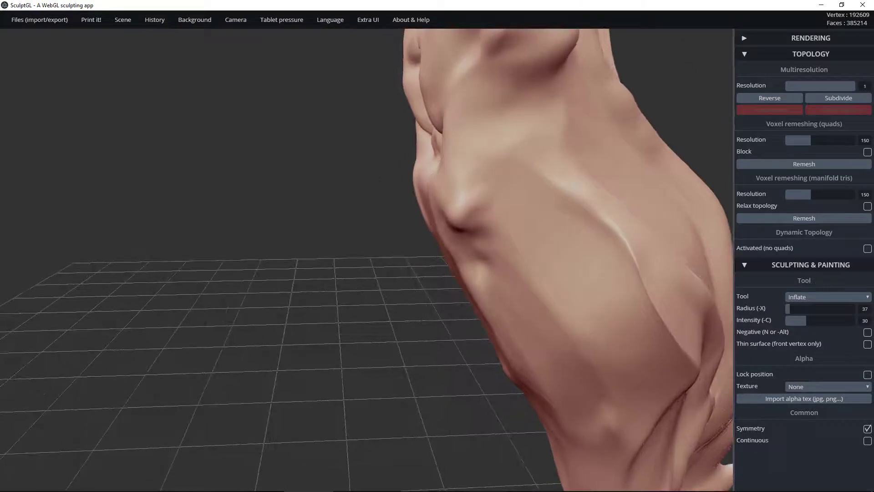
{"action": "mouse_move", "coordinate": [502, 163]}
{"action": "left_mouse_down"}
{"action": "mouse_move", "coordinate": [526, 152]}
{"action": "mouse_move", "coordinate": [483, 189]}
{"action": "left_mouse_up"}
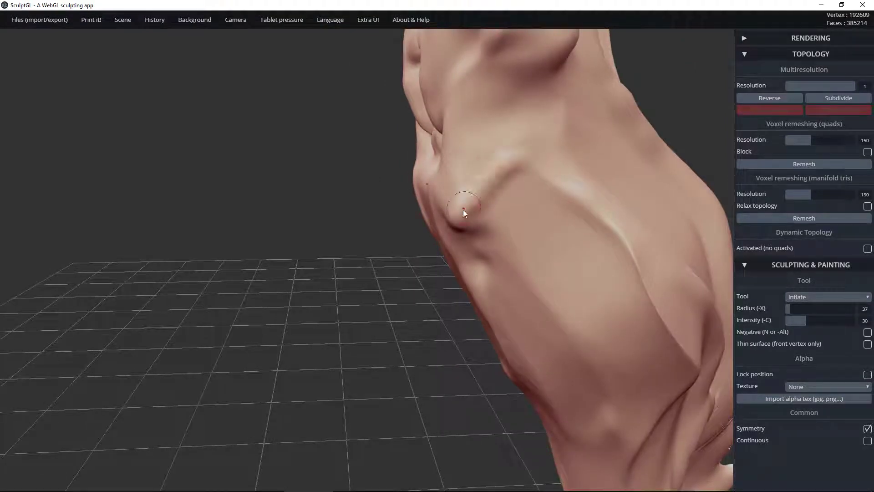
{"action": "left_click_drag", "start_coordinate": [461, 226], "coordinate": [492, 250]}
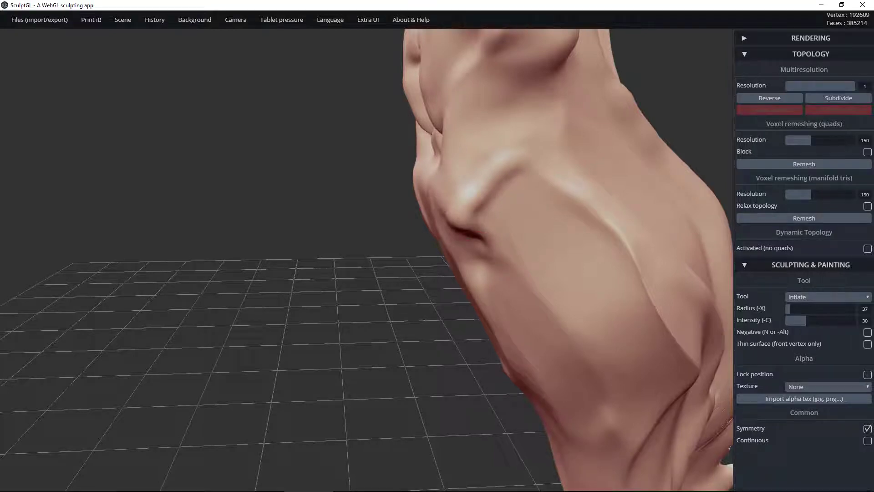
{"action": "mouse_move", "coordinate": [503, 146]}
{"action": "right_mouse_down"}
{"action": "mouse_move", "coordinate": [484, 203]}
{"action": "mouse_move", "coordinate": [445, 245]}
{"action": "mouse_move", "coordinate": [524, 170]}
{"action": "right_mouse_up"}
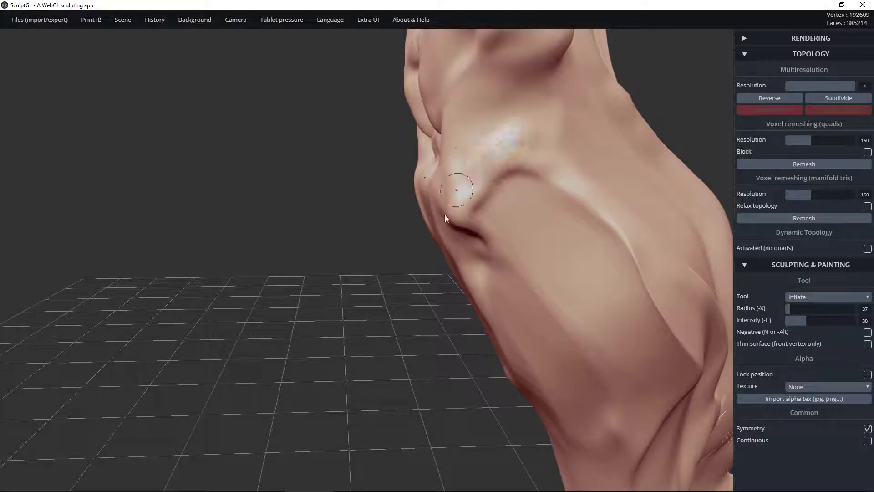
Step: Inflate raised ridges from the hip knobs down both edges of the long central panel and thicken its lower tip
{"action": "mouse_move", "coordinate": [446, 219]}
{"action": "right_mouse_down"}
{"action": "mouse_move", "coordinate": [490, 189]}
{"action": "mouse_move", "coordinate": [400, 182]}
{"action": "right_mouse_up"}
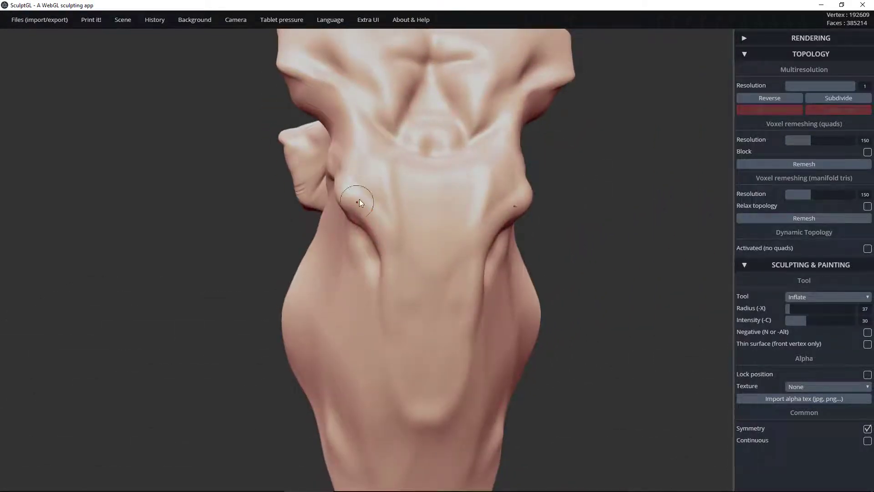
{"action": "mouse_move", "coordinate": [351, 197]}
{"action": "left_mouse_down"}
{"action": "mouse_move", "coordinate": [385, 248]}
{"action": "mouse_move", "coordinate": [398, 361]}
{"action": "mouse_move", "coordinate": [384, 340]}
{"action": "mouse_move", "coordinate": [396, 355]}
{"action": "mouse_move", "coordinate": [394, 314]}
{"action": "mouse_move", "coordinate": [400, 413]}
{"action": "left_mouse_up"}
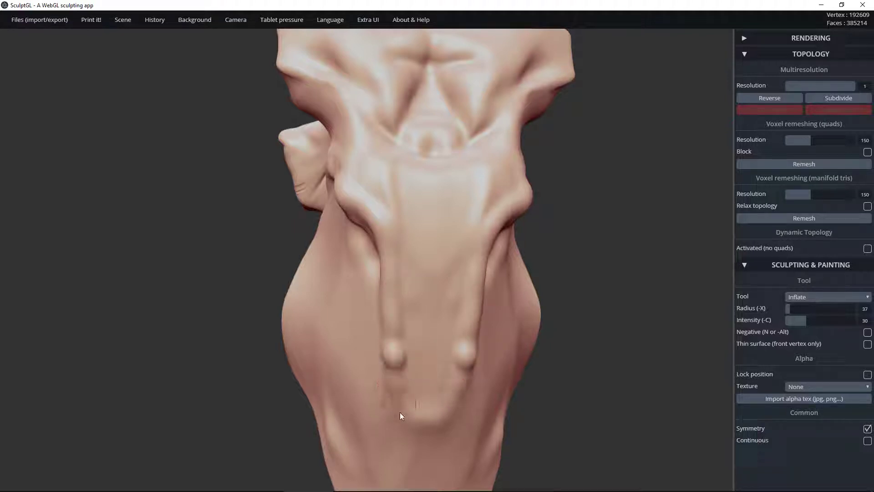
{"action": "left_click_drag", "start_coordinate": [389, 369], "coordinate": [423, 433]}
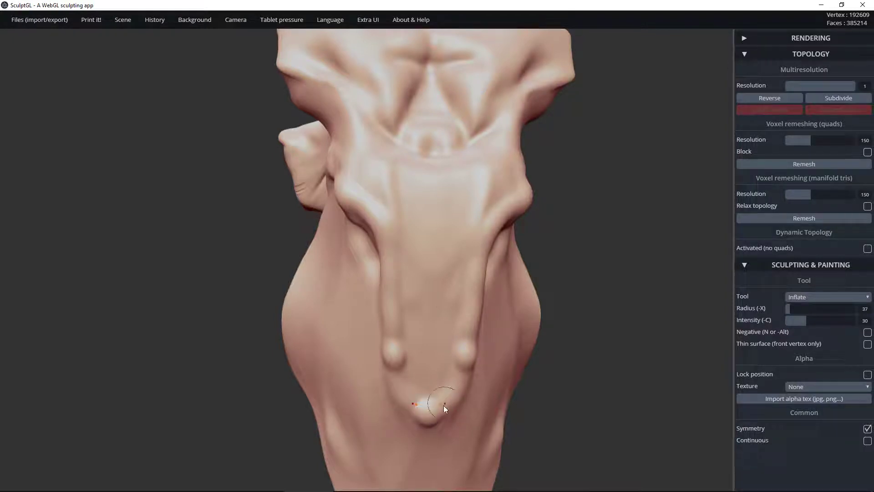
Step: Build up the diagonal ridge running from the hip knob down the flank with repeated Inflate strokes
{"action": "mouse_move", "coordinate": [312, 277]}
{"action": "right_mouse_down"}
{"action": "mouse_move", "coordinate": [469, 254]}
{"action": "mouse_move", "coordinate": [453, 251]}
{"action": "right_mouse_up"}
{"action": "mouse_move", "coordinate": [393, 244]}
{"action": "left_mouse_down"}
{"action": "mouse_move", "coordinate": [339, 330]}
{"action": "mouse_move", "coordinate": [355, 287]}
{"action": "mouse_move", "coordinate": [315, 359]}
{"action": "mouse_move", "coordinate": [342, 342]}
{"action": "mouse_move", "coordinate": [308, 361]}
{"action": "mouse_move", "coordinate": [304, 399]}
{"action": "mouse_move", "coordinate": [294, 403]}
{"action": "mouse_move", "coordinate": [318, 329]}
{"action": "left_mouse_up"}
{"action": "left_click_drag", "start_coordinate": [300, 371], "coordinate": [378, 239]}
{"action": "mouse_move", "coordinate": [253, 304]}
{"action": "left_mouse_down"}
{"action": "mouse_move", "coordinate": [359, 339]}
{"action": "mouse_move", "coordinate": [349, 266]}
{"action": "left_mouse_up"}
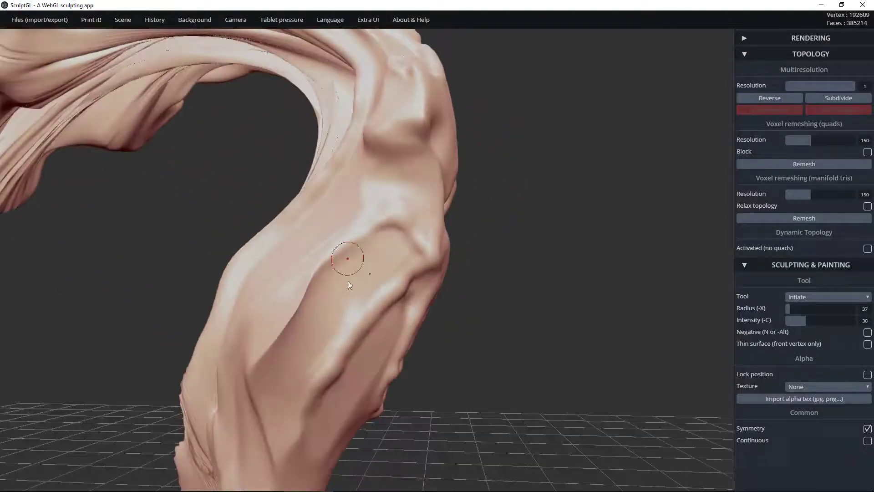
{"action": "mouse_move", "coordinate": [321, 378]}
{"action": "left_mouse_down"}
{"action": "mouse_move", "coordinate": [361, 318]}
{"action": "mouse_move", "coordinate": [438, 260]}
{"action": "left_mouse_up"}
{"action": "left_click_drag", "start_coordinate": [390, 285], "coordinate": [417, 255]}
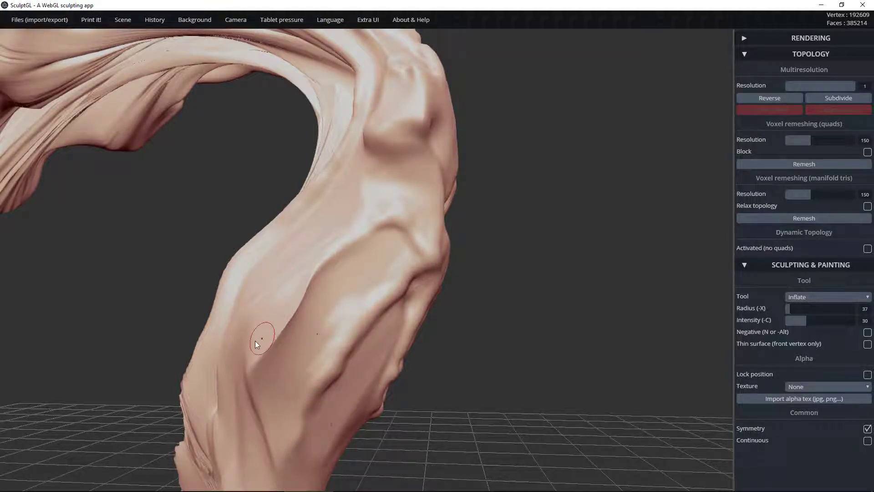
Step: Inflate the lower end of the flank's rear fold into a rounded lobe and thicken the edge above it
{"action": "left_click_drag", "start_coordinate": [254, 374], "coordinate": [255, 399]}
{"action": "left_click_drag", "start_coordinate": [257, 363], "coordinate": [283, 436]}
{"action": "left_click_drag", "start_coordinate": [249, 366], "coordinate": [267, 402]}
{"action": "mouse_move", "coordinate": [253, 363]}
{"action": "left_mouse_down"}
{"action": "mouse_move", "coordinate": [264, 402]}
{"action": "mouse_move", "coordinate": [254, 359]}
{"action": "left_mouse_up"}
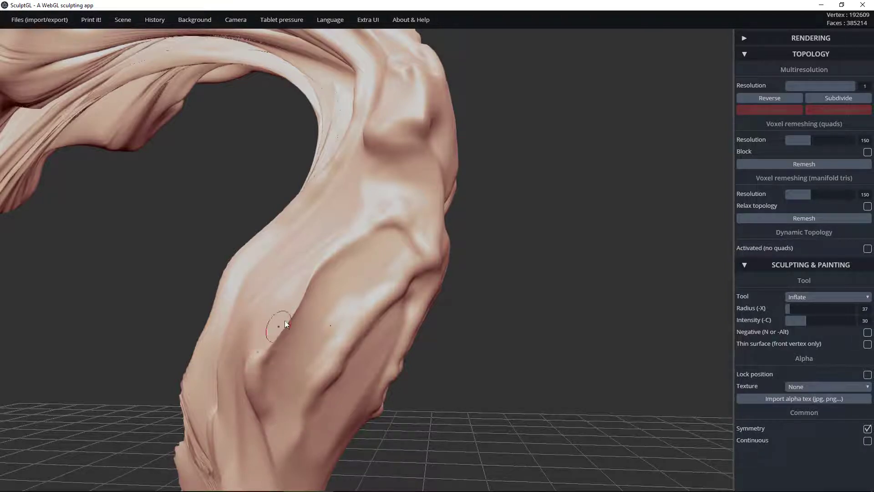
{"action": "left_click_drag", "start_coordinate": [264, 355], "coordinate": [295, 314]}
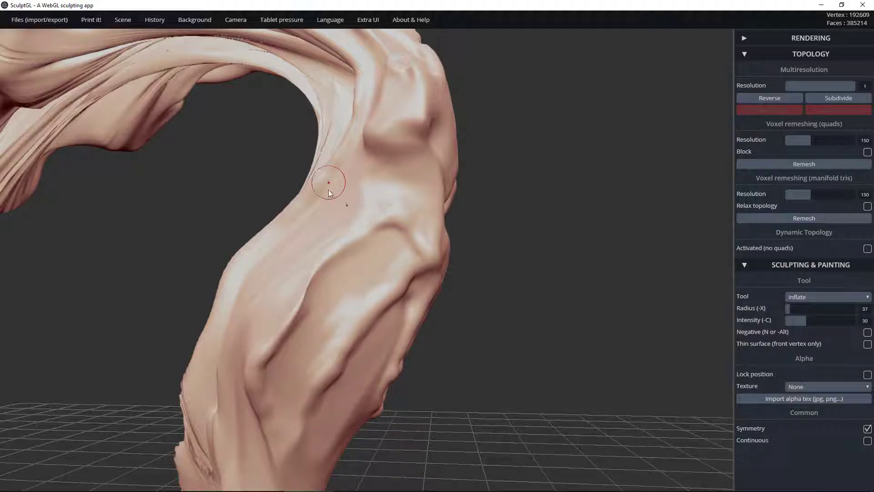
Step: Inflate the fold beneath the hip knob where the flank's diagonal ridge begins and thicken the knob's underside
{"action": "mouse_move", "coordinate": [526, 187]}
{"action": "left_mouse_down"}
{"action": "mouse_move", "coordinate": [426, 184]}
{"action": "mouse_move", "coordinate": [324, 221]}
{"action": "mouse_move", "coordinate": [231, 198]}
{"action": "left_mouse_up"}
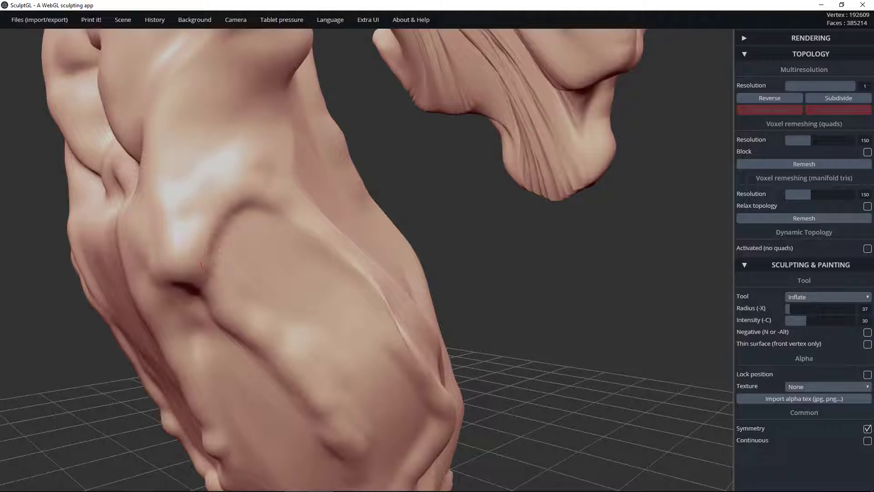
{"action": "left_click_drag", "start_coordinate": [211, 259], "coordinate": [223, 304]}
{"action": "left_click_drag", "start_coordinate": [210, 262], "coordinate": [232, 305]}
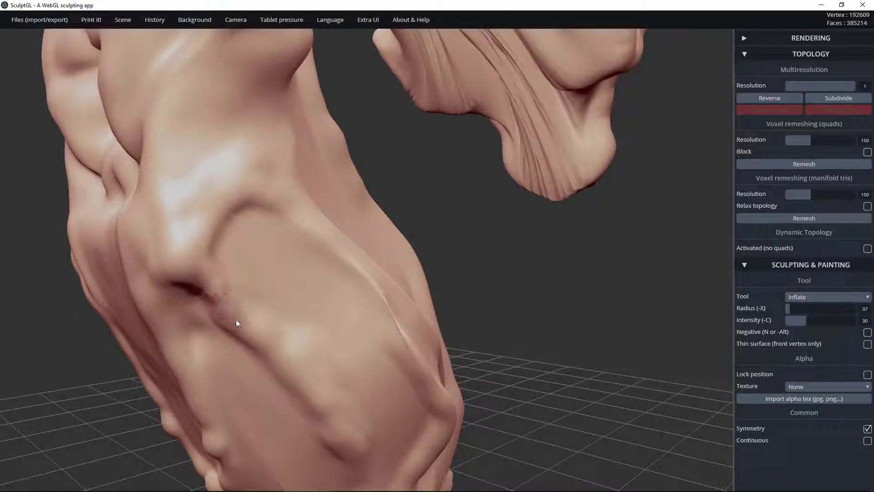
{"action": "left_click_drag", "start_coordinate": [179, 269], "coordinate": [186, 267]}
{"action": "mouse_move", "coordinate": [180, 271]}
{"action": "right_mouse_down"}
{"action": "mouse_move", "coordinate": [236, 241]}
{"action": "mouse_move", "coordinate": [287, 272]}
{"action": "mouse_move", "coordinate": [173, 248]}
{"action": "right_mouse_up"}
{"action": "left_click", "coordinate": [161, 275]}
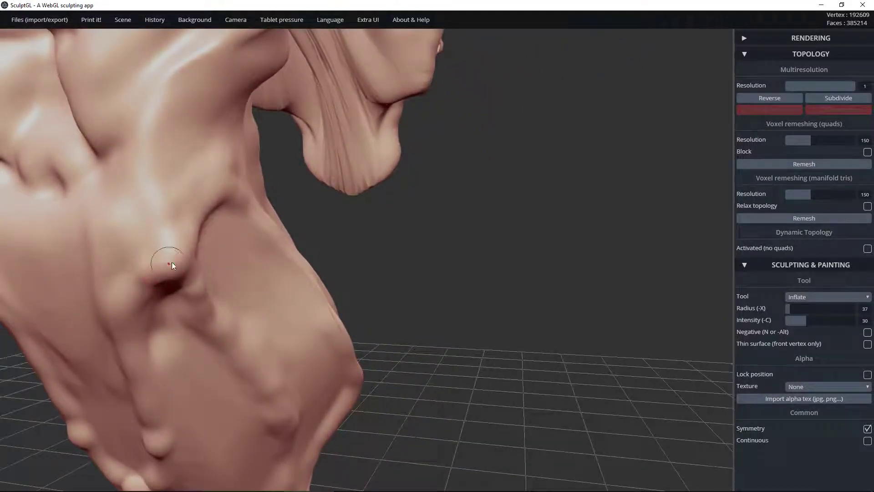
{"action": "left_click_drag", "start_coordinate": [163, 264], "coordinate": [141, 275]}
{"action": "right_click_drag", "start_coordinate": [327, 187], "coordinate": [167, 231]}
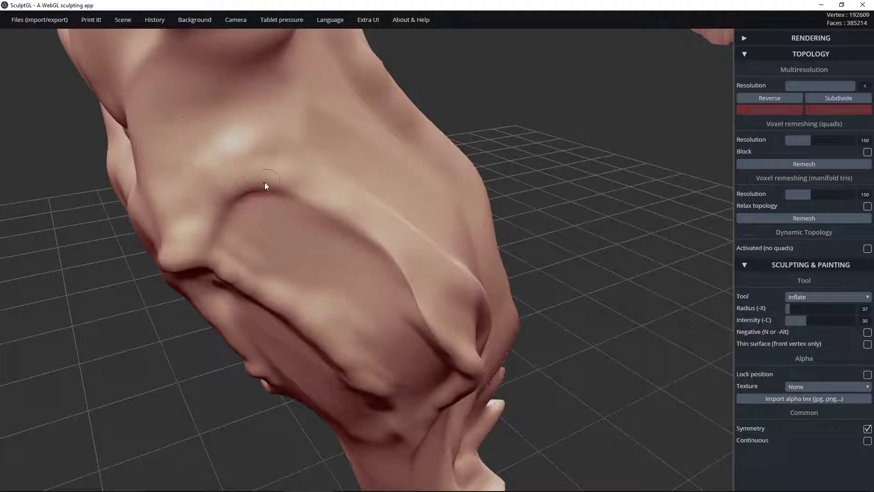
Step: Inflate the arched rim at the upper end of the flank hollow, raising a bump at its rear bend
{"action": "mouse_move", "coordinate": [283, 177]}
{"action": "left_mouse_down"}
{"action": "mouse_move", "coordinate": [322, 204]}
{"action": "mouse_move", "coordinate": [273, 187]}
{"action": "mouse_move", "coordinate": [209, 218]}
{"action": "left_mouse_up"}
{"action": "mouse_move", "coordinate": [297, 161]}
{"action": "left_mouse_down"}
{"action": "mouse_move", "coordinate": [248, 176]}
{"action": "mouse_move", "coordinate": [295, 150]}
{"action": "left_mouse_up"}
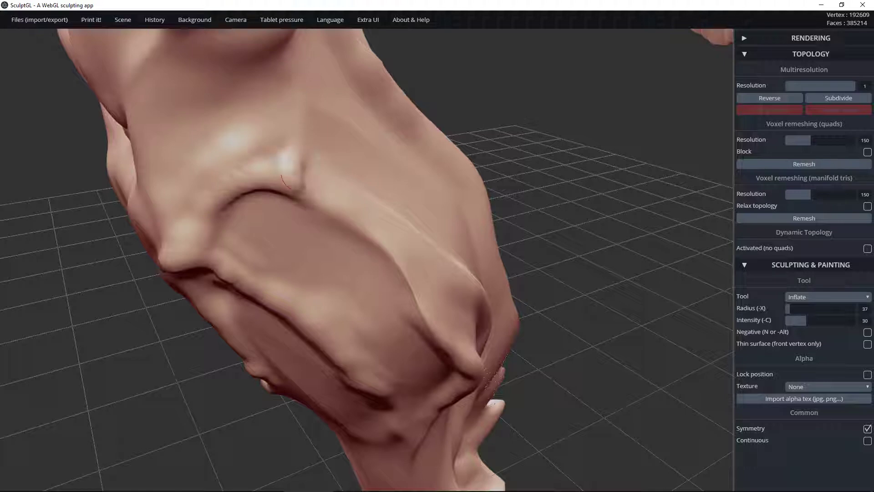
{"action": "mouse_move", "coordinate": [302, 197]}
{"action": "left_mouse_down"}
{"action": "mouse_move", "coordinate": [298, 179]}
{"action": "mouse_move", "coordinate": [324, 181]}
{"action": "left_mouse_up"}
Step: Inflate the lower corners of the central triangular panel and build up the brow-like folds above and beside it
{"action": "mouse_move", "coordinate": [485, 207]}
{"action": "left_mouse_down"}
{"action": "mouse_move", "coordinate": [239, 215]}
{"action": "mouse_move", "coordinate": [258, 192]}
{"action": "left_mouse_up"}
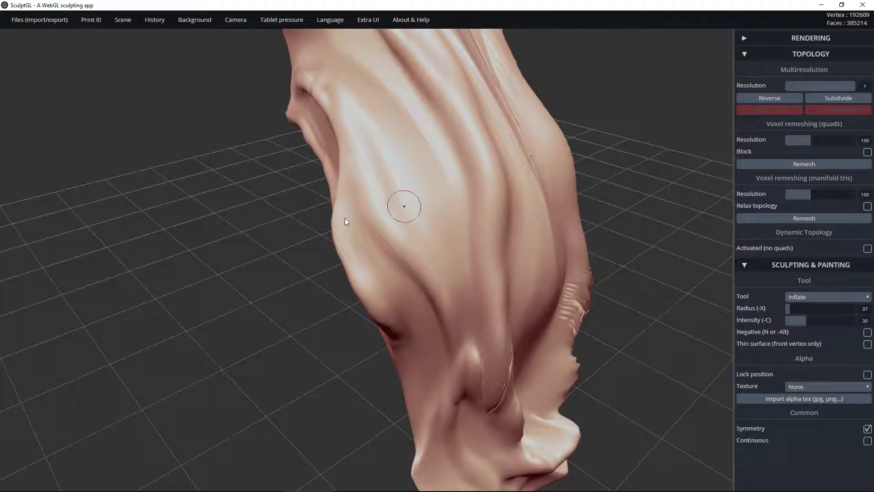
{"action": "right_click_drag", "start_coordinate": [359, 217], "coordinate": [382, 178], "text": "alt"}
{"action": "mouse_move", "coordinate": [233, 228]}
{"action": "left_mouse_down"}
{"action": "mouse_move", "coordinate": [471, 207]}
{"action": "mouse_move", "coordinate": [583, 220]}
{"action": "mouse_move", "coordinate": [341, 180]}
{"action": "mouse_move", "coordinate": [419, 158]}
{"action": "left_mouse_up"}
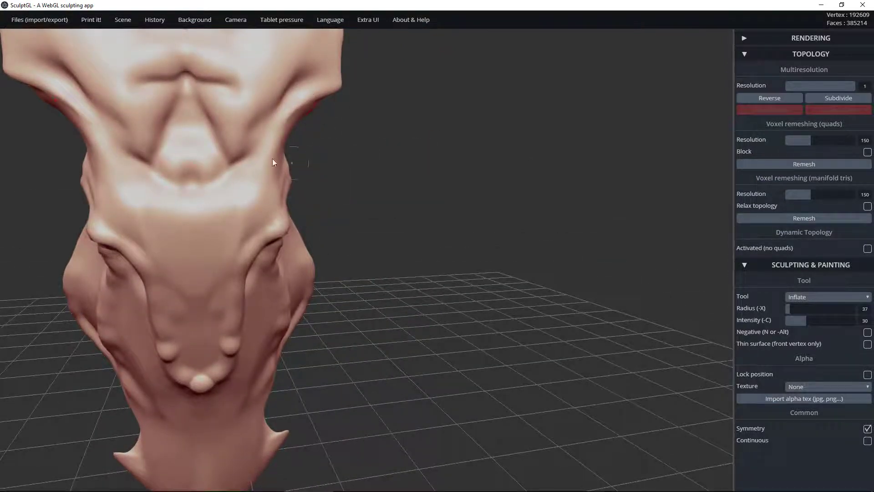
{"action": "mouse_move", "coordinate": [190, 159]}
{"action": "left_mouse_down"}
{"action": "mouse_move", "coordinate": [236, 162]}
{"action": "mouse_move", "coordinate": [214, 166]}
{"action": "mouse_move", "coordinate": [247, 132]}
{"action": "mouse_move", "coordinate": [202, 102]}
{"action": "left_mouse_up"}
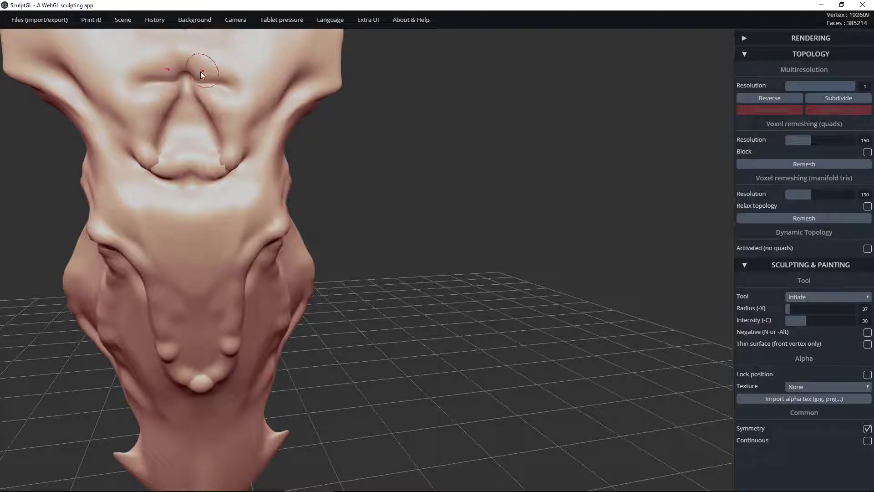
{"action": "left_click_drag", "start_coordinate": [210, 66], "coordinate": [265, 46]}
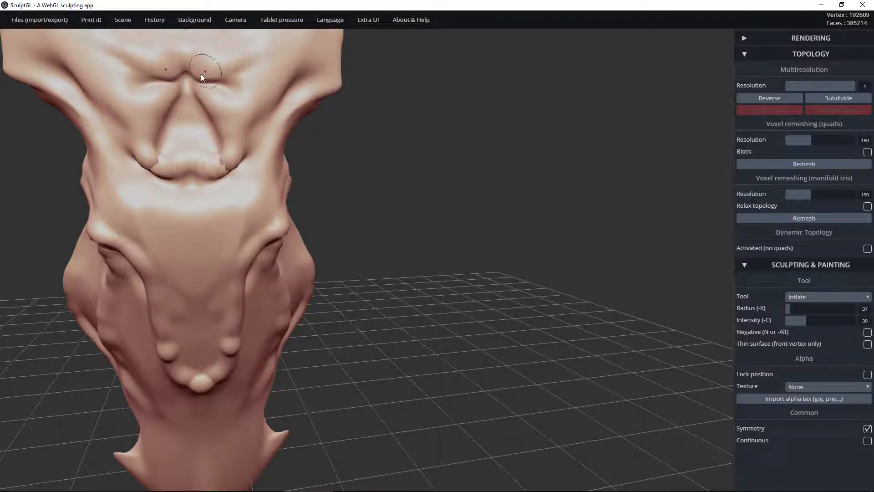
{"action": "left_click_drag", "start_coordinate": [201, 74], "coordinate": [282, 39]}
{"action": "left_click_drag", "start_coordinate": [218, 99], "coordinate": [241, 121]}
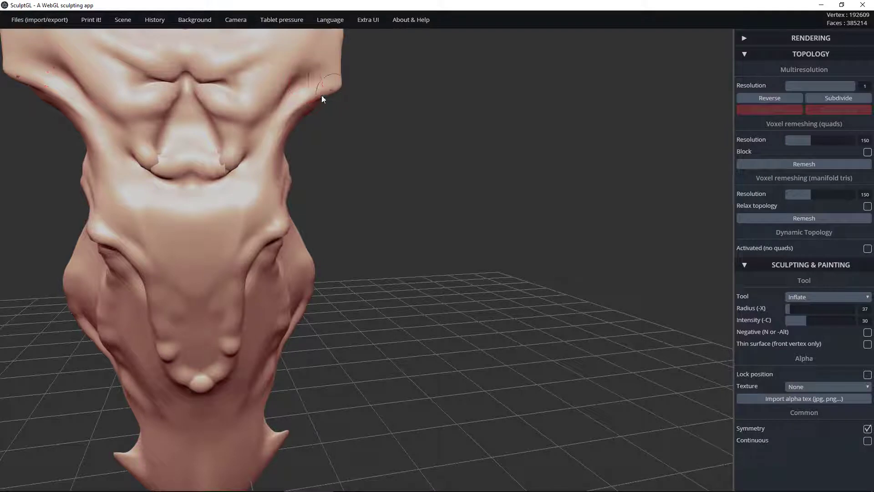
Step: Inflate a symmetrical pair of small knobs on the smooth band below the central triangular bulge
{"action": "mouse_move", "coordinate": [298, 101]}
{"action": "left_mouse_down"}
{"action": "mouse_move", "coordinate": [254, 188]}
{"action": "mouse_move", "coordinate": [233, 197]}
{"action": "mouse_move", "coordinate": [169, 191]}
{"action": "mouse_move", "coordinate": [143, 207]}
{"action": "left_mouse_up"}
{"action": "left_click", "coordinate": [143, 206]}
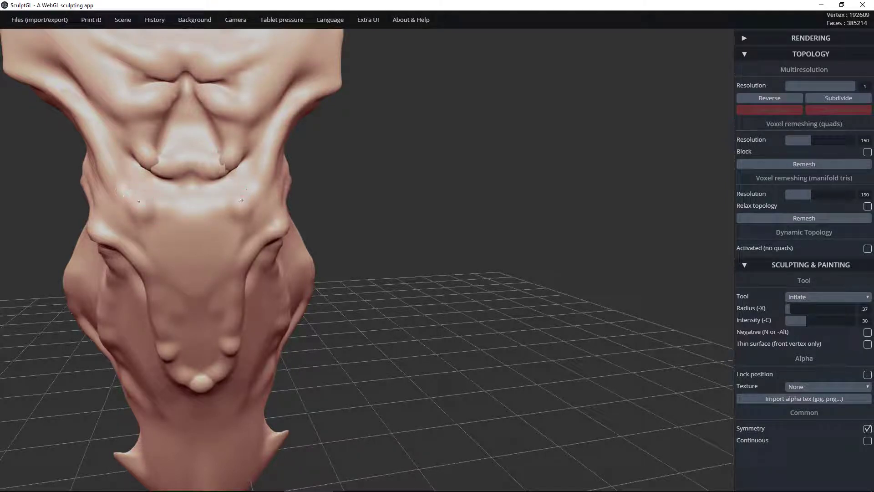
{"action": "mouse_move", "coordinate": [157, 202]}
{"action": "left_mouse_down"}
{"action": "mouse_move", "coordinate": [146, 223]}
{"action": "mouse_move", "coordinate": [142, 212]}
{"action": "left_mouse_up"}
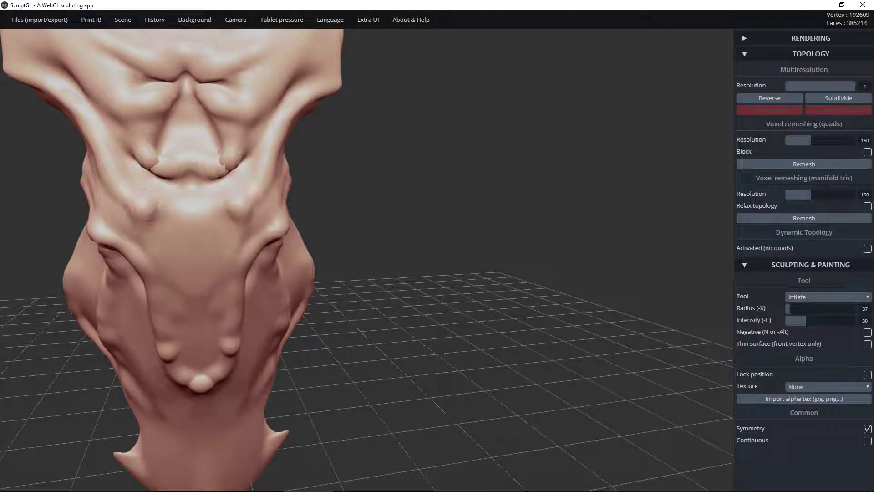
{"action": "left_click_drag", "start_coordinate": [237, 211], "coordinate": [242, 228]}
Step: Inflate the lower end of the thin central crease on the back of the body
{"action": "key", "text": "n"}
{"action": "left_click_drag", "start_coordinate": [298, 166], "coordinate": [184, 223]}
{"action": "key", "text": "ctrl"}
{"action": "left_click_drag", "start_coordinate": [206, 303], "coordinate": [378, 219]}
{"action": "mouse_move", "coordinate": [163, 258]}
{"action": "left_mouse_down"}
{"action": "mouse_move", "coordinate": [330, 223]}
{"action": "mouse_move", "coordinate": [212, 232]}
{"action": "left_mouse_up"}
{"action": "mouse_move", "coordinate": [83, 267]}
{"action": "right_mouse_down"}
{"action": "mouse_move", "coordinate": [209, 266]}
{"action": "mouse_move", "coordinate": [193, 249]}
{"action": "mouse_move", "coordinate": [331, 207]}
{"action": "mouse_move", "coordinate": [362, 169]}
{"action": "mouse_move", "coordinate": [318, 162]}
{"action": "mouse_move", "coordinate": [296, 182]}
{"action": "right_mouse_up"}
{"action": "right_click_drag", "start_coordinate": [198, 284], "coordinate": [168, 292]}
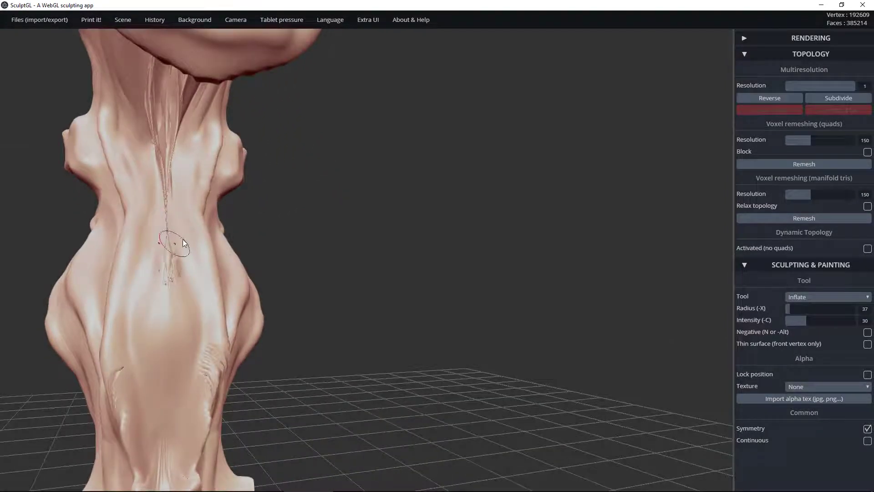
{"action": "right_click_drag", "start_coordinate": [177, 240], "coordinate": [121, 261]}
{"action": "left_click_drag", "start_coordinate": [146, 292], "coordinate": [144, 237]}
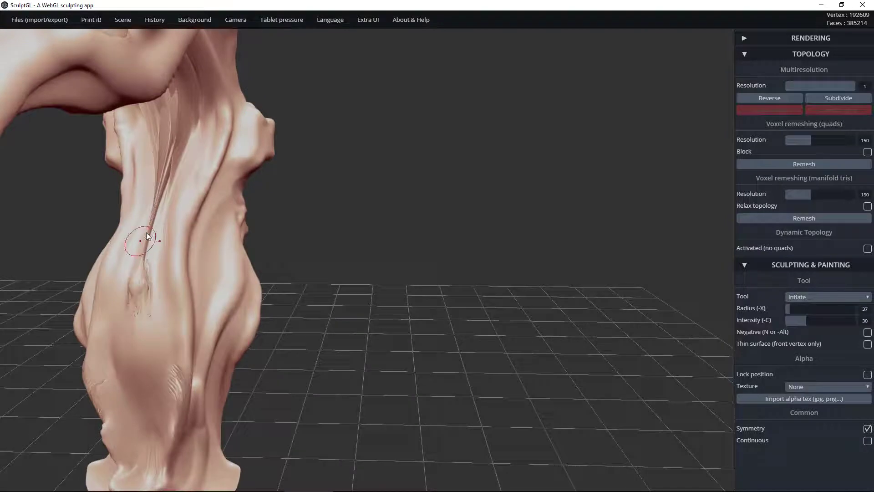
Step: Smooth the jagged area at the lower end of the back's central crease and rework the adjacent fold
{"action": "mouse_move", "coordinate": [138, 276]}
{"action": "right_mouse_down"}
{"action": "mouse_move", "coordinate": [230, 219]}
{"action": "mouse_move", "coordinate": [141, 278]}
{"action": "mouse_move", "coordinate": [250, 299]}
{"action": "mouse_move", "coordinate": [245, 269]}
{"action": "right_mouse_up"}
{"action": "key", "text": "ctrl"}
{"action": "scroll", "coordinate": [568, 264], "scroll_direction": "up", "scroll_amount": 5}
{"action": "mouse_move", "coordinate": [568, 264]}
{"action": "right_mouse_down"}
{"action": "mouse_move", "coordinate": [183, 286]}
{"action": "mouse_move", "coordinate": [190, 342]}
{"action": "right_mouse_up"}
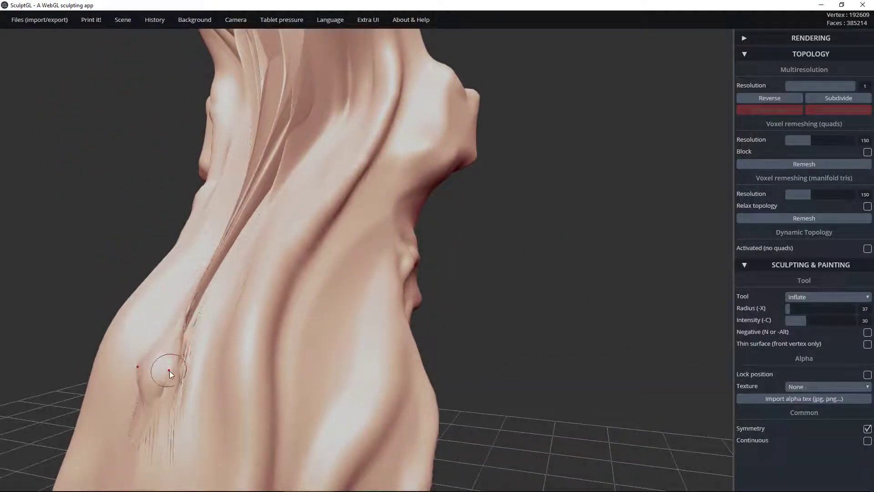
{"action": "mouse_move", "coordinate": [171, 357]}
{"action": "left_mouse_down", "text": "shift"}
{"action": "mouse_move", "coordinate": [164, 377]}
{"action": "mouse_move", "coordinate": [182, 323]}
{"action": "mouse_move", "coordinate": [179, 390]}
{"action": "mouse_move", "coordinate": [184, 318]}
{"action": "mouse_move", "coordinate": [154, 419]}
{"action": "mouse_move", "coordinate": [178, 384]}
{"action": "mouse_move", "coordinate": [166, 390]}
{"action": "mouse_move", "coordinate": [214, 255]}
{"action": "left_mouse_up", "text": "shift"}
{"action": "left_click_drag", "start_coordinate": [288, 250], "coordinate": [271, 288]}
{"action": "left_click_drag", "start_coordinate": [303, 228], "coordinate": [267, 287]}
Step: Clear the mask left on the front of the creature's head
{"action": "mouse_move", "coordinate": [252, 274]}
{"action": "right_mouse_down", "text": "alt"}
{"action": "mouse_move", "coordinate": [259, 223]}
{"action": "mouse_move", "coordinate": [207, 165]}
{"action": "mouse_move", "coordinate": [184, 113]}
{"action": "mouse_move", "coordinate": [191, 20]}
{"action": "right_mouse_up", "text": "alt"}
{"action": "right_click_drag", "start_coordinate": [264, 251], "coordinate": [237, 24], "text": "ctrl"}
{"action": "right_click_drag", "start_coordinate": [348, 206], "coordinate": [324, 84], "text": "ctrl"}
{"action": "mouse_move", "coordinate": [481, 219]}
{"action": "right_mouse_down"}
{"action": "mouse_move", "coordinate": [388, 273]}
{"action": "mouse_move", "coordinate": [511, 234]}
{"action": "mouse_move", "coordinate": [436, 228]}
{"action": "mouse_move", "coordinate": [434, 255]}
{"action": "mouse_move", "coordinate": [329, 236]}
{"action": "mouse_move", "coordinate": [361, 182]}
{"action": "right_mouse_up"}
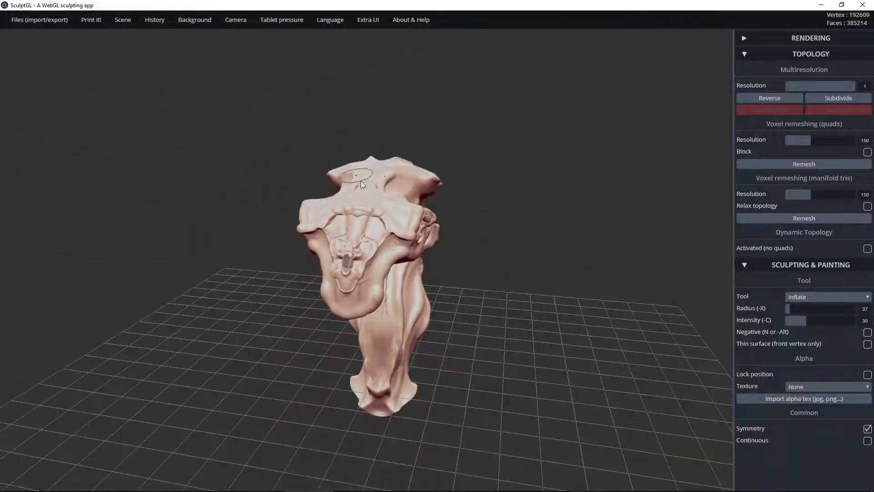
{"action": "left_click_drag", "start_coordinate": [520, 220], "coordinate": [531, 220], "text": "ctrl"}
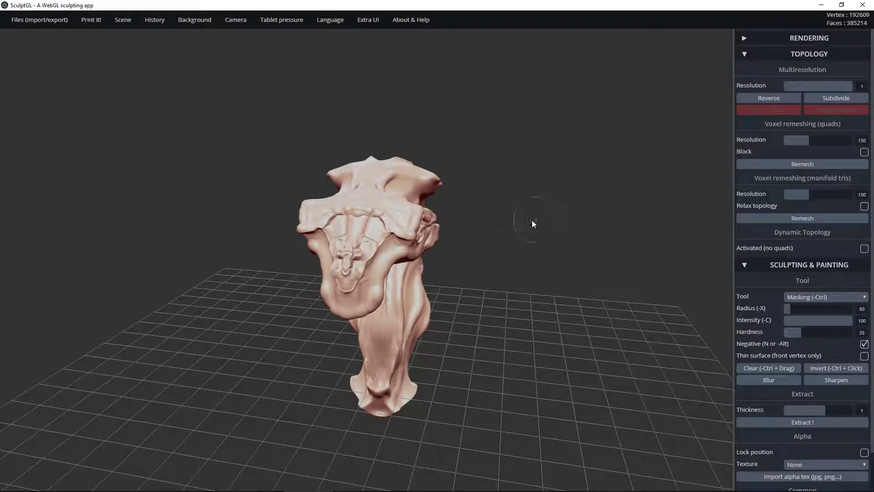
Step: Inflate the paired knobs along the edge of the head's underside where the neck folds converge
{"action": "mouse_move", "coordinate": [327, 262]}
{"action": "right_mouse_down", "text": "shift"}
{"action": "mouse_move", "coordinate": [465, 247]}
{"action": "mouse_move", "coordinate": [343, 256]}
{"action": "mouse_move", "coordinate": [427, 239]}
{"action": "mouse_move", "coordinate": [489, 286]}
{"action": "mouse_move", "coordinate": [396, 303]}
{"action": "right_mouse_up", "text": "shift"}
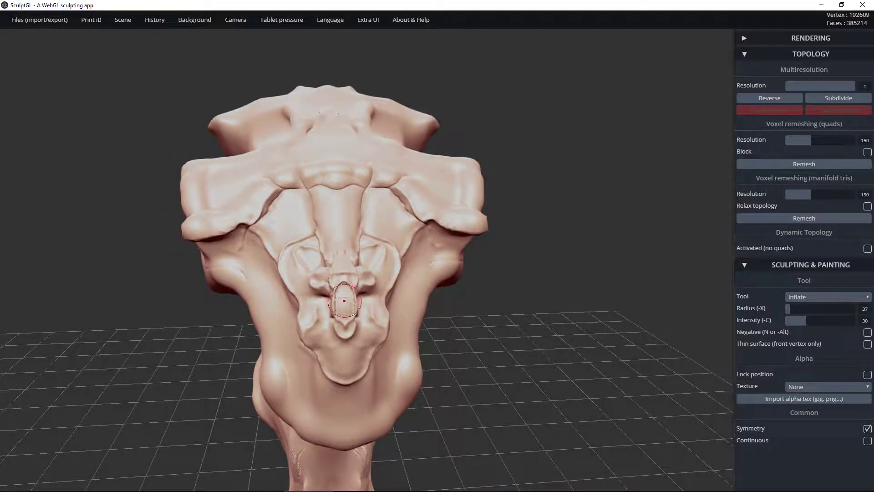
{"action": "right_click_drag", "start_coordinate": [459, 285], "coordinate": [353, 343]}
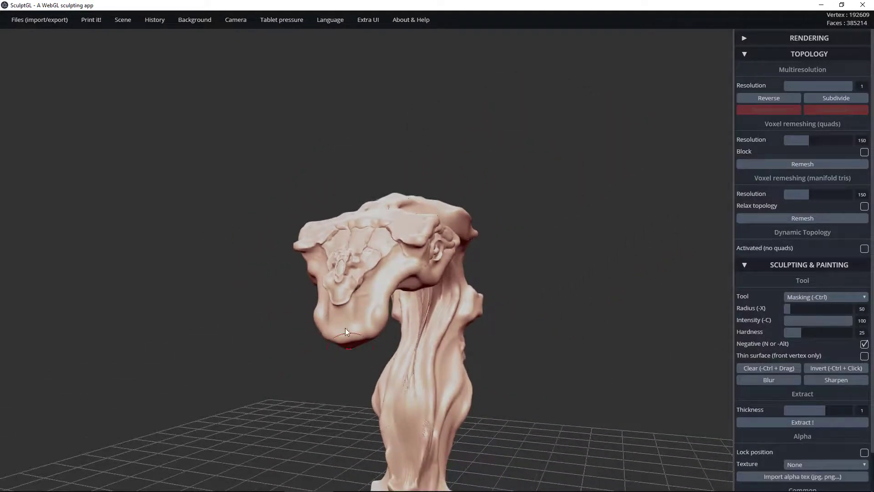
{"action": "right_click_drag", "start_coordinate": [353, 138], "coordinate": [411, 206], "text": "ctrl"}
{"action": "mouse_move", "coordinate": [413, 258]}
{"action": "right_mouse_down"}
{"action": "mouse_move", "coordinate": [364, 354]}
{"action": "mouse_move", "coordinate": [285, 391]}
{"action": "mouse_move", "coordinate": [403, 386]}
{"action": "mouse_move", "coordinate": [480, 305]}
{"action": "mouse_move", "coordinate": [265, 203]}
{"action": "mouse_move", "coordinate": [549, 326]}
{"action": "mouse_move", "coordinate": [474, 220]}
{"action": "mouse_move", "coordinate": [223, 287]}
{"action": "mouse_move", "coordinate": [223, 308]}
{"action": "mouse_move", "coordinate": [414, 312]}
{"action": "mouse_move", "coordinate": [576, 278]}
{"action": "mouse_move", "coordinate": [470, 235]}
{"action": "mouse_move", "coordinate": [518, 160]}
{"action": "mouse_move", "coordinate": [444, 171]}
{"action": "mouse_move", "coordinate": [406, 291]}
{"action": "mouse_move", "coordinate": [457, 301]}
{"action": "mouse_move", "coordinate": [400, 259]}
{"action": "mouse_move", "coordinate": [663, 268]}
{"action": "mouse_move", "coordinate": [588, 296]}
{"action": "mouse_move", "coordinate": [386, 304]}
{"action": "mouse_move", "coordinate": [520, 229]}
{"action": "mouse_move", "coordinate": [709, 217]}
{"action": "mouse_move", "coordinate": [380, 247]}
{"action": "mouse_move", "coordinate": [420, 228]}
{"action": "right_mouse_up"}
{"action": "key", "text": "ctrl"}
{"action": "mouse_move", "coordinate": [329, 285]}
{"action": "left_mouse_down"}
{"action": "mouse_move", "coordinate": [323, 282]}
{"action": "mouse_move", "coordinate": [336, 289]}
{"action": "mouse_move", "coordinate": [332, 269]}
{"action": "mouse_move", "coordinate": [332, 301]}
{"action": "mouse_move", "coordinate": [334, 268]}
{"action": "mouse_move", "coordinate": [328, 298]}
{"action": "mouse_move", "coordinate": [379, 294]}
{"action": "mouse_move", "coordinate": [346, 296]}
{"action": "left_mouse_up"}
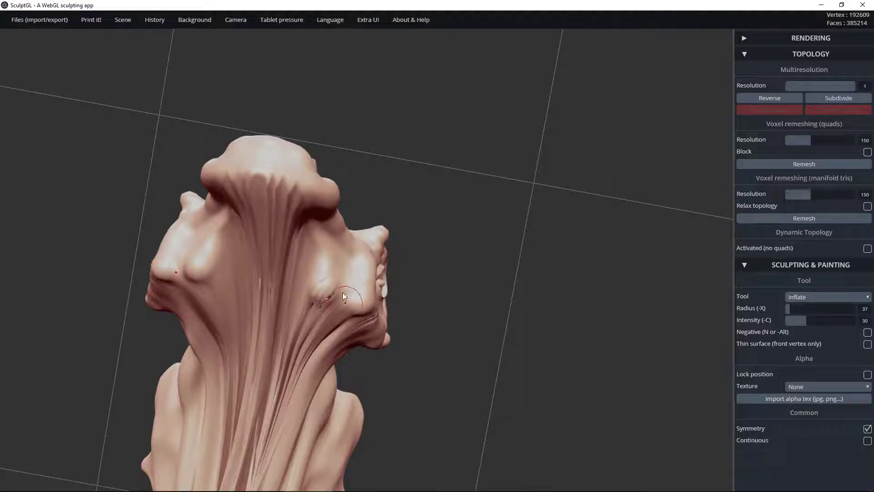
{"action": "left_click_drag", "start_coordinate": [206, 259], "coordinate": [221, 289]}
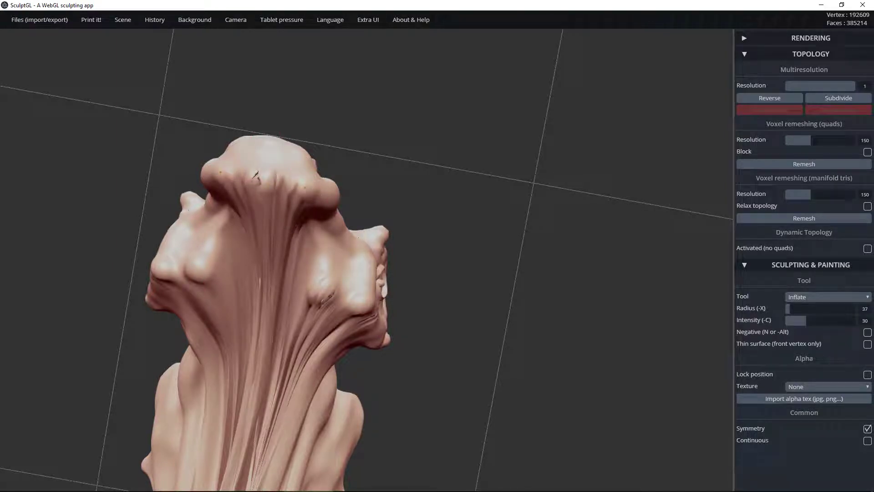
Step: Activate dynamic topology with subdivision 75 and inflate the lip at the front of the head's underside
{"action": "mouse_move", "coordinate": [298, 180]}
{"action": "right_mouse_down"}
{"action": "mouse_move", "coordinate": [241, 243]}
{"action": "mouse_move", "coordinate": [251, 270]}
{"action": "mouse_move", "coordinate": [260, 185]}
{"action": "mouse_move", "coordinate": [283, 136]}
{"action": "mouse_move", "coordinate": [201, 117]}
{"action": "mouse_move", "coordinate": [255, 141]}
{"action": "right_mouse_up"}
{"action": "key", "text": "shift"}
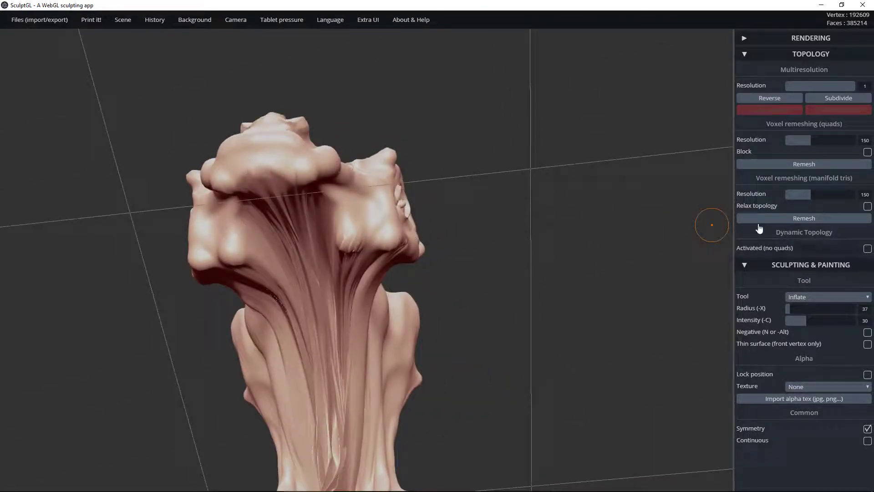
{"action": "left_click", "coordinate": [867, 248]}
{"action": "left_click_drag", "start_coordinate": [244, 178], "coordinate": [267, 167]}
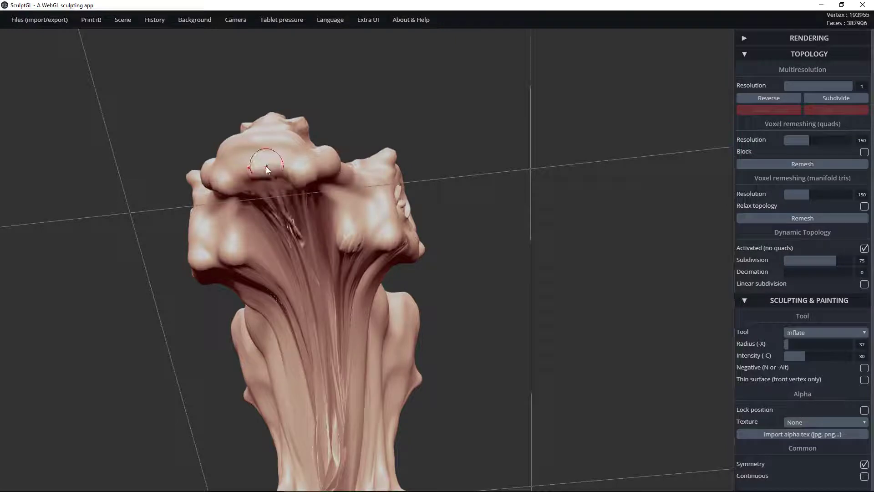
{"action": "mouse_move", "coordinate": [413, 160]}
{"action": "left_mouse_down"}
{"action": "mouse_move", "coordinate": [466, 144]}
{"action": "mouse_move", "coordinate": [501, 120]}
{"action": "mouse_move", "coordinate": [389, 113]}
{"action": "left_mouse_up"}
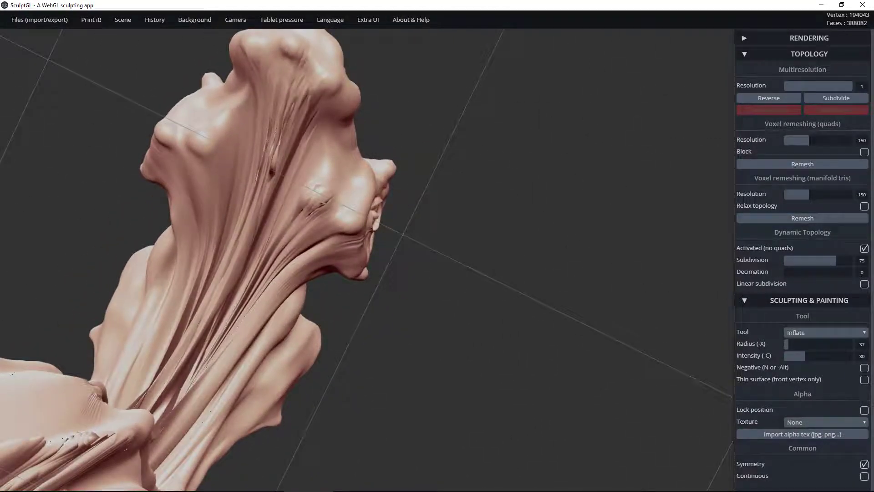
{"action": "left_click_drag", "start_coordinate": [321, 103], "coordinate": [261, 163]}
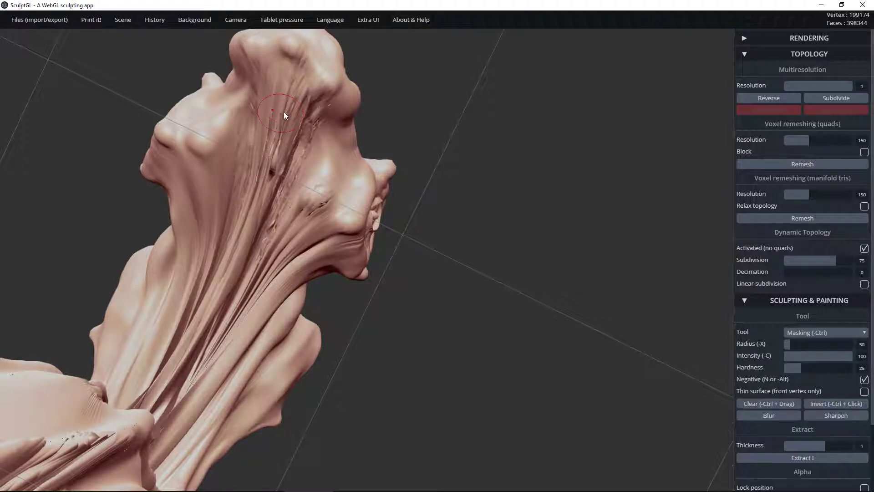
{"action": "key", "text": "ctrl+z"}
{"action": "mouse_move", "coordinate": [375, 142]}
{"action": "left_mouse_down"}
{"action": "mouse_move", "coordinate": [233, 160]}
{"action": "mouse_move", "coordinate": [215, 206]}
{"action": "left_mouse_up"}
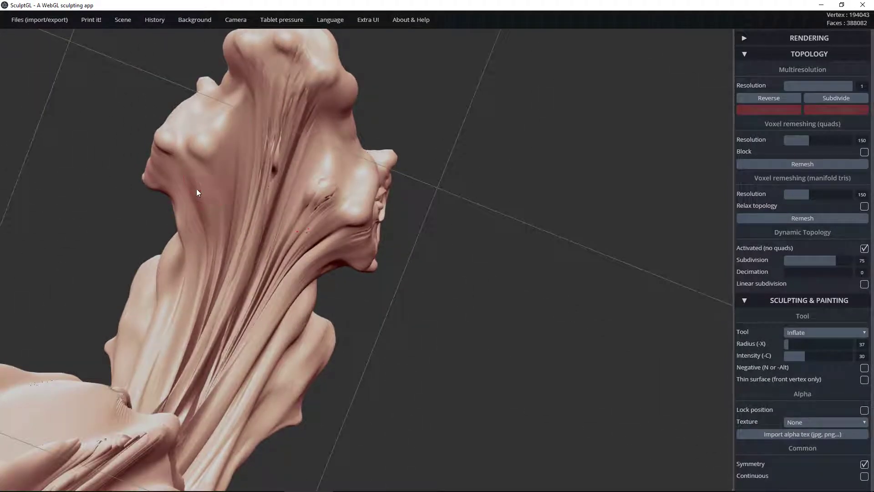
{"action": "left_click_drag", "start_coordinate": [329, 196], "coordinate": [279, 269]}
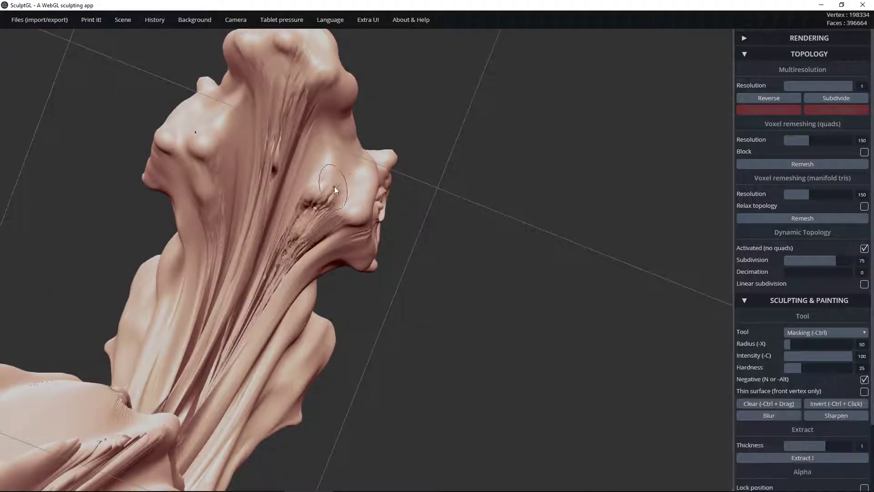
{"action": "key", "text": "ctrl+z"}
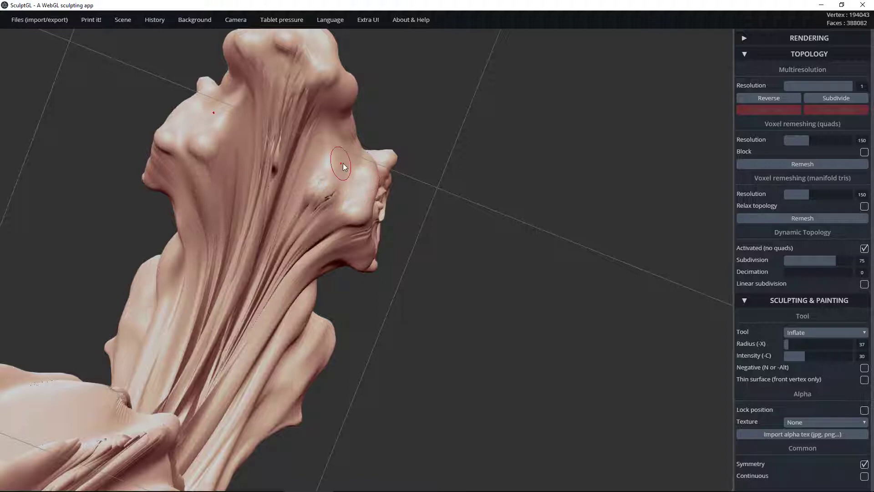
Step: Deactivate dynamic topology and smooth the jagged folds on the knob beneath the head
{"action": "left_click", "coordinate": [863, 248]}
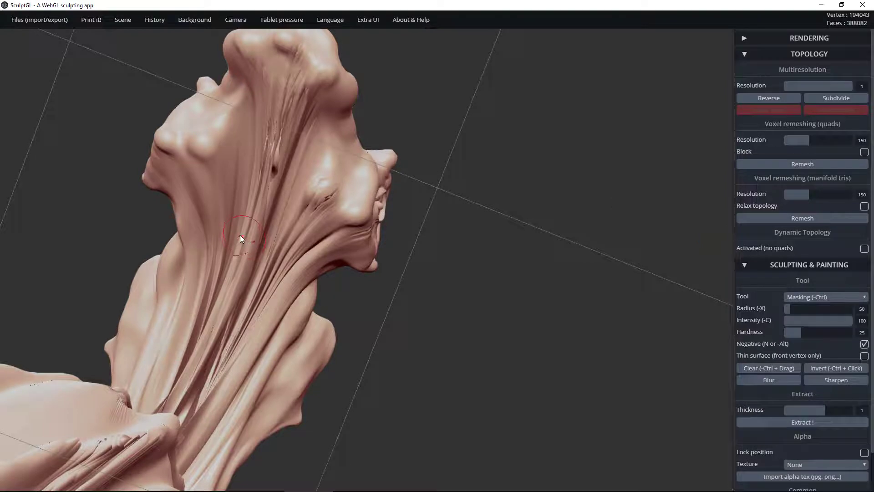
{"action": "scroll", "coordinate": [241, 234], "scroll_direction": "up", "scroll_amount": 5}
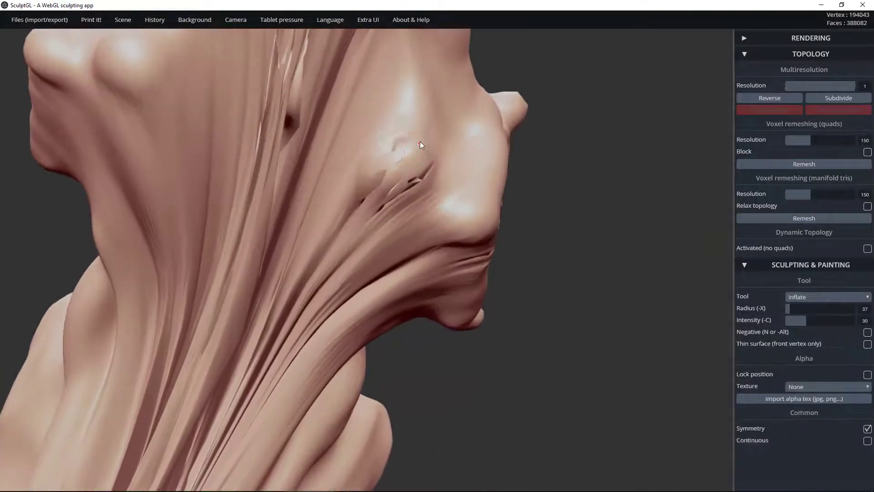
{"action": "right_click_drag", "start_coordinate": [420, 141], "coordinate": [230, 246]}
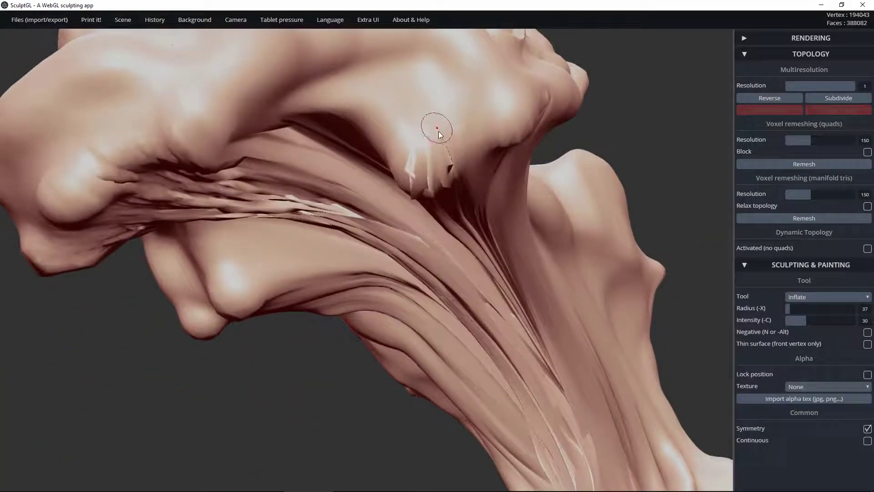
{"action": "mouse_move", "coordinate": [425, 144]}
{"action": "left_mouse_down", "text": "shift"}
{"action": "mouse_move", "coordinate": [432, 174]}
{"action": "mouse_move", "coordinate": [429, 118]}
{"action": "mouse_move", "coordinate": [441, 139]}
{"action": "left_mouse_up", "text": "shift"}
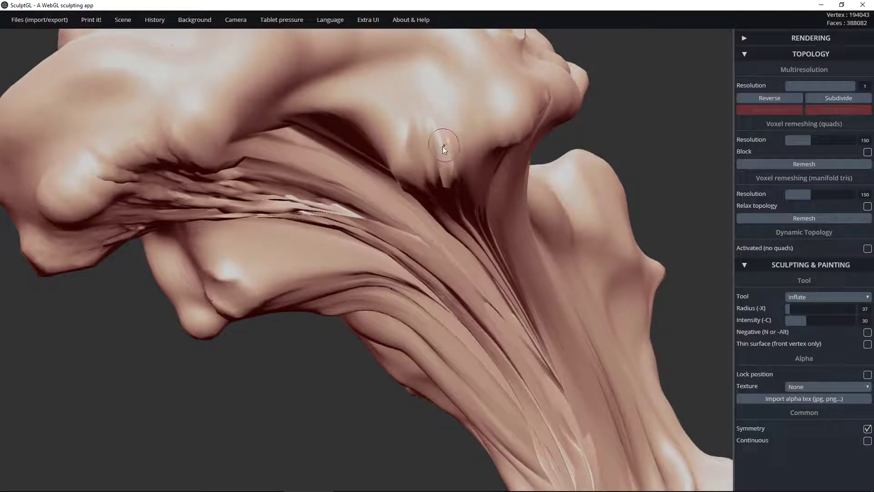
Step: Inflate the smoothed knob, its neighbouring lobes and the bumps along the head's lower front edge
{"action": "mouse_move", "coordinate": [453, 120]}
{"action": "left_mouse_down"}
{"action": "mouse_move", "coordinate": [405, 123]}
{"action": "mouse_move", "coordinate": [413, 127]}
{"action": "mouse_move", "coordinate": [411, 154]}
{"action": "mouse_move", "coordinate": [448, 157]}
{"action": "left_mouse_up"}
{"action": "mouse_move", "coordinate": [494, 119]}
{"action": "left_mouse_down"}
{"action": "mouse_move", "coordinate": [509, 117]}
{"action": "mouse_move", "coordinate": [510, 103]}
{"action": "mouse_move", "coordinate": [476, 110]}
{"action": "mouse_move", "coordinate": [479, 122]}
{"action": "left_mouse_up"}
{"action": "left_click_drag", "start_coordinate": [526, 86], "coordinate": [506, 111]}
{"action": "mouse_move", "coordinate": [177, 141]}
{"action": "left_mouse_down"}
{"action": "mouse_move", "coordinate": [179, 154]}
{"action": "mouse_move", "coordinate": [181, 114]}
{"action": "mouse_move", "coordinate": [202, 123]}
{"action": "mouse_move", "coordinate": [187, 126]}
{"action": "left_mouse_up"}
{"action": "mouse_move", "coordinate": [59, 179]}
{"action": "left_mouse_down"}
{"action": "mouse_move", "coordinate": [51, 207]}
{"action": "mouse_move", "coordinate": [42, 193]}
{"action": "left_mouse_up"}
{"action": "left_click_drag", "start_coordinate": [43, 150], "coordinate": [6, 125]}
Step: Set Inflate to radius 73 and intensity 40 and thicken the long folds along the arched neck's side and base
{"action": "right_click_drag", "start_coordinate": [148, 168], "coordinate": [363, 194], "text": "alt"}
{"action": "left_click_drag", "start_coordinate": [793, 309], "coordinate": [813, 320]}
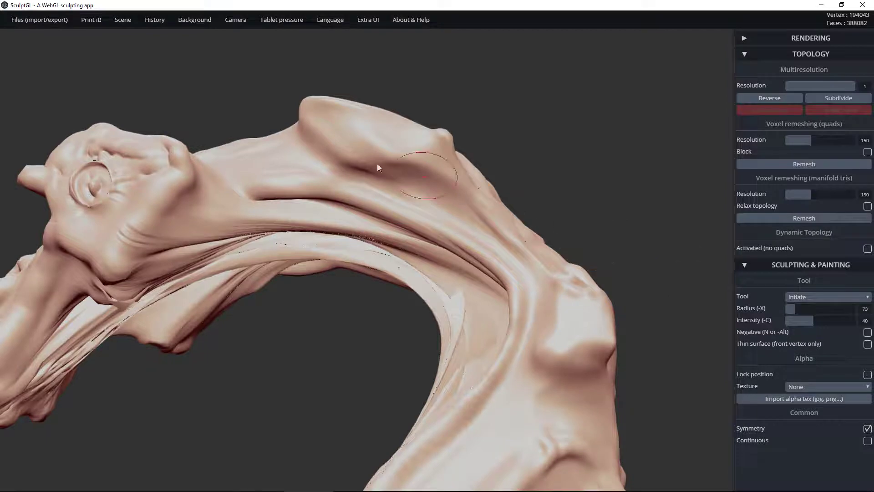
{"action": "left_click_drag", "start_coordinate": [354, 200], "coordinate": [401, 213]}
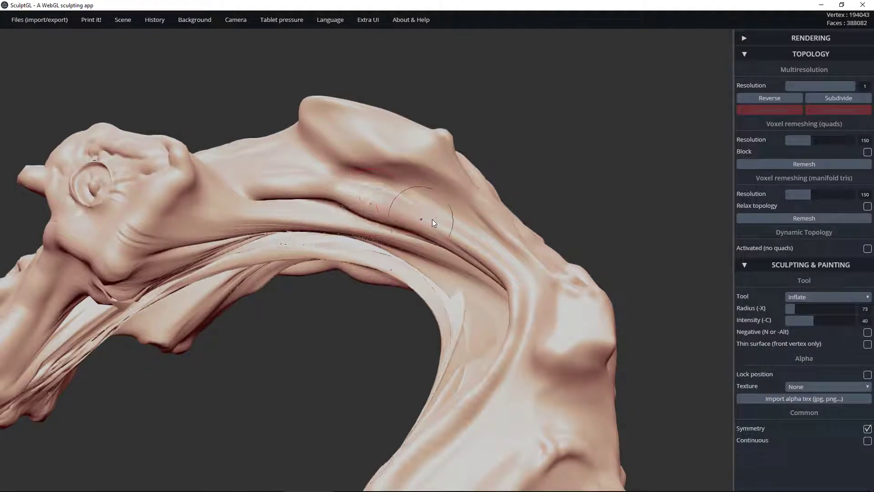
{"action": "left_click_drag", "start_coordinate": [359, 192], "coordinate": [402, 213]}
{"action": "mouse_move", "coordinate": [255, 194]}
{"action": "left_mouse_down"}
{"action": "mouse_move", "coordinate": [228, 196]}
{"action": "mouse_move", "coordinate": [250, 194]}
{"action": "mouse_move", "coordinate": [209, 209]}
{"action": "left_mouse_up"}
{"action": "mouse_move", "coordinate": [446, 294]}
{"action": "right_mouse_down"}
{"action": "mouse_move", "coordinate": [503, 259]}
{"action": "mouse_move", "coordinate": [556, 296]}
{"action": "right_mouse_up"}
{"action": "mouse_move", "coordinate": [517, 362]}
{"action": "left_mouse_down"}
{"action": "mouse_move", "coordinate": [521, 393]}
{"action": "mouse_move", "coordinate": [500, 390]}
{"action": "left_mouse_up"}
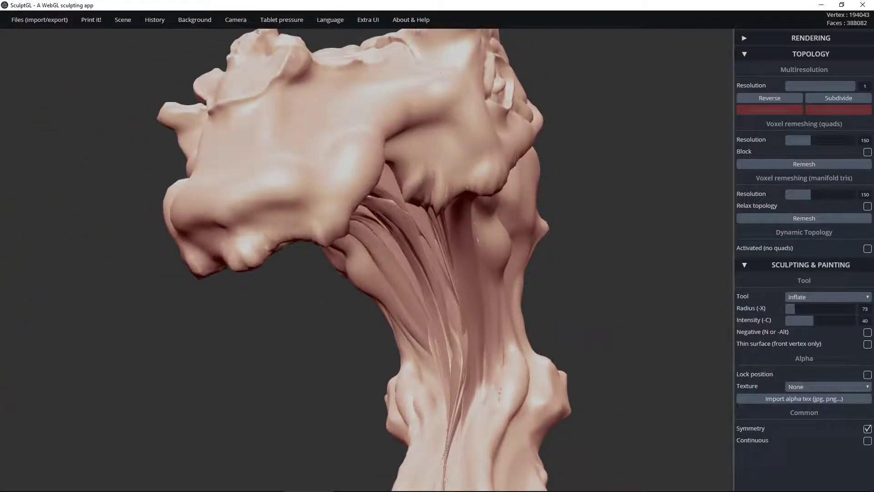
Step: Inflate further folds along the neck beneath the overhanging head
{"action": "mouse_move", "coordinate": [355, 367]}
{"action": "right_mouse_down"}
{"action": "mouse_move", "coordinate": [459, 334]}
{"action": "mouse_move", "coordinate": [422, 365]}
{"action": "mouse_move", "coordinate": [368, 332]}
{"action": "mouse_move", "coordinate": [480, 326]}
{"action": "mouse_move", "coordinate": [445, 289]}
{"action": "right_mouse_up"}
{"action": "mouse_move", "coordinate": [445, 288]}
{"action": "left_mouse_down"}
{"action": "mouse_move", "coordinate": [457, 314]}
{"action": "mouse_move", "coordinate": [455, 273]}
{"action": "mouse_move", "coordinate": [495, 198]}
{"action": "mouse_move", "coordinate": [476, 169]}
{"action": "mouse_move", "coordinate": [483, 164]}
{"action": "left_mouse_up"}
{"action": "mouse_move", "coordinate": [616, 184]}
{"action": "right_mouse_down"}
{"action": "mouse_move", "coordinate": [462, 227]}
{"action": "mouse_move", "coordinate": [474, 255]}
{"action": "mouse_move", "coordinate": [578, 300]}
{"action": "mouse_move", "coordinate": [483, 380]}
{"action": "mouse_move", "coordinate": [520, 323]}
{"action": "mouse_move", "coordinate": [435, 359]}
{"action": "mouse_move", "coordinate": [493, 345]}
{"action": "right_mouse_up"}
{"action": "left_click_drag", "start_coordinate": [482, 343], "coordinate": [471, 354]}
{"action": "mouse_move", "coordinate": [506, 318]}
{"action": "right_mouse_down"}
{"action": "mouse_move", "coordinate": [630, 286]}
{"action": "mouse_move", "coordinate": [504, 320]}
{"action": "mouse_move", "coordinate": [597, 349]}
{"action": "mouse_move", "coordinate": [551, 354]}
{"action": "mouse_move", "coordinate": [518, 297]}
{"action": "mouse_move", "coordinate": [633, 304]}
{"action": "mouse_move", "coordinate": [624, 304]}
{"action": "right_mouse_up"}
{"action": "right_click_drag", "start_coordinate": [326, 302], "coordinate": [500, 334]}
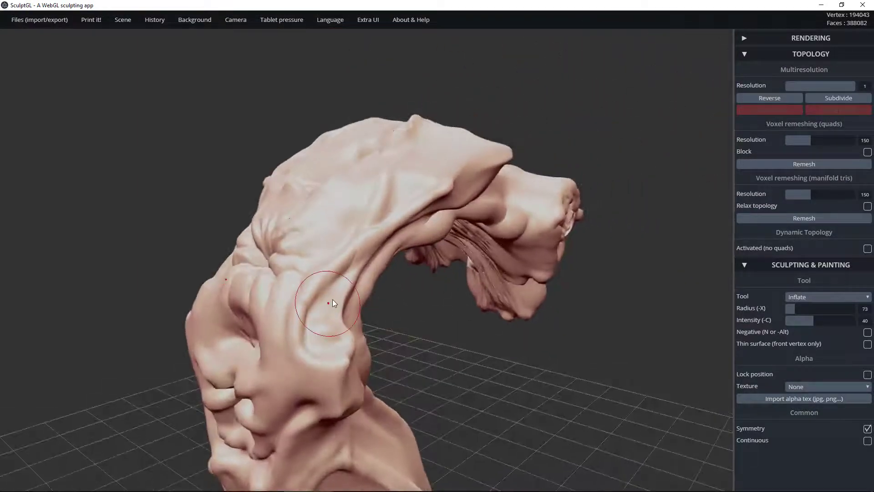
Step: Set the Inflate radius to 21 and swell the transverse ridge below the puckered center of the back
{"action": "mouse_move", "coordinate": [364, 287]}
{"action": "right_mouse_down"}
{"action": "mouse_move", "coordinate": [446, 323]}
{"action": "mouse_move", "coordinate": [313, 334]}
{"action": "right_mouse_up"}
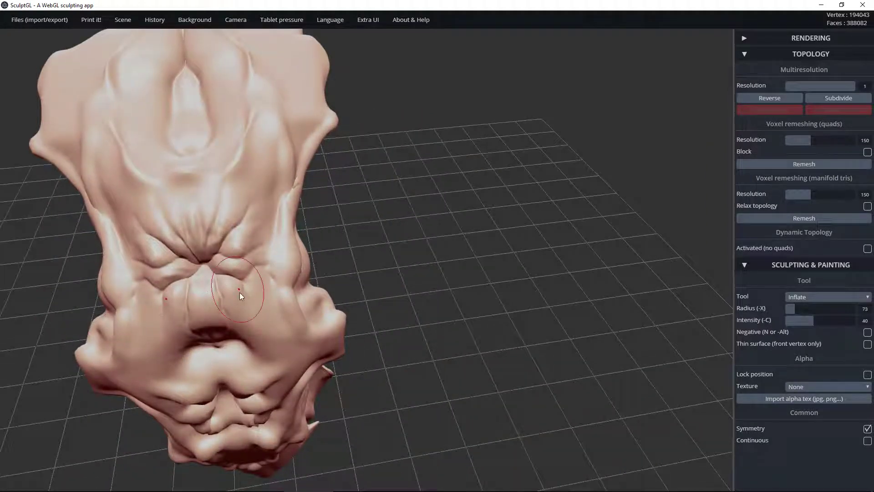
{"action": "left_click", "coordinate": [237, 310]}
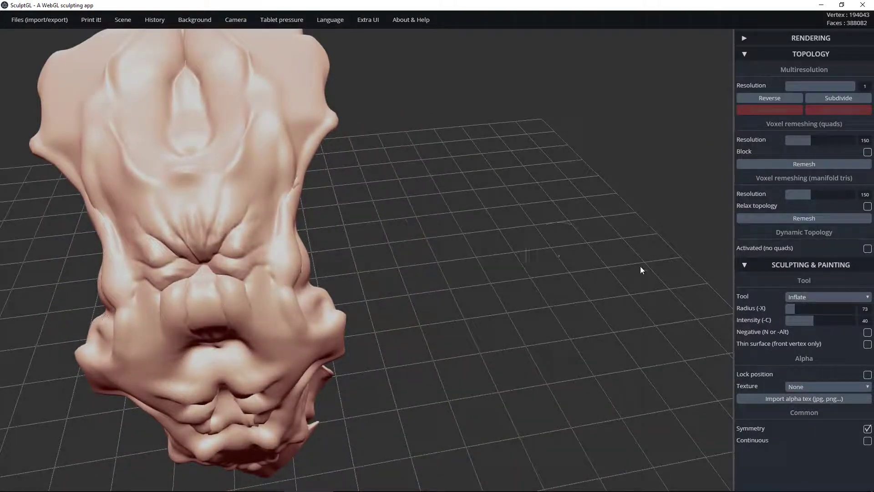
{"action": "left_click_drag", "start_coordinate": [800, 309], "coordinate": [783, 311]}
{"action": "mouse_move", "coordinate": [231, 296]}
{"action": "left_mouse_down"}
{"action": "mouse_move", "coordinate": [287, 307]}
{"action": "mouse_move", "coordinate": [296, 317]}
{"action": "left_mouse_up"}
{"action": "left_click", "coordinate": [787, 308]}
{"action": "left_click", "coordinate": [247, 293]}
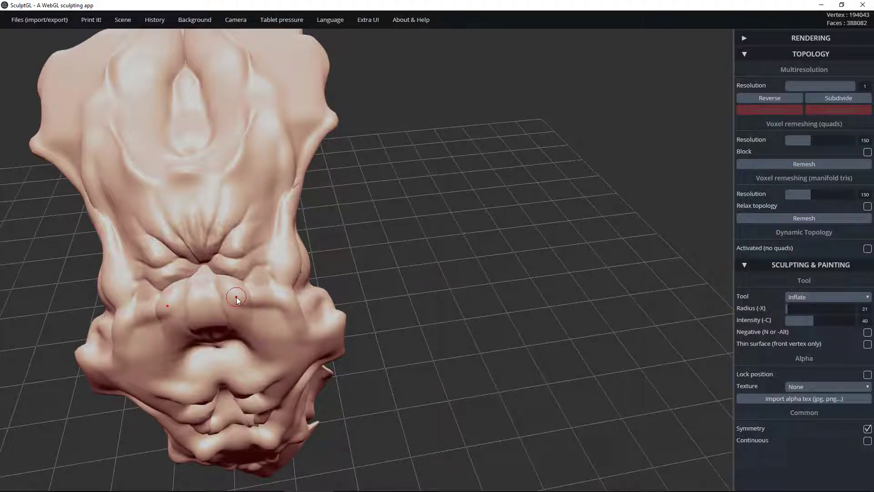
Step: Set the Inflate radius to 12 and raise fine wrinkles along the transverse ridge's edge
{"action": "left_click_drag", "start_coordinate": [791, 307], "coordinate": [786, 308]}
{"action": "mouse_move", "coordinate": [182, 290]}
{"action": "left_mouse_down"}
{"action": "mouse_move", "coordinate": [195, 298]}
{"action": "mouse_move", "coordinate": [176, 303]}
{"action": "left_mouse_up"}
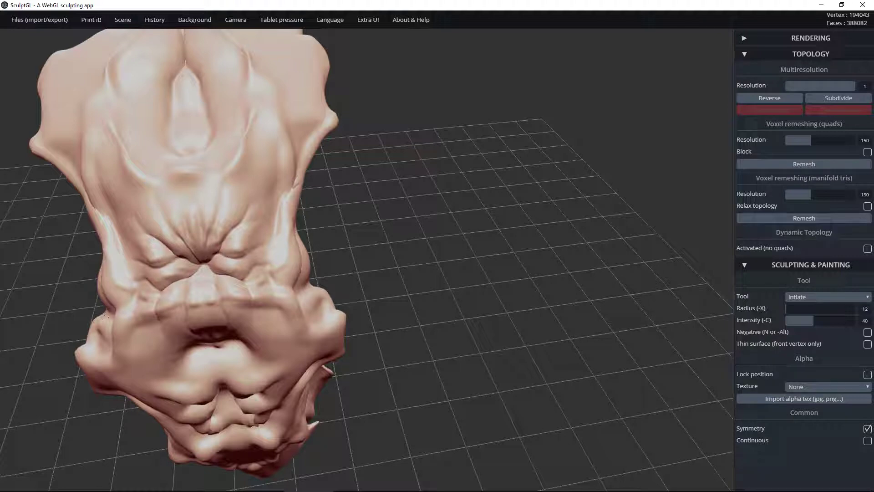
{"action": "left_click", "coordinate": [785, 307]}
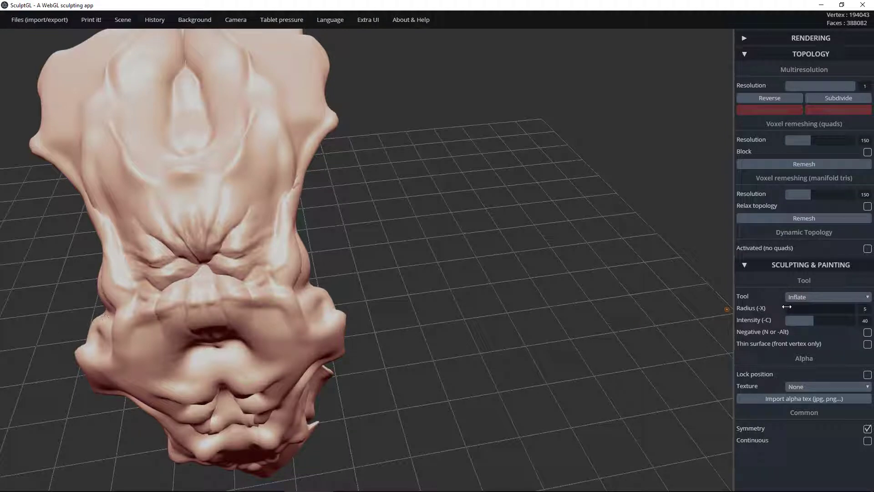
{"action": "left_click_drag", "start_coordinate": [786, 307], "coordinate": [786, 306]}
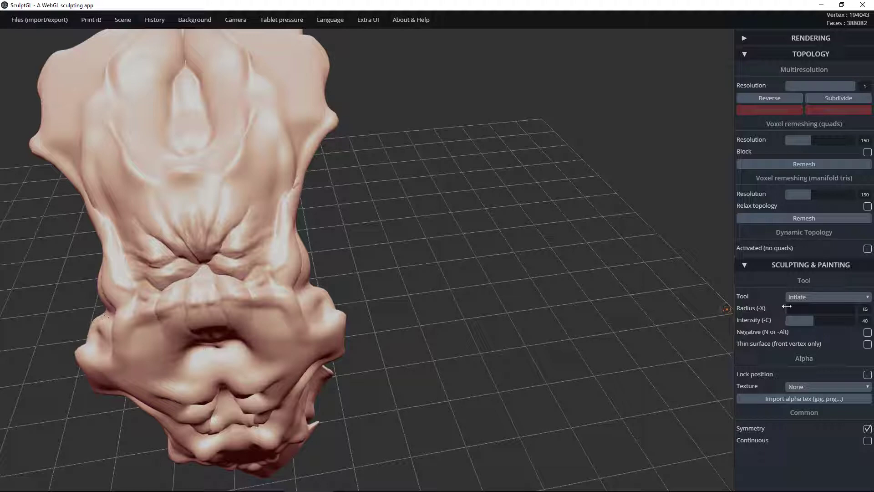
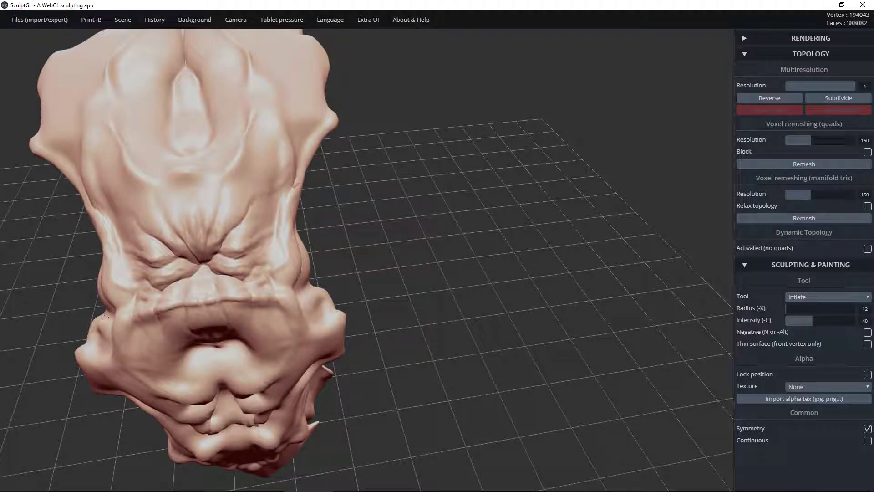
Step: Inflate thin wrinkles across the paired folds and creases on both sides of the puckered center
{"action": "right_click_drag", "start_coordinate": [141, 253], "coordinate": [218, 231]}
{"action": "mouse_move", "coordinate": [162, 232]}
{"action": "right_mouse_down", "text": "alt"}
{"action": "mouse_move", "coordinate": [339, 219]}
{"action": "mouse_move", "coordinate": [659, 236]}
{"action": "mouse_move", "coordinate": [259, 179]}
{"action": "mouse_move", "coordinate": [358, 176]}
{"action": "mouse_move", "coordinate": [435, 227]}
{"action": "right_mouse_up", "text": "alt"}
{"action": "mouse_move", "coordinate": [234, 295]}
{"action": "left_mouse_down"}
{"action": "mouse_move", "coordinate": [231, 304]}
{"action": "mouse_move", "coordinate": [202, 311]}
{"action": "left_mouse_up"}
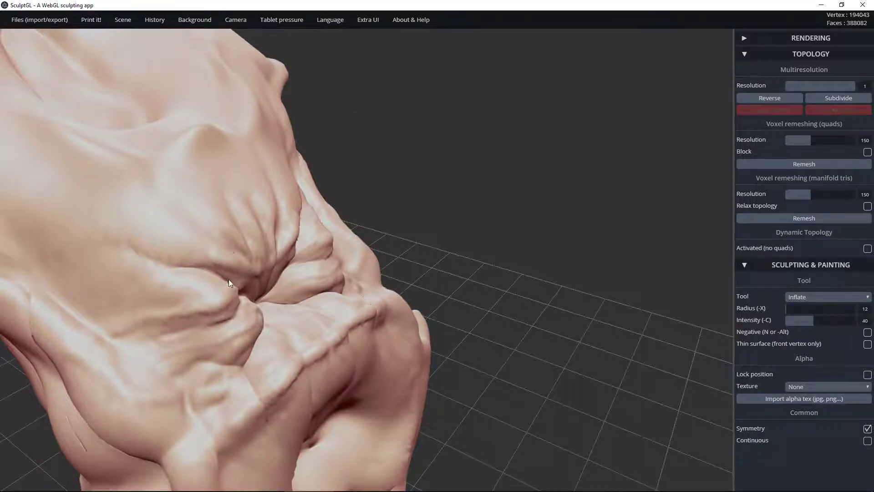
{"action": "left_click_drag", "start_coordinate": [210, 289], "coordinate": [187, 294]}
{"action": "mouse_move", "coordinate": [343, 261]}
{"action": "right_mouse_down"}
{"action": "mouse_move", "coordinate": [250, 164]}
{"action": "mouse_move", "coordinate": [84, 196]}
{"action": "right_mouse_up"}
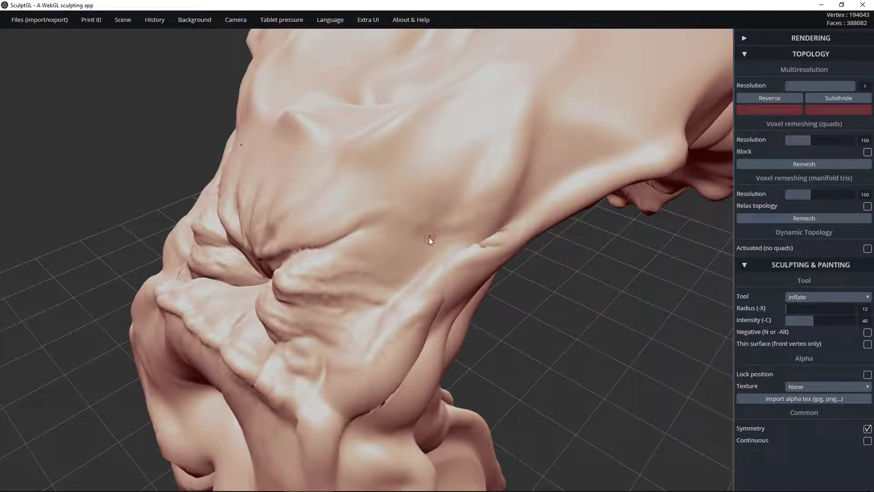
{"action": "mouse_move", "coordinate": [408, 256]}
{"action": "right_mouse_down"}
{"action": "mouse_move", "coordinate": [433, 170]}
{"action": "mouse_move", "coordinate": [441, 196]}
{"action": "mouse_move", "coordinate": [411, 251]}
{"action": "right_mouse_up"}
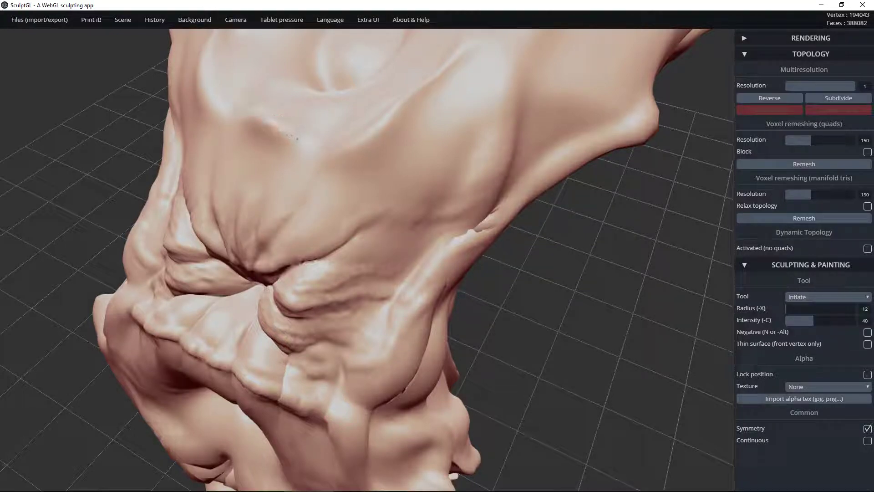
{"action": "mouse_move", "coordinate": [197, 279]}
{"action": "right_mouse_down"}
{"action": "mouse_move", "coordinate": [374, 218]}
{"action": "mouse_move", "coordinate": [346, 255]}
{"action": "right_mouse_up"}
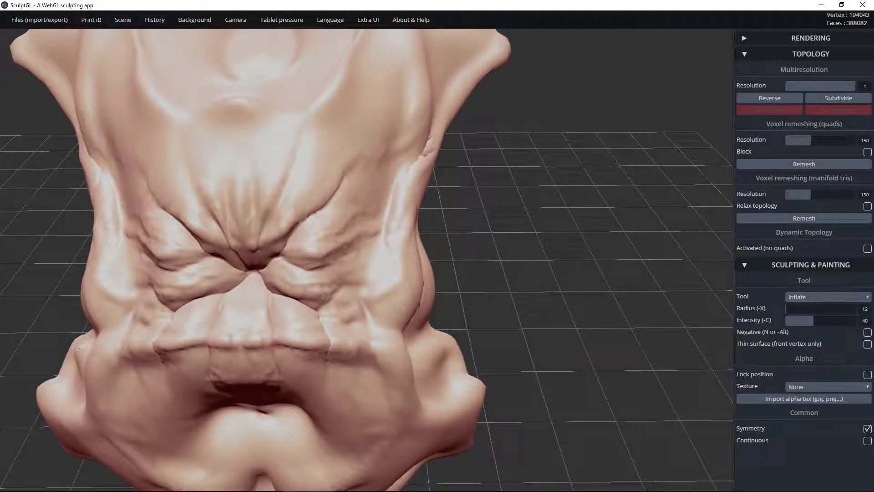
{"action": "right_click_drag", "start_coordinate": [331, 326], "coordinate": [273, 282]}
Step: Set Inflate to radius 28 with Negative on and carve symmetrical grooves down from the transverse ridge
{"action": "left_click_drag", "start_coordinate": [780, 308], "coordinate": [787, 308]}
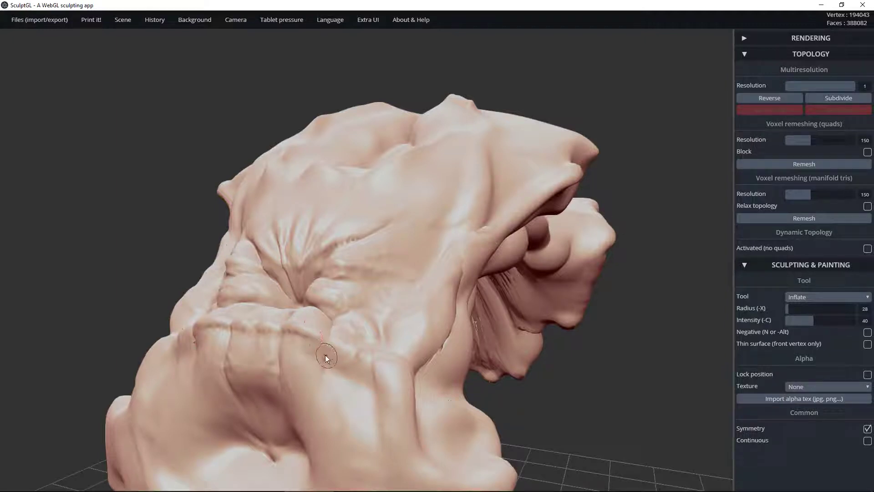
{"action": "key", "text": "shift"}
{"action": "left_click_drag", "start_coordinate": [328, 360], "coordinate": [327, 352], "text": "alt"}
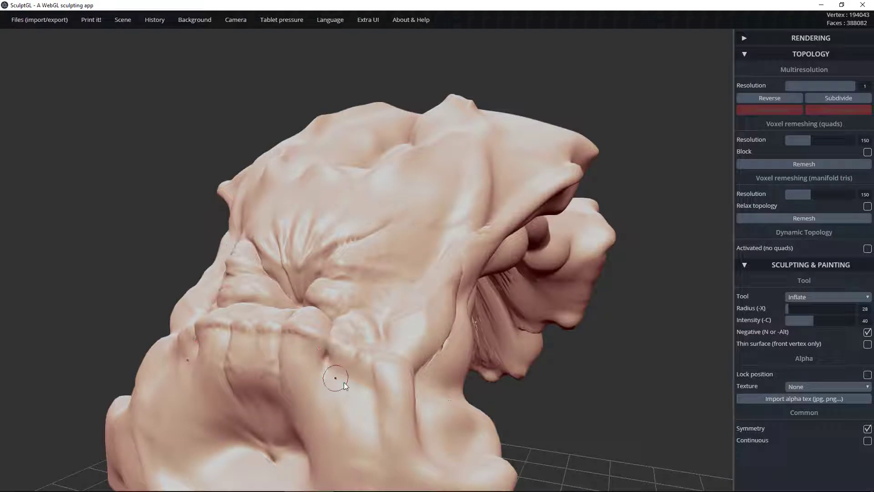
{"action": "key", "text": "f"}
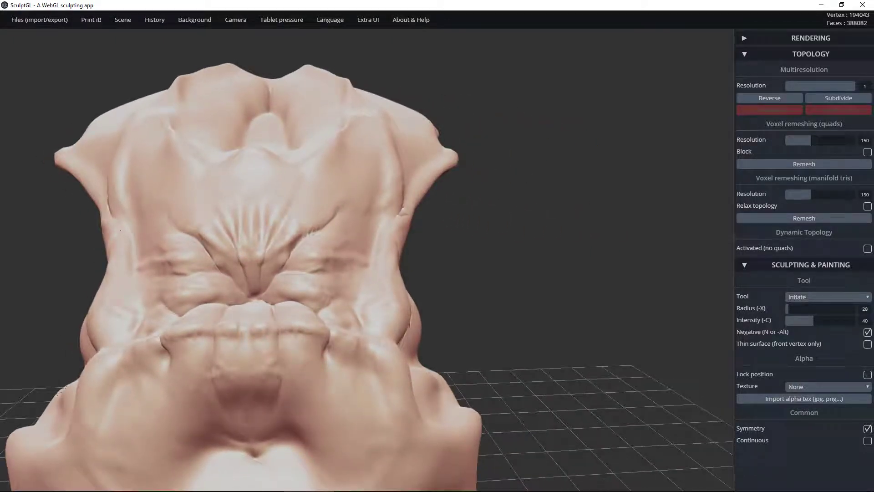
{"action": "left_click_drag", "start_coordinate": [279, 351], "coordinate": [280, 368], "text": "alt"}
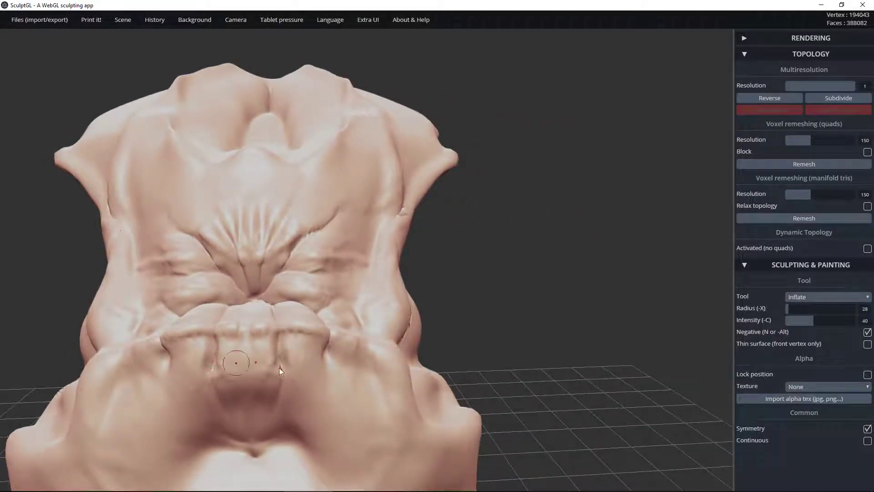
{"action": "left_click_drag", "start_coordinate": [372, 367], "coordinate": [374, 372], "text": "alt"}
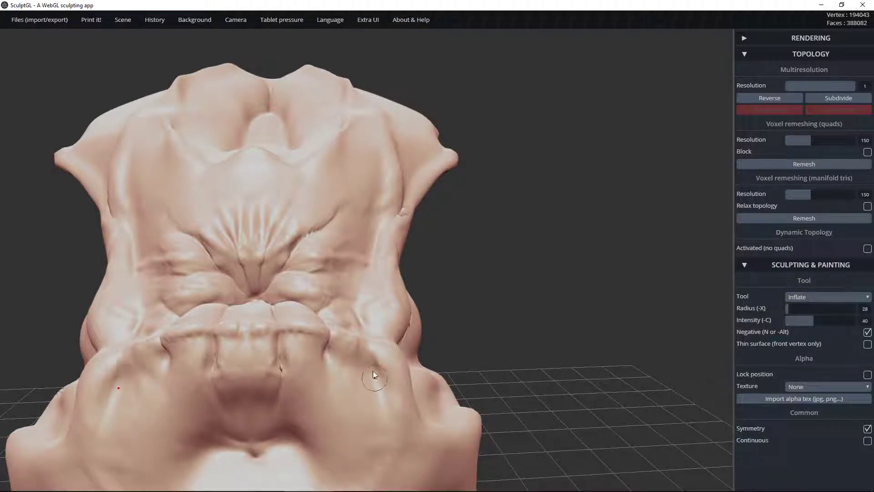
{"action": "mouse_move", "coordinate": [251, 345]}
{"action": "right_mouse_down"}
{"action": "mouse_move", "coordinate": [247, 311]}
{"action": "mouse_move", "coordinate": [217, 354]}
{"action": "right_mouse_up"}
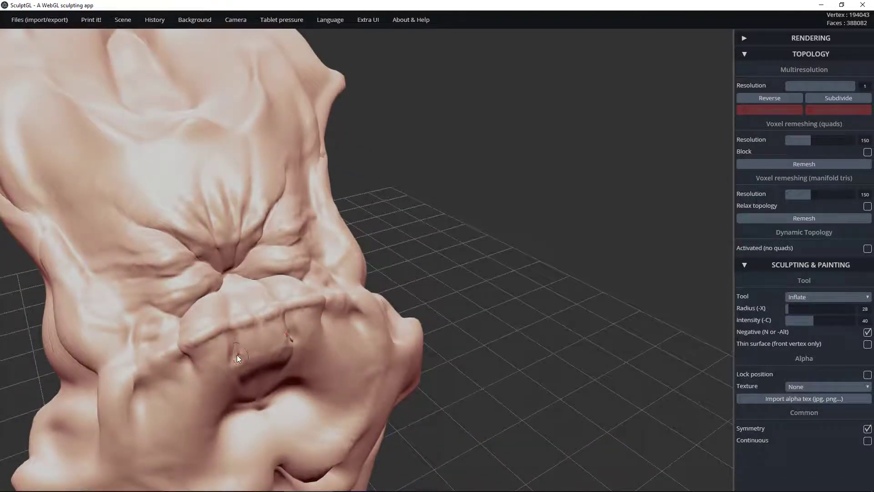
{"action": "mouse_move", "coordinate": [297, 349]}
{"action": "right_mouse_down"}
{"action": "mouse_move", "coordinate": [234, 282]}
{"action": "mouse_move", "coordinate": [280, 378]}
{"action": "right_mouse_up"}
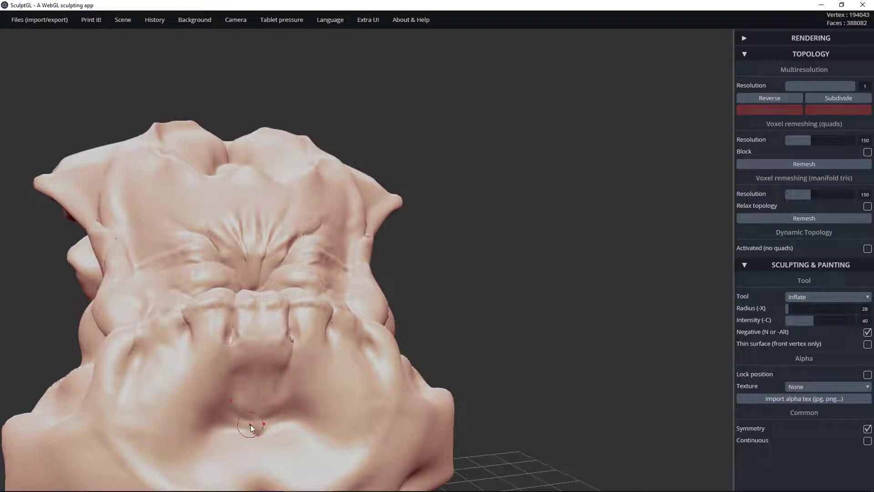
Step: Carve into the pit below the grooved ridge, then turn Negative off and inflate the paired folds beneath it
{"action": "left_click_drag", "start_coordinate": [255, 427], "coordinate": [213, 407]}
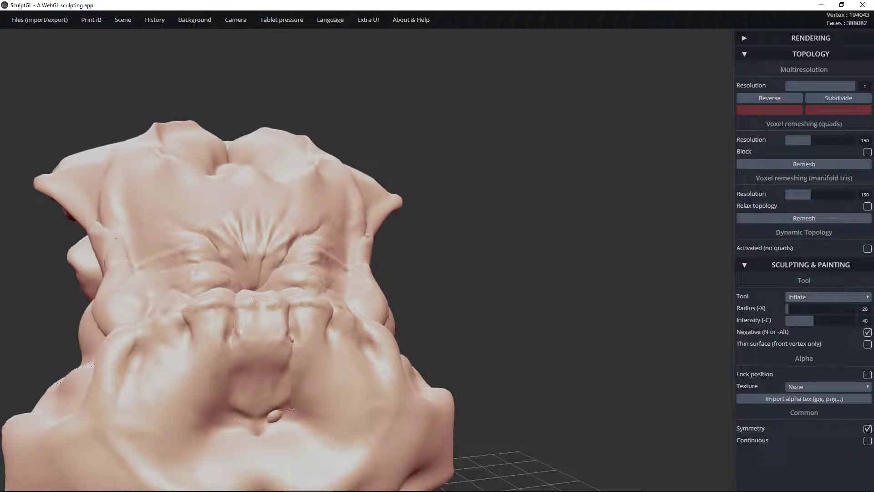
{"action": "middle_click_drag", "start_coordinate": [317, 382], "coordinate": [389, 154]}
{"action": "key", "text": "n"}
{"action": "mouse_move", "coordinate": [269, 310]}
{"action": "left_mouse_down"}
{"action": "mouse_move", "coordinate": [291, 326]}
{"action": "mouse_move", "coordinate": [306, 325]}
{"action": "left_mouse_up"}
{"action": "left_click_drag", "start_coordinate": [401, 314], "coordinate": [440, 283]}
{"action": "right_click_drag", "start_coordinate": [402, 298], "coordinate": [346, 197]}
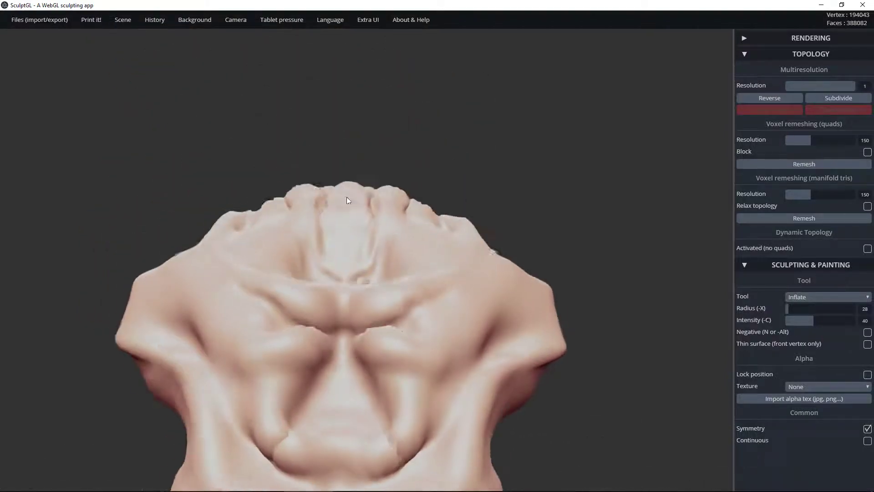
Step: Carve the central pit and the triangular plate's edges with Negative Inflate, then inflate the midline crease above with Negative off
{"action": "key", "text": "n"}
{"action": "left_click_drag", "start_coordinate": [342, 327], "coordinate": [343, 337]}
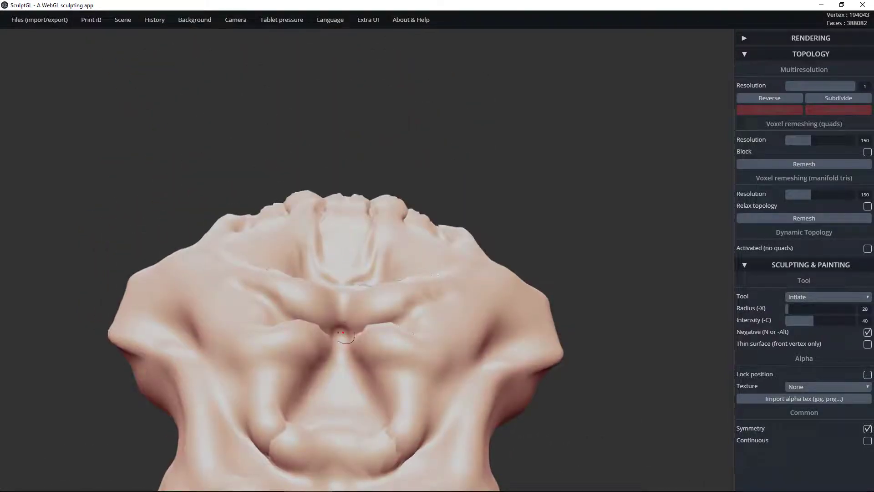
{"action": "left_click_drag", "start_coordinate": [309, 394], "coordinate": [317, 371]}
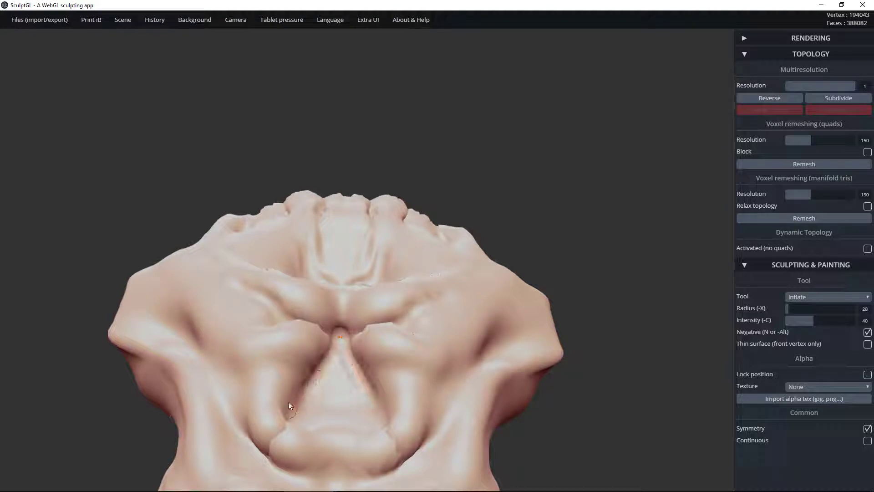
{"action": "right_click_drag", "start_coordinate": [368, 256], "coordinate": [353, 331]}
{"action": "key", "text": "n"}
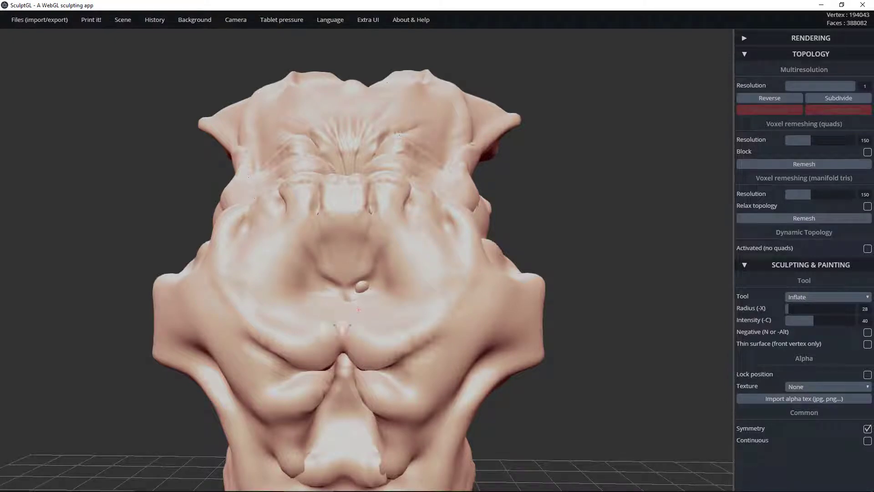
{"action": "left_click_drag", "start_coordinate": [339, 317], "coordinate": [342, 327]}
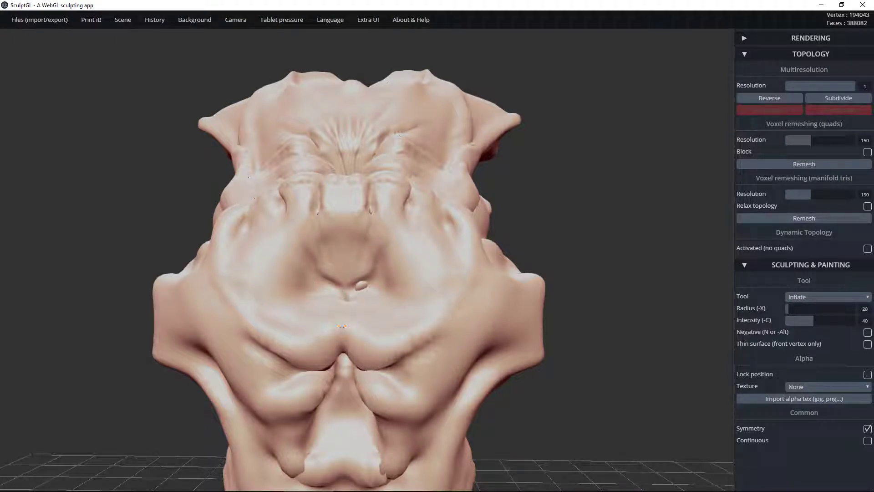
{"action": "right_click_drag", "start_coordinate": [348, 303], "coordinate": [377, 227]}
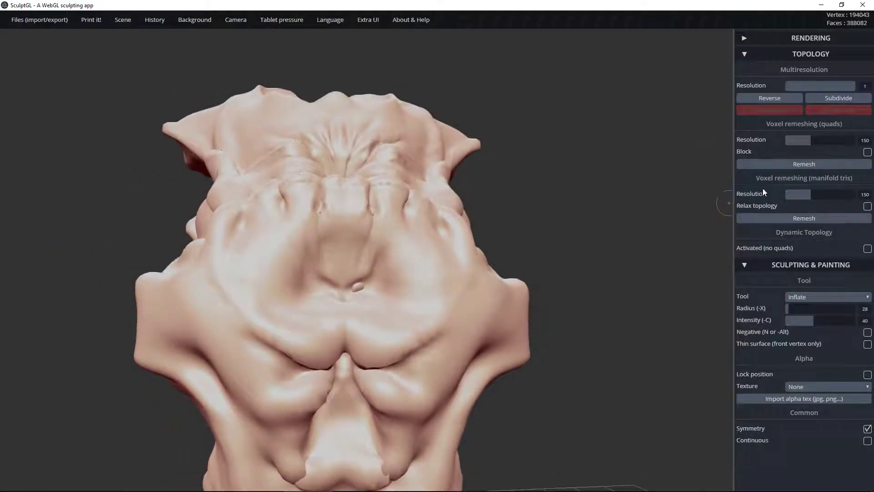
Step: Switch to the Move tool at radius 150 and intensity 100 and reshape the bulging lower flank
{"action": "right_click_drag", "start_coordinate": [632, 196], "coordinate": [484, 207]}
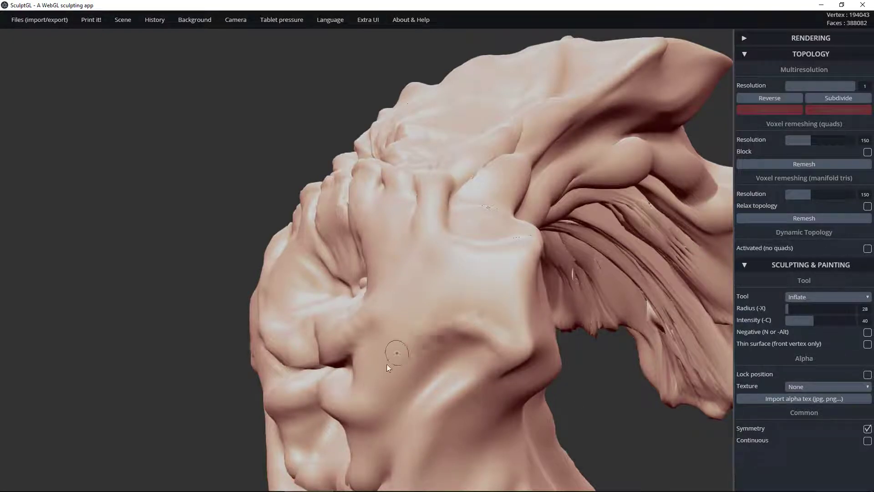
{"action": "right_click_drag", "start_coordinate": [351, 316], "coordinate": [376, 234], "text": "alt"}
{"action": "key", "text": "ctrl"}
{"action": "mouse_move", "coordinate": [387, 305]}
{"action": "right_mouse_down", "text": "ctrl"}
{"action": "mouse_move", "coordinate": [441, 122]}
{"action": "mouse_move", "coordinate": [640, 252]}
{"action": "mouse_move", "coordinate": [135, 347]}
{"action": "mouse_move", "coordinate": [613, 282]}
{"action": "mouse_move", "coordinate": [152, 330]}
{"action": "right_mouse_up", "text": "ctrl"}
{"action": "mouse_move", "coordinate": [505, 283]}
{"action": "right_mouse_down", "text": "ctrl"}
{"action": "mouse_move", "coordinate": [536, 307]}
{"action": "mouse_move", "coordinate": [354, 348]}
{"action": "mouse_move", "coordinate": [571, 306]}
{"action": "mouse_move", "coordinate": [441, 335]}
{"action": "mouse_move", "coordinate": [482, 422]}
{"action": "mouse_move", "coordinate": [639, 314]}
{"action": "right_mouse_up", "text": "ctrl"}
{"action": "mouse_move", "coordinate": [506, 307]}
{"action": "right_mouse_down"}
{"action": "mouse_move", "coordinate": [596, 264]}
{"action": "mouse_move", "coordinate": [443, 308]}
{"action": "mouse_move", "coordinate": [612, 293]}
{"action": "mouse_move", "coordinate": [410, 315]}
{"action": "mouse_move", "coordinate": [591, 300]}
{"action": "mouse_move", "coordinate": [401, 379]}
{"action": "right_mouse_up"}
{"action": "mouse_move", "coordinate": [378, 412]}
{"action": "right_mouse_down"}
{"action": "mouse_move", "coordinate": [432, 382]}
{"action": "mouse_move", "coordinate": [399, 360]}
{"action": "mouse_move", "coordinate": [507, 336]}
{"action": "mouse_move", "coordinate": [361, 318]}
{"action": "mouse_move", "coordinate": [486, 357]}
{"action": "mouse_move", "coordinate": [688, 287]}
{"action": "right_mouse_up"}
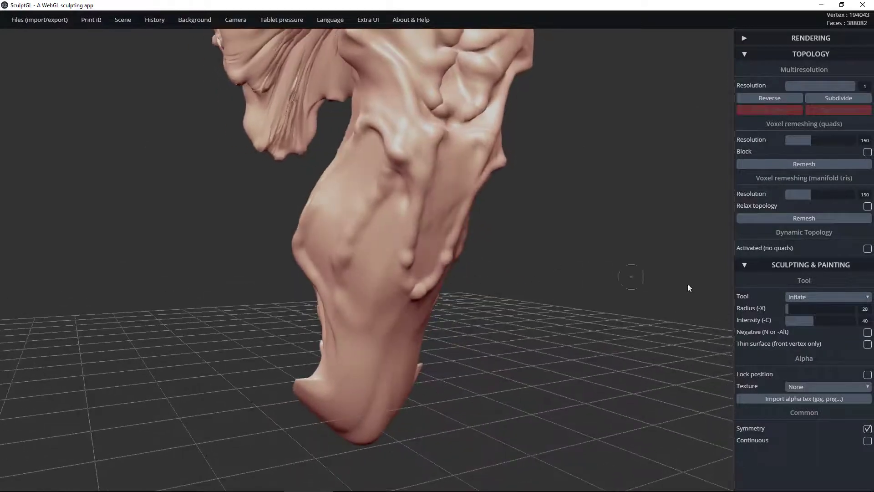
{"action": "left_click", "coordinate": [824, 301]}
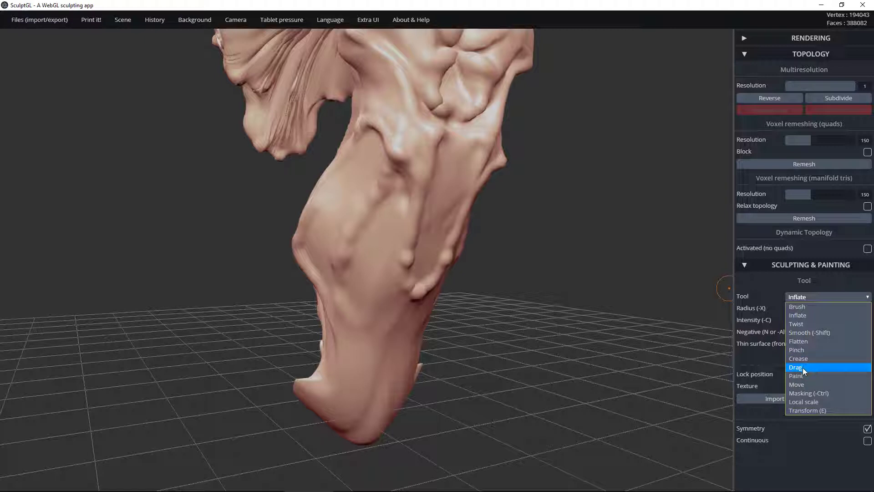
{"action": "left_click", "coordinate": [801, 384]}
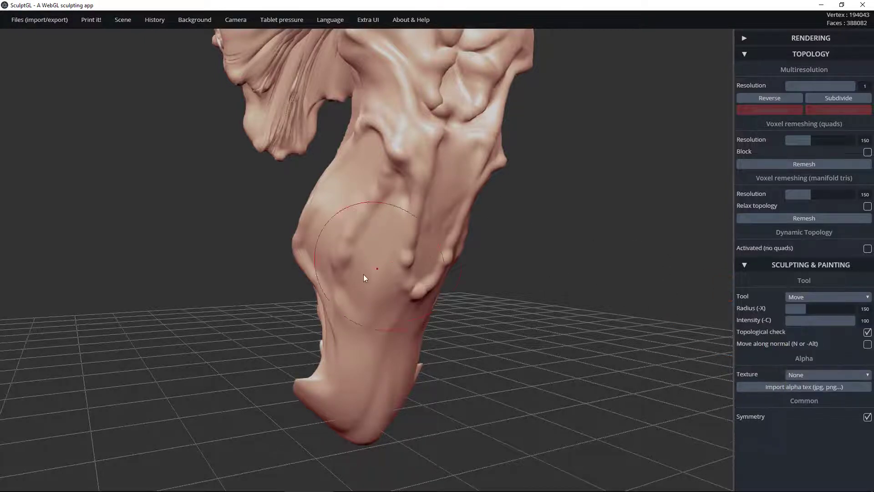
{"action": "mouse_move", "coordinate": [340, 277]}
{"action": "left_mouse_down"}
{"action": "mouse_move", "coordinate": [358, 244]}
{"action": "mouse_move", "coordinate": [368, 253]}
{"action": "mouse_move", "coordinate": [357, 264]}
{"action": "mouse_move", "coordinate": [379, 265]}
{"action": "mouse_move", "coordinate": [401, 285]}
{"action": "left_mouse_up"}
Step: Push the stem inward beneath the flank bulge with Move so the bulge overhangs it on both sides
{"action": "mouse_move", "coordinate": [148, 282]}
{"action": "left_mouse_down"}
{"action": "mouse_move", "coordinate": [319, 273]}
{"action": "mouse_move", "coordinate": [397, 246]}
{"action": "left_mouse_up"}
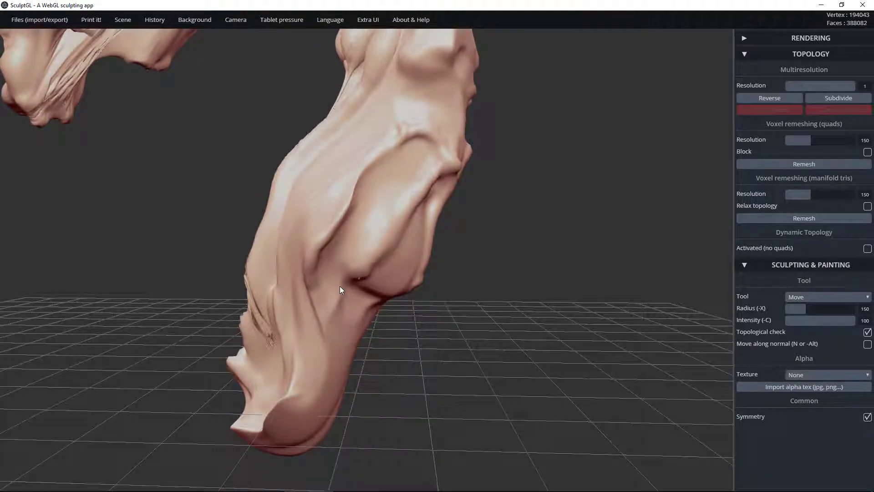
{"action": "left_click_drag", "start_coordinate": [360, 335], "coordinate": [310, 308]}
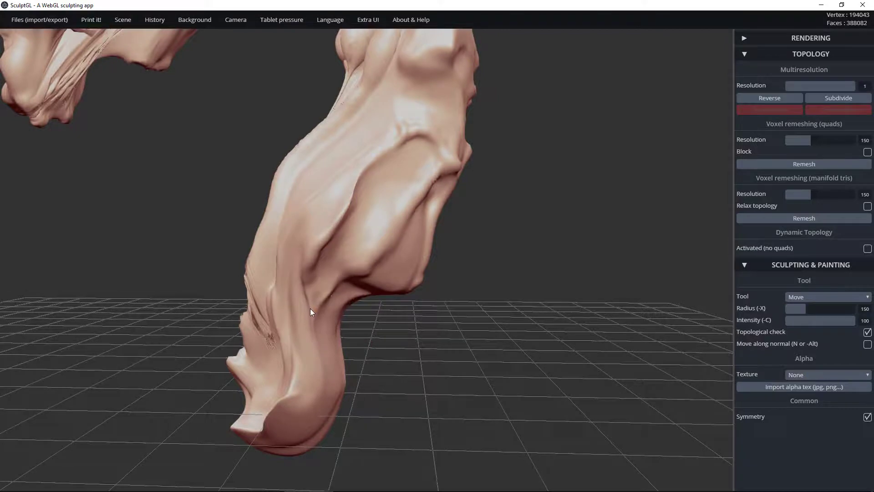
{"action": "left_click_drag", "start_coordinate": [413, 270], "coordinate": [275, 264]}
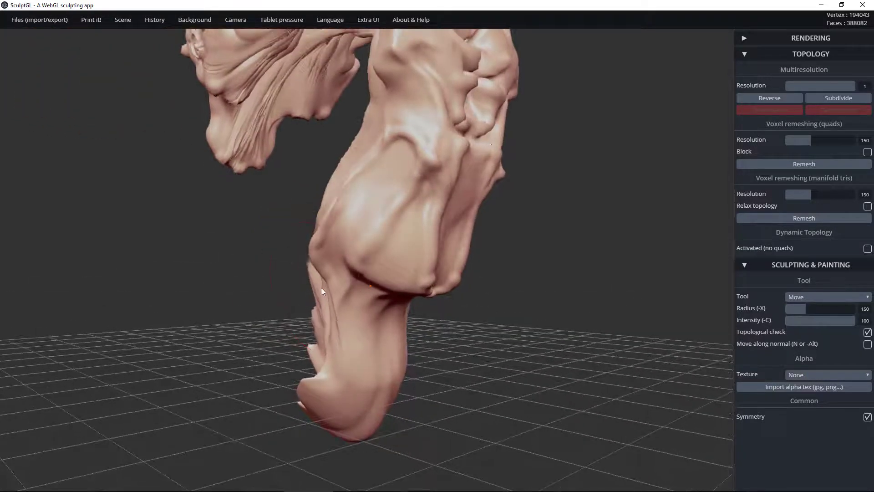
{"action": "left_click_drag", "start_coordinate": [345, 290], "coordinate": [349, 280]}
{"action": "mouse_move", "coordinate": [501, 262]}
{"action": "left_mouse_down"}
{"action": "mouse_move", "coordinate": [356, 235]}
{"action": "mouse_move", "coordinate": [504, 286]}
{"action": "left_mouse_up"}
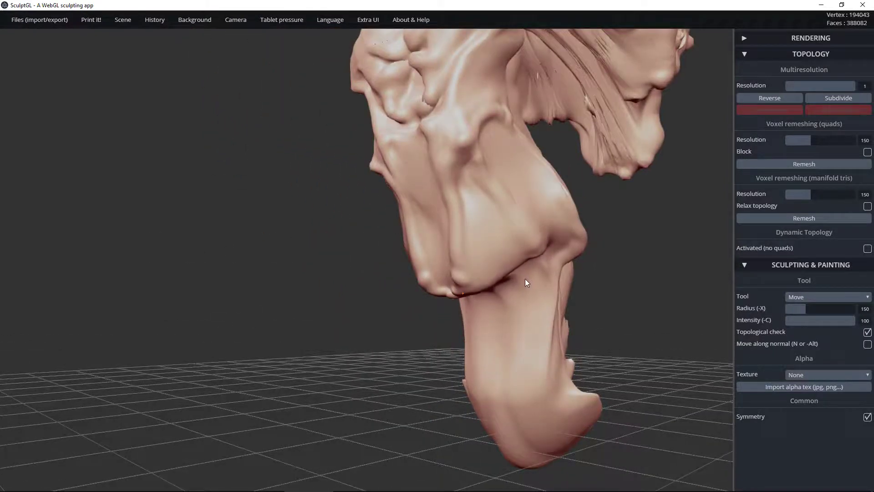
{"action": "right_click_drag", "start_coordinate": [525, 279], "coordinate": [405, 294]}
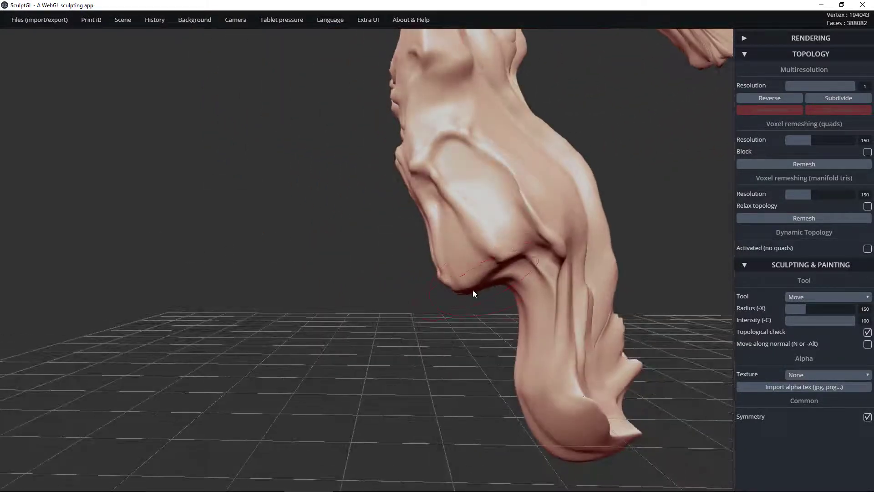
Step: Round out the lower flank bulge's underside and pull the stem beneath it further inward with Move
{"action": "mouse_move", "coordinate": [441, 272]}
{"action": "left_mouse_down"}
{"action": "mouse_move", "coordinate": [441, 220]}
{"action": "mouse_move", "coordinate": [419, 225]}
{"action": "left_mouse_up"}
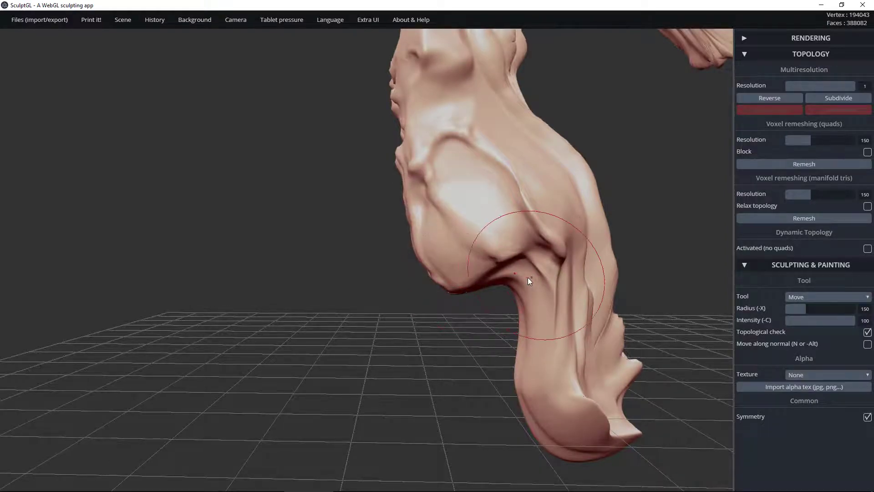
{"action": "left_click_drag", "start_coordinate": [467, 288], "coordinate": [477, 296]}
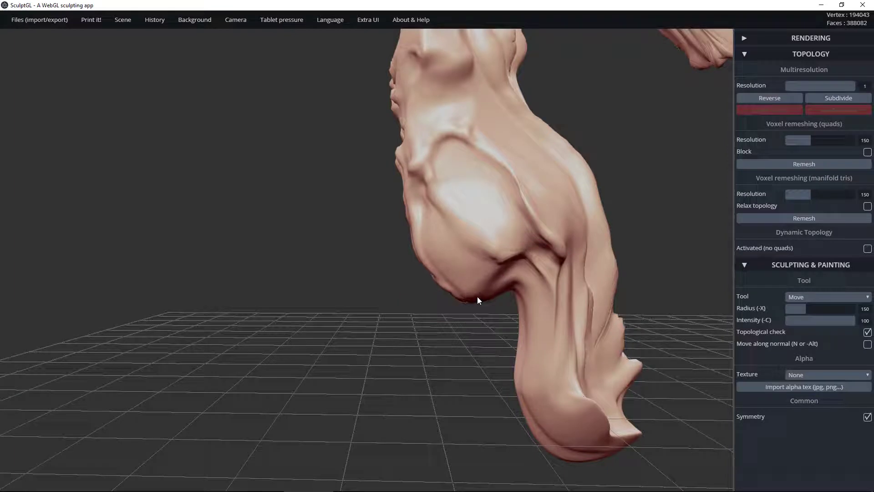
{"action": "mouse_move", "coordinate": [539, 286]}
{"action": "left_mouse_down"}
{"action": "mouse_move", "coordinate": [547, 275]}
{"action": "mouse_move", "coordinate": [523, 287]}
{"action": "mouse_move", "coordinate": [523, 274]}
{"action": "mouse_move", "coordinate": [517, 287]}
{"action": "mouse_move", "coordinate": [512, 278]}
{"action": "mouse_move", "coordinate": [454, 291]}
{"action": "left_mouse_up"}
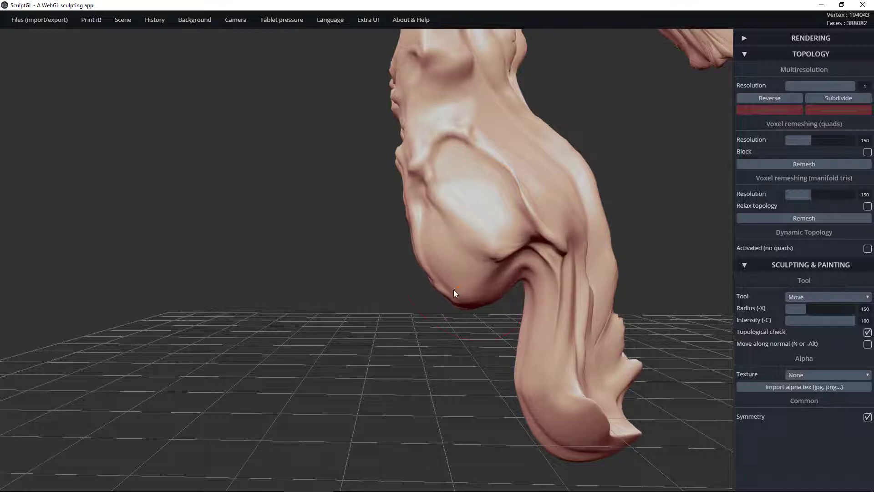
{"action": "left_click_drag", "start_coordinate": [561, 275], "coordinate": [542, 269]}
{"action": "left_click_drag", "start_coordinate": [392, 264], "coordinate": [667, 223]}
{"action": "left_click_drag", "start_coordinate": [505, 228], "coordinate": [630, 215]}
{"action": "mouse_move", "coordinate": [451, 262]}
{"action": "left_mouse_down"}
{"action": "mouse_move", "coordinate": [528, 261]}
{"action": "mouse_move", "coordinate": [439, 312]}
{"action": "left_mouse_up"}
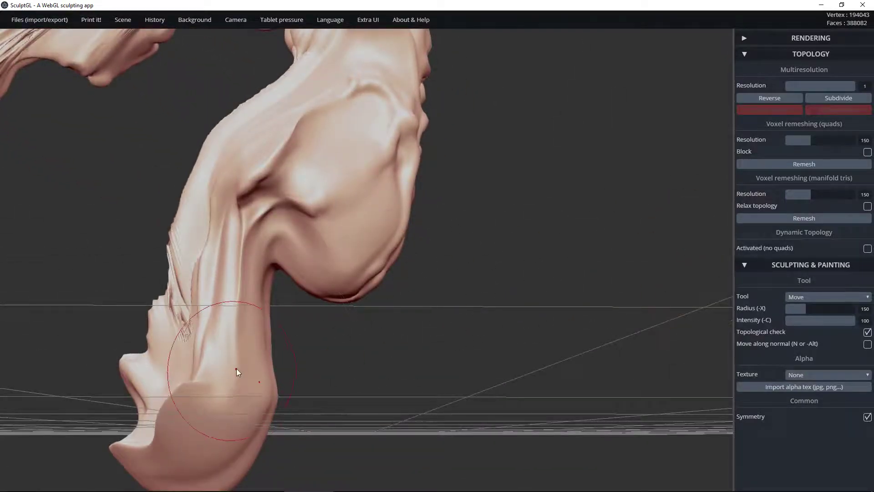
Step: Reshape the stem's lower end, front face and edges beneath the flank bulge with Move
{"action": "mouse_move", "coordinate": [297, 354]}
{"action": "left_mouse_down"}
{"action": "mouse_move", "coordinate": [162, 372]}
{"action": "mouse_move", "coordinate": [178, 372]}
{"action": "left_mouse_up"}
{"action": "mouse_move", "coordinate": [330, 366]}
{"action": "left_mouse_down"}
{"action": "mouse_move", "coordinate": [304, 360]}
{"action": "mouse_move", "coordinate": [326, 312]}
{"action": "mouse_move", "coordinate": [311, 324]}
{"action": "mouse_move", "coordinate": [344, 323]}
{"action": "left_mouse_up"}
{"action": "mouse_move", "coordinate": [343, 323]}
{"action": "right_mouse_down"}
{"action": "mouse_move", "coordinate": [482, 349]}
{"action": "mouse_move", "coordinate": [414, 320]}
{"action": "mouse_move", "coordinate": [476, 347]}
{"action": "mouse_move", "coordinate": [353, 356]}
{"action": "mouse_move", "coordinate": [496, 317]}
{"action": "mouse_move", "coordinate": [202, 351]}
{"action": "mouse_move", "coordinate": [306, 339]}
{"action": "mouse_move", "coordinate": [271, 287]}
{"action": "right_mouse_up"}
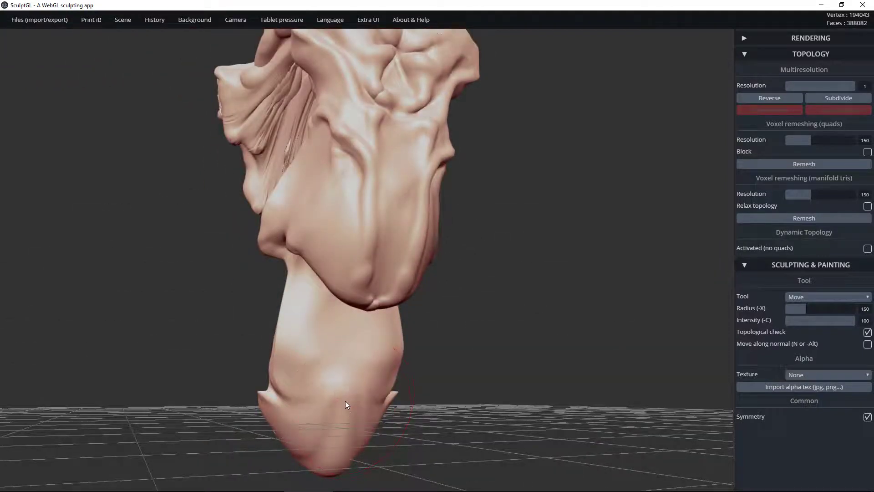
{"action": "left_click_drag", "start_coordinate": [345, 397], "coordinate": [345, 389]}
{"action": "left_click_drag", "start_coordinate": [345, 353], "coordinate": [344, 343]}
{"action": "mouse_move", "coordinate": [337, 422]}
{"action": "left_mouse_down"}
{"action": "mouse_move", "coordinate": [337, 406]}
{"action": "mouse_move", "coordinate": [337, 420]}
{"action": "left_mouse_up"}
{"action": "left_click_drag", "start_coordinate": [339, 427], "coordinate": [339, 423]}
{"action": "mouse_move", "coordinate": [216, 395]}
{"action": "right_mouse_down"}
{"action": "mouse_move", "coordinate": [381, 367]}
{"action": "mouse_move", "coordinate": [386, 423]}
{"action": "mouse_move", "coordinate": [439, 392]}
{"action": "mouse_move", "coordinate": [289, 397]}
{"action": "mouse_move", "coordinate": [400, 405]}
{"action": "mouse_move", "coordinate": [533, 382]}
{"action": "mouse_move", "coordinate": [271, 421]}
{"action": "mouse_move", "coordinate": [231, 397]}
{"action": "right_mouse_up"}
{"action": "left_click_drag", "start_coordinate": [384, 395], "coordinate": [378, 394]}
{"action": "mouse_move", "coordinate": [473, 304]}
{"action": "right_mouse_down"}
{"action": "mouse_move", "coordinate": [261, 345]}
{"action": "mouse_move", "coordinate": [367, 334]}
{"action": "mouse_move", "coordinate": [175, 351]}
{"action": "mouse_move", "coordinate": [605, 259]}
{"action": "mouse_move", "coordinate": [437, 332]}
{"action": "mouse_move", "coordinate": [392, 302]}
{"action": "mouse_move", "coordinate": [400, 337]}
{"action": "mouse_move", "coordinate": [466, 370]}
{"action": "right_mouse_up"}
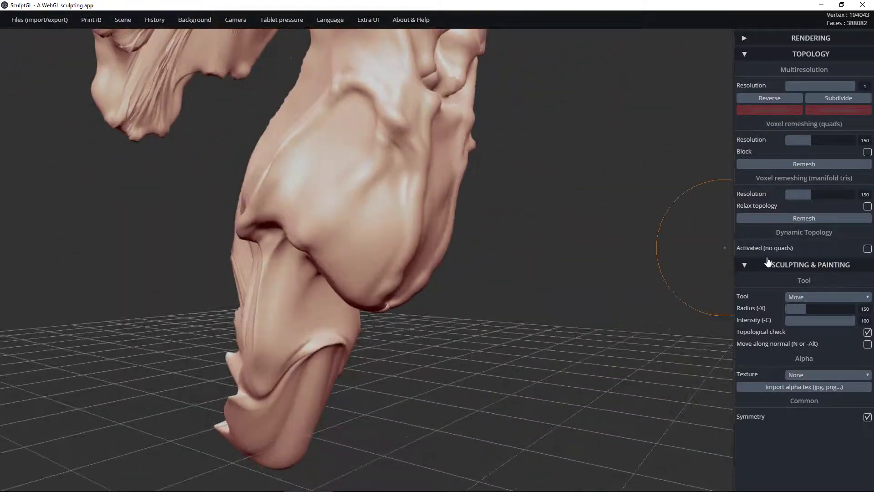
Step: Switch to the Crease tool at radius 79 and intensity 75 with Negative on, and crease the folds around the lower stem
{"action": "left_click", "coordinate": [809, 298]}
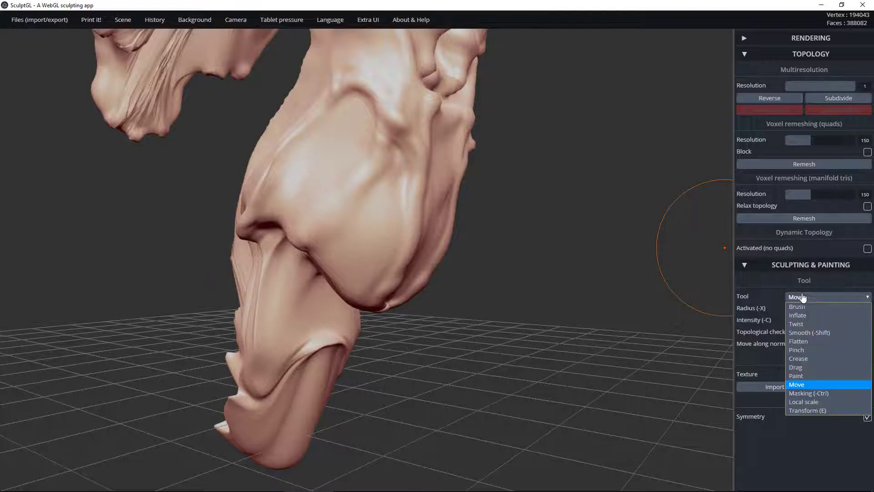
{"action": "left_click", "coordinate": [798, 359]}
{"action": "right_click_drag", "start_coordinate": [321, 362], "coordinate": [262, 362]}
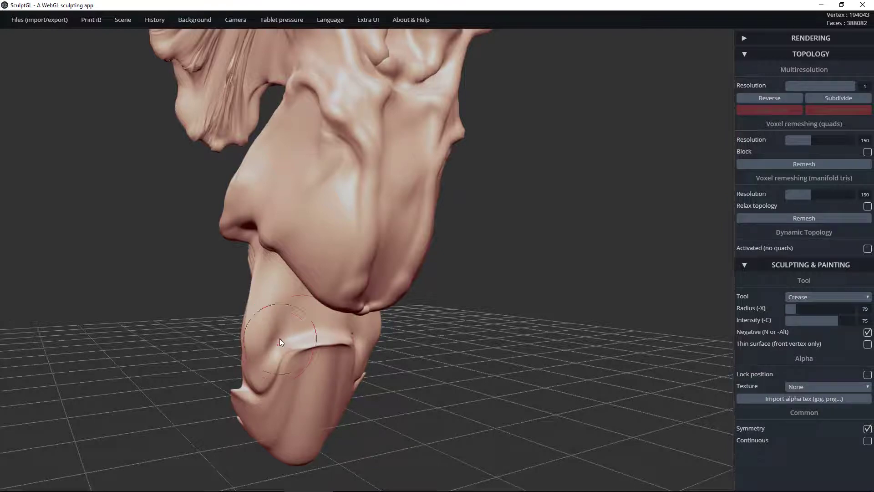
{"action": "mouse_move", "coordinate": [392, 326]}
{"action": "left_mouse_down"}
{"action": "mouse_move", "coordinate": [314, 333]}
{"action": "mouse_move", "coordinate": [361, 343]}
{"action": "mouse_move", "coordinate": [353, 318]}
{"action": "mouse_move", "coordinate": [280, 329]}
{"action": "mouse_move", "coordinate": [299, 318]}
{"action": "mouse_move", "coordinate": [314, 325]}
{"action": "mouse_move", "coordinate": [274, 342]}
{"action": "mouse_move", "coordinate": [277, 358]}
{"action": "left_mouse_up"}
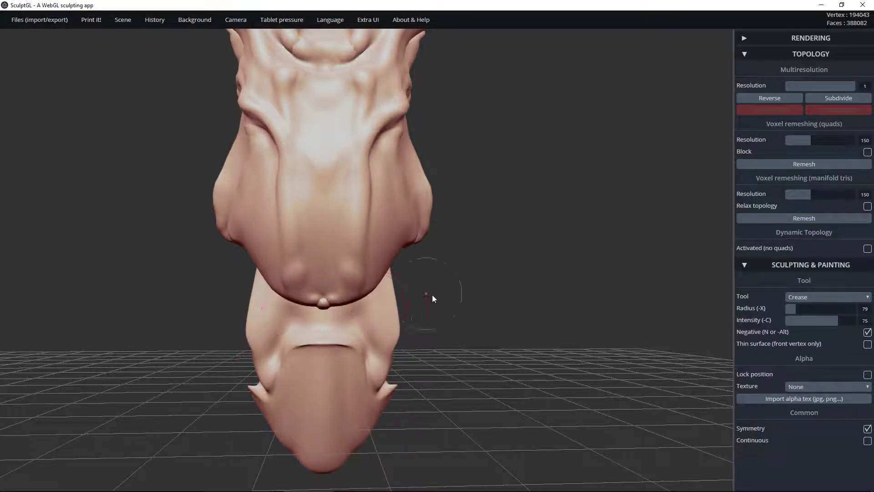
{"action": "mouse_move", "coordinate": [410, 310]}
{"action": "left_mouse_down"}
{"action": "mouse_move", "coordinate": [220, 271]}
{"action": "mouse_move", "coordinate": [289, 231]}
{"action": "mouse_move", "coordinate": [325, 224]}
{"action": "mouse_move", "coordinate": [310, 230]}
{"action": "left_mouse_up"}
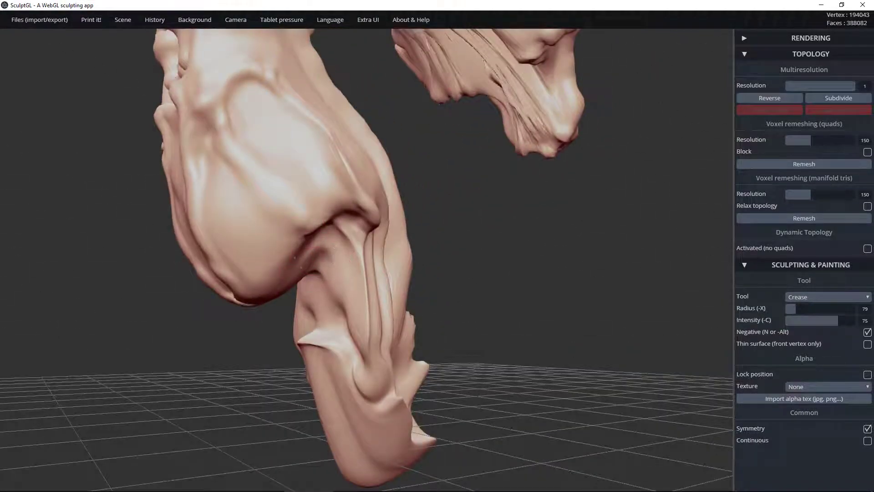
{"action": "left_click_drag", "start_coordinate": [414, 250], "coordinate": [306, 284]}
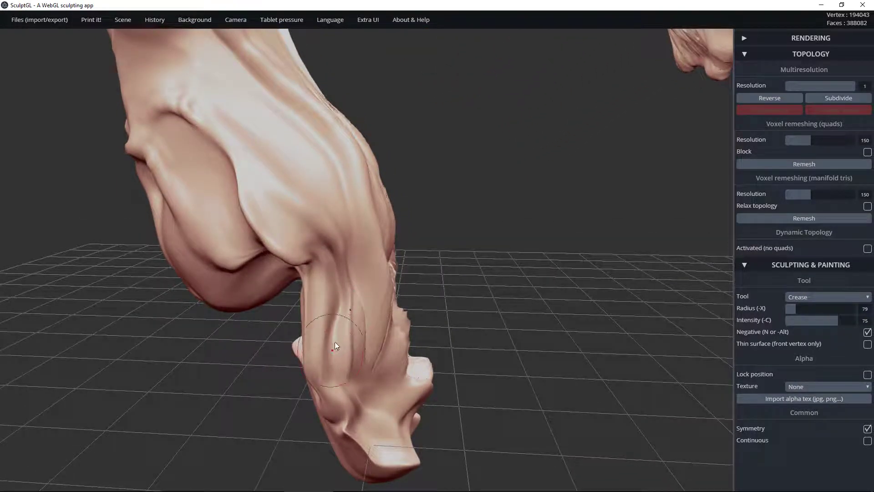
{"action": "left_click_drag", "start_coordinate": [393, 288], "coordinate": [250, 293]}
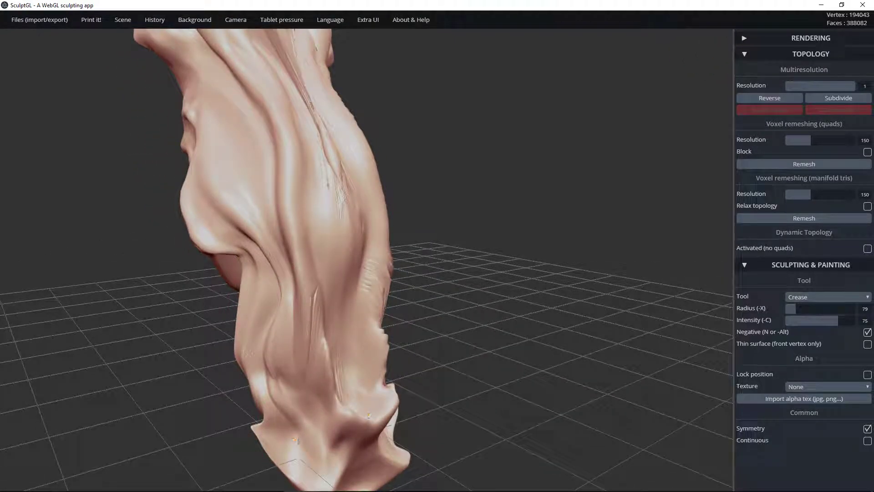
Step: Crease paired folds into the stem's front plate and the lower face of the bulge above with Negative on
{"action": "mouse_move", "coordinate": [275, 400]}
{"action": "right_mouse_down"}
{"action": "mouse_move", "coordinate": [171, 332]}
{"action": "mouse_move", "coordinate": [504, 269]}
{"action": "mouse_move", "coordinate": [351, 360]}
{"action": "right_mouse_up"}
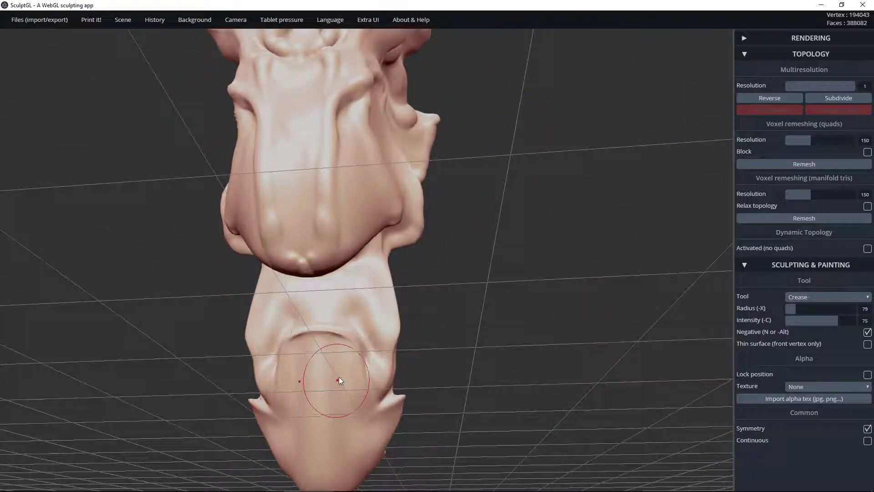
{"action": "mouse_move", "coordinate": [338, 376]}
{"action": "left_mouse_down"}
{"action": "mouse_move", "coordinate": [340, 406]}
{"action": "mouse_move", "coordinate": [355, 433]}
{"action": "mouse_move", "coordinate": [347, 389]}
{"action": "left_mouse_up"}
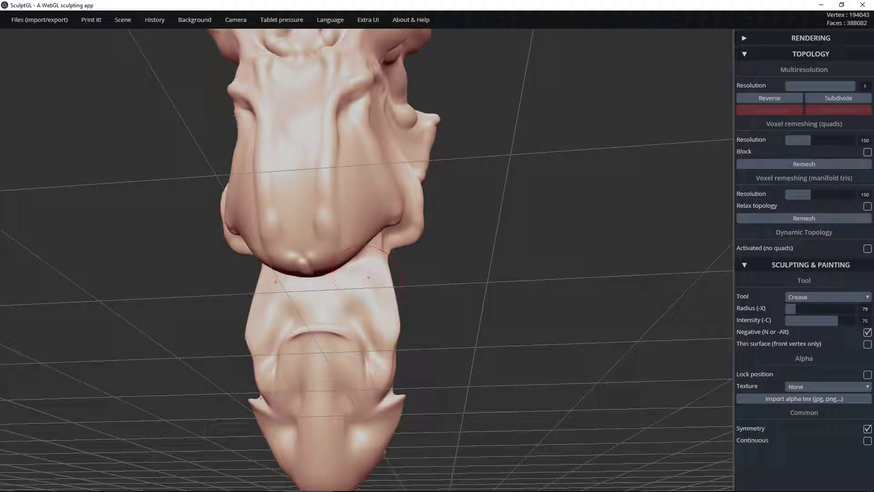
{"action": "mouse_move", "coordinate": [351, 223]}
{"action": "left_mouse_down"}
{"action": "mouse_move", "coordinate": [361, 166]}
{"action": "mouse_move", "coordinate": [347, 222]}
{"action": "mouse_move", "coordinate": [364, 191]}
{"action": "left_mouse_up"}
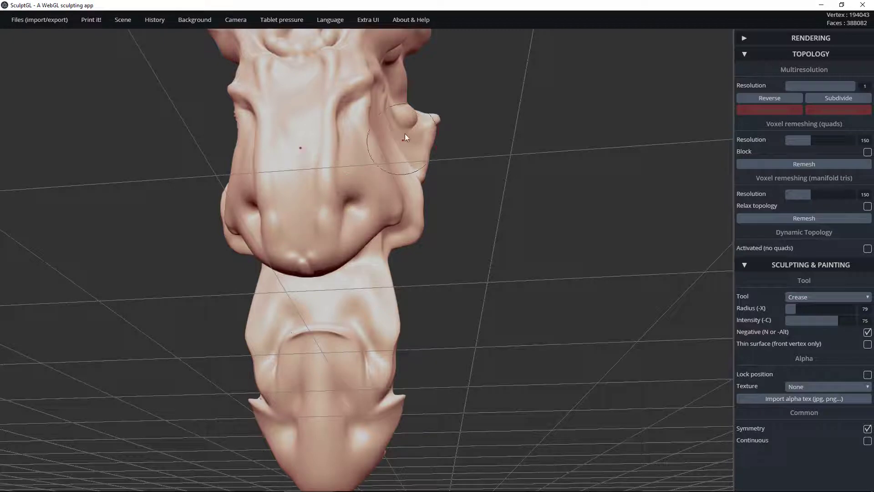
{"action": "mouse_move", "coordinate": [349, 112]}
{"action": "left_mouse_down"}
{"action": "mouse_move", "coordinate": [346, 123]}
{"action": "mouse_move", "coordinate": [351, 111]}
{"action": "left_mouse_up"}
Step: Crease the midline of the bulge's lower face with Negative on, shaping a central furrow between two paired lobes
{"action": "right_click_drag", "start_coordinate": [286, 191], "coordinate": [363, 245]}
{"action": "left_click_drag", "start_coordinate": [285, 227], "coordinate": [287, 195]}
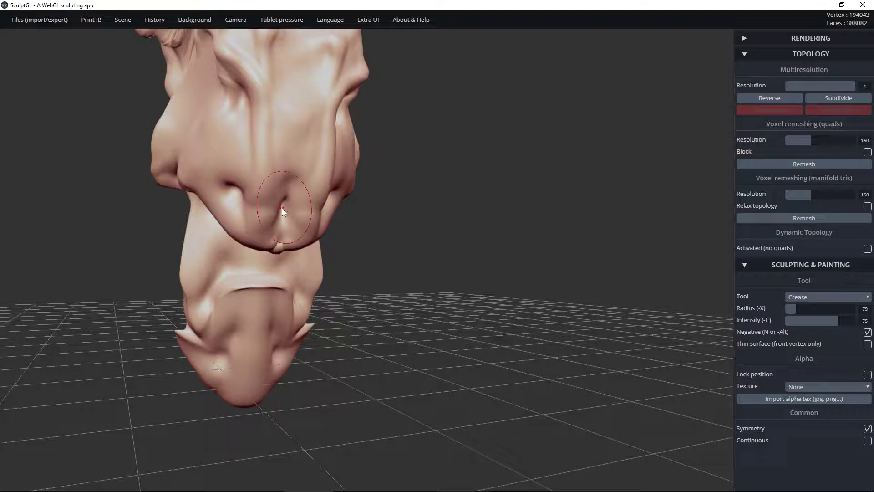
{"action": "mouse_move", "coordinate": [296, 193]}
{"action": "left_mouse_down"}
{"action": "mouse_move", "coordinate": [314, 205]}
{"action": "mouse_move", "coordinate": [289, 185]}
{"action": "mouse_move", "coordinate": [290, 161]}
{"action": "left_mouse_up"}
{"action": "mouse_move", "coordinate": [391, 162]}
{"action": "left_mouse_down"}
{"action": "mouse_move", "coordinate": [444, 172]}
{"action": "mouse_move", "coordinate": [435, 169]}
{"action": "left_mouse_up"}
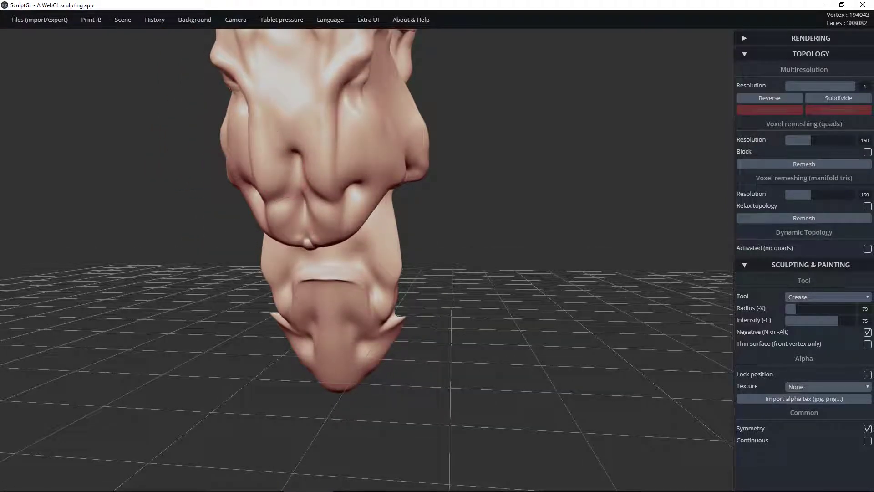
{"action": "left_click_drag", "start_coordinate": [299, 142], "coordinate": [311, 118]}
{"action": "left_click_drag", "start_coordinate": [309, 125], "coordinate": [303, 143]}
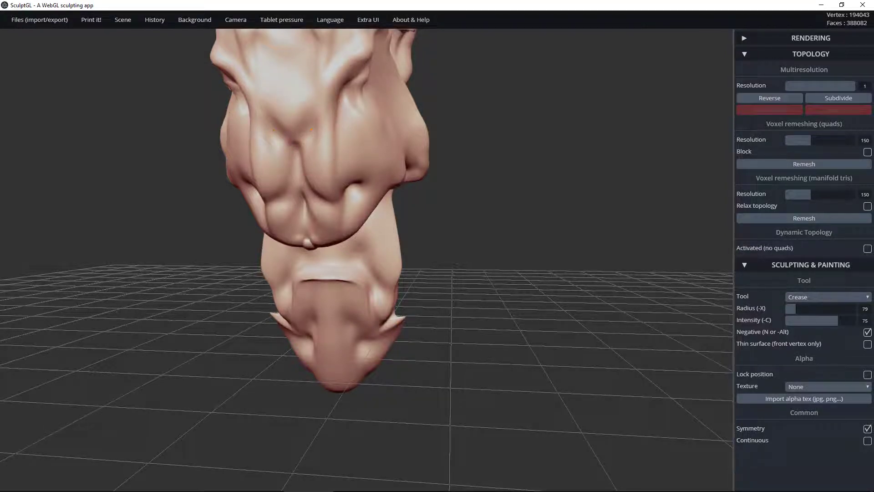
{"action": "left_click_drag", "start_coordinate": [456, 131], "coordinate": [302, 113]}
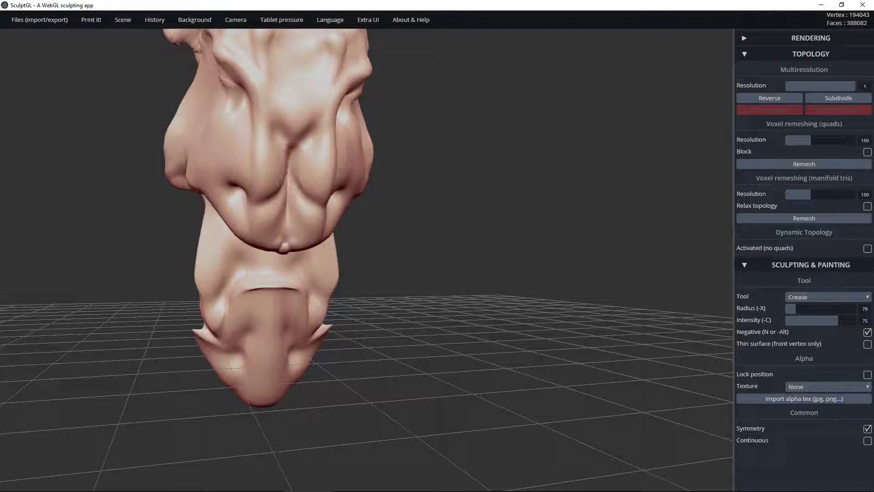
Step: Turn Negative off, crease paired grooves into the sides of the bulge's lower face, and turn Negative back on
{"action": "mouse_move", "coordinate": [253, 217]}
{"action": "right_mouse_down"}
{"action": "mouse_move", "coordinate": [258, 226]}
{"action": "mouse_move", "coordinate": [326, 195]}
{"action": "right_mouse_up"}
{"action": "left_click_drag", "start_coordinate": [244, 186], "coordinate": [246, 184]}
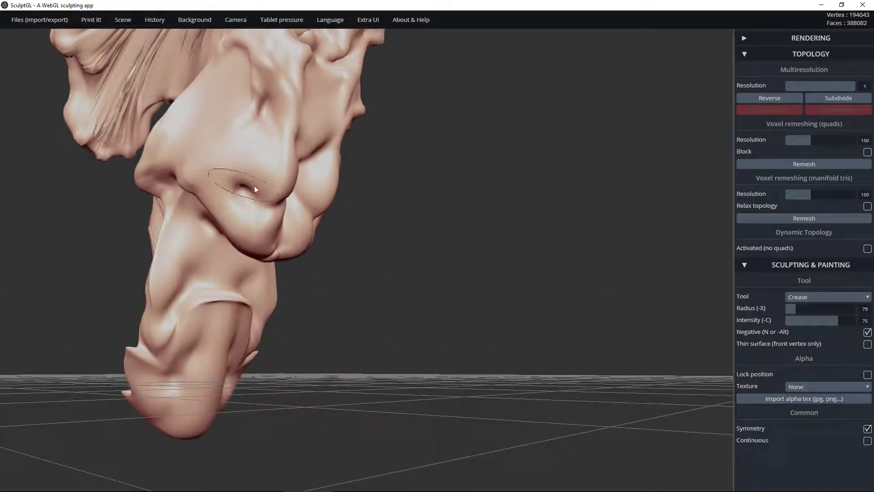
{"action": "key", "text": "n"}
{"action": "mouse_move", "coordinate": [245, 188]}
{"action": "left_mouse_down"}
{"action": "mouse_move", "coordinate": [239, 181]}
{"action": "mouse_move", "coordinate": [237, 195]}
{"action": "mouse_move", "coordinate": [266, 189]}
{"action": "left_mouse_up"}
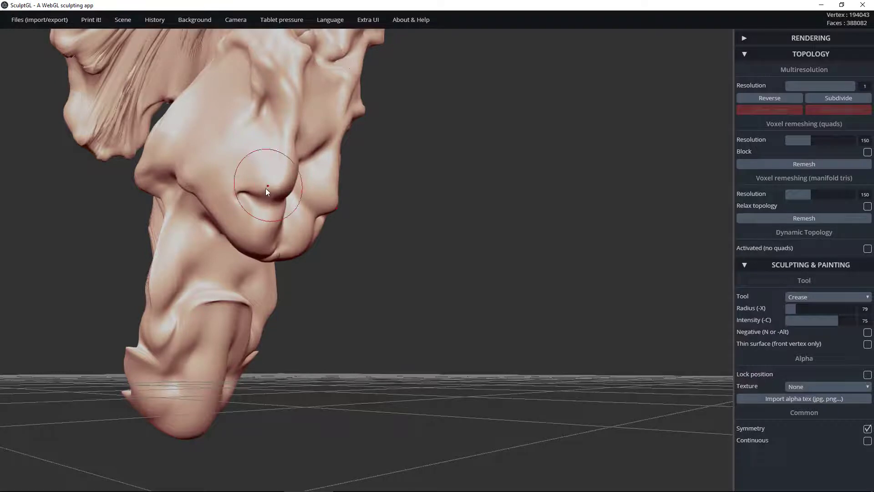
{"action": "mouse_move", "coordinate": [279, 152]}
{"action": "left_mouse_down"}
{"action": "mouse_move", "coordinate": [246, 128]}
{"action": "mouse_move", "coordinate": [250, 116]}
{"action": "left_mouse_up"}
{"action": "key", "text": "n"}
{"action": "scroll", "coordinate": [259, 143], "scroll_direction": "down", "scroll_amount": 3}
{"action": "left_click_drag", "start_coordinate": [387, 194], "coordinate": [163, 196]}
{"action": "left_click_drag", "start_coordinate": [433, 169], "coordinate": [137, 237]}
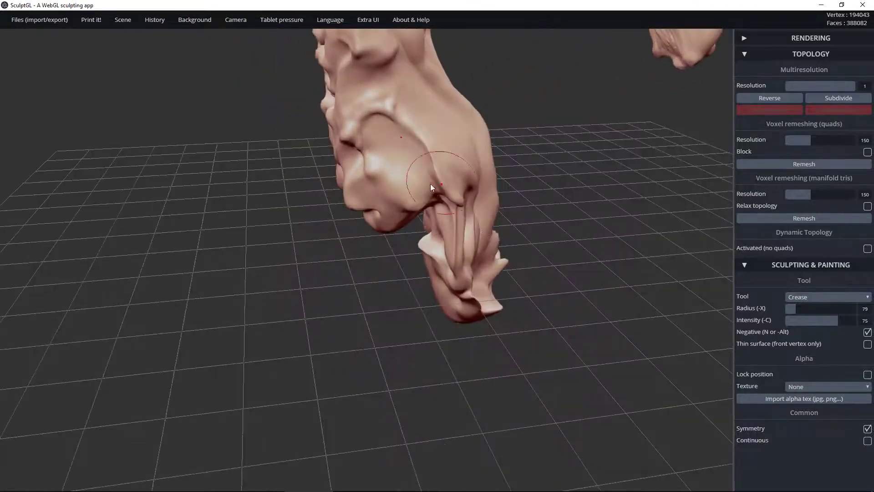
{"action": "mouse_move", "coordinate": [491, 214]}
{"action": "left_mouse_down"}
{"action": "mouse_move", "coordinate": [313, 158]}
{"action": "mouse_move", "coordinate": [365, 181]}
{"action": "mouse_move", "coordinate": [629, 150]}
{"action": "mouse_move", "coordinate": [509, 212]}
{"action": "left_mouse_up"}
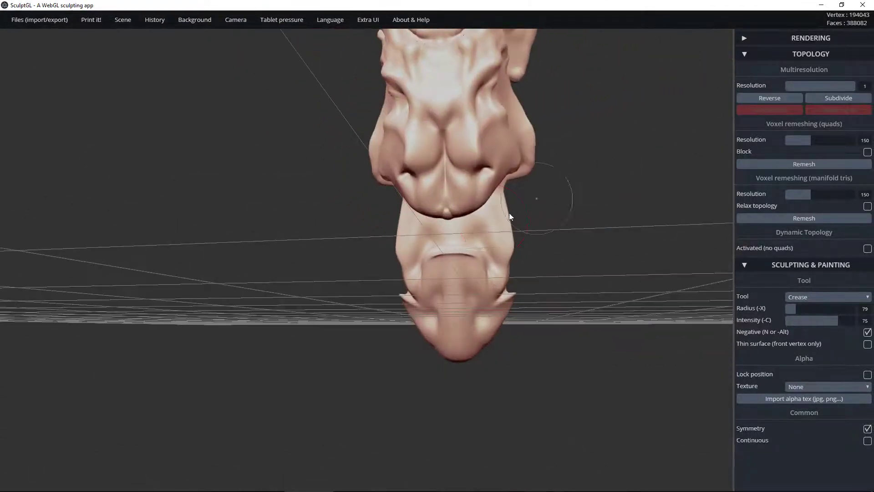
Step: Turn Negative off and crease an arched groove above the stem's front plate, continuing down its sides to the tip
{"action": "key", "text": "n"}
{"action": "mouse_move", "coordinate": [497, 254]}
{"action": "left_mouse_down", "text": "alt"}
{"action": "mouse_move", "coordinate": [479, 234]}
{"action": "mouse_move", "coordinate": [452, 231]}
{"action": "mouse_move", "coordinate": [476, 233]}
{"action": "mouse_move", "coordinate": [490, 248]}
{"action": "mouse_move", "coordinate": [513, 298]}
{"action": "left_mouse_up", "text": "alt"}
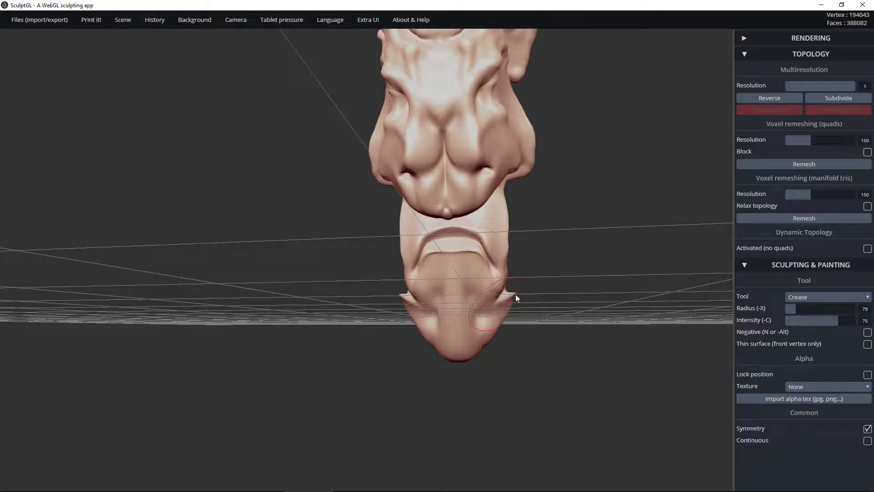
{"action": "left_click_drag", "start_coordinate": [411, 280], "coordinate": [435, 352], "text": "alt"}
{"action": "mouse_move", "coordinate": [429, 282]}
{"action": "right_mouse_down"}
{"action": "mouse_move", "coordinate": [594, 302]}
{"action": "mouse_move", "coordinate": [541, 351]}
{"action": "right_mouse_up"}
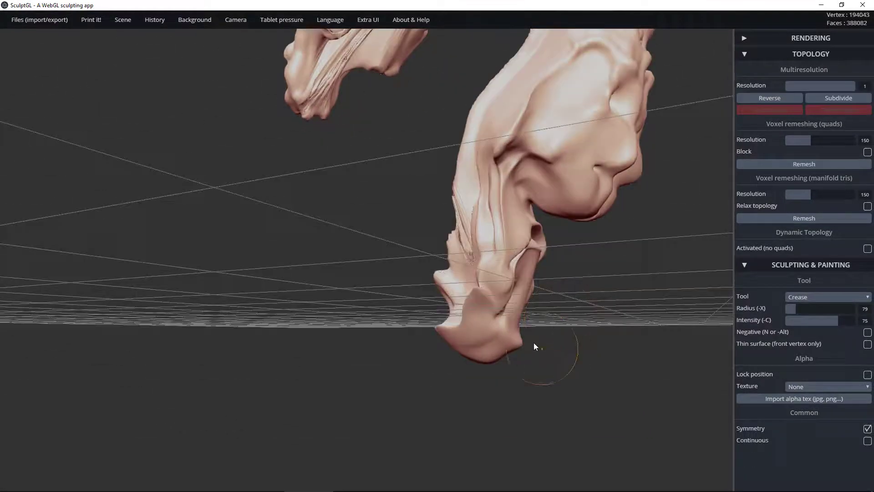
{"action": "mouse_move", "coordinate": [481, 337]}
{"action": "left_mouse_down"}
{"action": "mouse_move", "coordinate": [478, 298]}
{"action": "mouse_move", "coordinate": [497, 232]}
{"action": "left_mouse_up"}
{"action": "right_click_drag", "start_coordinate": [434, 290], "coordinate": [595, 356]}
{"action": "left_click_drag", "start_coordinate": [525, 301], "coordinate": [485, 299]}
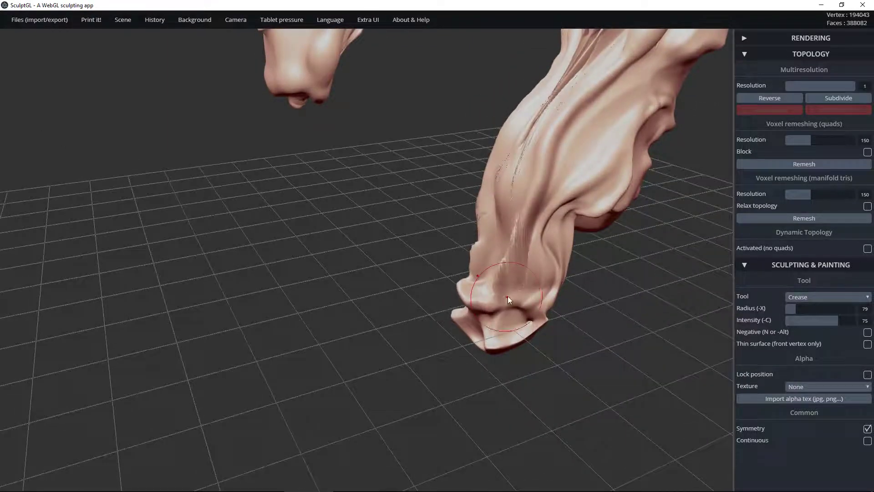
Step: Crease the flank bulge's side surface and the junction where the stem meets it, with Negative off
{"action": "mouse_move", "coordinate": [613, 249]}
{"action": "right_mouse_down"}
{"action": "mouse_move", "coordinate": [384, 185]}
{"action": "mouse_move", "coordinate": [478, 235]}
{"action": "right_mouse_up"}
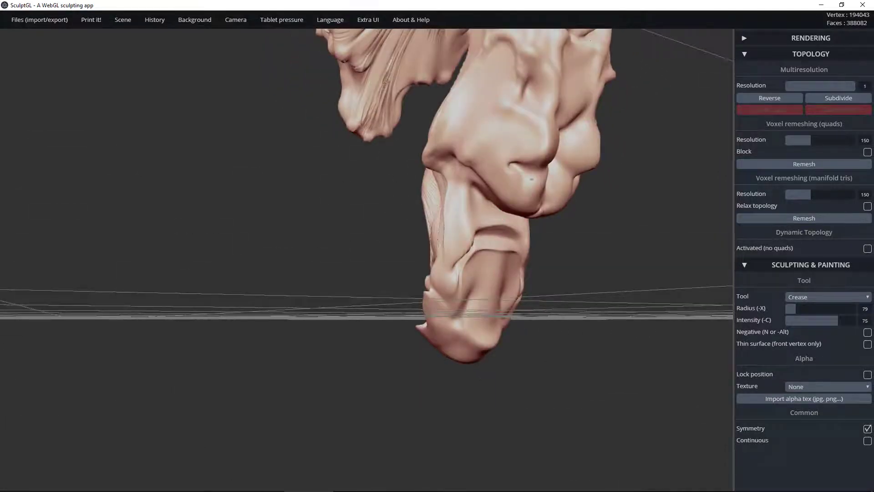
{"action": "left_click_drag", "start_coordinate": [460, 160], "coordinate": [492, 125]}
{"action": "mouse_move", "coordinate": [537, 66]}
{"action": "right_mouse_down"}
{"action": "mouse_move", "coordinate": [526, 179]}
{"action": "mouse_move", "coordinate": [457, 171]}
{"action": "right_mouse_up"}
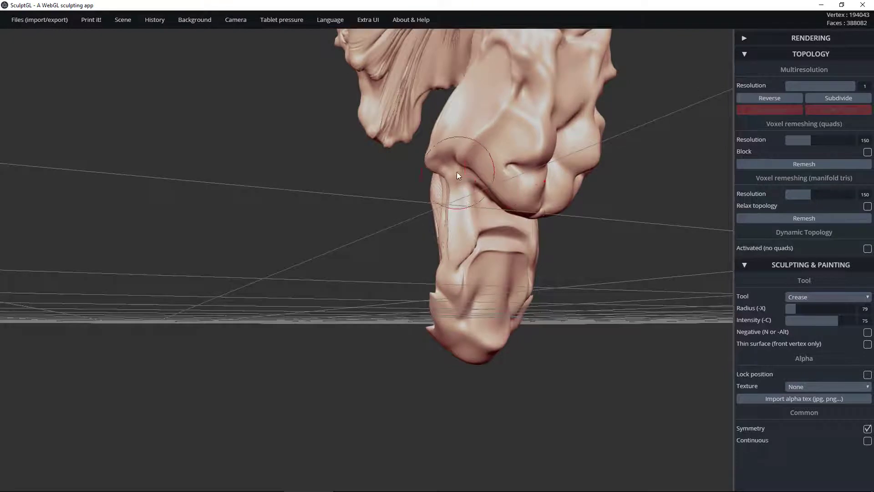
{"action": "left_click_drag", "start_coordinate": [458, 168], "coordinate": [464, 228], "text": "alt"}
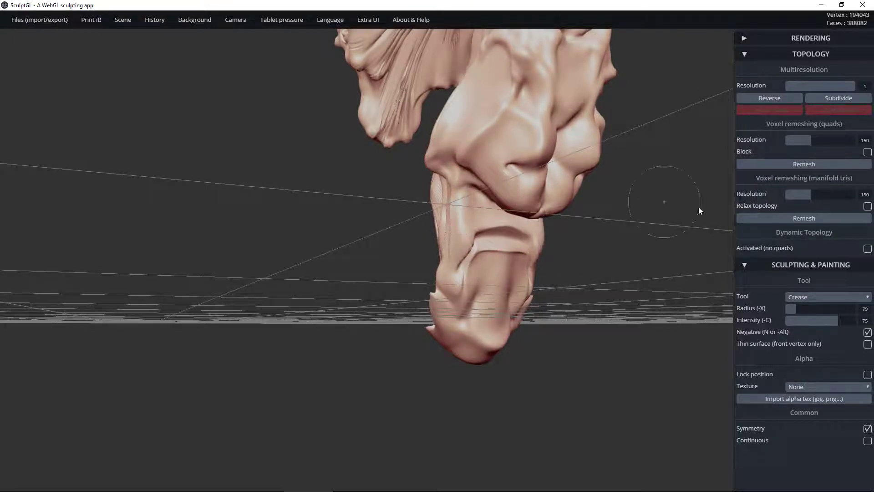
Step: Set the Crease radius to 24 and cut fine grooves along the stem's side and the bulge's underside
{"action": "left_click_drag", "start_coordinate": [793, 308], "coordinate": [787, 309]}
{"action": "left_click_drag", "start_coordinate": [459, 175], "coordinate": [471, 258]}
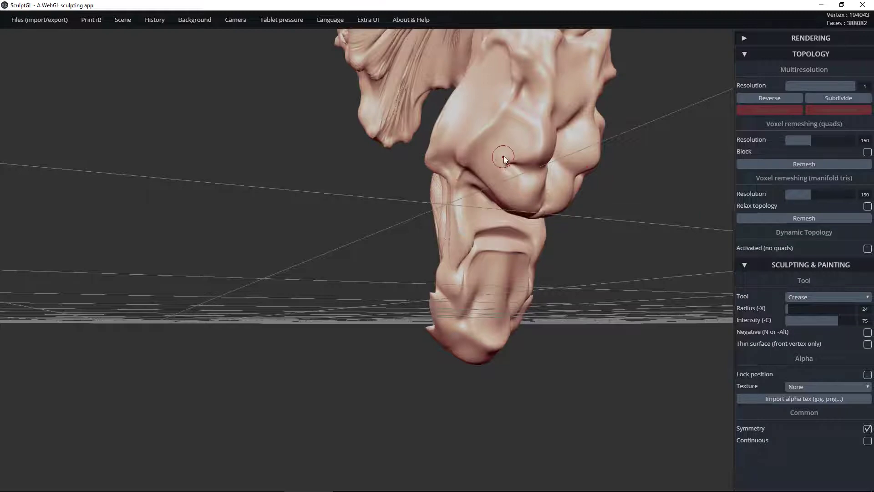
{"action": "right_click_drag", "start_coordinate": [587, 200], "coordinate": [321, 173]}
{"action": "mouse_move", "coordinate": [627, 224]}
{"action": "right_mouse_down"}
{"action": "mouse_move", "coordinate": [489, 194]}
{"action": "mouse_move", "coordinate": [629, 204]}
{"action": "right_mouse_up"}
{"action": "key", "text": "n"}
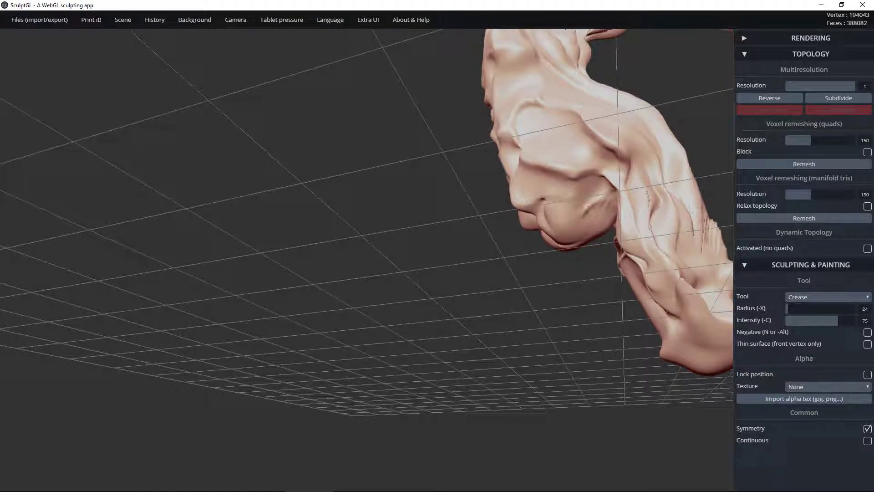
{"action": "right_click_drag", "start_coordinate": [552, 222], "coordinate": [612, 183]}
{"action": "mouse_move", "coordinate": [563, 201]}
{"action": "left_mouse_down"}
{"action": "mouse_move", "coordinate": [543, 197]}
{"action": "mouse_move", "coordinate": [576, 203]}
{"action": "mouse_move", "coordinate": [541, 201]}
{"action": "left_mouse_up"}
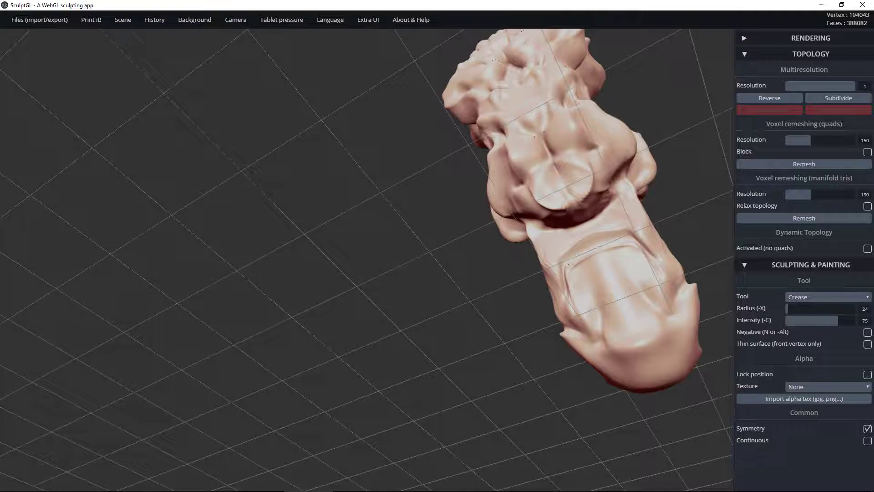
Step: With Negative off, crease the flank bulge's edge and outline the rounded lobe at its lower end
{"action": "right_click_drag", "start_coordinate": [551, 141], "coordinate": [520, 138]}
{"action": "right_click_drag", "start_coordinate": [463, 169], "coordinate": [587, 159]}
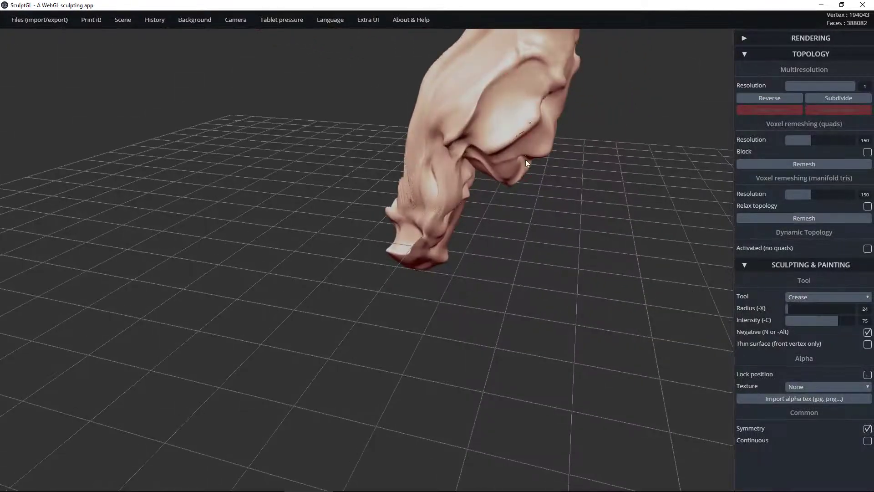
{"action": "right_click_drag", "start_coordinate": [504, 150], "coordinate": [434, 199]}
{"action": "middle_click_drag", "start_coordinate": [433, 199], "coordinate": [376, 266]}
{"action": "right_click_drag", "start_coordinate": [375, 265], "coordinate": [686, 226], "text": "ctrl"}
{"action": "mouse_move", "coordinate": [410, 200]}
{"action": "right_mouse_down", "text": "ctrl"}
{"action": "mouse_move", "coordinate": [496, 219]}
{"action": "mouse_move", "coordinate": [362, 264]}
{"action": "mouse_move", "coordinate": [449, 221]}
{"action": "mouse_move", "coordinate": [542, 195]}
{"action": "mouse_move", "coordinate": [483, 215]}
{"action": "right_mouse_up", "text": "ctrl"}
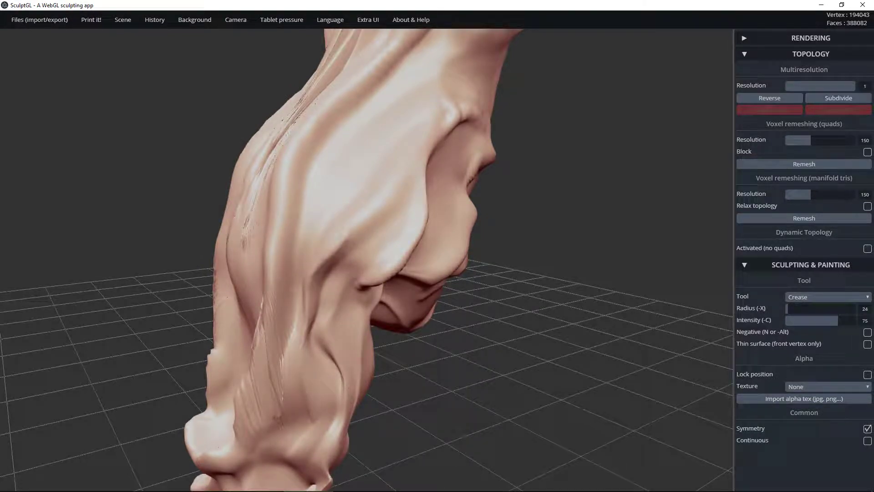
{"action": "left_click_drag", "start_coordinate": [316, 433], "coordinate": [286, 457]}
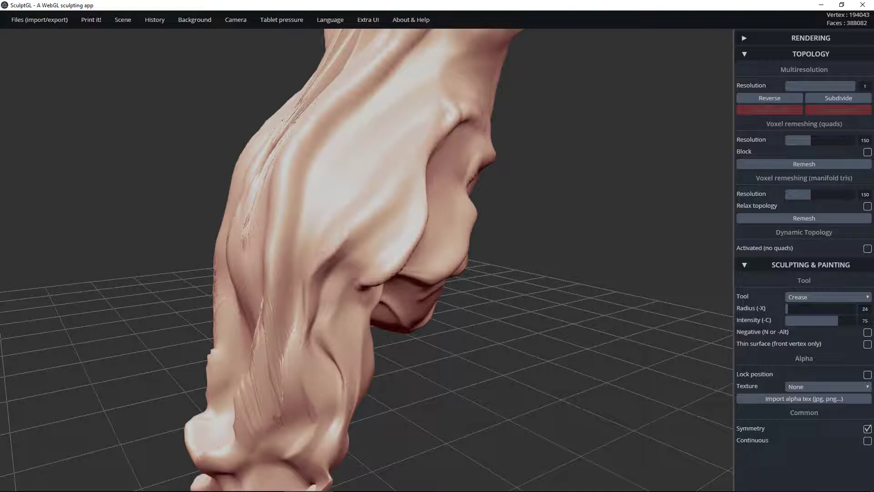
{"action": "left_click_drag", "start_coordinate": [366, 220], "coordinate": [394, 198]}
{"action": "left_click_drag", "start_coordinate": [432, 155], "coordinate": [426, 89]}
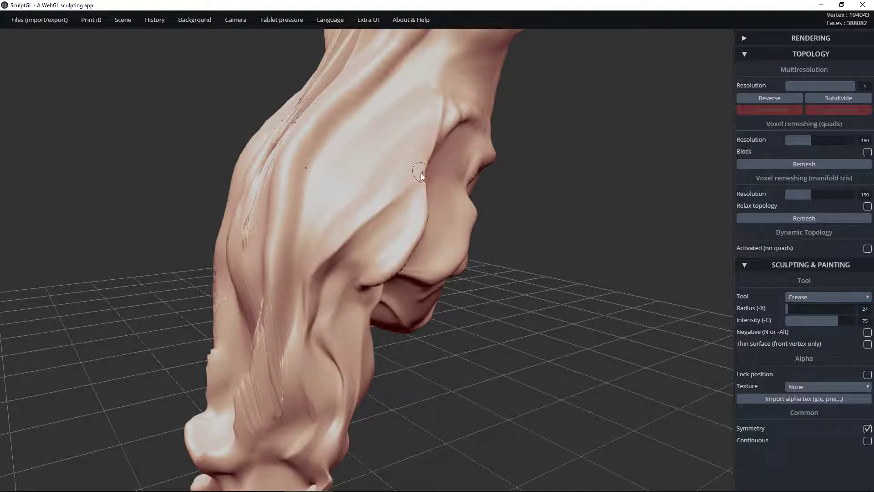
{"action": "left_click_drag", "start_coordinate": [411, 189], "coordinate": [348, 238]}
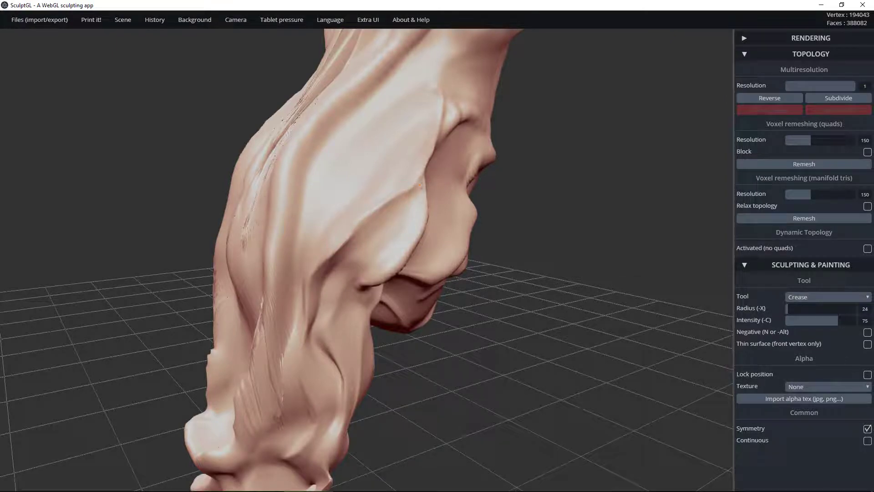
{"action": "left_click_drag", "start_coordinate": [389, 274], "coordinate": [359, 276]}
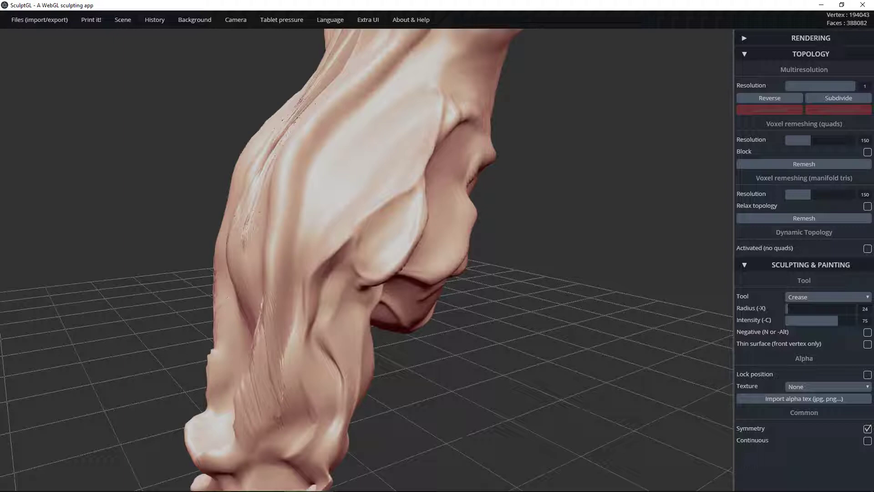
{"action": "left_click_drag", "start_coordinate": [366, 217], "coordinate": [390, 199]}
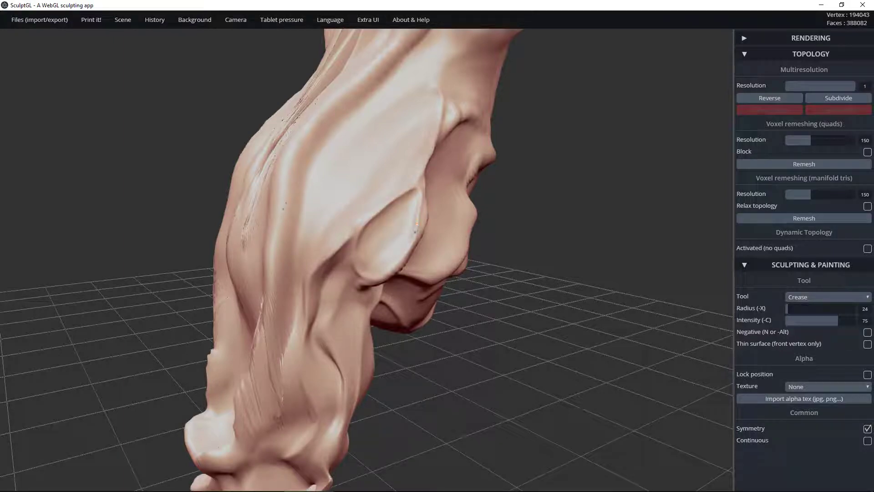
Step: Turn Negative on, set the Crease radius to 50, and sculpt a mouth-like fold with a central line on the stem's front plate
{"action": "key", "text": "n"}
{"action": "mouse_move", "coordinate": [523, 219]}
{"action": "left_mouse_down"}
{"action": "mouse_move", "coordinate": [332, 173]}
{"action": "mouse_move", "coordinate": [367, 210]}
{"action": "left_mouse_up"}
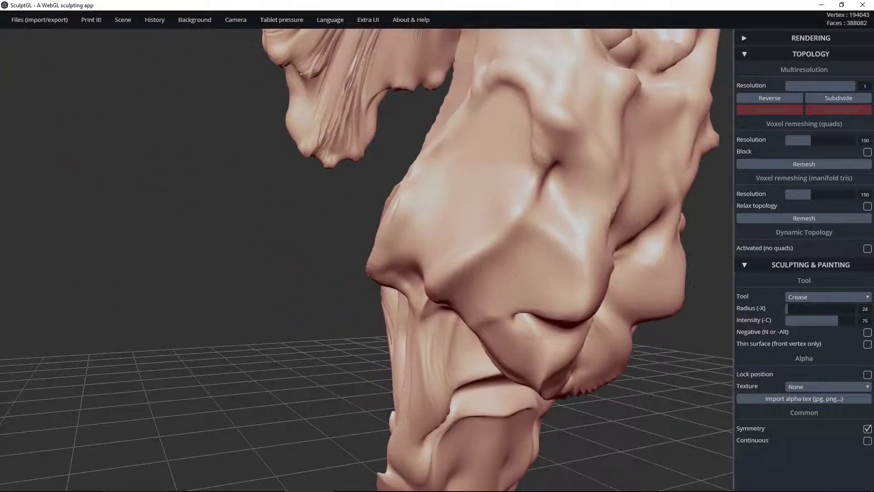
{"action": "key", "text": "n"}
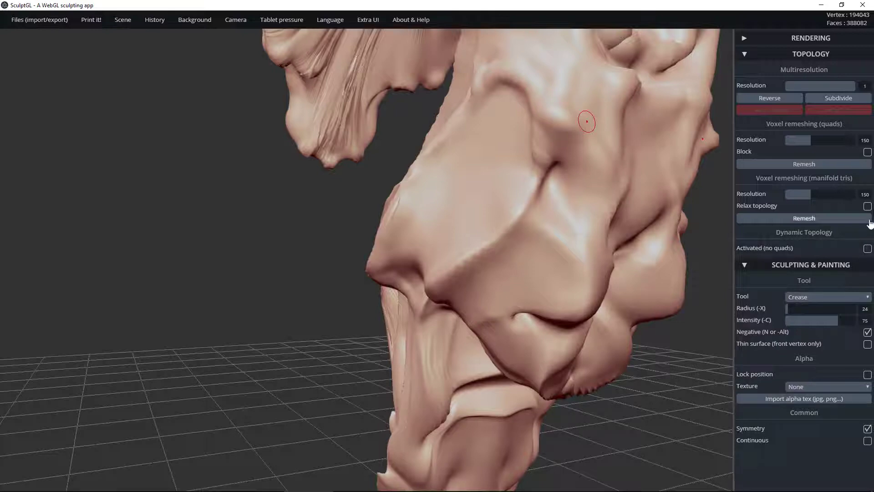
{"action": "mouse_move", "coordinate": [508, 267]}
{"action": "right_mouse_down", "text": "alt"}
{"action": "mouse_move", "coordinate": [411, 203]}
{"action": "mouse_move", "coordinate": [452, 190]}
{"action": "mouse_move", "coordinate": [341, 182]}
{"action": "mouse_move", "coordinate": [398, 283]}
{"action": "right_mouse_up", "text": "alt"}
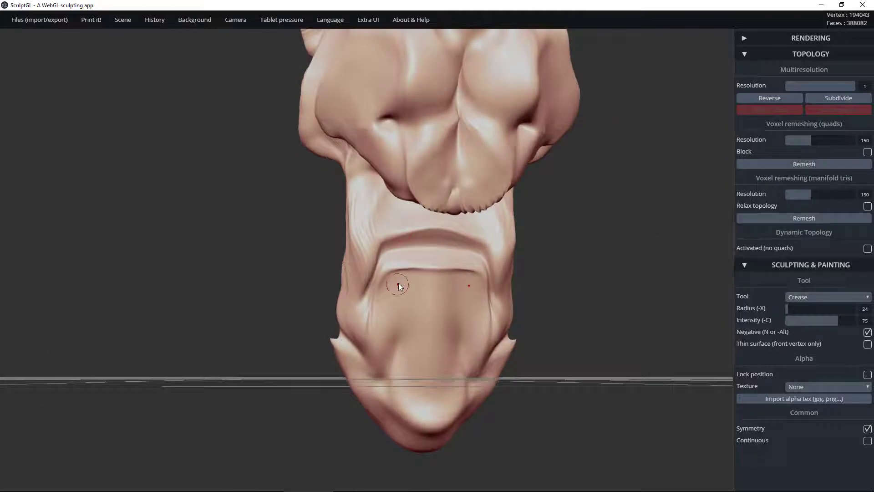
{"action": "left_click_drag", "start_coordinate": [398, 285], "coordinate": [422, 276]}
{"action": "left_click_drag", "start_coordinate": [788, 308], "coordinate": [792, 307]}
{"action": "mouse_move", "coordinate": [418, 294]}
{"action": "left_mouse_down"}
{"action": "mouse_move", "coordinate": [435, 288]}
{"action": "mouse_move", "coordinate": [421, 280]}
{"action": "mouse_move", "coordinate": [447, 283]}
{"action": "mouse_move", "coordinate": [403, 284]}
{"action": "mouse_move", "coordinate": [386, 298]}
{"action": "mouse_move", "coordinate": [416, 295]}
{"action": "mouse_move", "coordinate": [430, 310]}
{"action": "mouse_move", "coordinate": [429, 374]}
{"action": "left_mouse_up"}
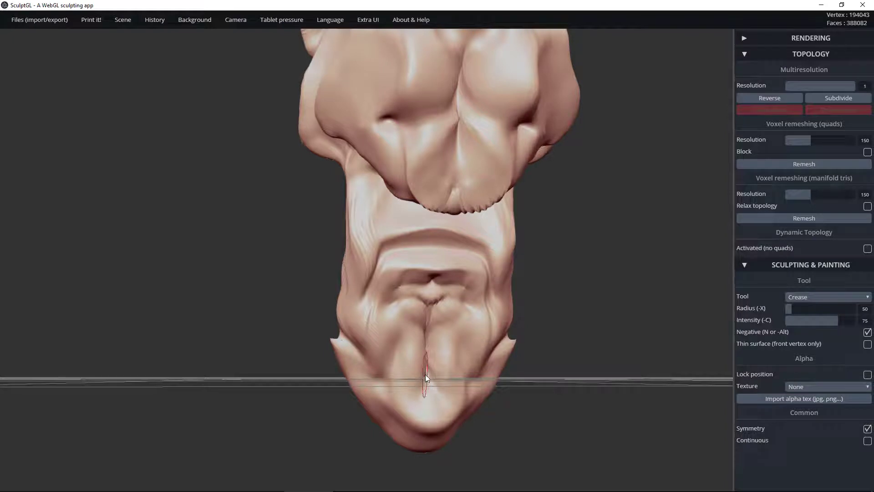
{"action": "left_click_drag", "start_coordinate": [432, 383], "coordinate": [463, 406]}
{"action": "mouse_move", "coordinate": [433, 323]}
{"action": "left_mouse_down"}
{"action": "mouse_move", "coordinate": [431, 333]}
{"action": "mouse_move", "coordinate": [432, 298]}
{"action": "mouse_move", "coordinate": [401, 286]}
{"action": "mouse_move", "coordinate": [429, 301]}
{"action": "mouse_move", "coordinate": [428, 371]}
{"action": "left_mouse_up"}
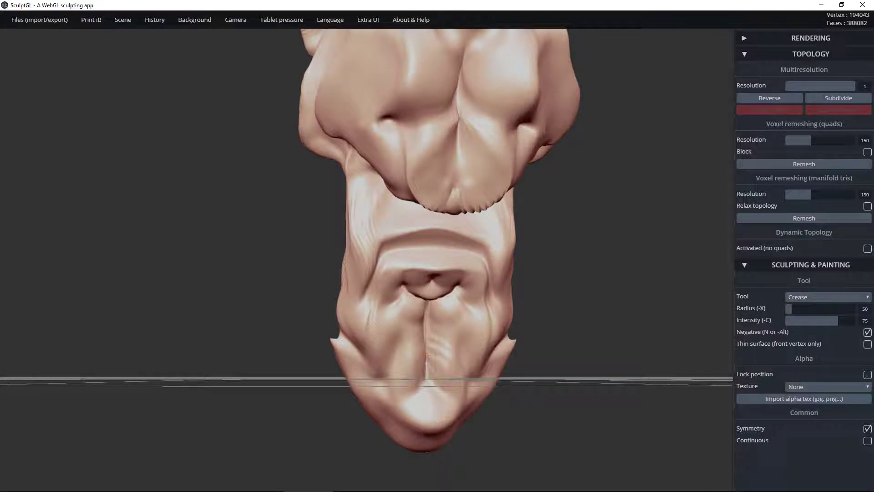
{"action": "key", "text": "ctrl+z"}
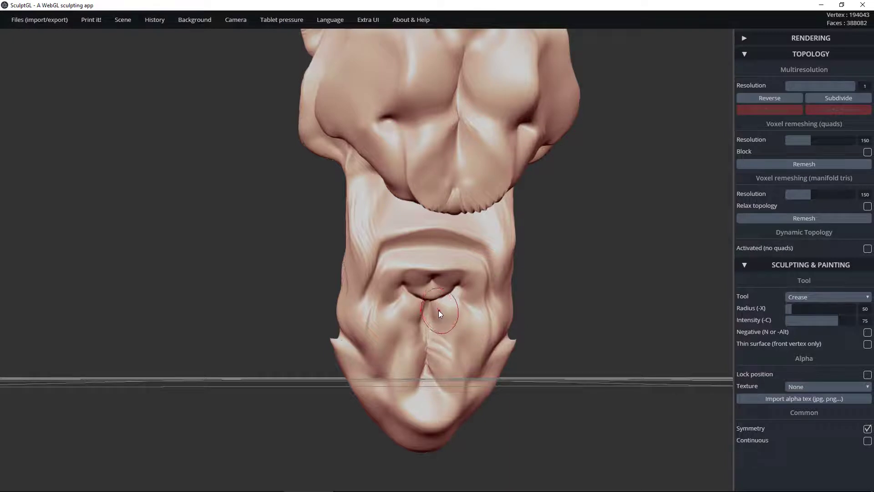
Step: With Negative off, deepen the fold's centre, crease a long pointed oval beneath it, and turn Negative back on
{"action": "mouse_move", "coordinate": [440, 309]}
{"action": "left_mouse_down"}
{"action": "mouse_move", "coordinate": [447, 363]}
{"action": "mouse_move", "coordinate": [406, 394]}
{"action": "mouse_move", "coordinate": [418, 416]}
{"action": "mouse_move", "coordinate": [431, 415]}
{"action": "mouse_move", "coordinate": [412, 355]}
{"action": "mouse_move", "coordinate": [431, 288]}
{"action": "left_mouse_up"}
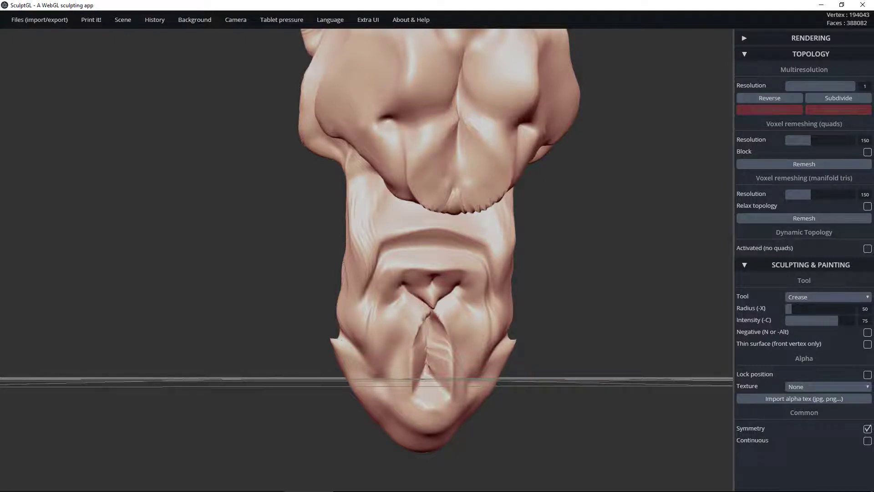
{"action": "left_click_drag", "start_coordinate": [413, 346], "coordinate": [423, 408]}
{"action": "mouse_move", "coordinate": [410, 378]}
{"action": "left_mouse_down"}
{"action": "mouse_move", "coordinate": [423, 409]}
{"action": "mouse_move", "coordinate": [464, 370]}
{"action": "left_mouse_up"}
{"action": "key", "text": "n"}
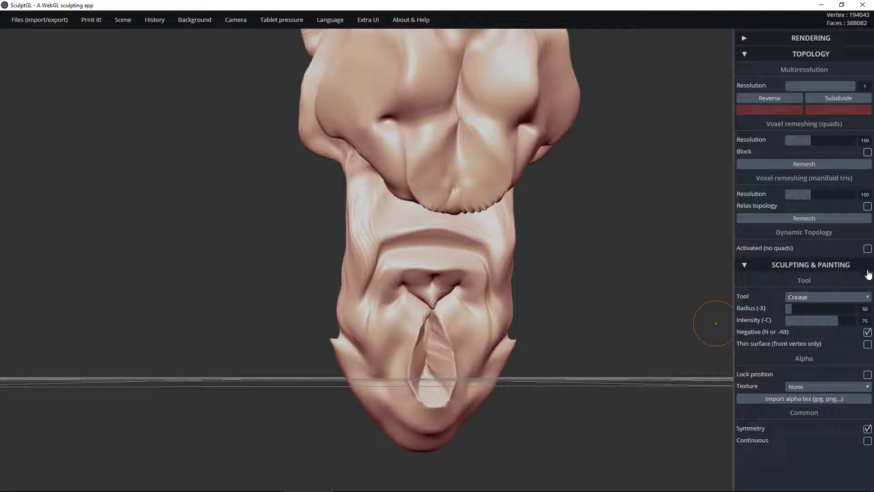
Step: Activate Dynamic Topology, turn Negative off, and crease fine detail around the oval hollow and across the front plate
{"action": "left_click", "coordinate": [867, 248]}
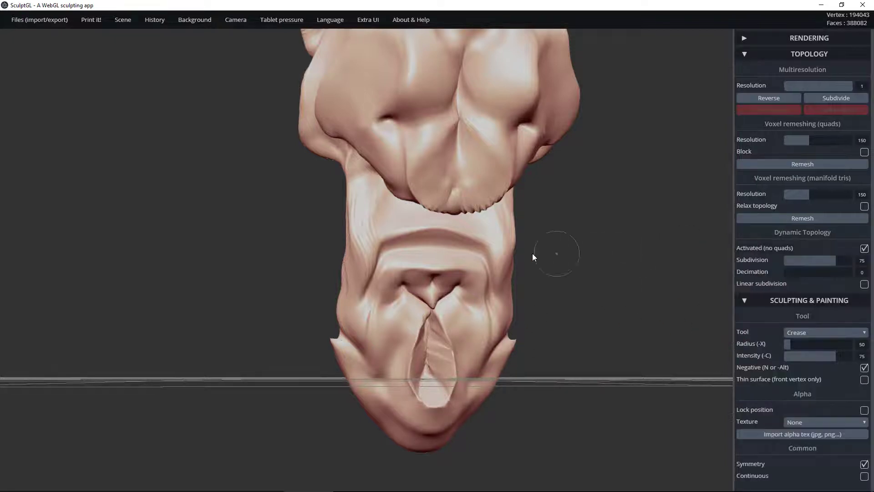
{"action": "key", "text": "n"}
{"action": "left_click_drag", "start_coordinate": [427, 317], "coordinate": [409, 389]}
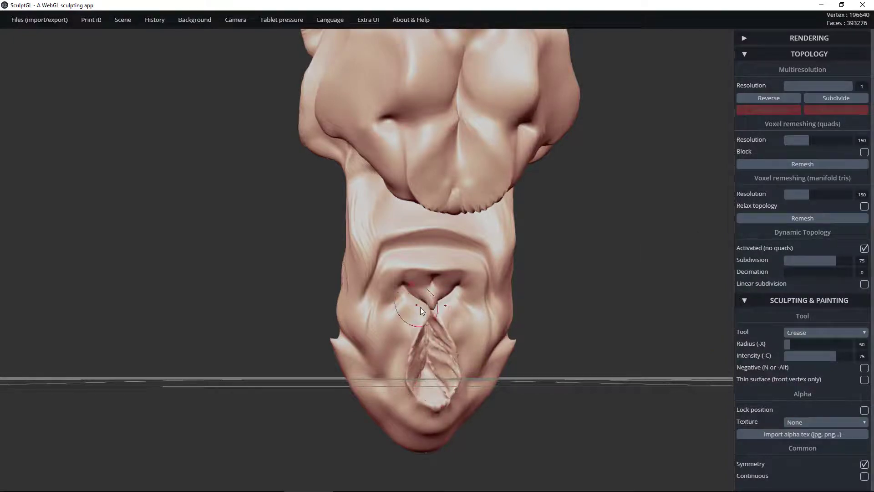
{"action": "mouse_move", "coordinate": [426, 313]}
{"action": "left_mouse_down"}
{"action": "mouse_move", "coordinate": [416, 268]}
{"action": "mouse_move", "coordinate": [391, 285]}
{"action": "mouse_move", "coordinate": [375, 321]}
{"action": "mouse_move", "coordinate": [378, 360]}
{"action": "mouse_move", "coordinate": [407, 416]}
{"action": "mouse_move", "coordinate": [430, 424]}
{"action": "mouse_move", "coordinate": [450, 412]}
{"action": "left_mouse_up"}
{"action": "left_click_drag", "start_coordinate": [477, 363], "coordinate": [483, 313]}
{"action": "mouse_move", "coordinate": [457, 354]}
{"action": "left_mouse_down"}
{"action": "mouse_move", "coordinate": [439, 322]}
{"action": "mouse_move", "coordinate": [449, 298]}
{"action": "mouse_move", "coordinate": [469, 285]}
{"action": "mouse_move", "coordinate": [423, 272]}
{"action": "left_mouse_up"}
{"action": "mouse_move", "coordinate": [462, 235]}
{"action": "left_mouse_down"}
{"action": "mouse_move", "coordinate": [443, 229]}
{"action": "mouse_move", "coordinate": [498, 268]}
{"action": "mouse_move", "coordinate": [501, 326]}
{"action": "mouse_move", "coordinate": [471, 386]}
{"action": "mouse_move", "coordinate": [433, 437]}
{"action": "left_mouse_up"}
{"action": "mouse_move", "coordinate": [482, 389]}
{"action": "left_mouse_down"}
{"action": "mouse_move", "coordinate": [416, 313]}
{"action": "mouse_move", "coordinate": [359, 328]}
{"action": "mouse_move", "coordinate": [459, 294]}
{"action": "mouse_move", "coordinate": [461, 346]}
{"action": "mouse_move", "coordinate": [404, 357]}
{"action": "mouse_move", "coordinate": [426, 367]}
{"action": "mouse_move", "coordinate": [396, 355]}
{"action": "mouse_move", "coordinate": [409, 383]}
{"action": "left_mouse_up"}
{"action": "left_click_drag", "start_coordinate": [453, 399], "coordinate": [450, 401]}
{"action": "mouse_move", "coordinate": [465, 370]}
{"action": "left_mouse_down"}
{"action": "mouse_move", "coordinate": [489, 322]}
{"action": "mouse_move", "coordinate": [486, 291]}
{"action": "mouse_move", "coordinate": [455, 268]}
{"action": "left_mouse_up"}
Step: Switch Negative on and crease raised detail along the stem's side, then toggle Negative again
{"action": "key", "text": "n"}
{"action": "mouse_move", "coordinate": [444, 308]}
{"action": "right_mouse_down"}
{"action": "mouse_move", "coordinate": [491, 304]}
{"action": "mouse_move", "coordinate": [587, 329]}
{"action": "mouse_move", "coordinate": [528, 316]}
{"action": "mouse_move", "coordinate": [424, 323]}
{"action": "right_mouse_up"}
{"action": "mouse_move", "coordinate": [417, 305]}
{"action": "left_mouse_down"}
{"action": "mouse_move", "coordinate": [389, 319]}
{"action": "mouse_move", "coordinate": [370, 353]}
{"action": "mouse_move", "coordinate": [344, 373]}
{"action": "left_mouse_up"}
{"action": "key", "text": "n"}
Step: Crease textured detail along the side ridges and centre line of the stem's rear face
{"action": "mouse_move", "coordinate": [349, 345]}
{"action": "right_mouse_down"}
{"action": "mouse_move", "coordinate": [347, 337]}
{"action": "mouse_move", "coordinate": [492, 299]}
{"action": "right_mouse_up"}
{"action": "mouse_move", "coordinate": [197, 321]}
{"action": "right_mouse_down"}
{"action": "mouse_move", "coordinate": [336, 425]}
{"action": "mouse_move", "coordinate": [200, 329]}
{"action": "right_mouse_up"}
{"action": "key", "text": "n"}
{"action": "mouse_move", "coordinate": [215, 337]}
{"action": "left_mouse_down"}
{"action": "mouse_move", "coordinate": [175, 210]}
{"action": "mouse_move", "coordinate": [190, 155]}
{"action": "left_mouse_up"}
{"action": "left_click_drag", "start_coordinate": [165, 113], "coordinate": [191, 266]}
{"action": "mouse_move", "coordinate": [169, 159]}
{"action": "left_mouse_down"}
{"action": "mouse_move", "coordinate": [166, 121]}
{"action": "mouse_move", "coordinate": [198, 68]}
{"action": "mouse_move", "coordinate": [239, 96]}
{"action": "left_mouse_up"}
Step: Turn Negative on and crease paired raised lines converging at the upper end of the rear channel
{"action": "key", "text": "n"}
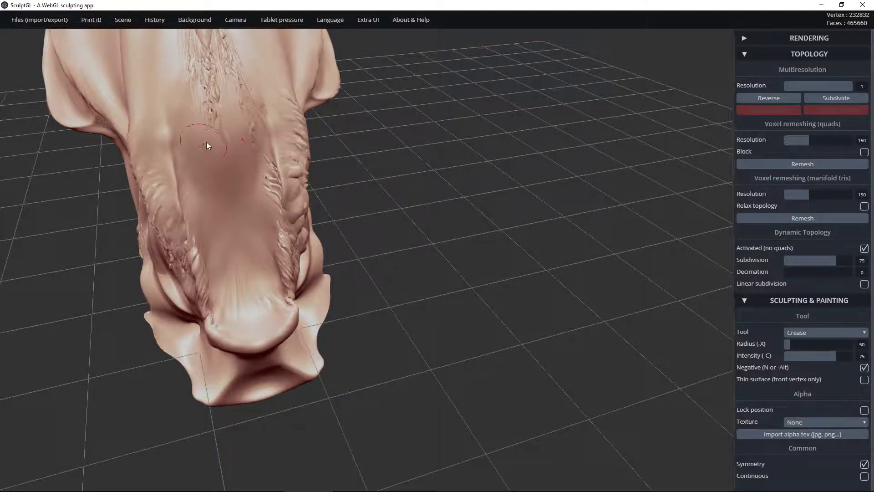
{"action": "mouse_move", "coordinate": [245, 129]}
{"action": "right_mouse_down", "text": "ctrl"}
{"action": "mouse_move", "coordinate": [247, 186]}
{"action": "mouse_move", "coordinate": [235, 119]}
{"action": "right_mouse_up", "text": "ctrl"}
{"action": "middle_click_drag", "start_coordinate": [234, 120], "coordinate": [242, 177]}
{"action": "right_click_drag", "start_coordinate": [242, 177], "coordinate": [214, 178]}
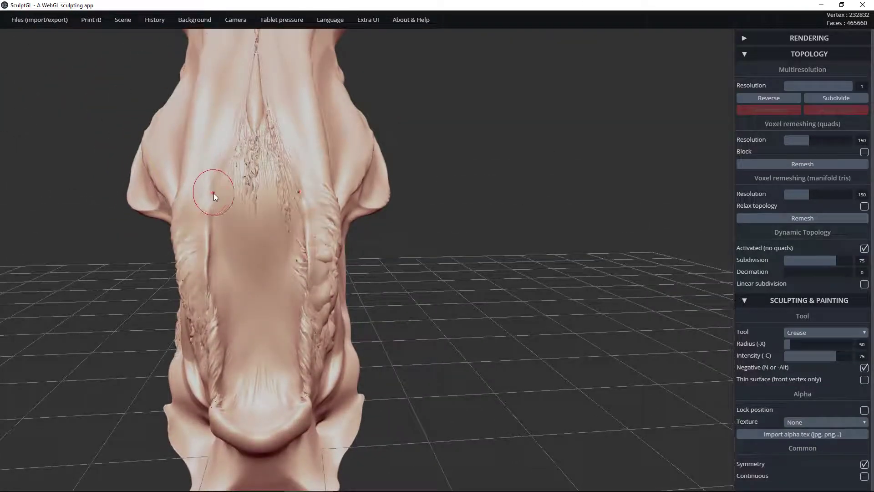
{"action": "left_click_drag", "start_coordinate": [211, 190], "coordinate": [231, 135]}
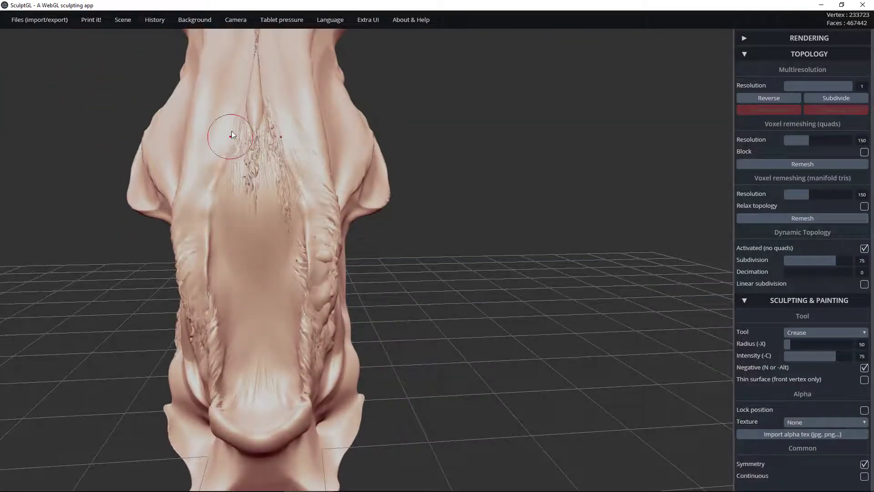
Step: Mask a symmetrical pair of oval patches above the rear channel and crease around their edges
{"action": "key", "text": "ctrl"}
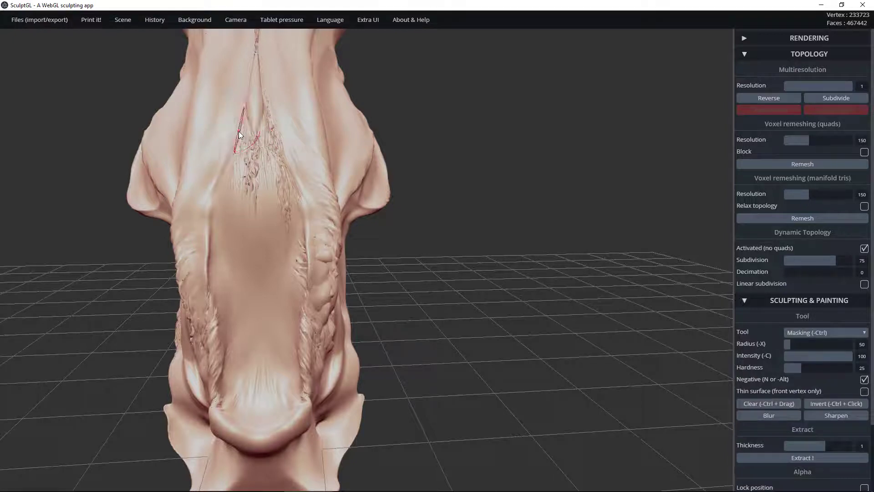
{"action": "left_click_drag", "start_coordinate": [227, 145], "coordinate": [233, 148], "text": "ctrl"}
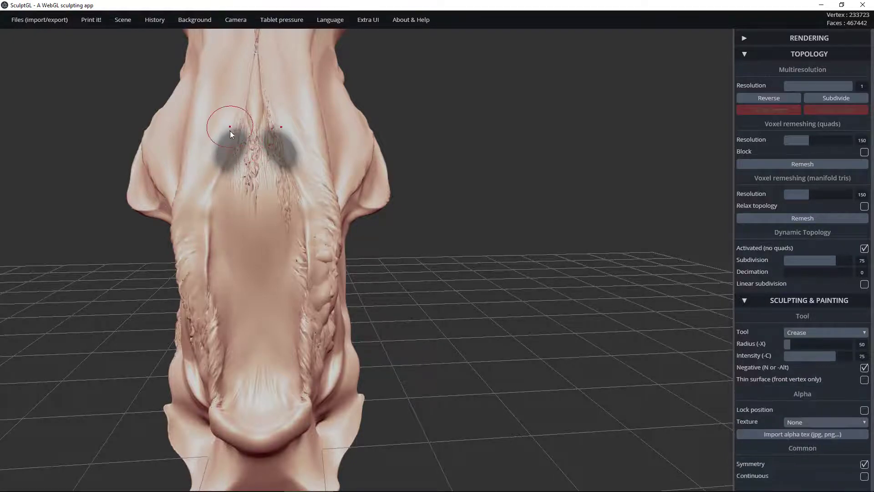
{"action": "key", "text": "alt"}
{"action": "left_click_drag", "start_coordinate": [235, 130], "coordinate": [231, 126]}
{"action": "left_click_drag", "start_coordinate": [232, 127], "coordinate": [224, 135], "text": "alt"}
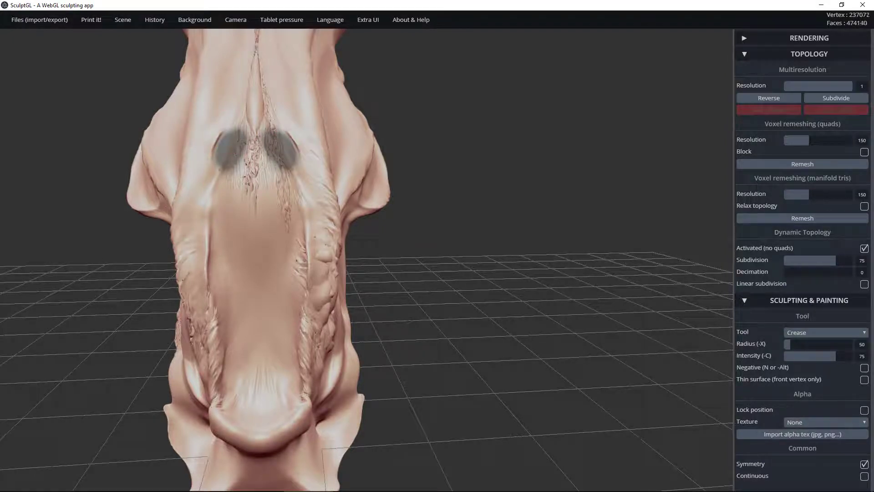
{"action": "mouse_move", "coordinate": [251, 191]}
{"action": "left_mouse_down"}
{"action": "mouse_move", "coordinate": [252, 143]}
{"action": "mouse_move", "coordinate": [231, 124]}
{"action": "left_mouse_up"}
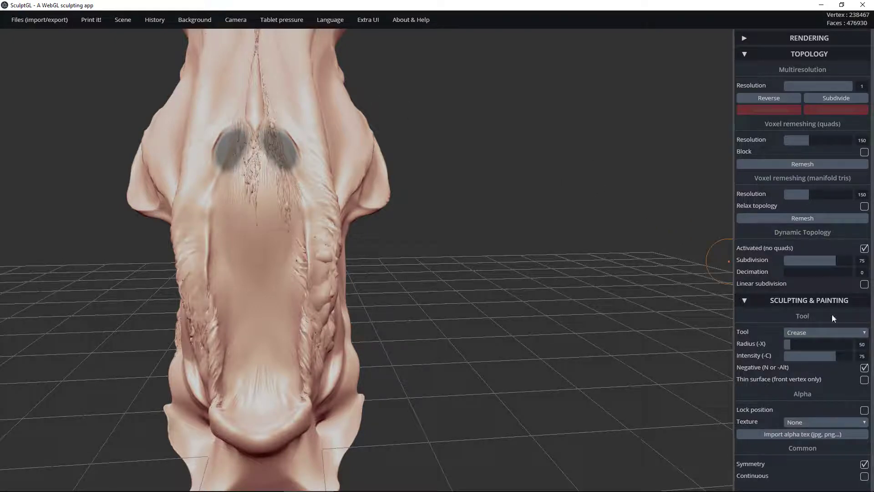
Step: Deactivate Dynamic Topology, crease a rim around the two masked ovals with Negative on, and clear the mask
{"action": "left_click", "coordinate": [865, 249]}
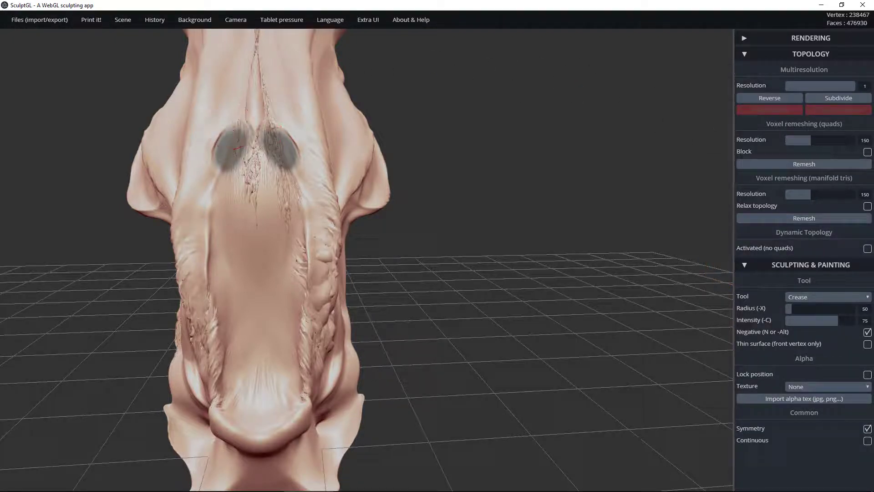
{"action": "mouse_move", "coordinate": [264, 126]}
{"action": "left_mouse_down"}
{"action": "mouse_move", "coordinate": [237, 168]}
{"action": "mouse_move", "coordinate": [214, 167]}
{"action": "mouse_move", "coordinate": [241, 164]}
{"action": "mouse_move", "coordinate": [251, 146]}
{"action": "mouse_move", "coordinate": [212, 145]}
{"action": "left_mouse_up"}
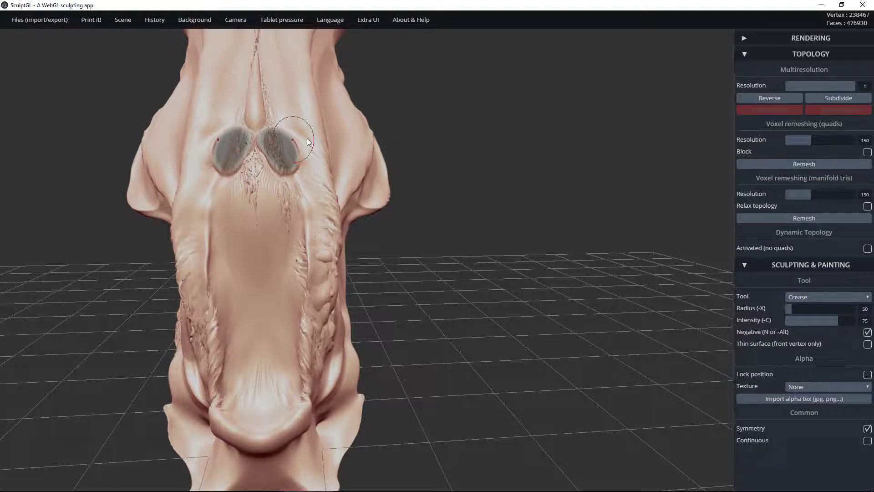
{"action": "left_click", "coordinate": [408, 92], "text": "ctrl"}
{"action": "mouse_move", "coordinate": [407, 92]}
{"action": "left_mouse_down"}
{"action": "mouse_move", "coordinate": [390, 137]}
{"action": "mouse_move", "coordinate": [480, 116]}
{"action": "mouse_move", "coordinate": [395, 127]}
{"action": "left_mouse_up"}
Step: Crease the inner edges of the rear channel with Negative on, then its lower lip and sides with Negative off
{"action": "mouse_move", "coordinate": [224, 195]}
{"action": "left_mouse_down"}
{"action": "mouse_move", "coordinate": [233, 155]}
{"action": "mouse_move", "coordinate": [229, 395]}
{"action": "left_mouse_up"}
{"action": "key", "text": "n"}
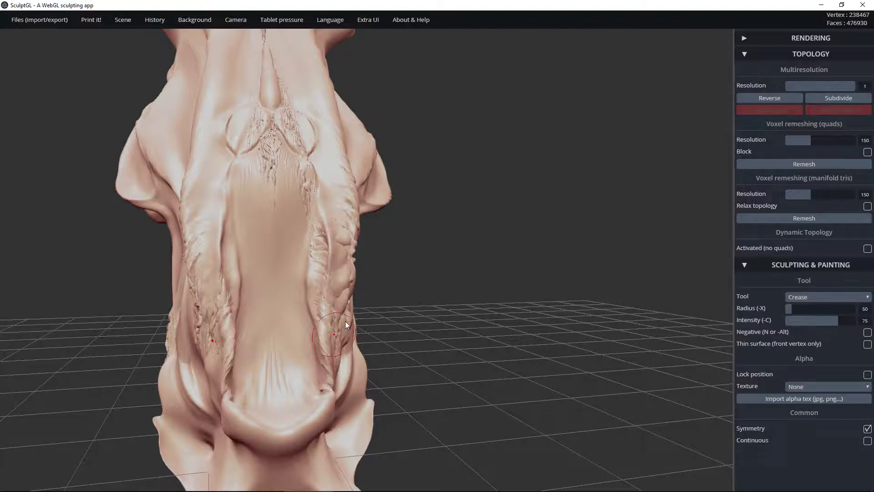
{"action": "key", "text": "n"}
{"action": "right_click_drag", "start_coordinate": [347, 286], "coordinate": [246, 399]}
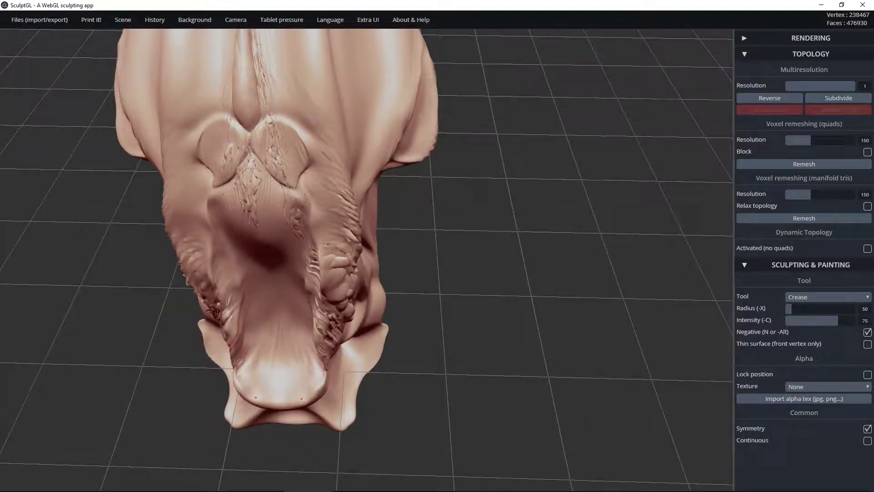
{"action": "key", "text": "n"}
{"action": "mouse_move", "coordinate": [258, 396]}
{"action": "left_mouse_down"}
{"action": "mouse_move", "coordinate": [314, 395]}
{"action": "mouse_move", "coordinate": [324, 380]}
{"action": "mouse_move", "coordinate": [322, 309]}
{"action": "mouse_move", "coordinate": [296, 188]}
{"action": "mouse_move", "coordinate": [346, 199]}
{"action": "left_mouse_up"}
Step: Crease arched folds across the upper ends of the channel's side ridges and continue the grooves down their outer sides
{"action": "mouse_move", "coordinate": [325, 215]}
{"action": "right_mouse_down", "text": "alt"}
{"action": "mouse_move", "coordinate": [343, 198]}
{"action": "mouse_move", "coordinate": [340, 176]}
{"action": "mouse_move", "coordinate": [362, 122]}
{"action": "mouse_move", "coordinate": [394, 125]}
{"action": "right_mouse_up", "text": "alt"}
{"action": "scroll", "coordinate": [348, 178], "scroll_direction": "up", "scroll_amount": 5}
{"action": "scroll", "coordinate": [359, 181], "scroll_direction": "down", "scroll_amount": 5}
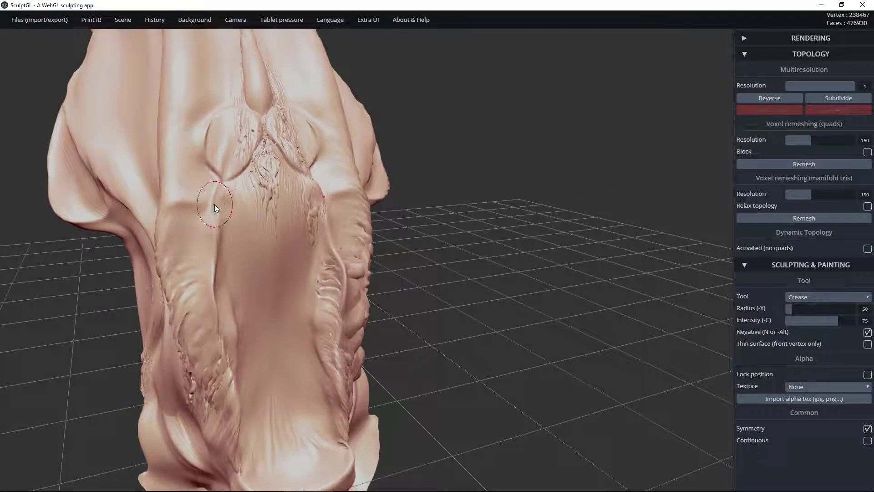
{"action": "mouse_move", "coordinate": [214, 203]}
{"action": "left_mouse_down"}
{"action": "mouse_move", "coordinate": [179, 218]}
{"action": "mouse_move", "coordinate": [186, 219]}
{"action": "mouse_move", "coordinate": [158, 242]}
{"action": "mouse_move", "coordinate": [212, 201]}
{"action": "left_mouse_up"}
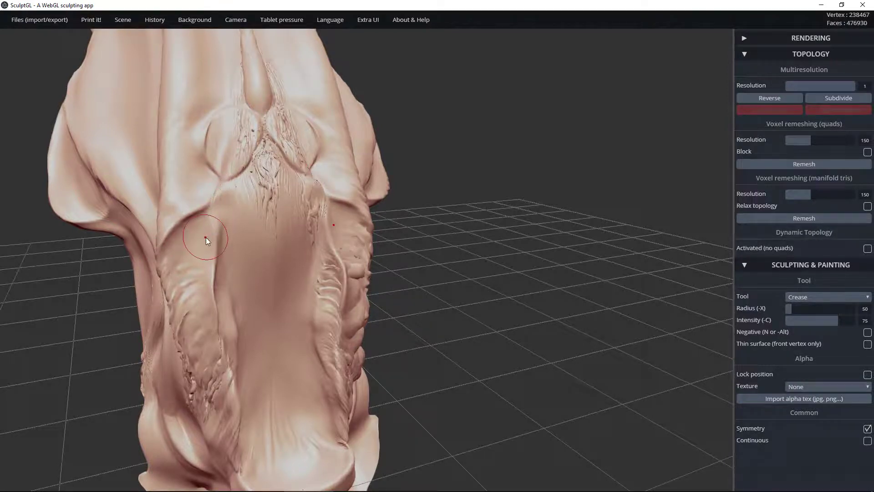
{"action": "mouse_move", "coordinate": [206, 231]}
{"action": "left_mouse_down"}
{"action": "mouse_move", "coordinate": [177, 254]}
{"action": "mouse_move", "coordinate": [164, 297]}
{"action": "mouse_move", "coordinate": [170, 309]}
{"action": "left_mouse_up"}
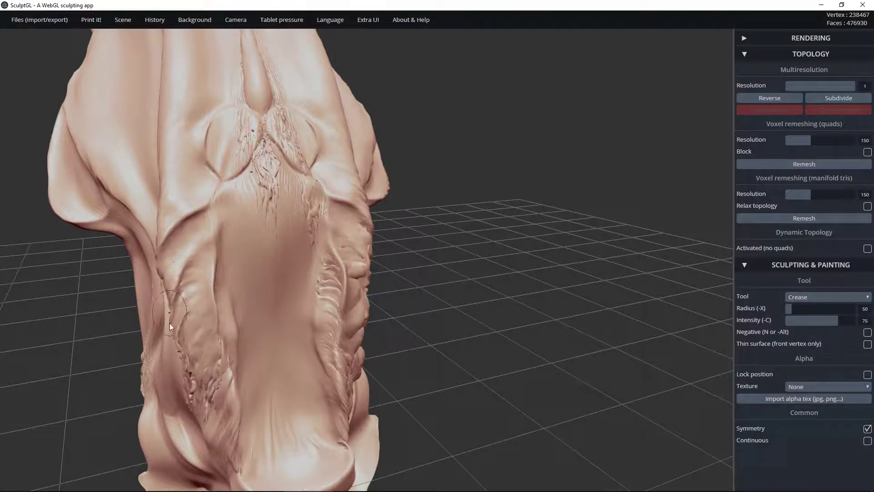
{"action": "mouse_move", "coordinate": [181, 250]}
{"action": "left_mouse_down"}
{"action": "mouse_move", "coordinate": [217, 216]}
{"action": "mouse_move", "coordinate": [212, 200]}
{"action": "mouse_move", "coordinate": [226, 179]}
{"action": "mouse_move", "coordinate": [266, 142]}
{"action": "mouse_move", "coordinate": [232, 206]}
{"action": "mouse_move", "coordinate": [237, 289]}
{"action": "left_mouse_up"}
Step: Crease long vertical ridges and grooves down the floor of the rear channel, toggling Negative between strokes
{"action": "mouse_move", "coordinate": [345, 185]}
{"action": "right_mouse_down"}
{"action": "mouse_move", "coordinate": [263, 157]}
{"action": "mouse_move", "coordinate": [181, 242]}
{"action": "mouse_move", "coordinate": [310, 107]}
{"action": "right_mouse_up"}
{"action": "mouse_move", "coordinate": [285, 97]}
{"action": "left_mouse_down"}
{"action": "mouse_move", "coordinate": [309, 146]}
{"action": "mouse_move", "coordinate": [314, 256]}
{"action": "left_mouse_up"}
{"action": "key", "text": "n"}
{"action": "mouse_move", "coordinate": [269, 238]}
{"action": "right_mouse_down"}
{"action": "mouse_move", "coordinate": [401, 161]}
{"action": "mouse_move", "coordinate": [319, 207]}
{"action": "mouse_move", "coordinate": [332, 186]}
{"action": "mouse_move", "coordinate": [281, 306]}
{"action": "right_mouse_up"}
{"action": "mouse_move", "coordinate": [279, 342]}
{"action": "left_mouse_down"}
{"action": "mouse_move", "coordinate": [296, 313]}
{"action": "mouse_move", "coordinate": [302, 132]}
{"action": "mouse_move", "coordinate": [266, 61]}
{"action": "left_mouse_up"}
{"action": "mouse_move", "coordinate": [260, 98]}
{"action": "left_mouse_down"}
{"action": "mouse_move", "coordinate": [253, 145]}
{"action": "mouse_move", "coordinate": [284, 280]}
{"action": "mouse_move", "coordinate": [280, 318]}
{"action": "mouse_move", "coordinate": [259, 346]}
{"action": "mouse_move", "coordinate": [295, 354]}
{"action": "left_mouse_up"}
Step: With Negative off, crease the rounded lip at the lower end of the rear channel
{"action": "key", "text": "n"}
{"action": "mouse_move", "coordinate": [284, 308]}
{"action": "right_mouse_down"}
{"action": "mouse_move", "coordinate": [263, 288]}
{"action": "mouse_move", "coordinate": [327, 230]}
{"action": "mouse_move", "coordinate": [299, 326]}
{"action": "right_mouse_up"}
{"action": "key", "text": "n"}
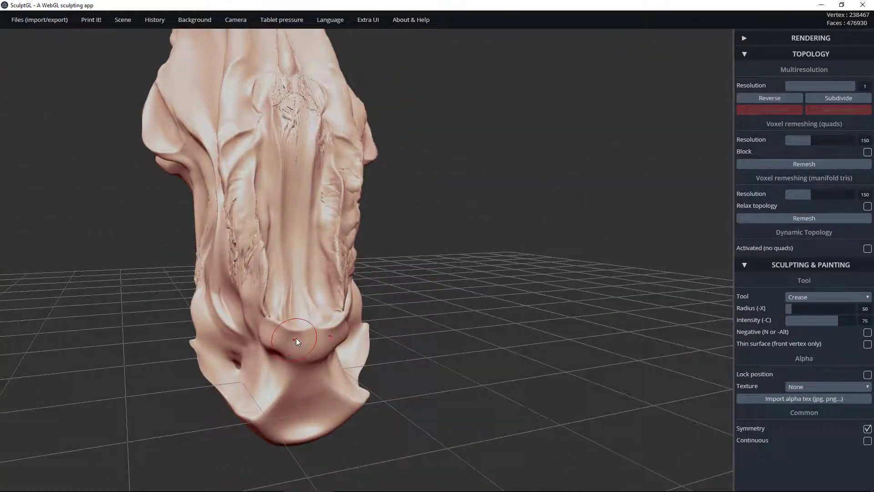
{"action": "mouse_move", "coordinate": [294, 333]}
{"action": "left_mouse_down"}
{"action": "mouse_move", "coordinate": [339, 326]}
{"action": "mouse_move", "coordinate": [348, 284]}
{"action": "left_mouse_up"}
Step: Mask the round bulb on the throat beneath the neck and clear that mask again
{"action": "key", "text": "n"}
{"action": "mouse_move", "coordinate": [230, 225]}
{"action": "right_mouse_down"}
{"action": "mouse_move", "coordinate": [297, 205]}
{"action": "mouse_move", "coordinate": [354, 217]}
{"action": "mouse_move", "coordinate": [205, 241]}
{"action": "mouse_move", "coordinate": [212, 319]}
{"action": "right_mouse_up"}
{"action": "scroll", "coordinate": [212, 123], "scroll_direction": "up", "scroll_amount": 10}
{"action": "mouse_move", "coordinate": [373, 219]}
{"action": "right_mouse_down"}
{"action": "mouse_move", "coordinate": [225, 128]}
{"action": "mouse_move", "coordinate": [303, 190]}
{"action": "right_mouse_up"}
{"action": "key", "text": "n"}
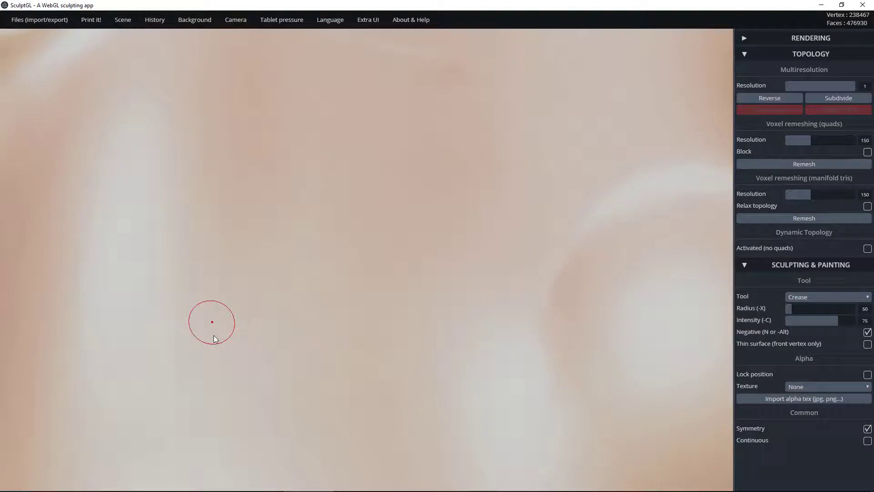
{"action": "mouse_move", "coordinate": [241, 378]}
{"action": "right_mouse_down"}
{"action": "mouse_move", "coordinate": [238, 176]}
{"action": "mouse_move", "coordinate": [304, 400]}
{"action": "mouse_move", "coordinate": [162, 16]}
{"action": "right_mouse_up"}
{"action": "mouse_move", "coordinate": [337, 387]}
{"action": "right_mouse_down"}
{"action": "mouse_move", "coordinate": [296, 286]}
{"action": "mouse_move", "coordinate": [64, 26]}
{"action": "right_mouse_up"}
{"action": "right_click_drag", "start_coordinate": [378, 269], "coordinate": [240, 53]}
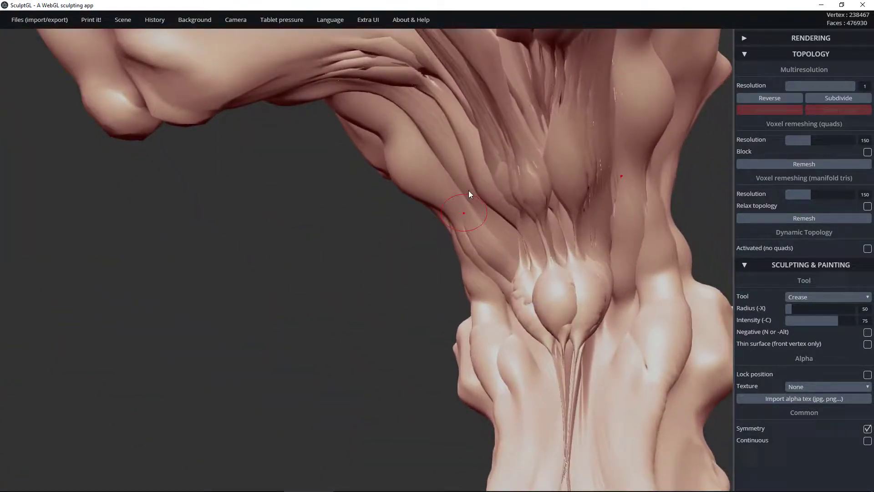
{"action": "mouse_move", "coordinate": [489, 255]}
{"action": "right_mouse_down"}
{"action": "mouse_move", "coordinate": [464, 231]}
{"action": "mouse_move", "coordinate": [471, 220]}
{"action": "mouse_move", "coordinate": [440, 304]}
{"action": "right_mouse_up"}
{"action": "key", "text": "ctrl"}
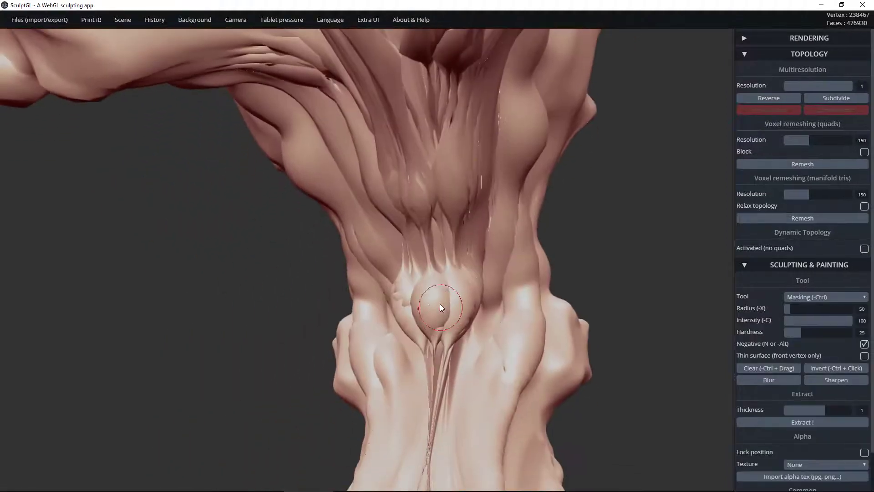
{"action": "left_click_drag", "start_coordinate": [420, 290], "coordinate": [423, 296], "text": "ctrl"}
{"action": "mouse_move", "coordinate": [391, 277]}
{"action": "right_mouse_down"}
{"action": "mouse_move", "coordinate": [463, 267]}
{"action": "mouse_move", "coordinate": [427, 285]}
{"action": "right_mouse_up"}
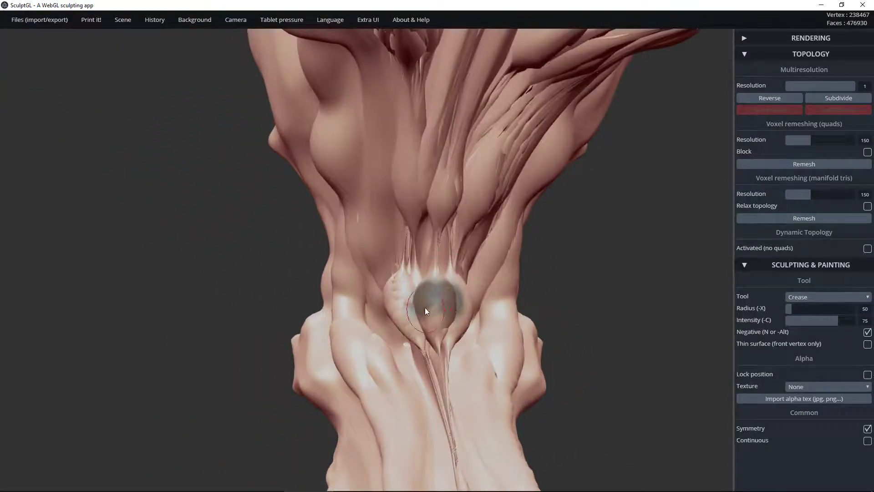
{"action": "left_click_drag", "start_coordinate": [603, 243], "coordinate": [621, 261], "text": "ctrl"}
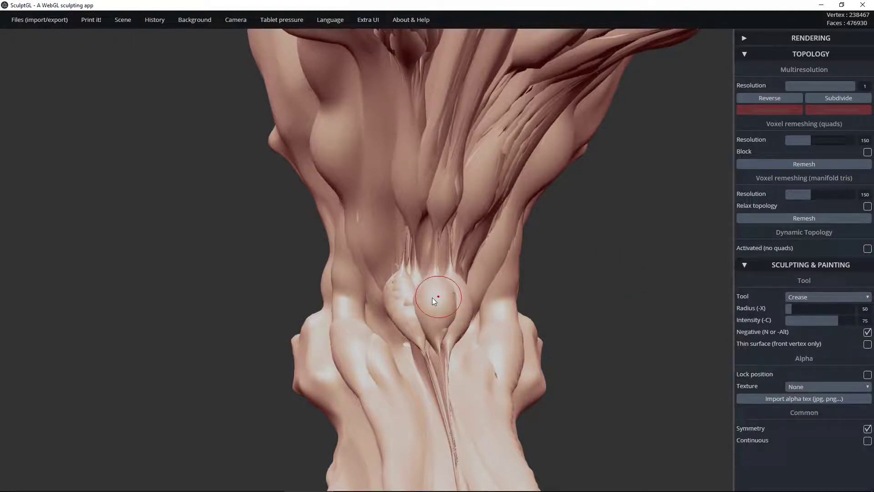
Step: Crease the surface of the round throat bulb with Negative off
{"action": "key", "text": "n"}
{"action": "left_click_drag", "start_coordinate": [424, 291], "coordinate": [431, 331]}
{"action": "key", "text": "n"}
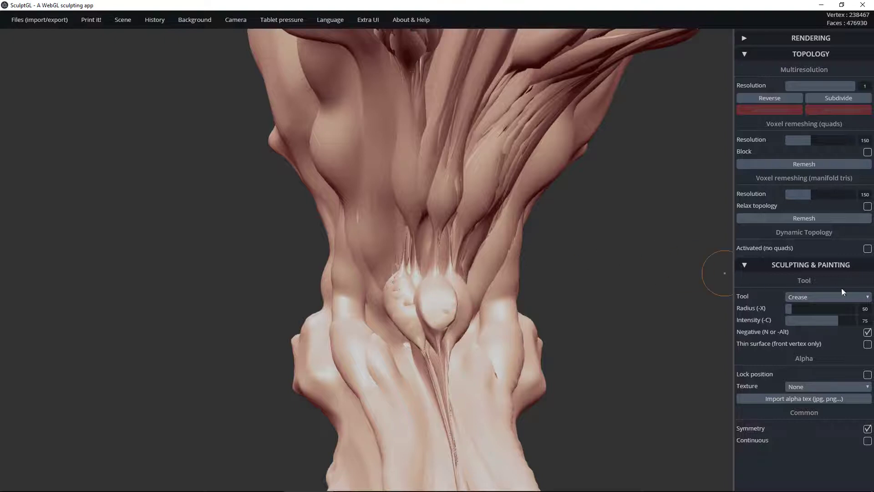
Step: Crease fine wrinkles around the throat bulb and along the neck's underside with Dynamic Topology activated, deactivating it at the end
{"action": "left_click", "coordinate": [867, 248]}
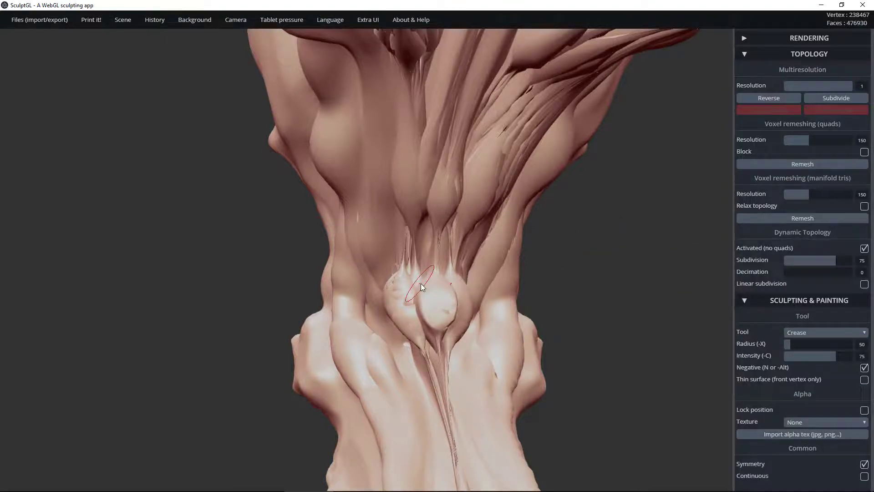
{"action": "mouse_move", "coordinate": [424, 287]}
{"action": "left_mouse_down"}
{"action": "mouse_move", "coordinate": [444, 401]}
{"action": "mouse_move", "coordinate": [440, 341]}
{"action": "mouse_move", "coordinate": [439, 426]}
{"action": "left_mouse_up"}
{"action": "key", "text": "n"}
{"action": "mouse_move", "coordinate": [397, 287]}
{"action": "left_mouse_down"}
{"action": "mouse_move", "coordinate": [401, 324]}
{"action": "mouse_move", "coordinate": [408, 264]}
{"action": "left_mouse_up"}
{"action": "mouse_move", "coordinate": [451, 137]}
{"action": "left_mouse_down"}
{"action": "mouse_move", "coordinate": [439, 235]}
{"action": "mouse_move", "coordinate": [461, 266]}
{"action": "left_mouse_up"}
{"action": "left_click_drag", "start_coordinate": [546, 107], "coordinate": [483, 218]}
{"action": "key", "text": "n"}
{"action": "right_click_drag", "start_coordinate": [507, 219], "coordinate": [449, 200]}
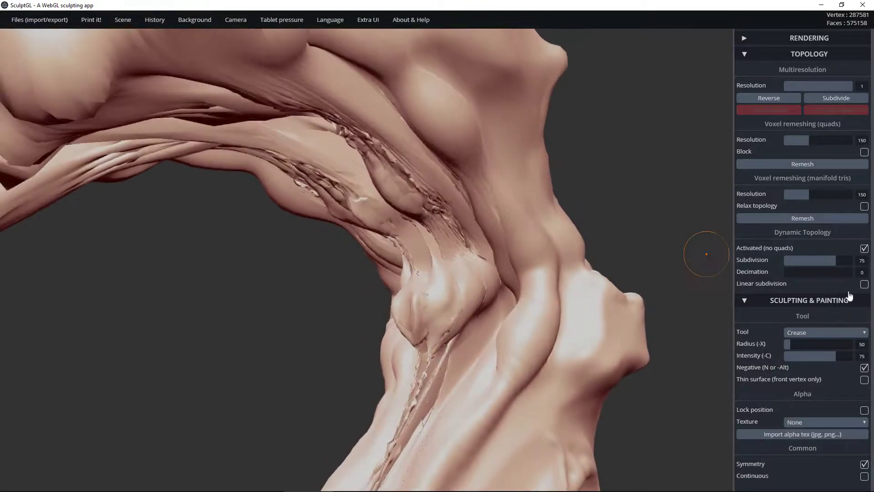
{"action": "left_click", "coordinate": [864, 248]}
{"action": "key", "text": "n"}
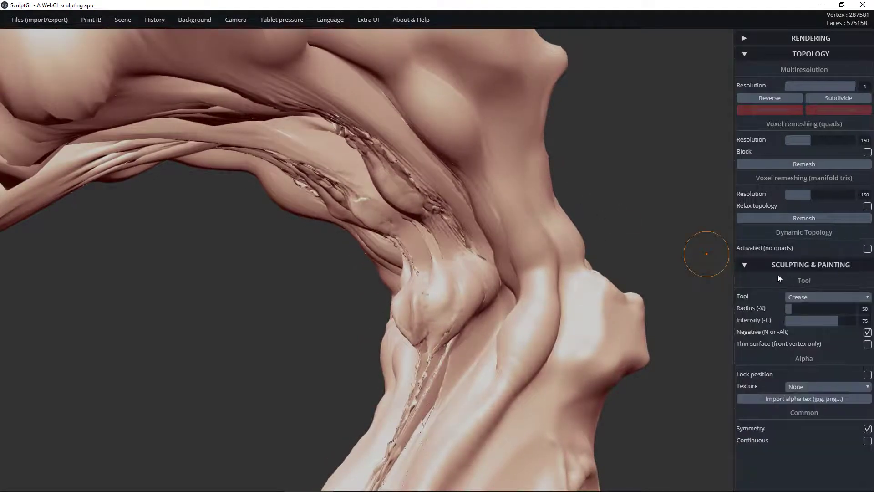
Step: Crease a ridge along the outer edge of the broad flat plate on the creature's upper side
{"action": "mouse_move", "coordinate": [446, 231]}
{"action": "right_mouse_down"}
{"action": "mouse_move", "coordinate": [285, 226]}
{"action": "mouse_move", "coordinate": [247, 269]}
{"action": "mouse_move", "coordinate": [256, 316]}
{"action": "mouse_move", "coordinate": [298, 343]}
{"action": "right_mouse_up"}
{"action": "left_click_drag", "start_coordinate": [246, 265], "coordinate": [406, 285]}
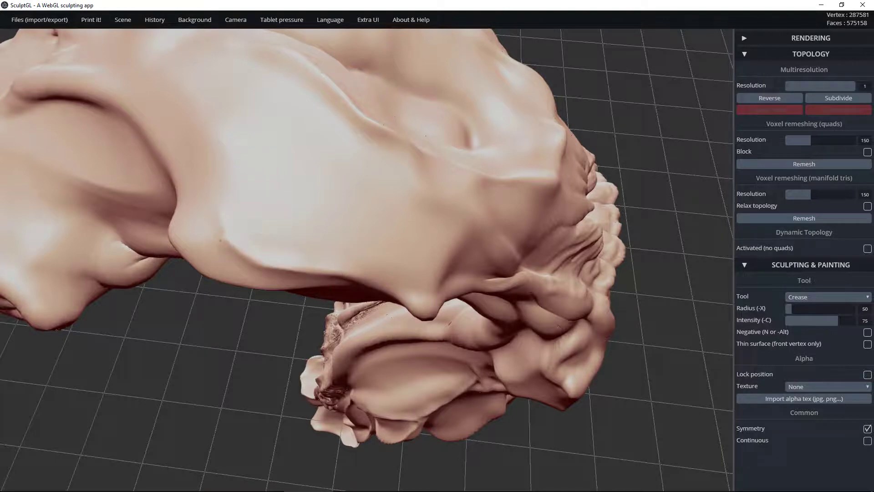
{"action": "left_click_drag", "start_coordinate": [223, 231], "coordinate": [218, 165]}
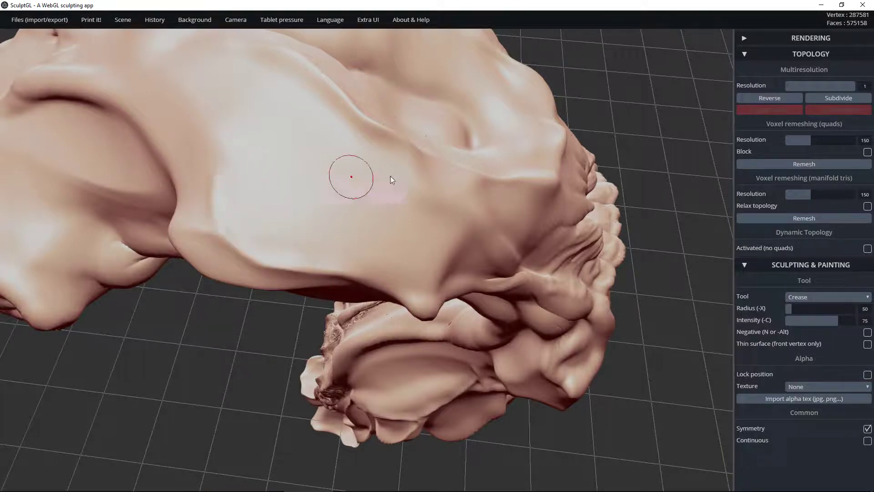
Step: Crease the rear edge of the flat plate and the folds below it with Negative off
{"action": "key", "text": "n"}
{"action": "mouse_move", "coordinate": [532, 148]}
{"action": "right_mouse_down"}
{"action": "mouse_move", "coordinate": [400, 176]}
{"action": "mouse_move", "coordinate": [506, 266]}
{"action": "right_mouse_up"}
{"action": "key", "text": "n"}
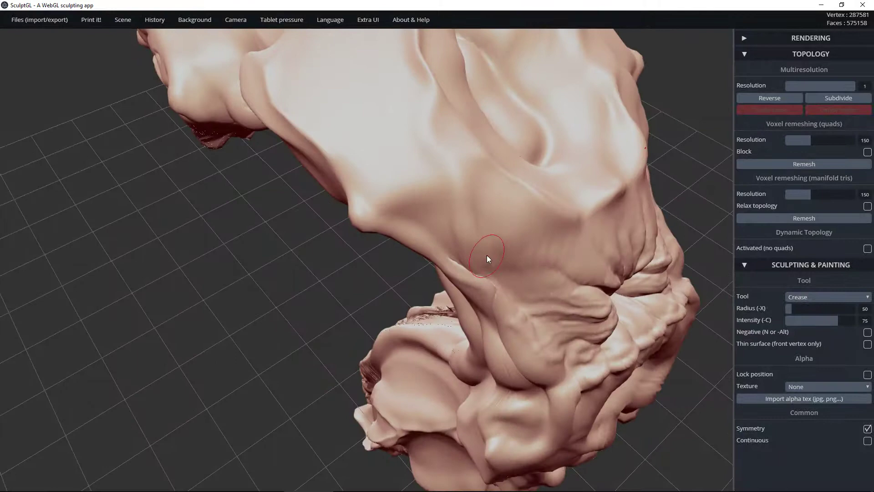
{"action": "left_click_drag", "start_coordinate": [478, 246], "coordinate": [425, 134]}
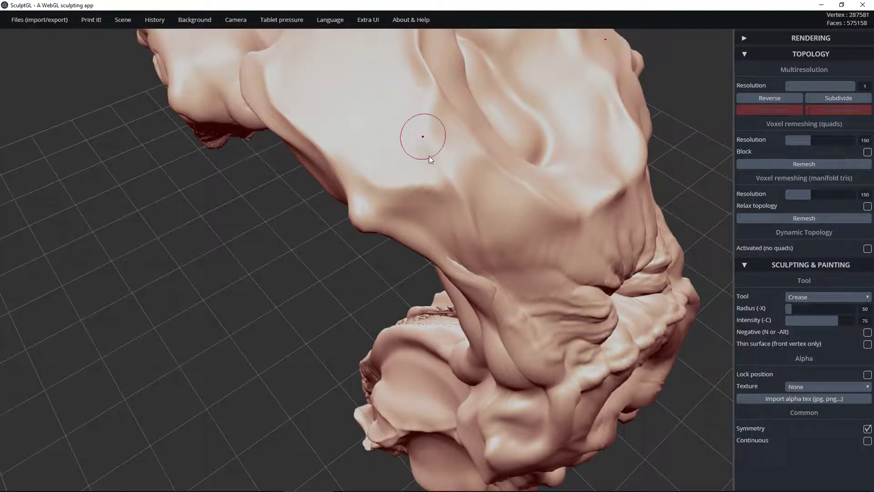
{"action": "mouse_move", "coordinate": [428, 187]}
{"action": "left_mouse_down"}
{"action": "mouse_move", "coordinate": [468, 212]}
{"action": "mouse_move", "coordinate": [501, 257]}
{"action": "mouse_move", "coordinate": [593, 274]}
{"action": "left_mouse_up"}
{"action": "key", "text": "n"}
{"action": "mouse_move", "coordinate": [255, 185]}
{"action": "left_mouse_down"}
{"action": "mouse_move", "coordinate": [244, 189]}
{"action": "mouse_move", "coordinate": [348, 78]}
{"action": "mouse_move", "coordinate": [185, 208]}
{"action": "left_mouse_up"}
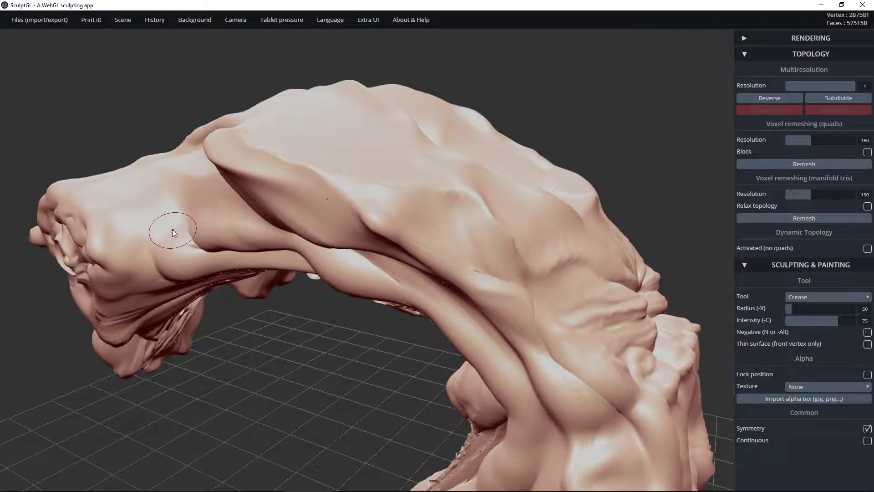
Step: Examine the head, jaw and neck from the side, from below and from the front
{"action": "right_click_drag", "start_coordinate": [151, 244], "coordinate": [338, 172]}
{"action": "mouse_move", "coordinate": [223, 220]}
{"action": "right_mouse_down"}
{"action": "mouse_move", "coordinate": [254, 193]}
{"action": "mouse_move", "coordinate": [242, 222]}
{"action": "mouse_move", "coordinate": [351, 201]}
{"action": "mouse_move", "coordinate": [222, 215]}
{"action": "right_mouse_up"}
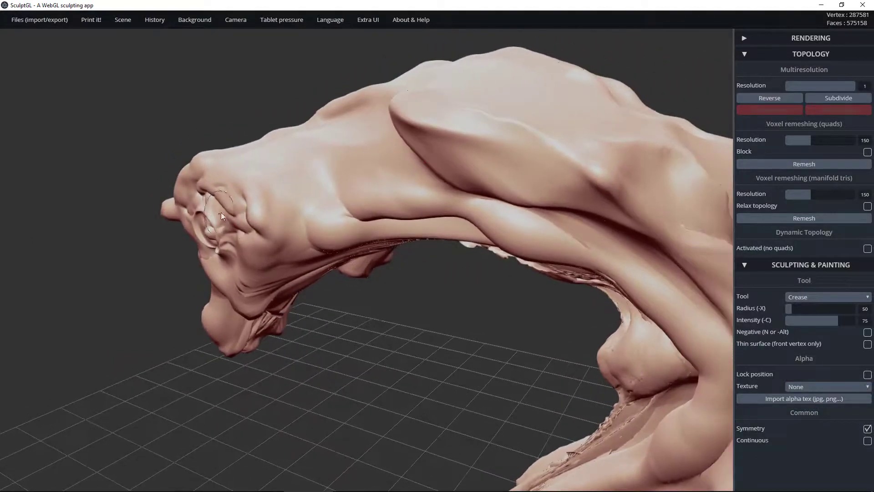
{"action": "mouse_move", "coordinate": [296, 218]}
{"action": "right_mouse_down"}
{"action": "mouse_move", "coordinate": [351, 219]}
{"action": "mouse_move", "coordinate": [521, 168]}
{"action": "mouse_move", "coordinate": [352, 141]}
{"action": "mouse_move", "coordinate": [306, 268]}
{"action": "mouse_move", "coordinate": [398, 260]}
{"action": "mouse_move", "coordinate": [286, 232]}
{"action": "right_mouse_up"}
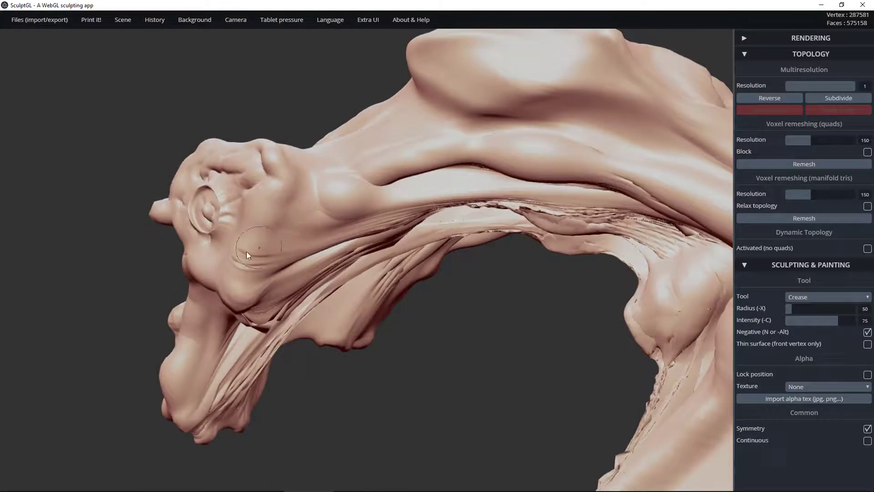
{"action": "key", "text": "super"}
{"action": "left_click", "coordinate": [402, 216]}
{"action": "right_click_drag", "start_coordinate": [317, 243], "coordinate": [396, 227], "text": "ctrl"}
{"action": "mouse_move", "coordinate": [240, 252]}
{"action": "right_mouse_down", "text": "ctrl"}
{"action": "mouse_move", "coordinate": [321, 237]}
{"action": "mouse_move", "coordinate": [352, 295]}
{"action": "mouse_move", "coordinate": [268, 277]}
{"action": "mouse_move", "coordinate": [254, 240]}
{"action": "mouse_move", "coordinate": [261, 218]}
{"action": "mouse_move", "coordinate": [306, 223]}
{"action": "mouse_move", "coordinate": [365, 323]}
{"action": "mouse_move", "coordinate": [299, 244]}
{"action": "mouse_move", "coordinate": [267, 224]}
{"action": "mouse_move", "coordinate": [254, 151]}
{"action": "mouse_move", "coordinate": [296, 270]}
{"action": "mouse_move", "coordinate": [286, 223]}
{"action": "right_mouse_up", "text": "ctrl"}
{"action": "mouse_move", "coordinate": [270, 273]}
{"action": "right_mouse_down"}
{"action": "mouse_move", "coordinate": [288, 191]}
{"action": "mouse_move", "coordinate": [312, 162]}
{"action": "mouse_move", "coordinate": [282, 305]}
{"action": "mouse_move", "coordinate": [365, 149]}
{"action": "mouse_move", "coordinate": [337, 134]}
{"action": "right_mouse_up"}
{"action": "mouse_move", "coordinate": [321, 247]}
{"action": "right_mouse_down"}
{"action": "mouse_move", "coordinate": [299, 290]}
{"action": "mouse_move", "coordinate": [297, 231]}
{"action": "mouse_move", "coordinate": [350, 162]}
{"action": "mouse_move", "coordinate": [351, 255]}
{"action": "mouse_move", "coordinate": [485, 209]}
{"action": "mouse_move", "coordinate": [485, 166]}
{"action": "mouse_move", "coordinate": [426, 126]}
{"action": "mouse_move", "coordinate": [346, 234]}
{"action": "mouse_move", "coordinate": [400, 266]}
{"action": "mouse_move", "coordinate": [174, 199]}
{"action": "right_mouse_up"}
{"action": "key", "text": "n"}
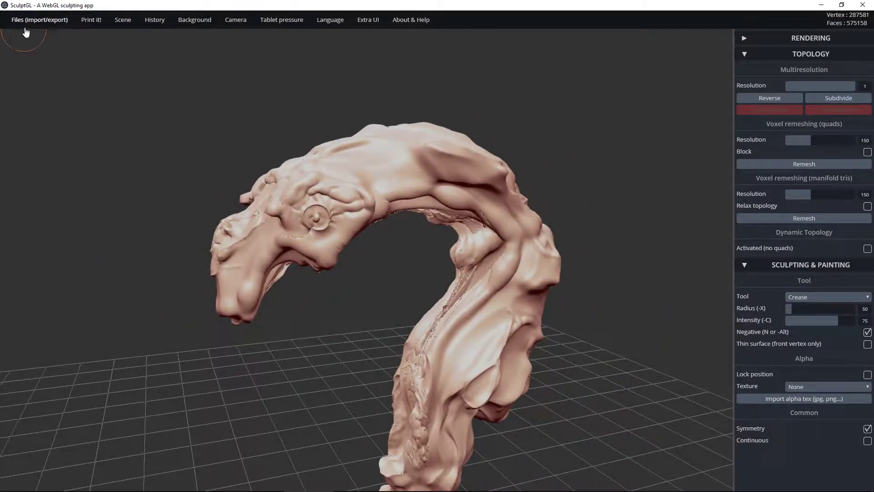
Step: Export the scene as an OBJ file named sepenza.obj in the Integument kitbash folder
{"action": "mouse_move", "coordinate": [28, 23]}
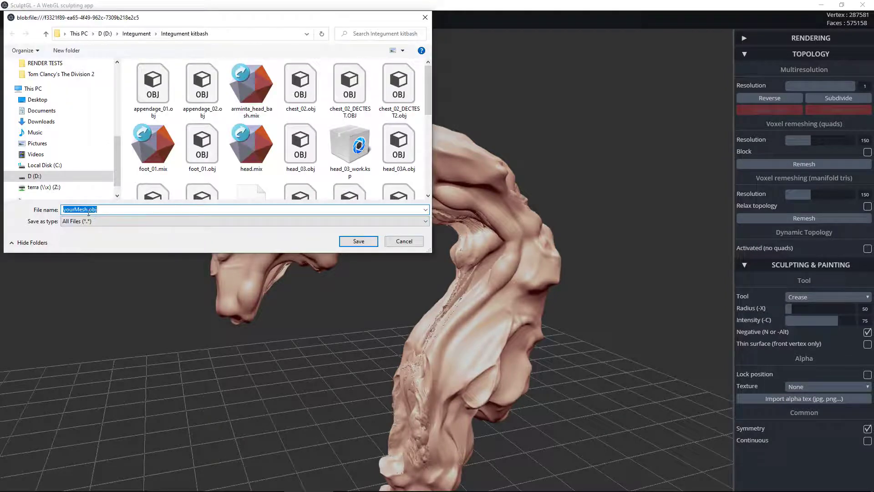
{"action": "left_click", "coordinate": [88, 211]}
{"action": "key", "text": "BackSpace"}
{"action": "key", "text": "BackSpace"}
{"action": "key", "text": "BackSpace"}
{"action": "key", "text": "BackSpace"}
{"action": "key", "text": "BackSpace"}
{"action": "key", "text": "BackSpace"}
{"action": "key", "text": "BackSpace"}
{"action": "type", "text": "sepenza"}
{"action": "left_click", "coordinate": [358, 241]}
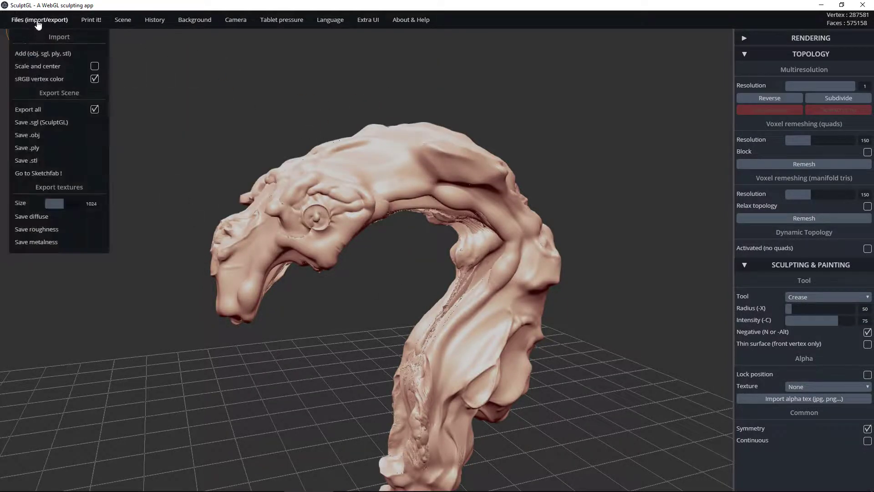
Step: Save the scene in SculptGL format as zar.sgl in the Integument kitbash folder
{"action": "left_click", "coordinate": [56, 123]}
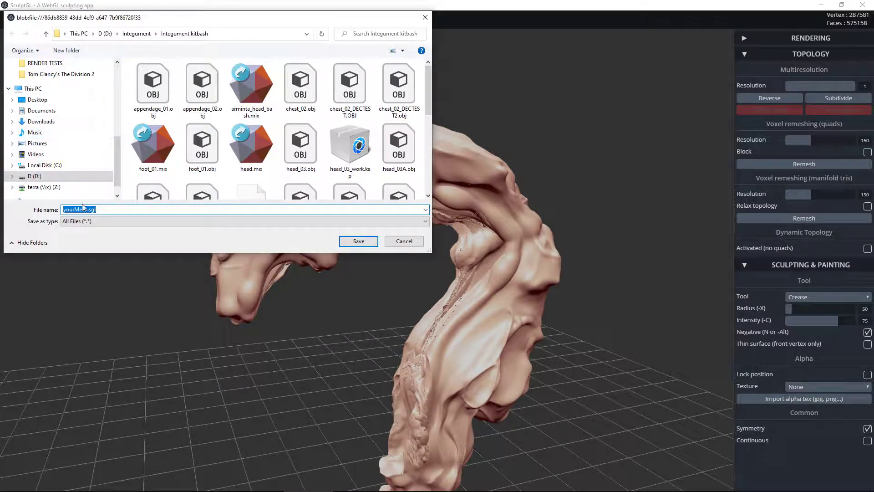
{"action": "left_click", "coordinate": [88, 210]}
{"action": "key", "text": "BackSpace"}
{"action": "key", "text": "BackSpace"}
{"action": "key", "text": "BackSpace"}
{"action": "key", "text": "BackSpace"}
{"action": "key", "text": "BackSpace"}
{"action": "key", "text": "BackSpace"}
{"action": "key", "text": "BackSpace"}
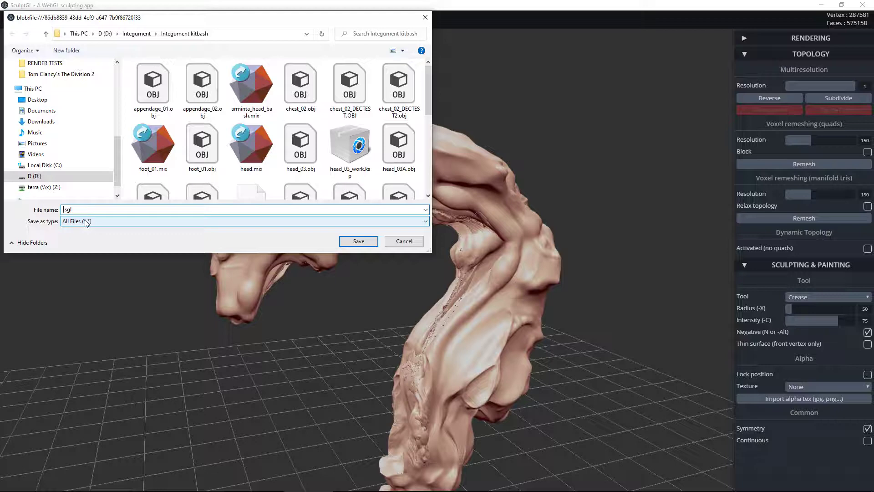
{"action": "type", "text": "zart"}
{"action": "key", "text": "BackSpace"}
{"action": "left_click", "coordinate": [363, 241]}
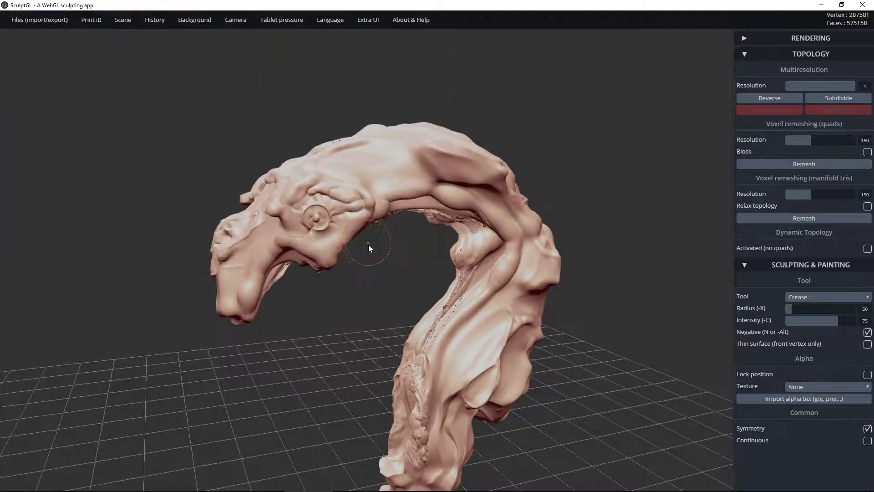
Step: Mask a symmetrical round patch on each side of the creature's brow
{"action": "mouse_move", "coordinate": [611, 216]}
{"action": "left_mouse_down"}
{"action": "mouse_move", "coordinate": [626, 222]}
{"action": "mouse_move", "coordinate": [611, 222]}
{"action": "mouse_move", "coordinate": [562, 285]}
{"action": "mouse_move", "coordinate": [575, 317]}
{"action": "mouse_move", "coordinate": [513, 259]}
{"action": "mouse_move", "coordinate": [498, 211]}
{"action": "mouse_move", "coordinate": [542, 182]}
{"action": "mouse_move", "coordinate": [516, 276]}
{"action": "mouse_move", "coordinate": [382, 182]}
{"action": "left_mouse_up"}
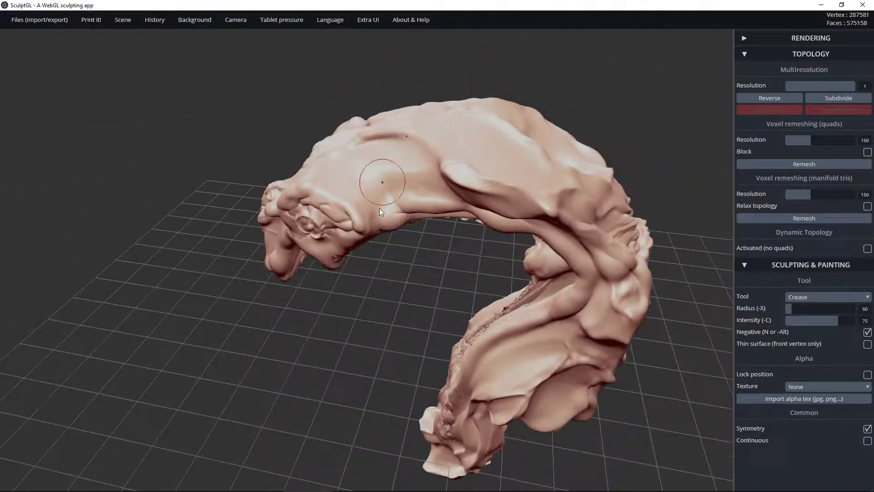
{"action": "left_click_drag", "start_coordinate": [348, 336], "coordinate": [399, 197]}
{"action": "mouse_move", "coordinate": [339, 270]}
{"action": "left_mouse_down"}
{"action": "mouse_move", "coordinate": [408, 296]}
{"action": "mouse_move", "coordinate": [293, 250]}
{"action": "left_mouse_up"}
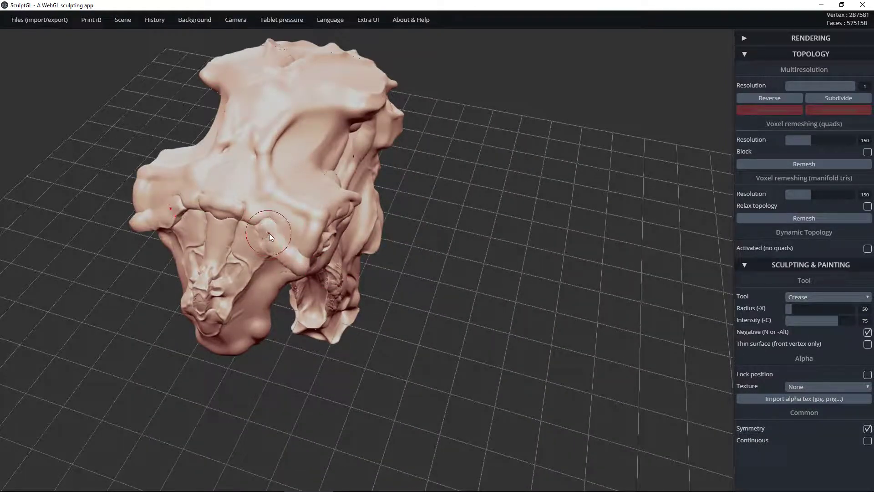
{"action": "left_click", "coordinate": [275, 214], "text": "ctrl"}
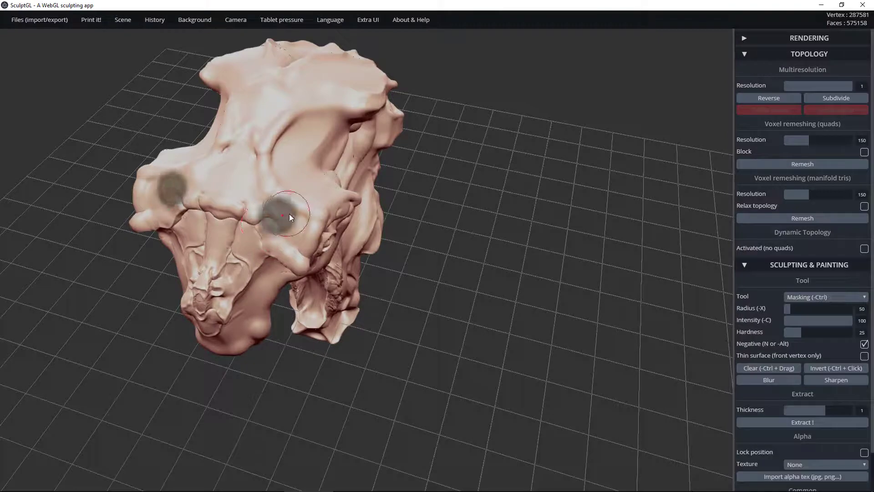
{"action": "left_click_drag", "start_coordinate": [273, 211], "coordinate": [280, 214], "text": "ctrl"}
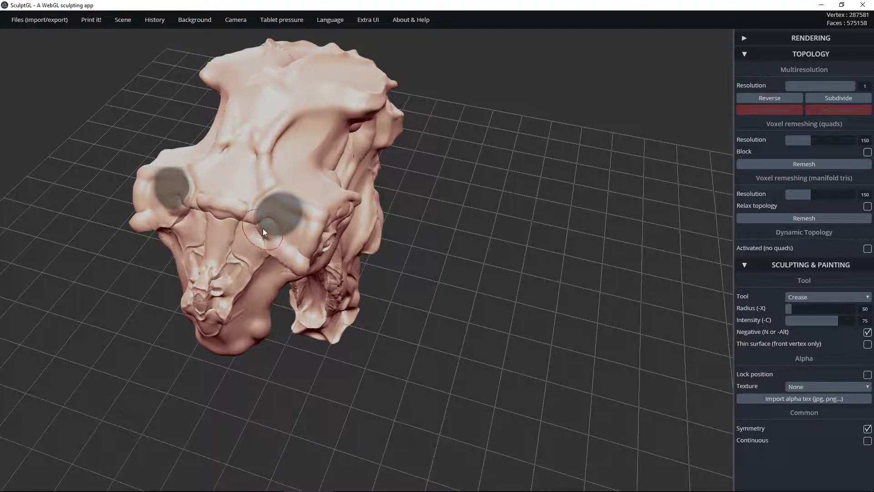
Step: Crease the surface around the rims of the masked brow patches with Negative on
{"action": "mouse_move", "coordinate": [276, 193]}
{"action": "right_mouse_down"}
{"action": "mouse_move", "coordinate": [354, 163]}
{"action": "mouse_move", "coordinate": [335, 164]}
{"action": "mouse_move", "coordinate": [286, 219]}
{"action": "right_mouse_up"}
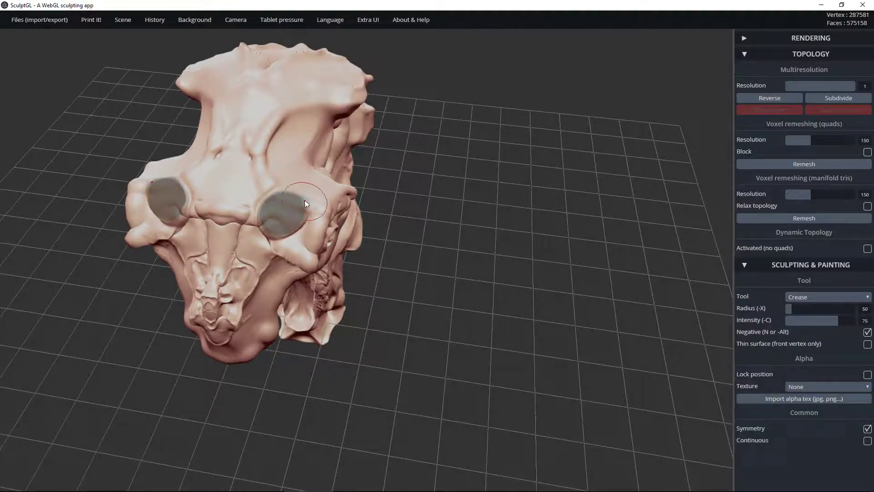
{"action": "mouse_move", "coordinate": [301, 194]}
{"action": "right_mouse_down"}
{"action": "mouse_move", "coordinate": [315, 236]}
{"action": "mouse_move", "coordinate": [312, 203]}
{"action": "right_mouse_up"}
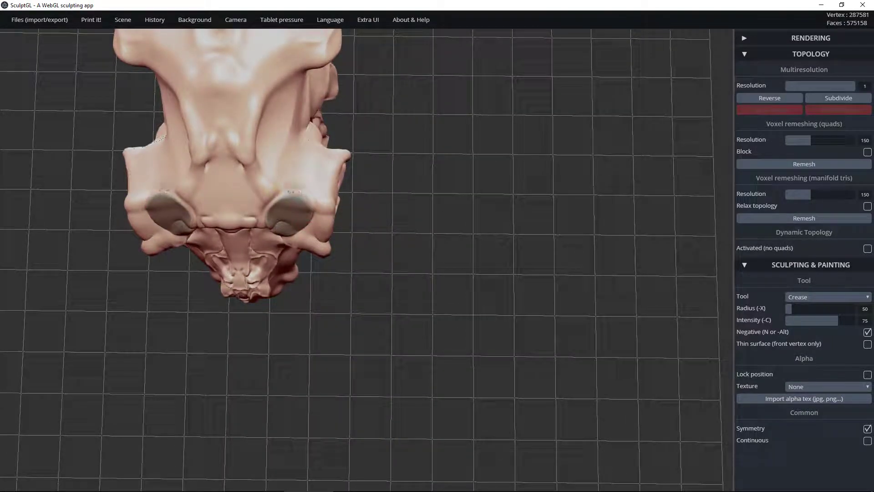
{"action": "mouse_move", "coordinate": [340, 178]}
{"action": "right_mouse_down"}
{"action": "mouse_move", "coordinate": [184, 143]}
{"action": "mouse_move", "coordinate": [300, 169]}
{"action": "right_mouse_up"}
{"action": "right_click_drag", "start_coordinate": [279, 209], "coordinate": [578, 230], "text": "ctrl"}
{"action": "right_click_drag", "start_coordinate": [343, 198], "coordinate": [324, 189]}
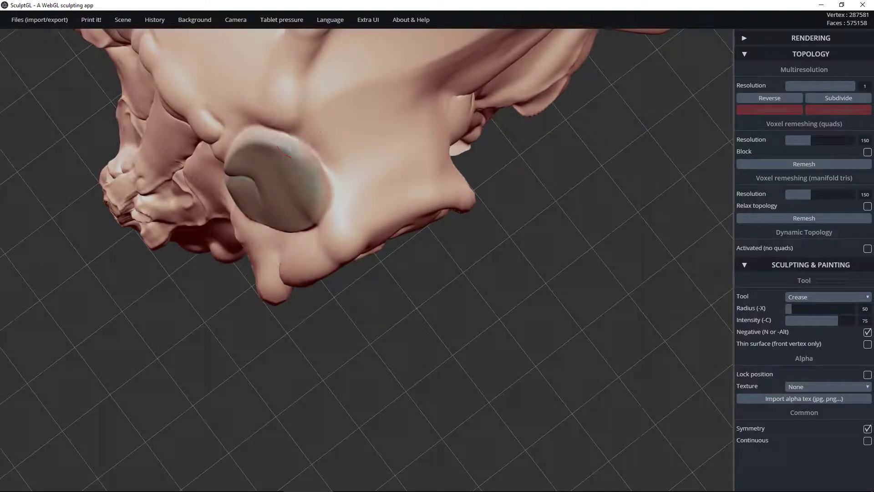
{"action": "left_click_drag", "start_coordinate": [299, 140], "coordinate": [318, 149]}
{"action": "left_click_drag", "start_coordinate": [333, 184], "coordinate": [332, 179]}
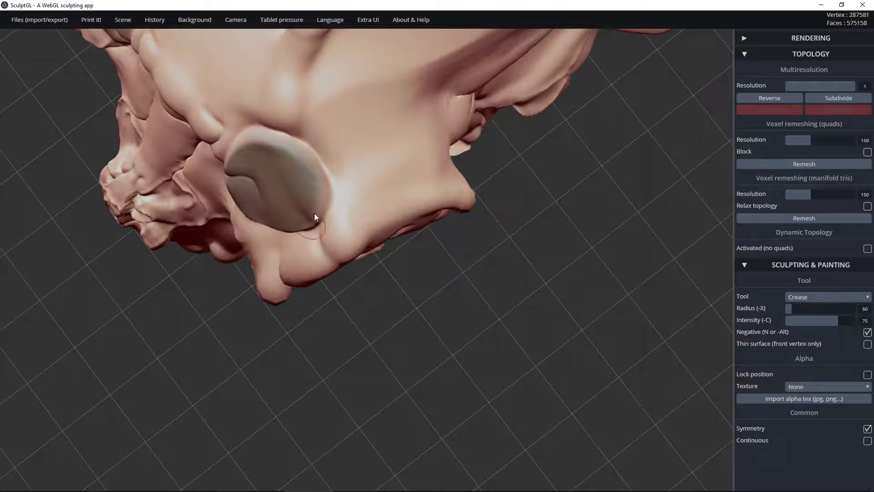
{"action": "mouse_move", "coordinate": [293, 157]}
{"action": "right_mouse_down"}
{"action": "mouse_move", "coordinate": [429, 136]}
{"action": "mouse_move", "coordinate": [332, 176]}
{"action": "mouse_move", "coordinate": [257, 239]}
{"action": "right_mouse_up"}
{"action": "mouse_move", "coordinate": [249, 247]}
{"action": "left_mouse_down"}
{"action": "mouse_move", "coordinate": [261, 239]}
{"action": "mouse_move", "coordinate": [246, 258]}
{"action": "left_mouse_up"}
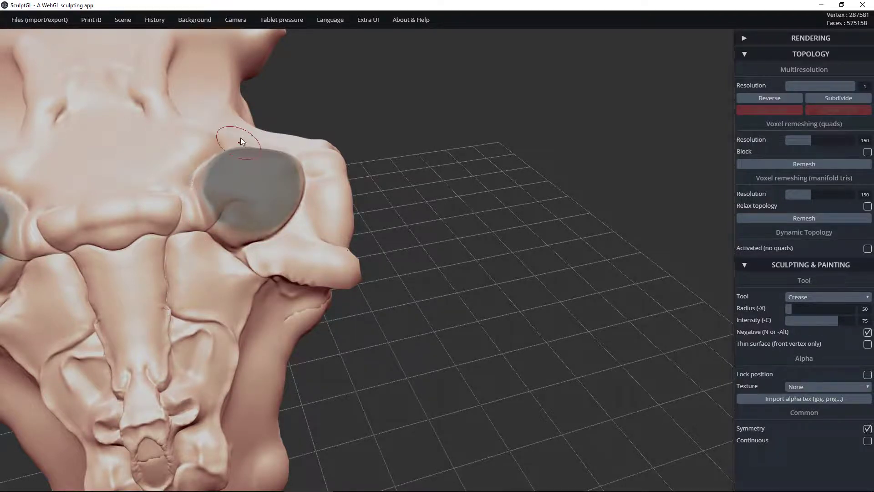
Step: Set the Crease radius to 24 with Negative off, and clear the mask from the two brow patches
{"action": "key", "text": "ctrl"}
{"action": "key", "text": "6"}
{"action": "key", "text": "n"}
{"action": "left_click_drag", "start_coordinate": [789, 309], "coordinate": [788, 309]}
{"action": "key", "text": "n"}
{"action": "right_click_drag", "start_coordinate": [290, 158], "coordinate": [233, 184]}
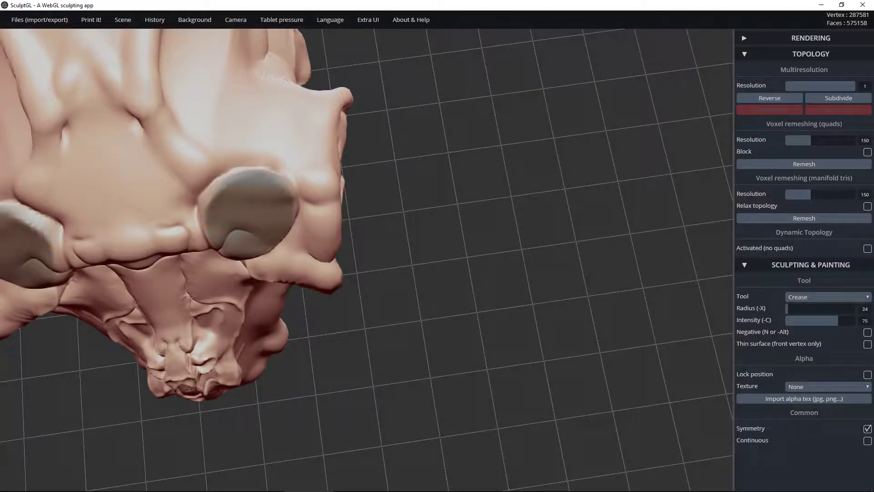
{"action": "key", "text": "ctrl"}
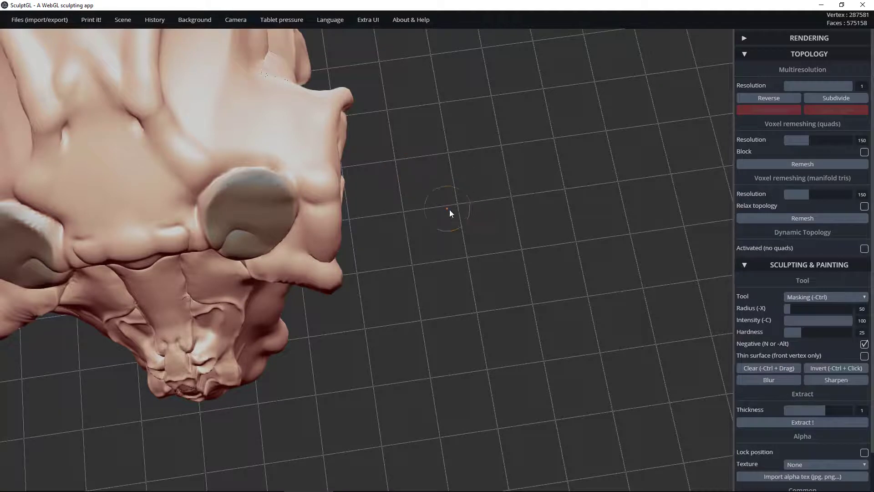
{"action": "left_click_drag", "start_coordinate": [449, 209], "coordinate": [444, 207], "text": "ctrl"}
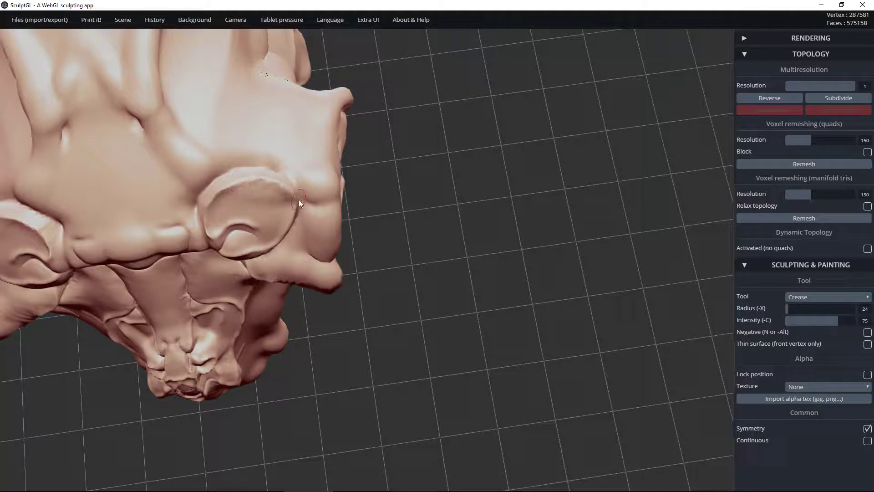
Step: Crease the lower outer rims of the brow patches and mask a small symmetrical spot just below each patch
{"action": "left_click_drag", "start_coordinate": [294, 205], "coordinate": [258, 252]}
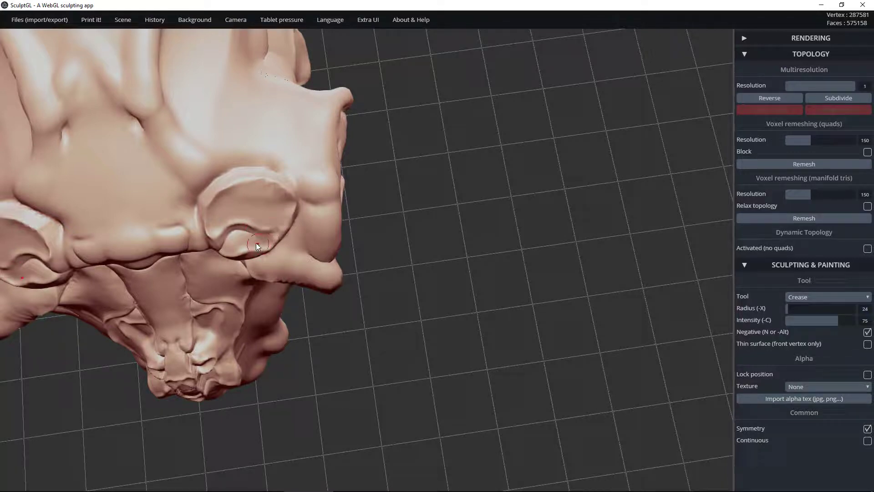
{"action": "mouse_move", "coordinate": [286, 220]}
{"action": "right_mouse_down"}
{"action": "mouse_move", "coordinate": [275, 149]}
{"action": "mouse_move", "coordinate": [197, 174]}
{"action": "mouse_move", "coordinate": [276, 222]}
{"action": "mouse_move", "coordinate": [258, 243]}
{"action": "right_mouse_up"}
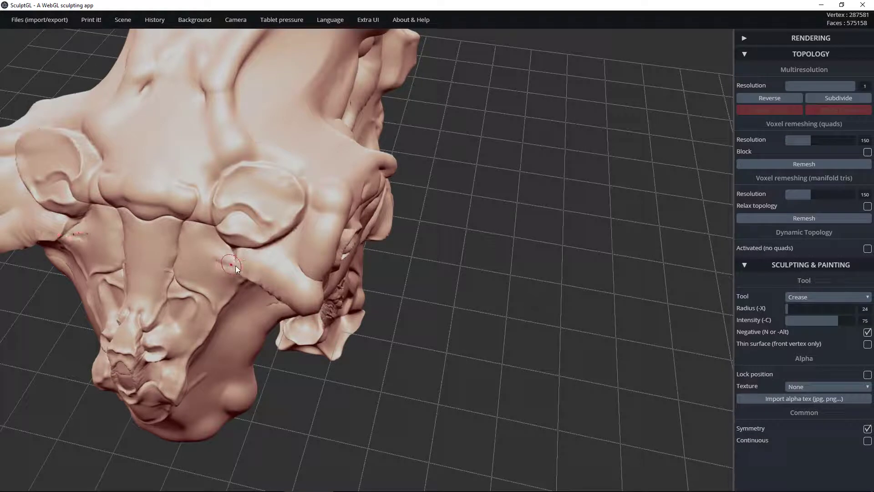
{"action": "key", "text": "ctrl"}
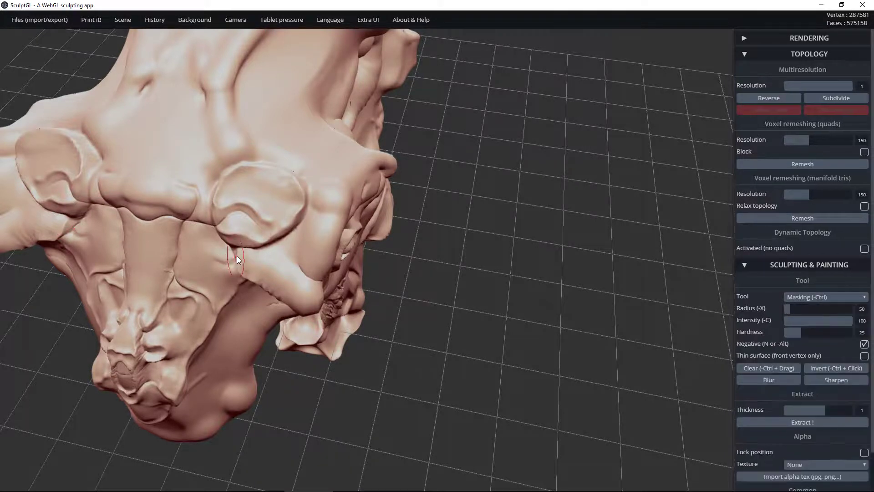
{"action": "left_click", "coordinate": [234, 260]}
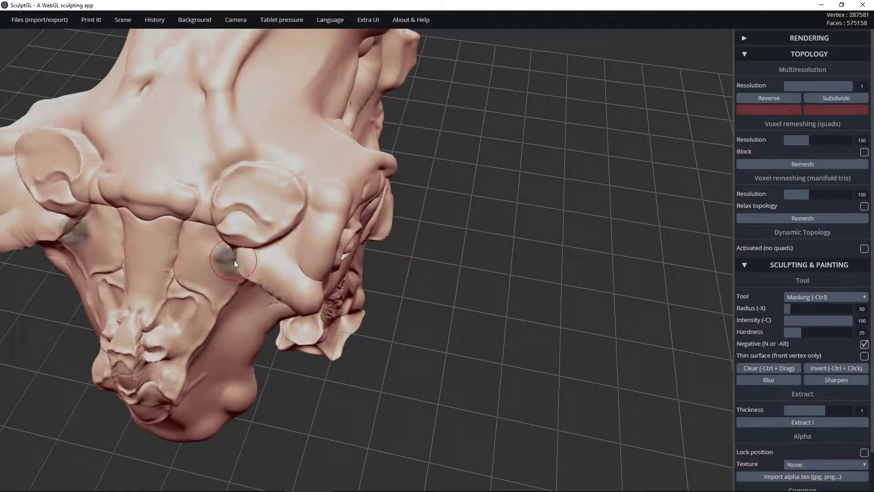
Step: Export the scene as an OBJ over the existing sepenzar_07.obj in the Integument kitbash folder
{"action": "right_click_drag", "start_coordinate": [325, 209], "coordinate": [239, 110]}
{"action": "mouse_move", "coordinate": [6, 21]}
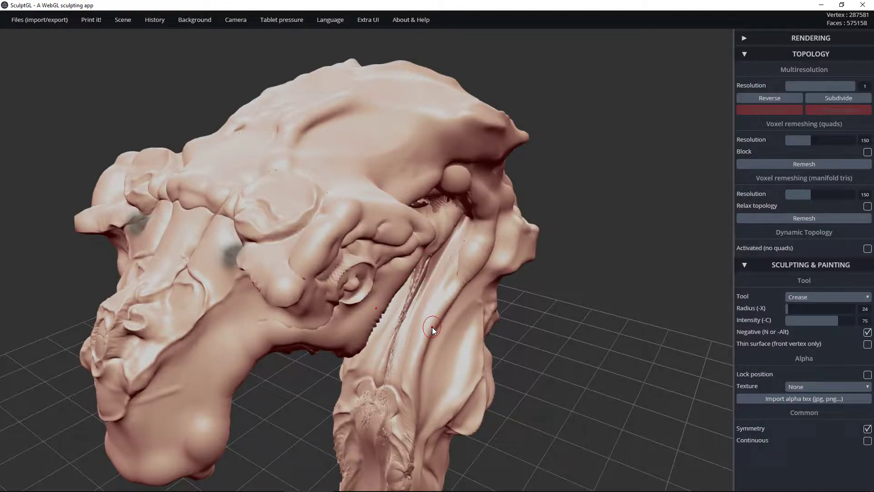
{"action": "right_click_drag", "start_coordinate": [412, 312], "coordinate": [89, 120], "text": "ctrl"}
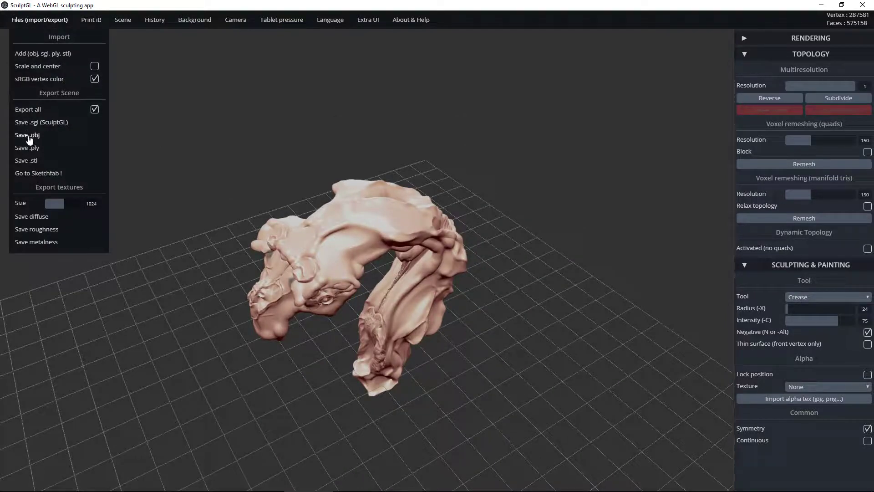
{"action": "left_click", "coordinate": [31, 137]}
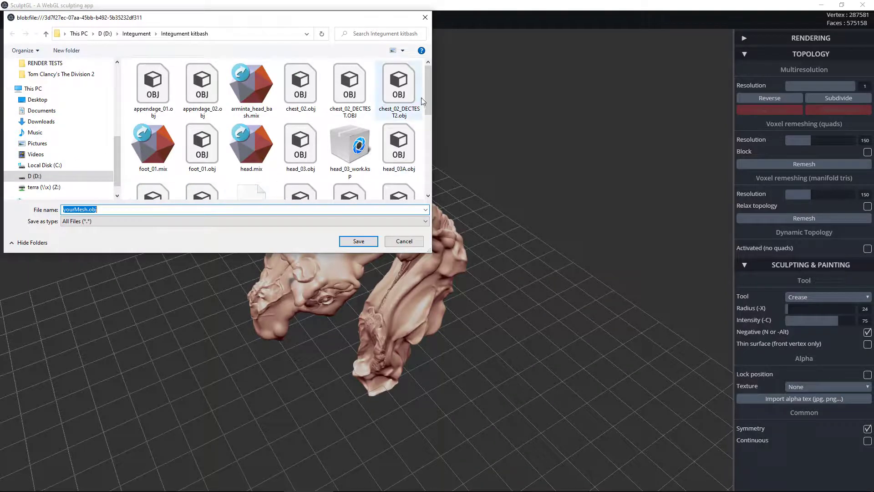
{"action": "left_click_drag", "start_coordinate": [429, 97], "coordinate": [424, 179]}
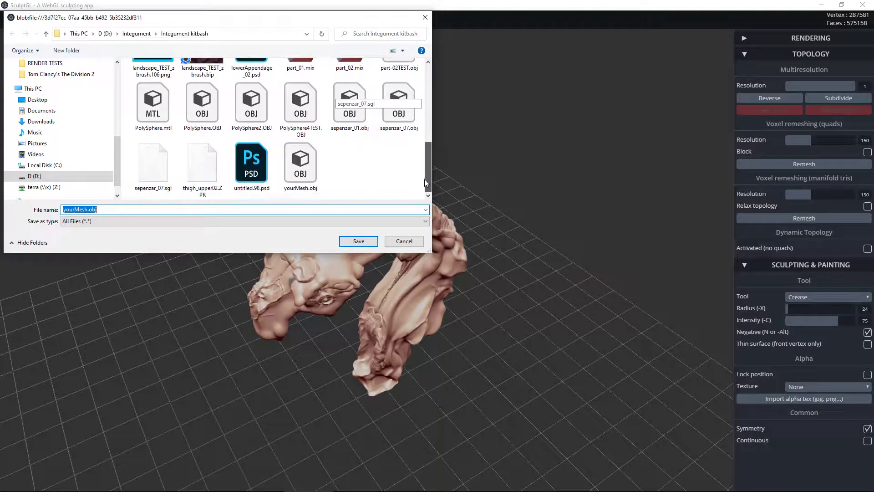
{"action": "left_click", "coordinate": [399, 119]}
{"action": "left_click", "coordinate": [364, 242]}
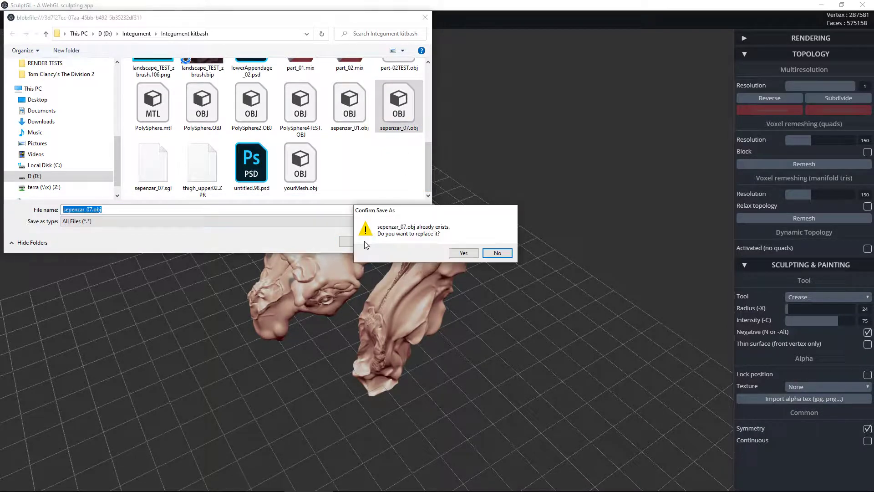
{"action": "left_click", "coordinate": [460, 252]}
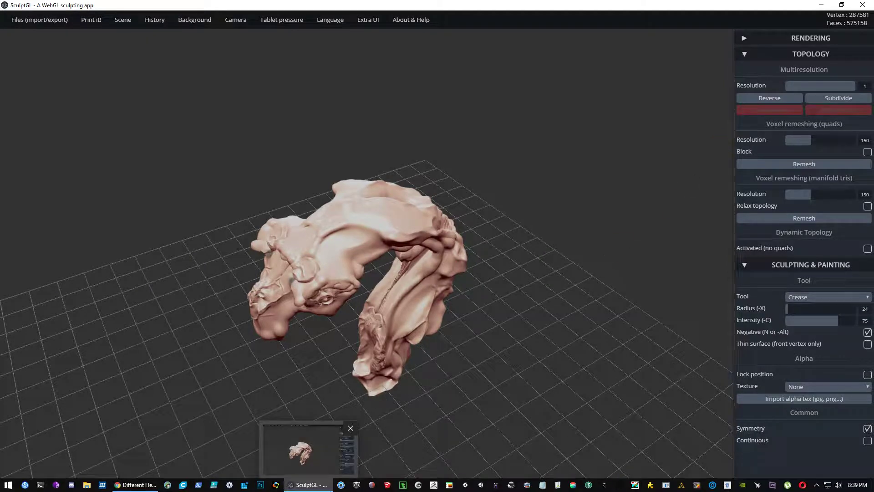
Step: Switch to KeyShot and close its welcome window
{"action": "left_click", "coordinate": [341, 484]}
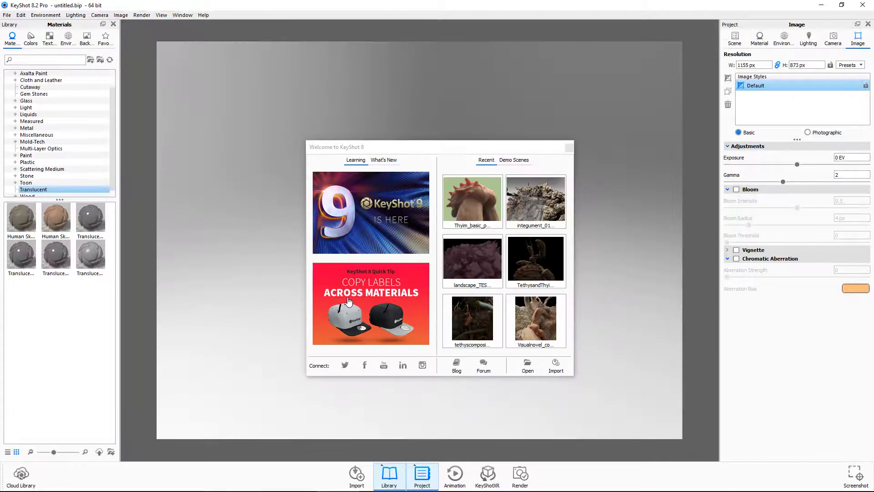
{"action": "left_click", "coordinate": [569, 147]}
{"action": "left_click", "coordinate": [2, 14]}
{"action": "left_click", "coordinate": [2, 14]}
Step: Start opening a file and browse to the Integument kitbash folder inside the Integument folder
{"action": "left_click", "coordinate": [6, 15]}
{"action": "mouse_move", "coordinate": [24, 64]}
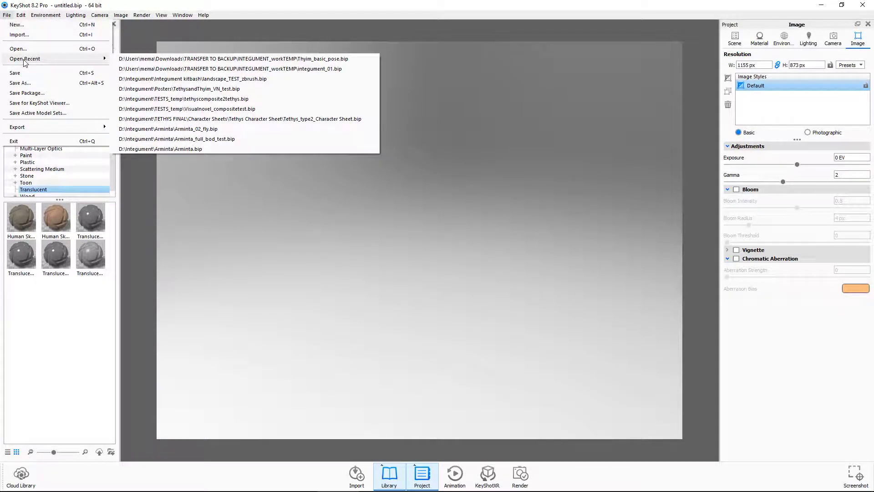
{"action": "left_click", "coordinate": [24, 49]}
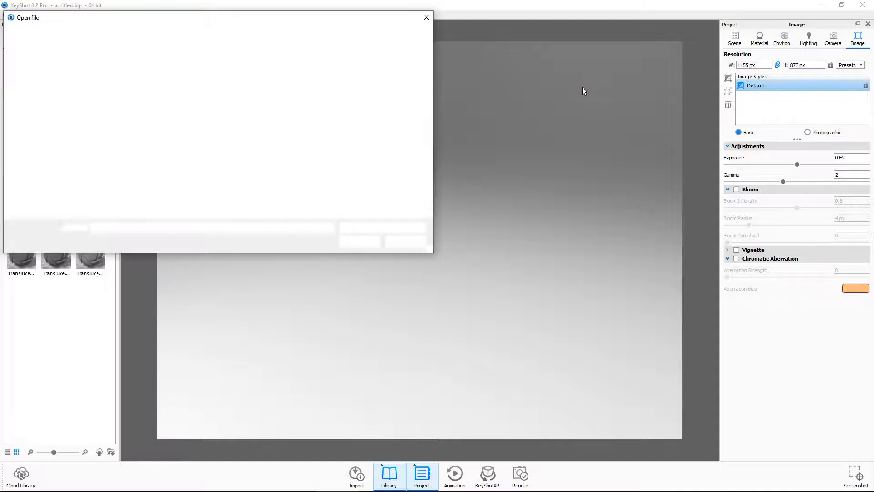
{"action": "left_click_drag", "start_coordinate": [70, 158], "coordinate": [74, 100]}
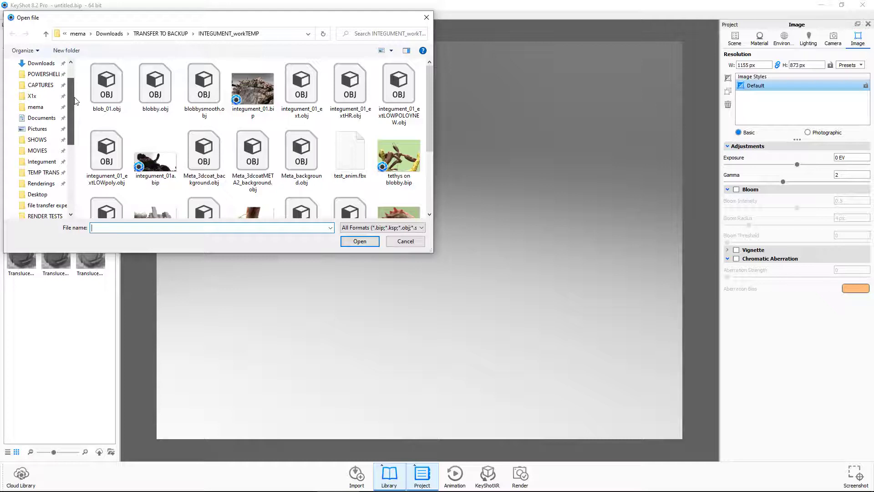
{"action": "left_click", "coordinate": [41, 162]}
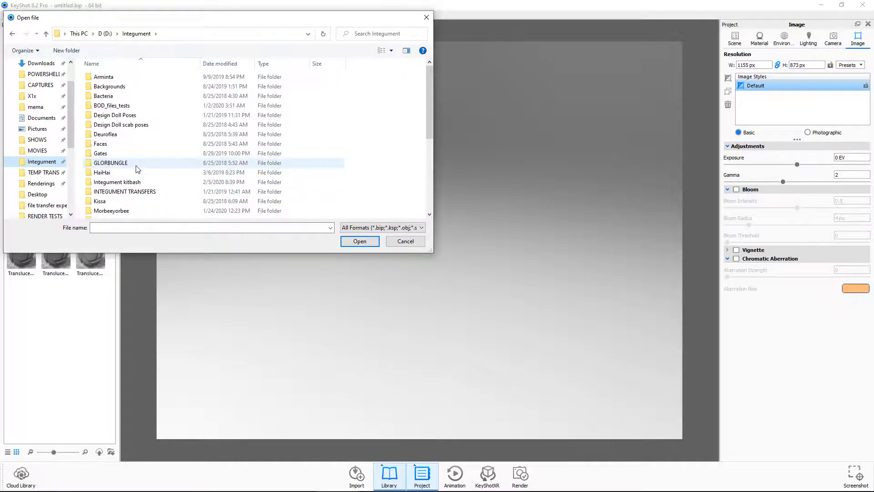
{"action": "mouse_move", "coordinate": [137, 168]}
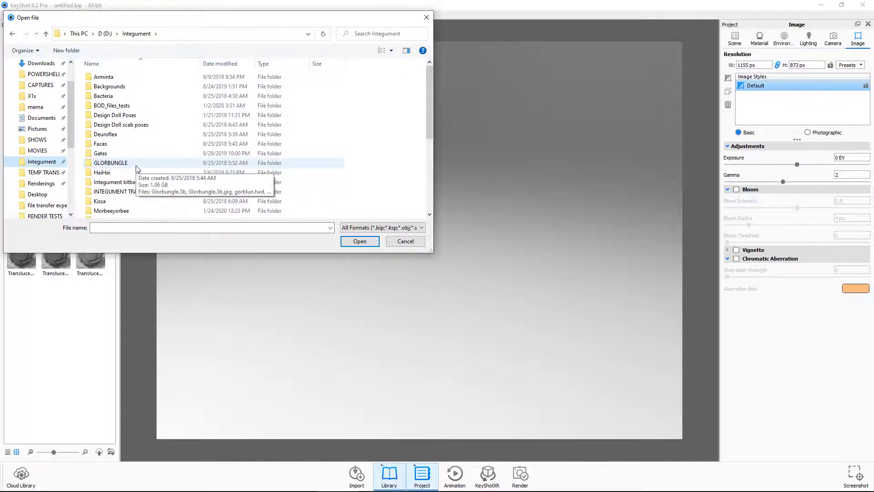
{"action": "scroll", "coordinate": [133, 199], "scroll_direction": "down", "scroll_amount": 4}
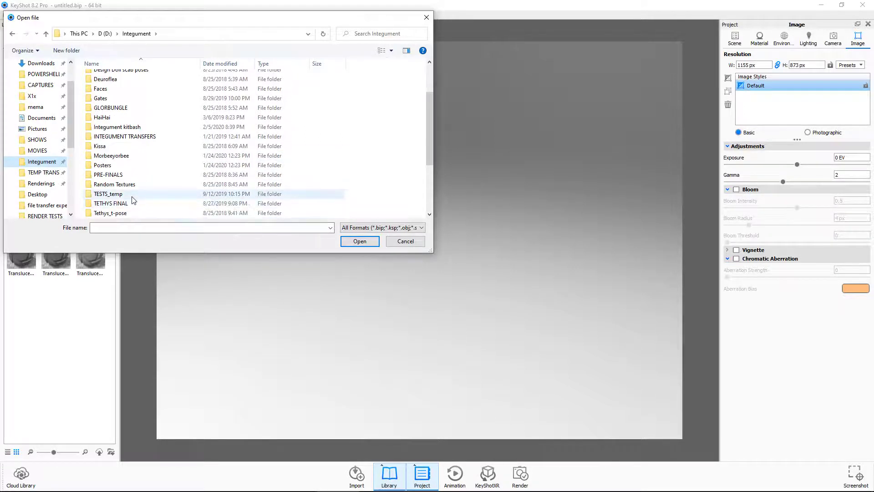
{"action": "scroll", "coordinate": [133, 199], "scroll_direction": "down", "scroll_amount": 1}
{"action": "scroll", "coordinate": [135, 194], "scroll_direction": "up", "scroll_amount": 3}
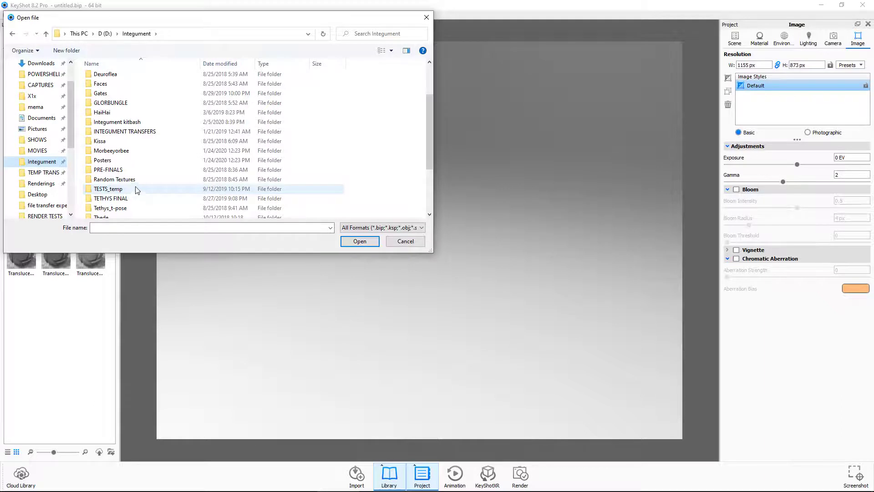
{"action": "double_click", "coordinate": [137, 121]}
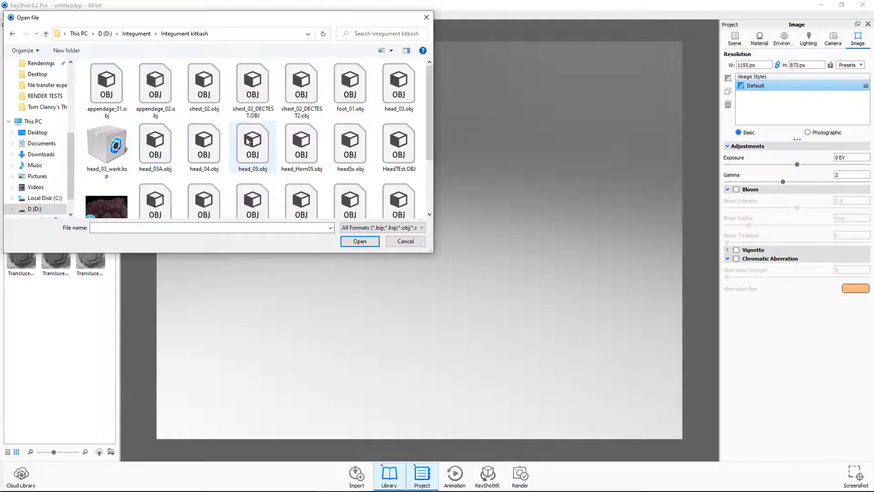
Step: Open sepenzar_07.obj and import it with the default location, millimetre size and Y-up settings
{"action": "left_click_drag", "start_coordinate": [430, 157], "coordinate": [433, 217]}
{"action": "left_click", "coordinate": [400, 125]}
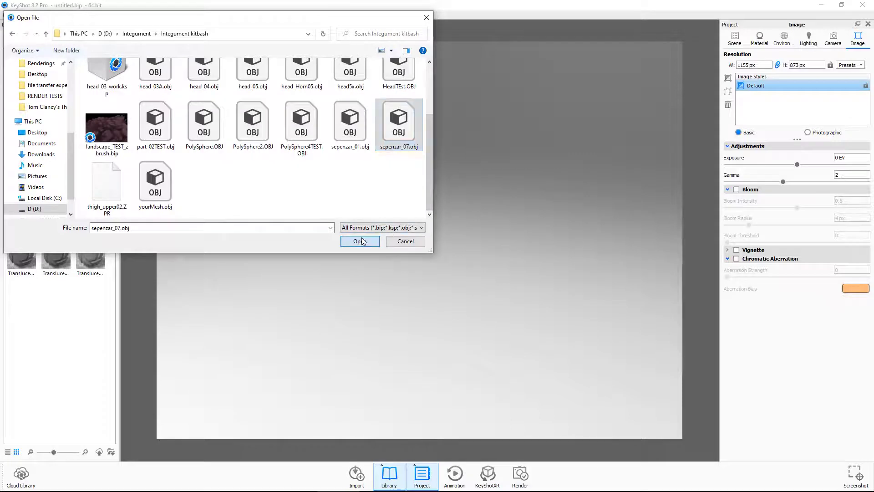
{"action": "left_click", "coordinate": [360, 241]}
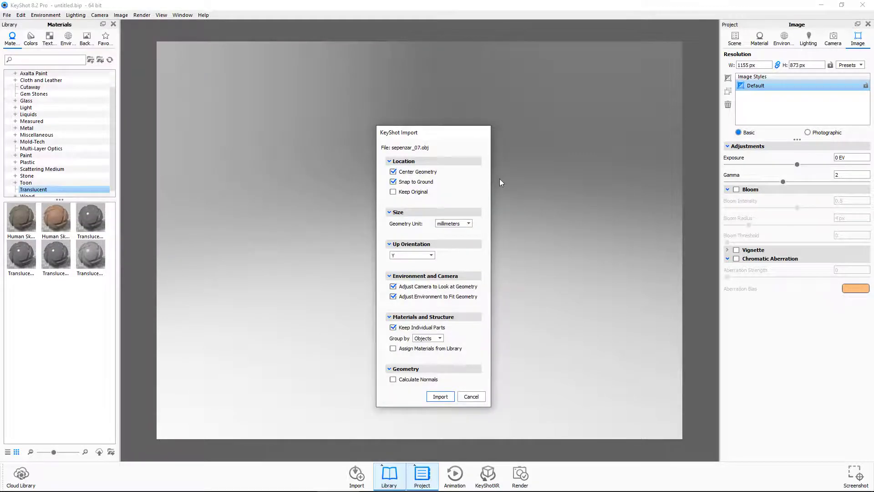
{"action": "left_click", "coordinate": [440, 397]}
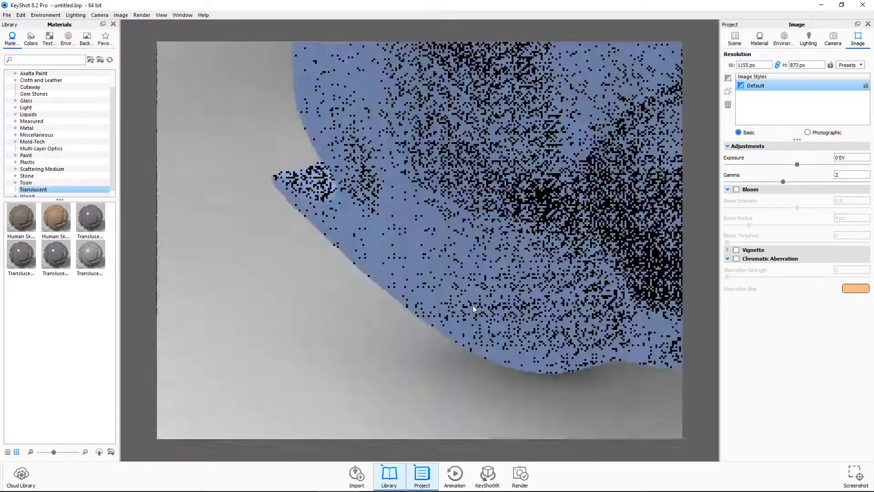
Step: Apply the lighter orange-toned Human Skin material from the Translucent library to the imported creature
{"action": "scroll", "coordinate": [379, 228], "scroll_direction": "down", "scroll_amount": 3}
{"action": "scroll", "coordinate": [351, 228], "scroll_direction": "up", "scroll_amount": 5}
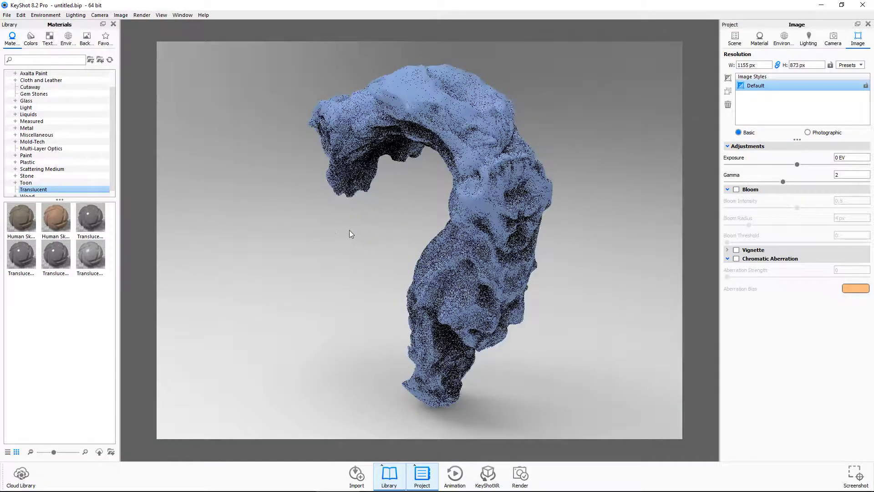
{"action": "left_click_drag", "start_coordinate": [283, 284], "coordinate": [716, 253]}
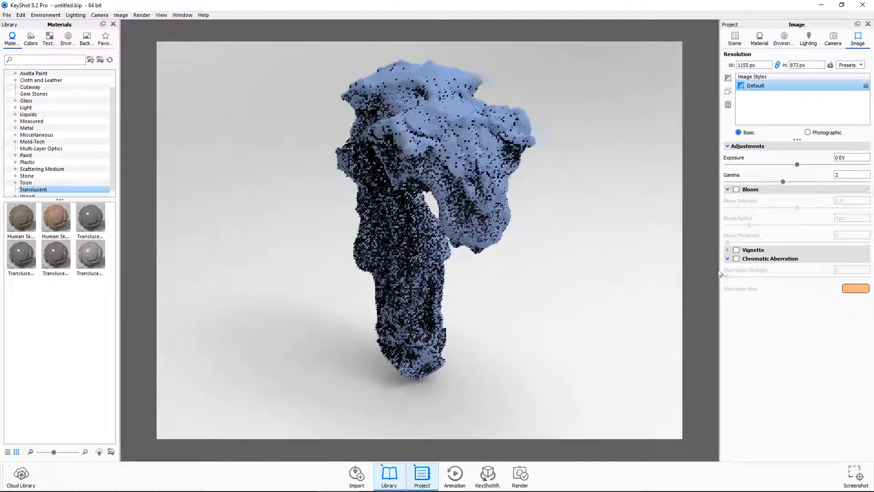
{"action": "left_click_drag", "start_coordinate": [637, 242], "coordinate": [592, 238]}
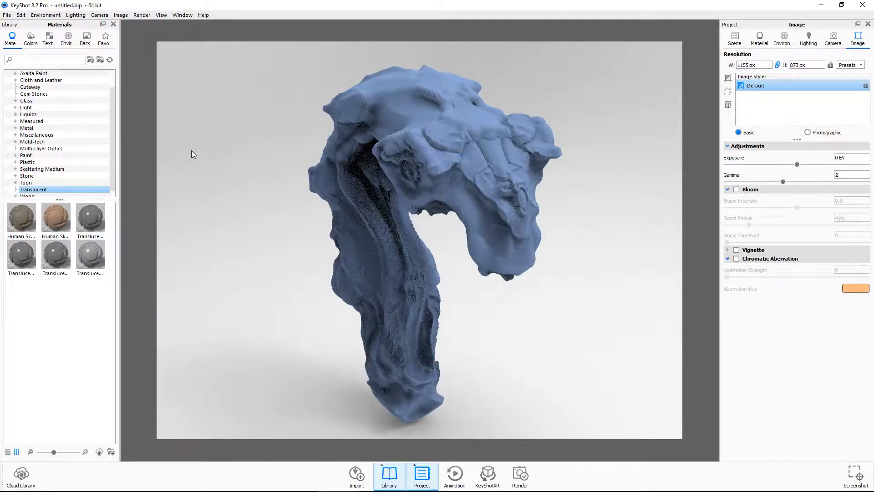
{"action": "left_click_drag", "start_coordinate": [62, 216], "coordinate": [424, 139]}
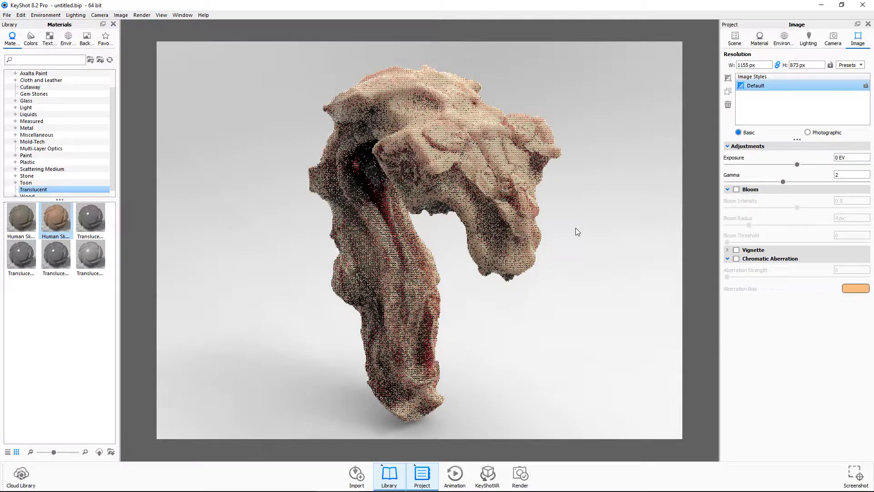
Step: Switch the Default image style to Photographic mode
{"action": "scroll", "coordinate": [575, 228], "scroll_direction": "up", "scroll_amount": 2}
{"action": "scroll", "coordinate": [577, 229], "scroll_direction": "down", "scroll_amount": 2}
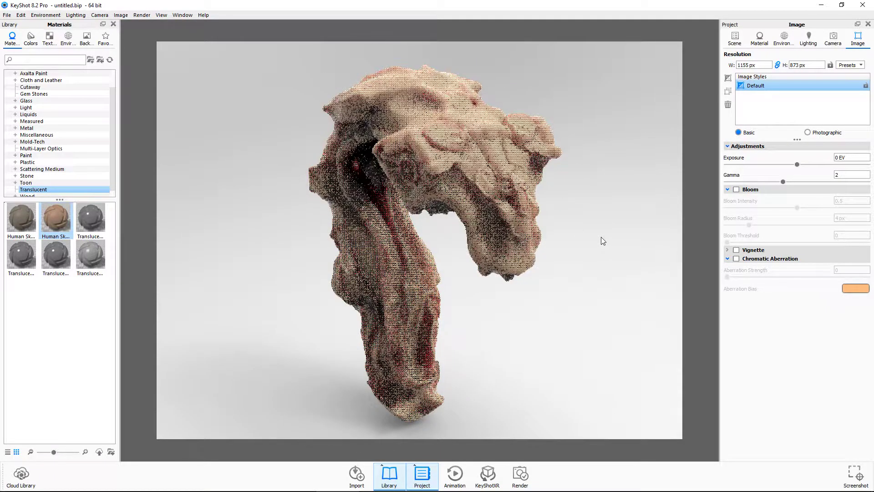
{"action": "scroll", "coordinate": [601, 238], "scroll_direction": "up", "scroll_amount": 5}
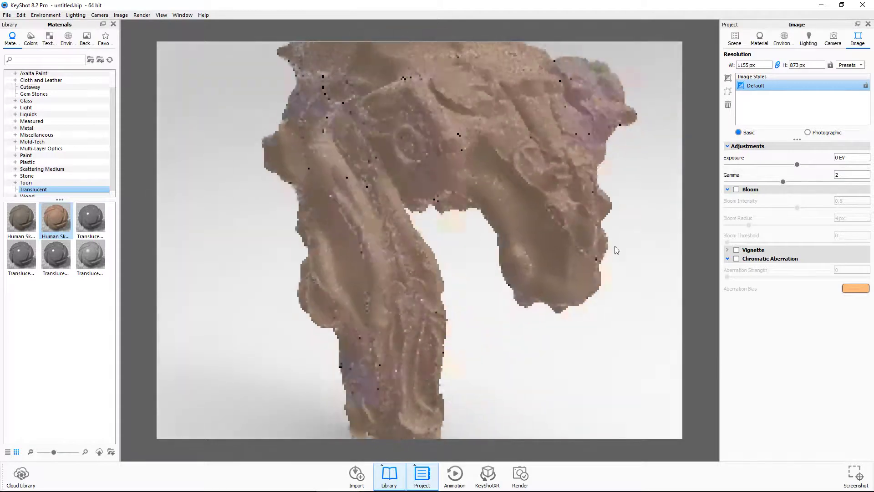
{"action": "left_click_drag", "start_coordinate": [616, 249], "coordinate": [384, 342]}
{"action": "mouse_move", "coordinate": [389, 283]}
{"action": "left_mouse_down"}
{"action": "mouse_move", "coordinate": [384, 248]}
{"action": "mouse_move", "coordinate": [419, 246]}
{"action": "mouse_move", "coordinate": [362, 242]}
{"action": "mouse_move", "coordinate": [506, 226]}
{"action": "left_mouse_up"}
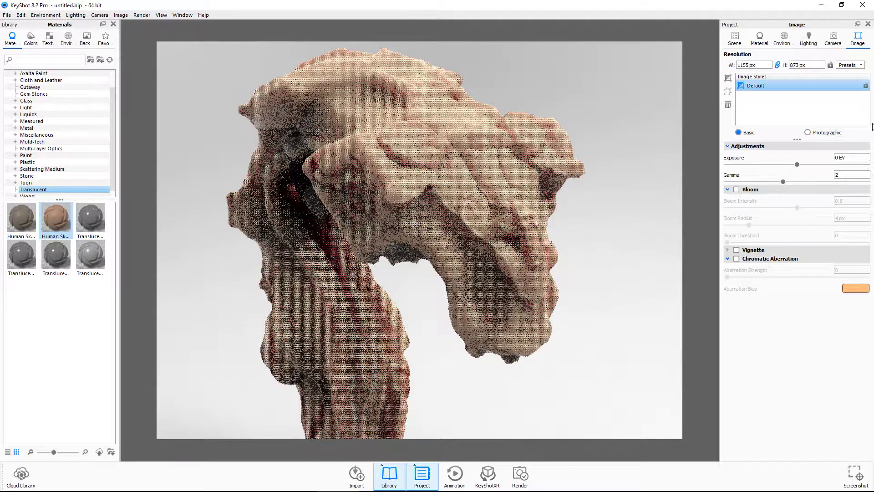
{"action": "left_click", "coordinate": [827, 38]}
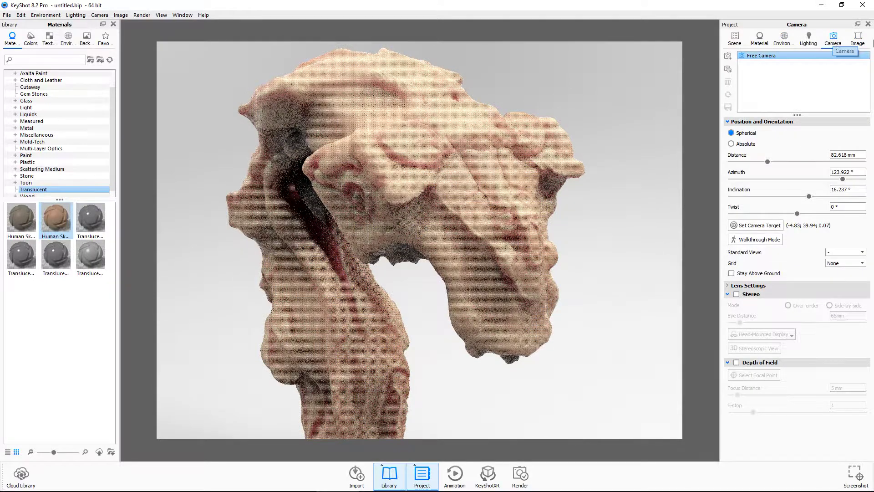
{"action": "left_click", "coordinate": [857, 37]}
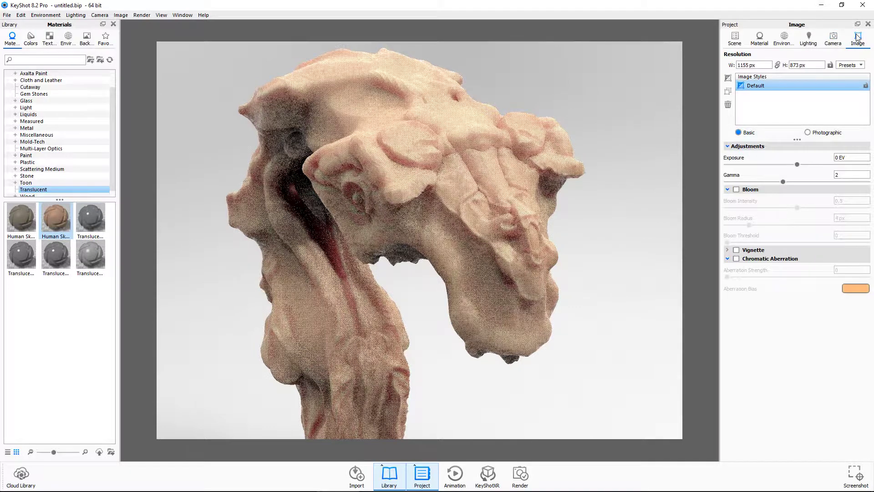
{"action": "left_click", "coordinate": [807, 132]}
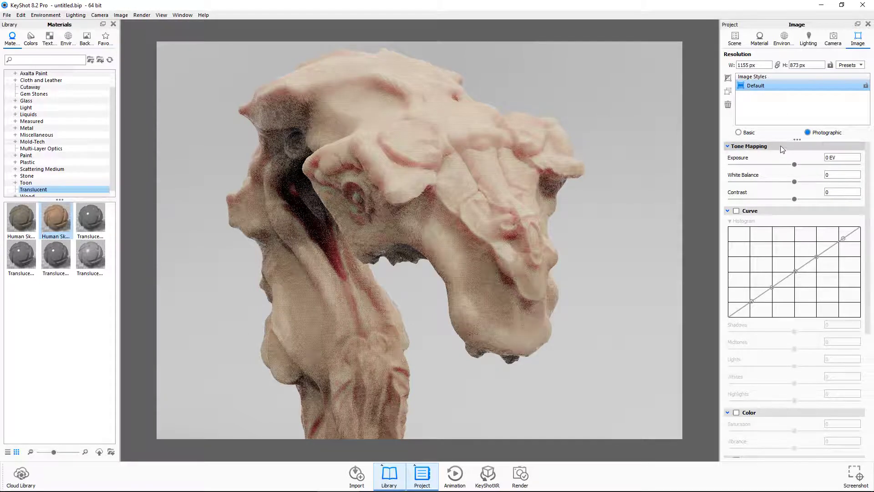
Step: Enable the Curve adjustment for the Default image style and raise its Shadows to 0.366
{"action": "left_click", "coordinate": [737, 210]}
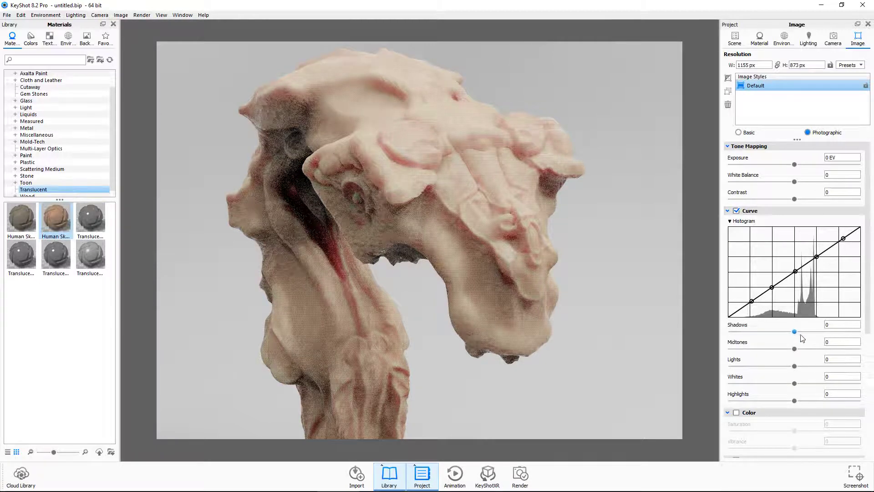
{"action": "left_click_drag", "start_coordinate": [794, 331], "coordinate": [796, 332]}
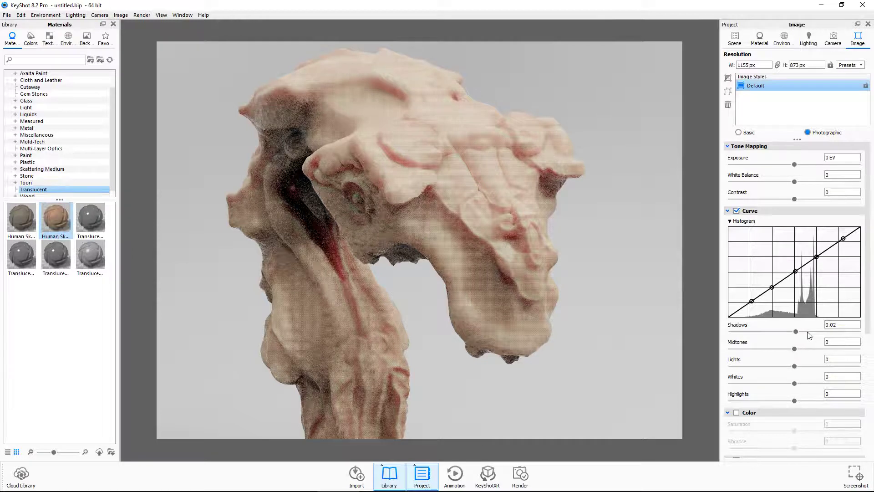
{"action": "mouse_move", "coordinate": [795, 334]}
{"action": "left_mouse_down"}
{"action": "mouse_move", "coordinate": [805, 336]}
{"action": "mouse_move", "coordinate": [795, 335]}
{"action": "left_mouse_up"}
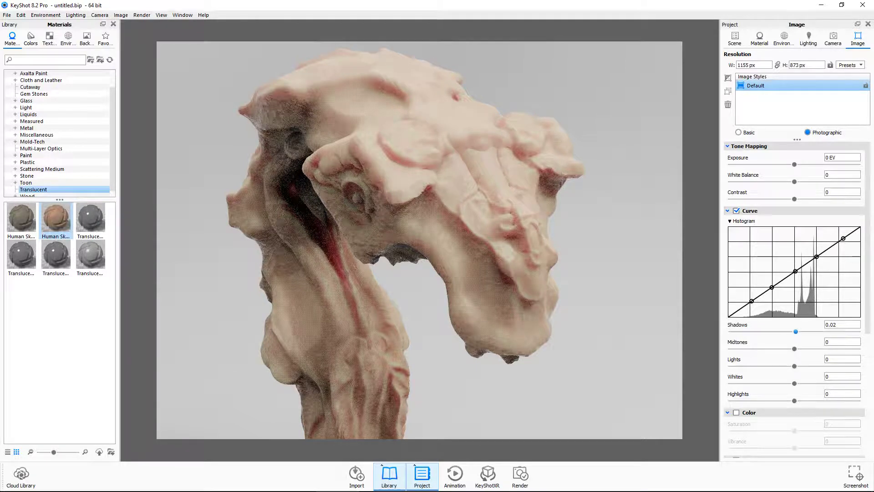
{"action": "mouse_move", "coordinate": [301, 486]}
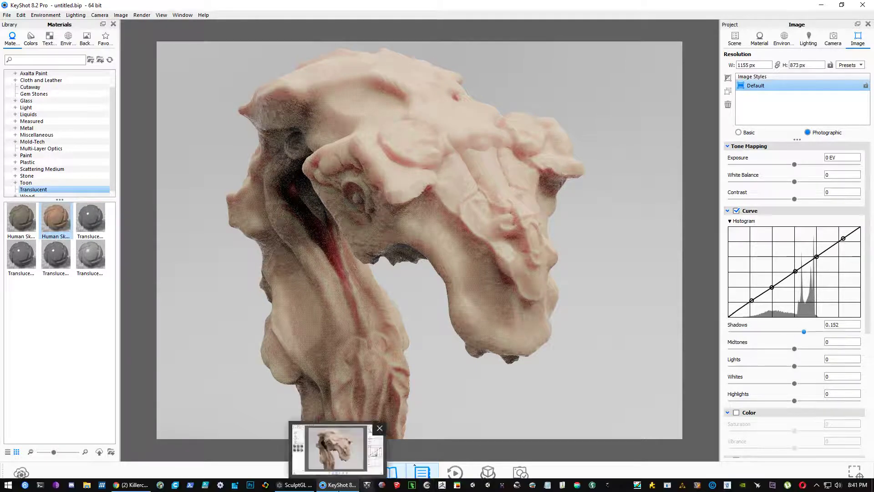
{"action": "right_click", "coordinate": [300, 486]}
{"action": "left_click", "coordinate": [284, 470]}
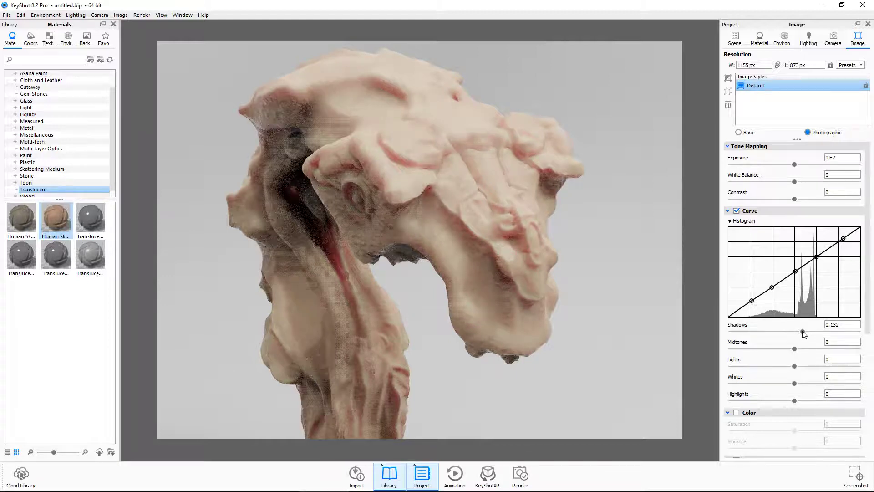
{"action": "left_click_drag", "start_coordinate": [813, 337], "coordinate": [816, 335]}
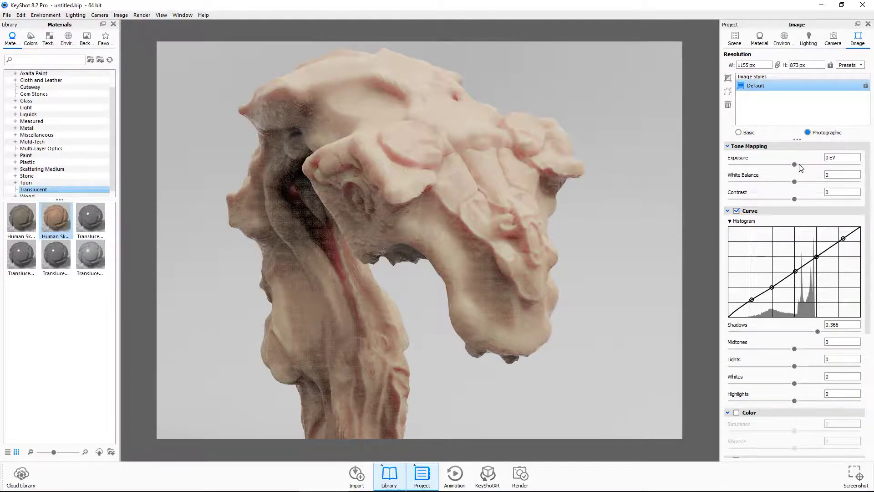
Step: Darken the render by setting the tone mapping Exposure to -0.144 EV and the curve's Midtones to -0.258
{"action": "left_click_drag", "start_coordinate": [797, 165], "coordinate": [784, 168]}
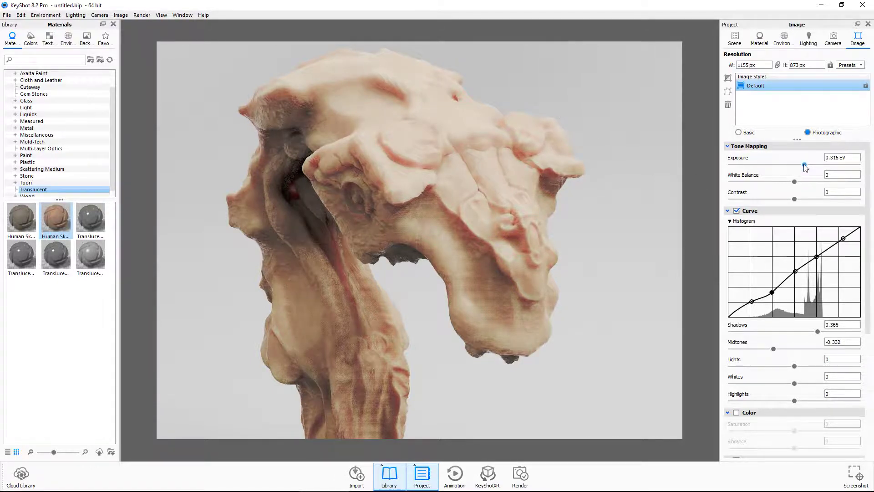
{"action": "left_click_drag", "start_coordinate": [805, 168], "coordinate": [804, 167]}
{"action": "left_click", "coordinate": [789, 161]}
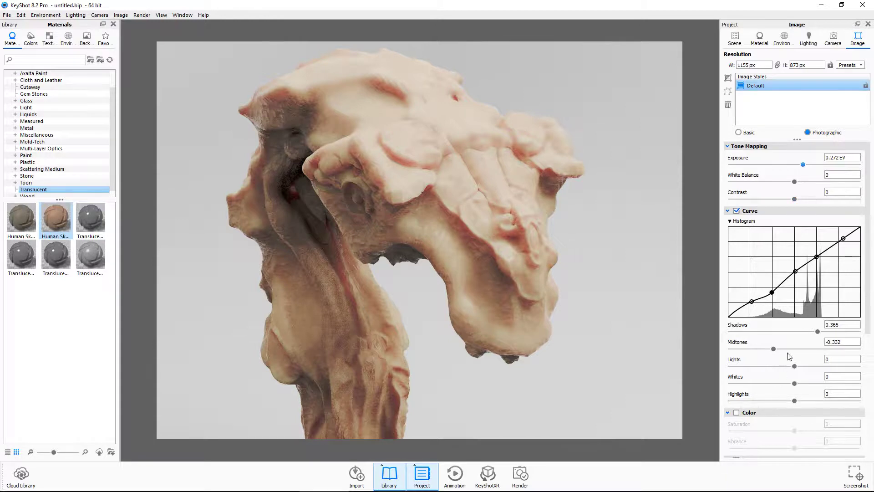
{"action": "key", "text": "ctrl+z"}
{"action": "key", "text": "ctrl+z"}
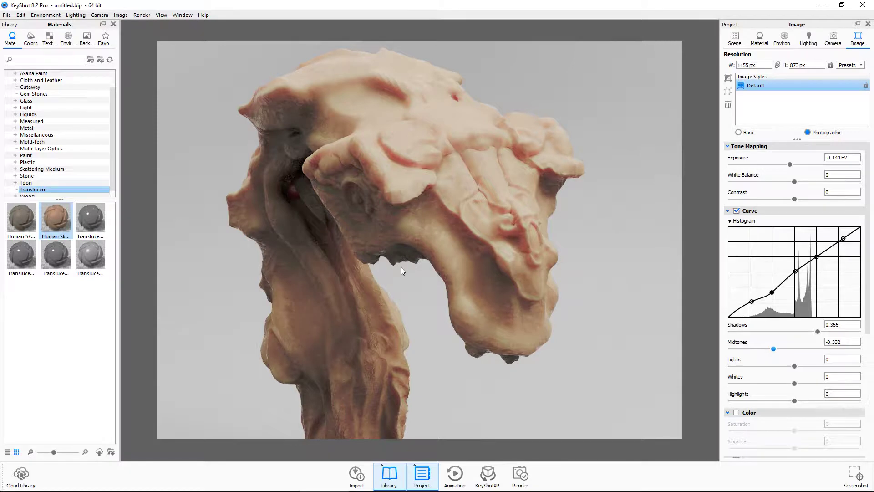
{"action": "key", "text": "ctrl+z"}
{"action": "left_click", "coordinate": [433, 203]}
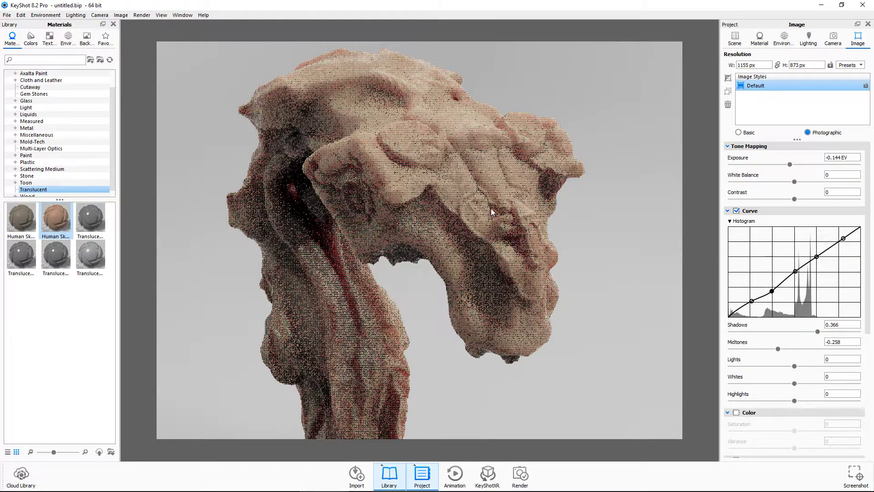
{"action": "left_click_drag", "start_coordinate": [489, 207], "coordinate": [509, 212]}
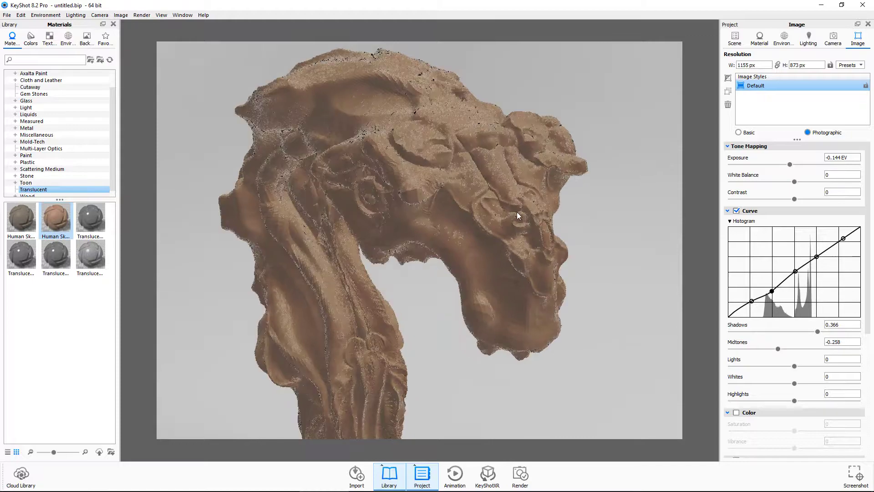